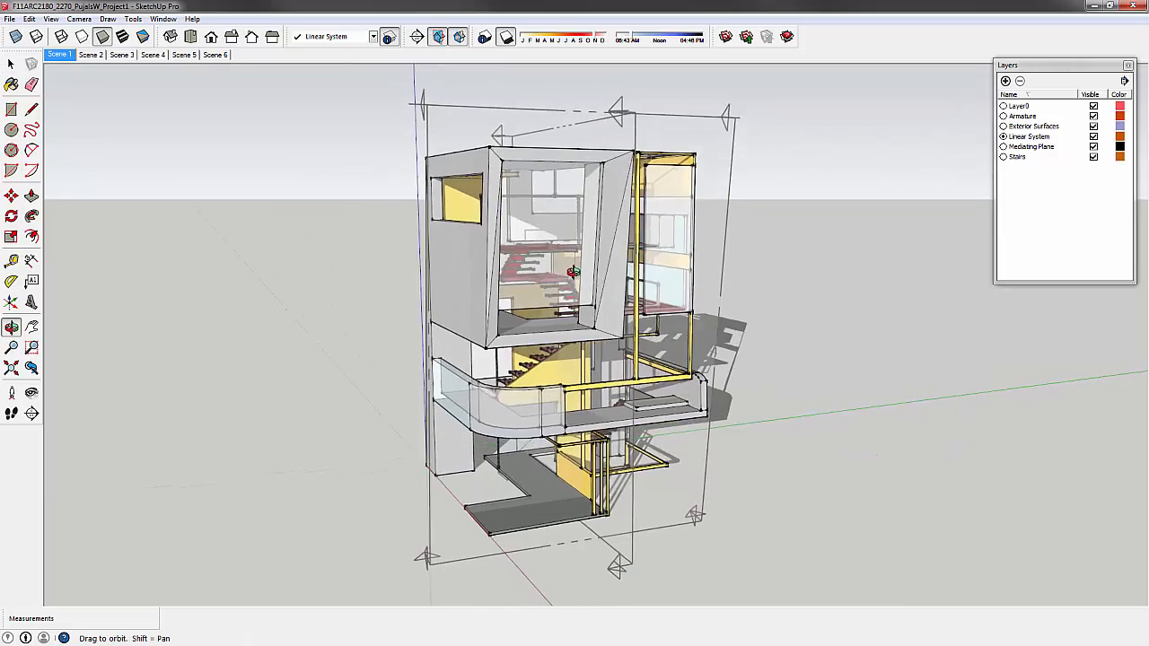
- Examine the building model and its section planes from several angles, and shift the Layers palette slightly downward
scroll(491, 240, up, 1)
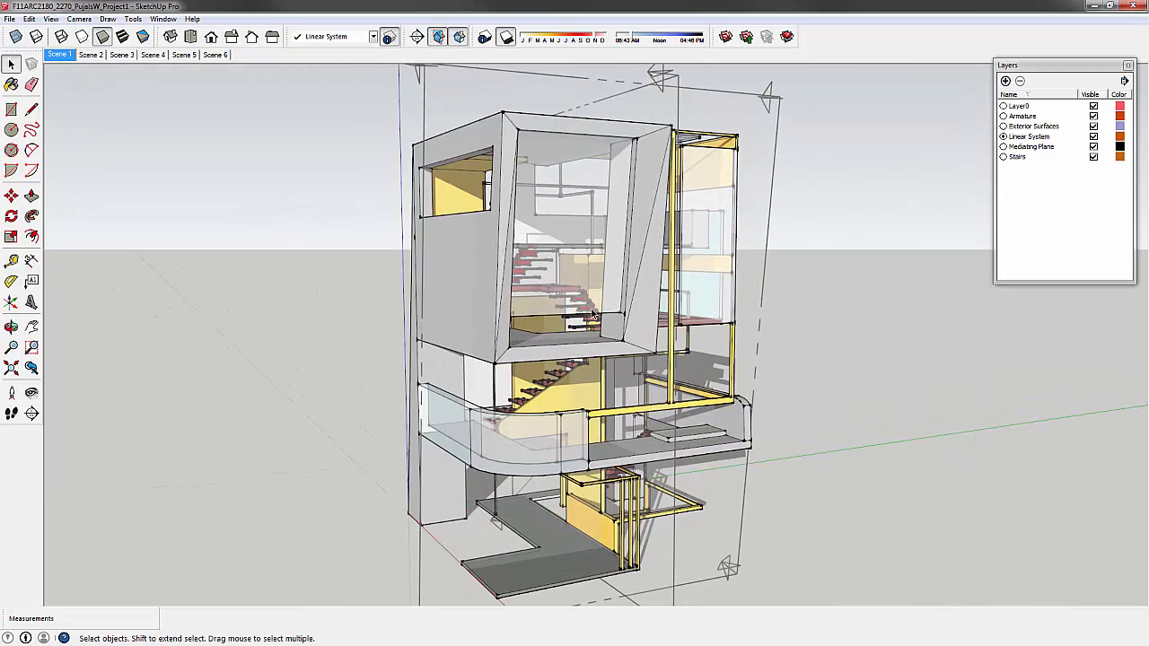
scroll(563, 308, down, 1)
drag(633, 228, 666, 231)
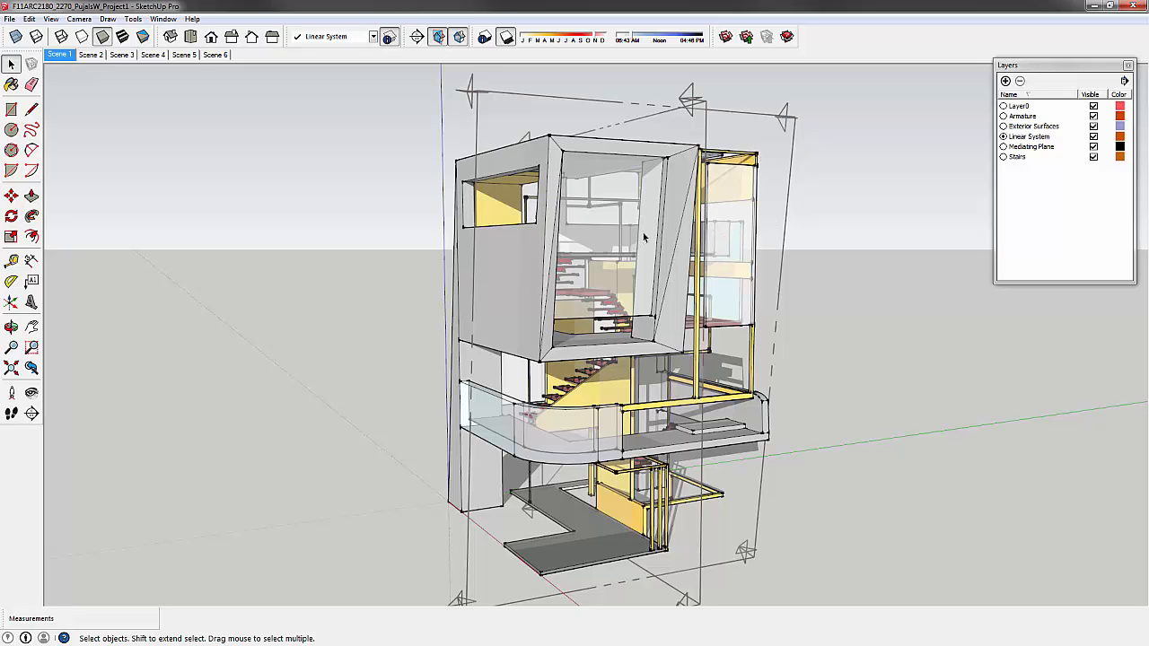
drag(790, 189, 769, 238)
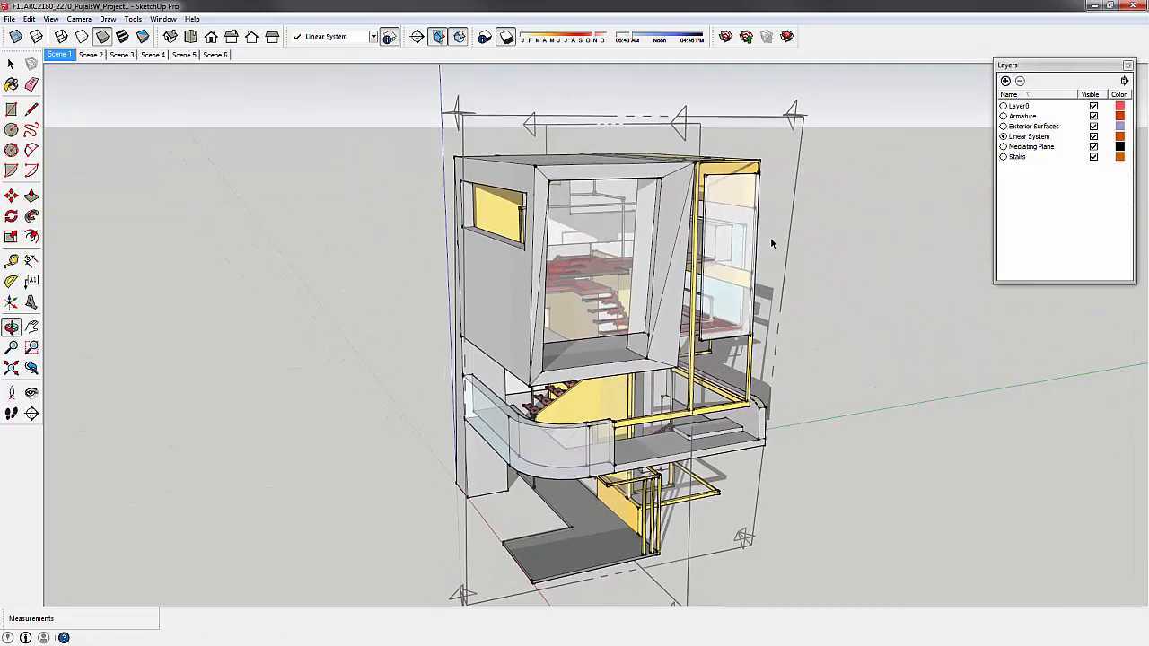
key(space)
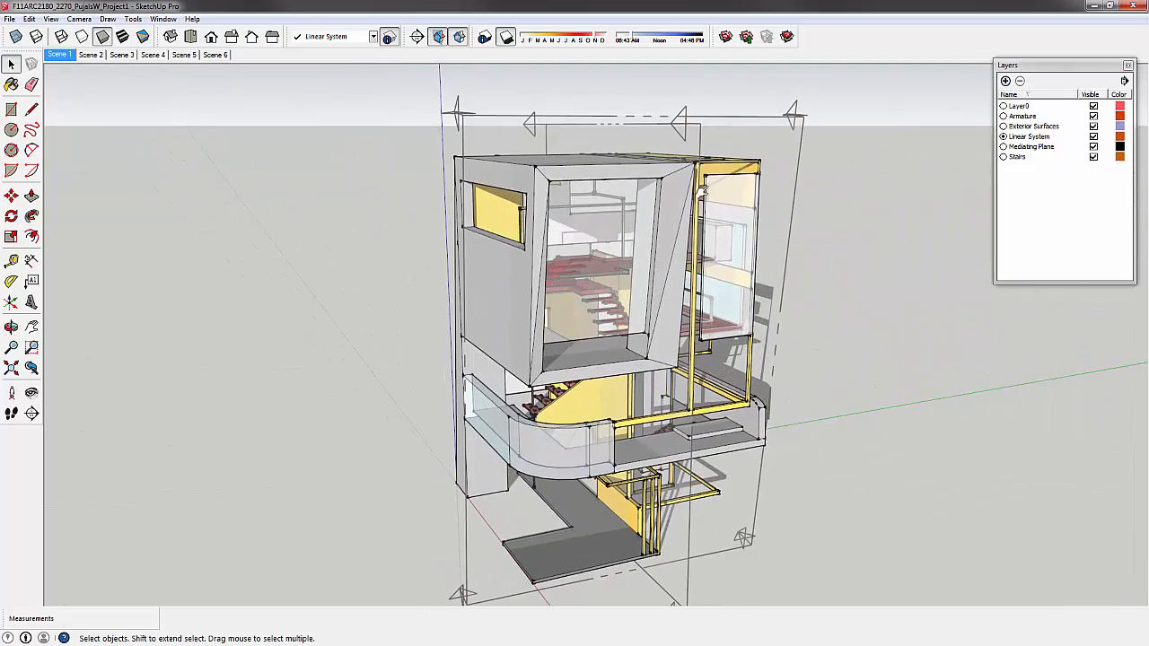
drag(704, 193, 678, 186)
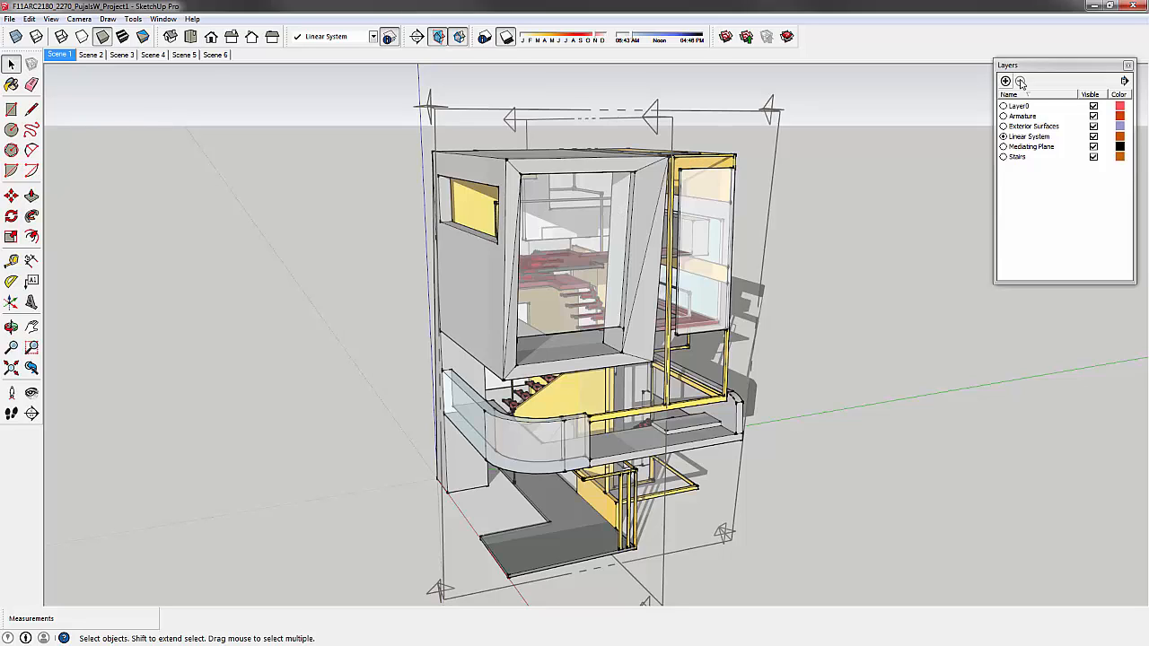
drag(1034, 64, 1034, 88)
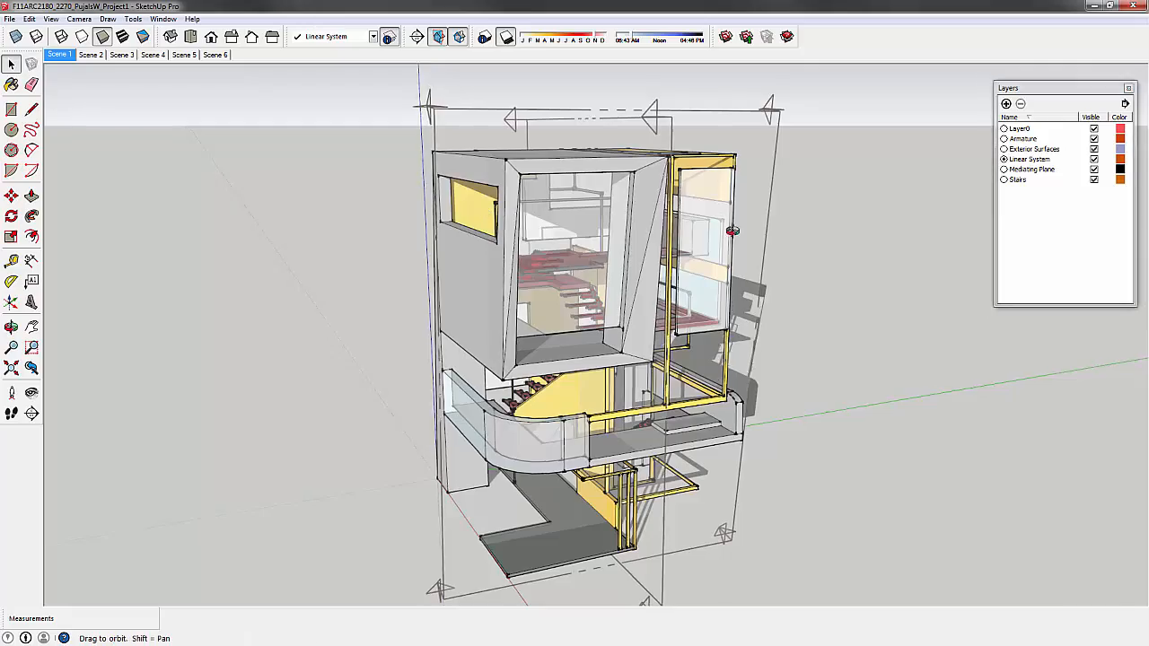
- Activate the crosswise section plane, switch the active cut to the plane running along the red axis, face it and deselect it
drag(484, 210, 781, 135)
double_click(780, 132)
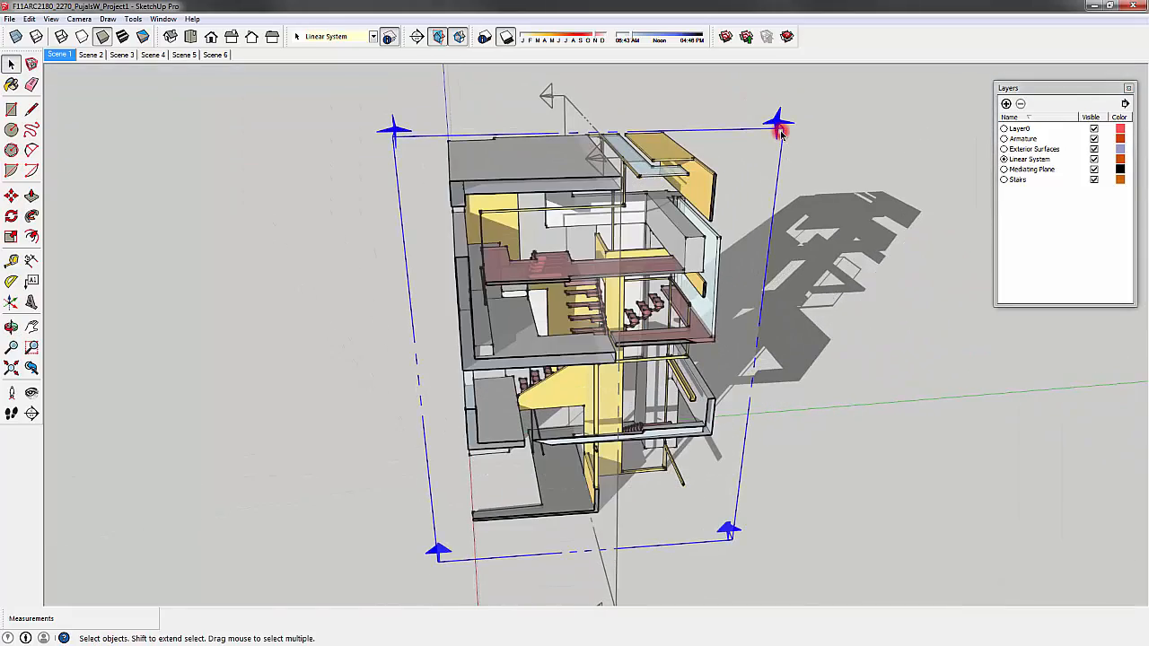
drag(777, 247, 332, 225)
double_click(730, 113)
drag(824, 241, 673, 169)
scroll(596, 297, up, 2)
scroll(596, 297, down, 2)
mouse_move(596, 297)
mouse_down()
mouse_move(616, 266)
mouse_move(584, 306)
mouse_up()
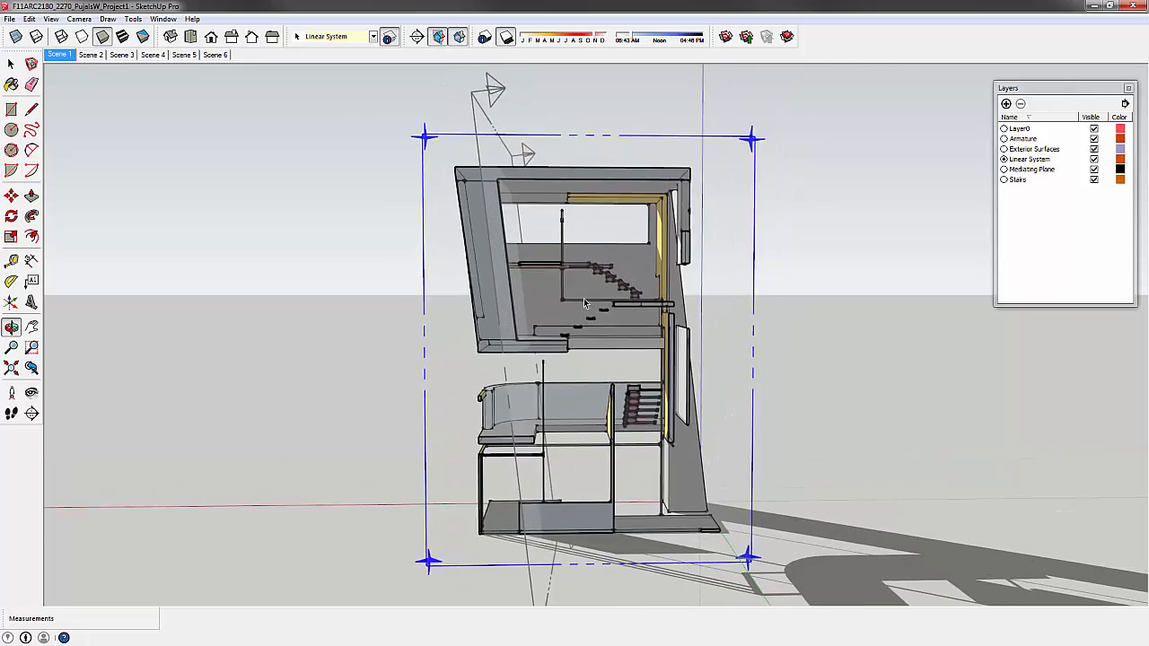
scroll(587, 306, up, 1)
click(248, 203)
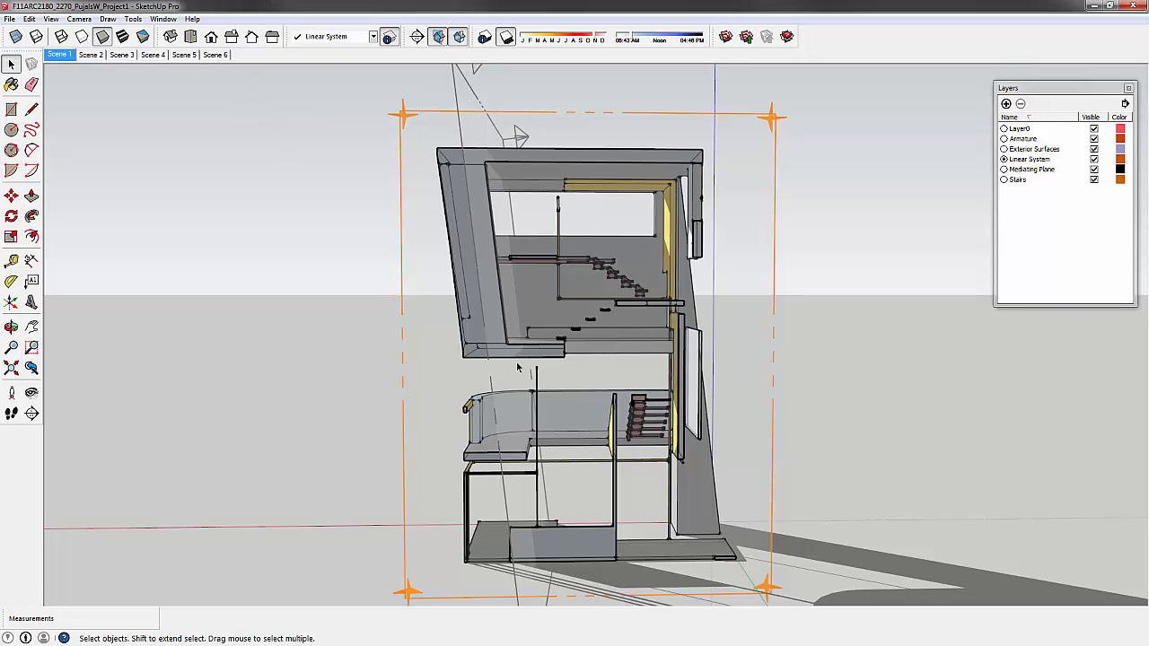
click(321, 135)
click(281, 188)
- Browse the Assorted Styles collection and apply the HiddenLine style from the Default Styles collection to the model
click(178, 20)
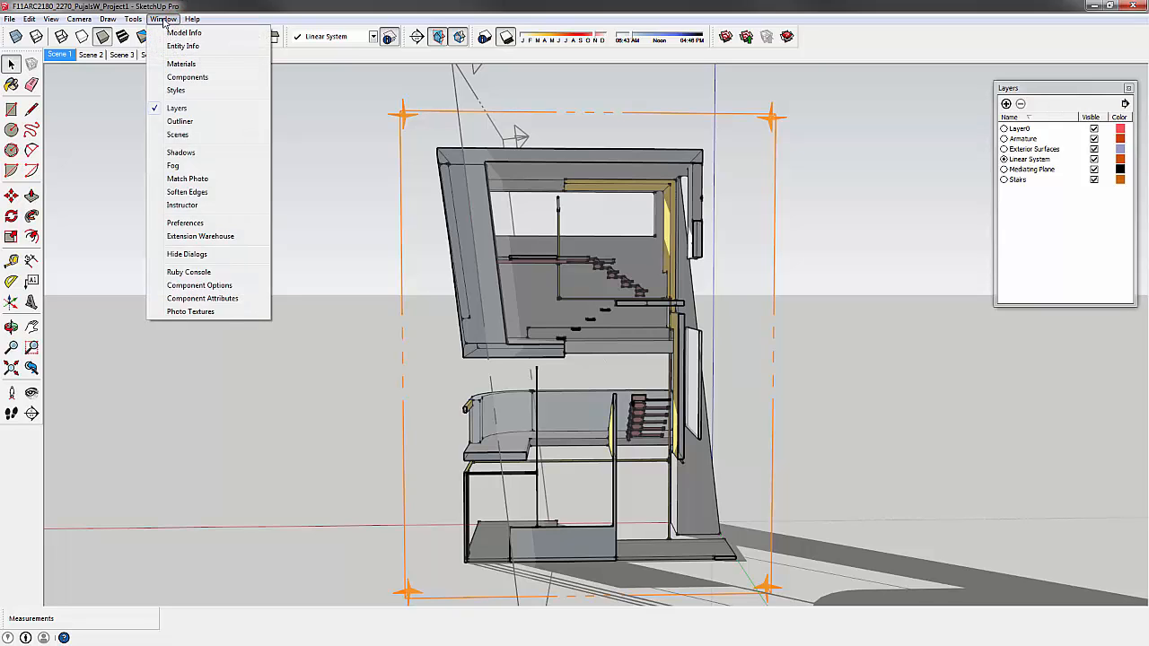
click(218, 90)
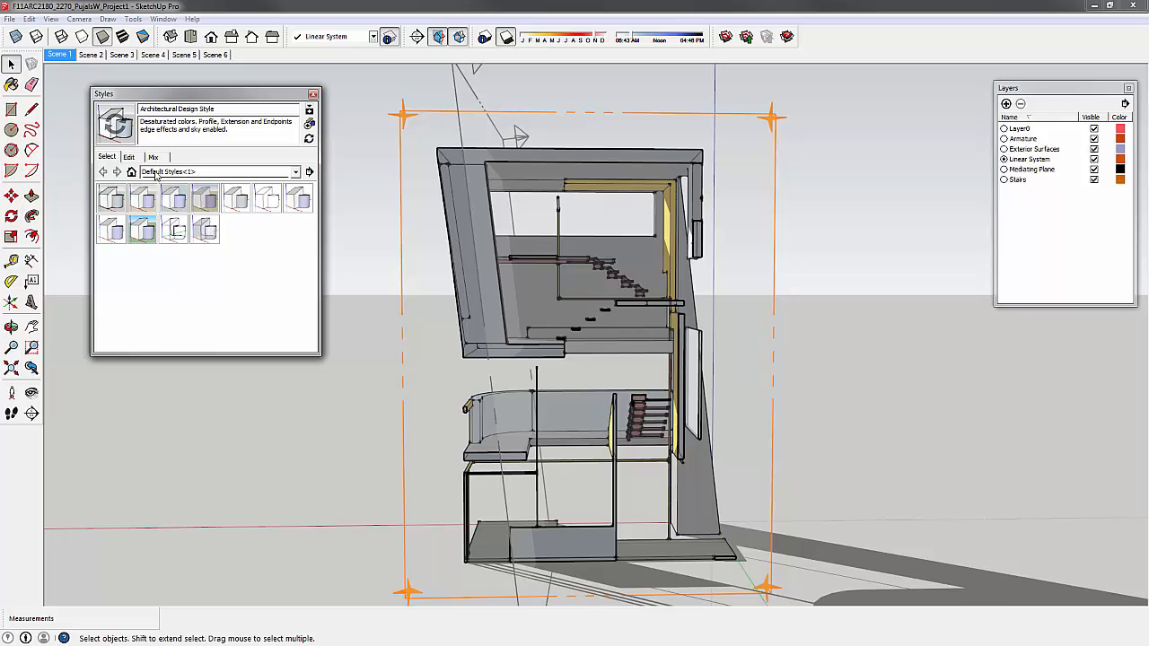
click(294, 172)
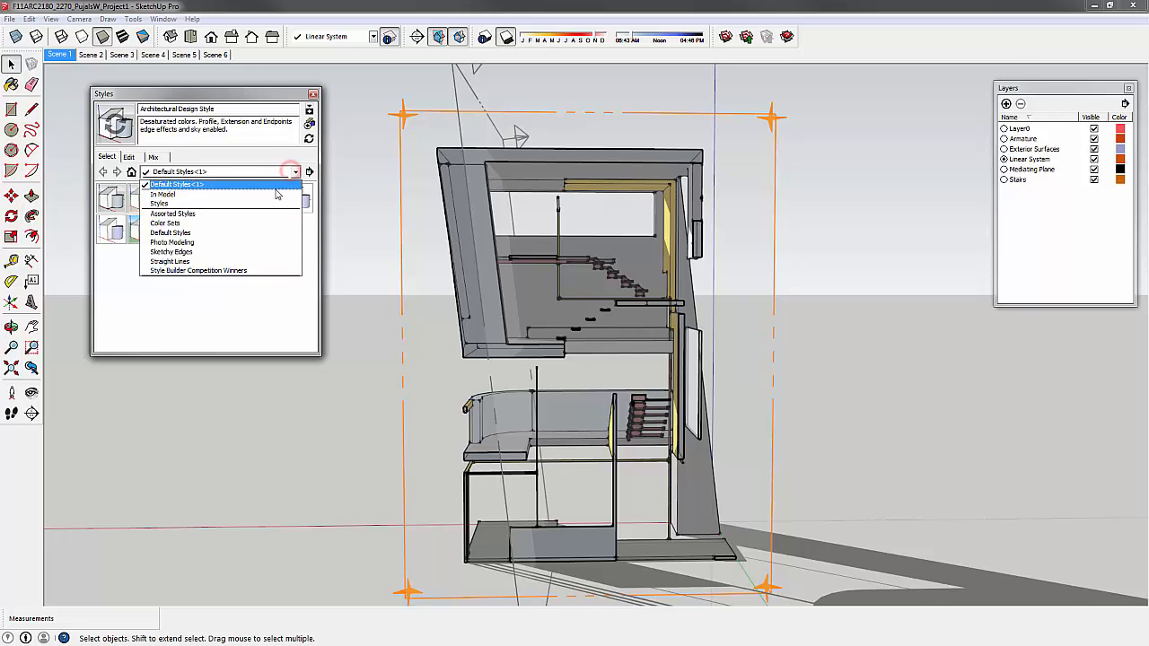
click(256, 214)
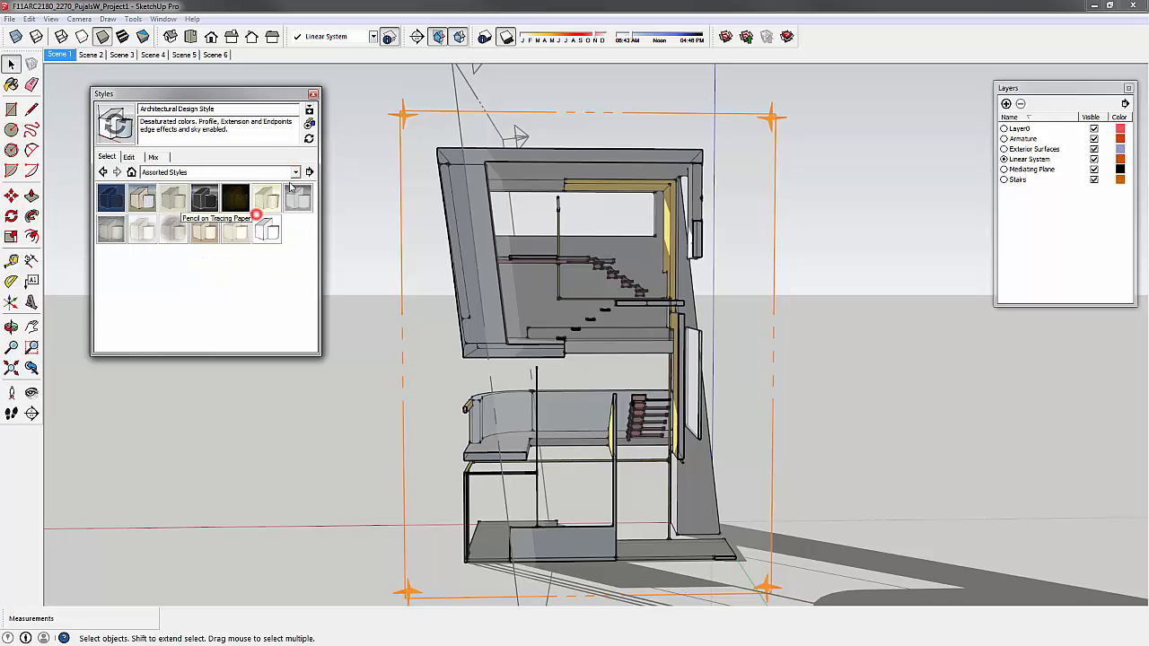
click(295, 171)
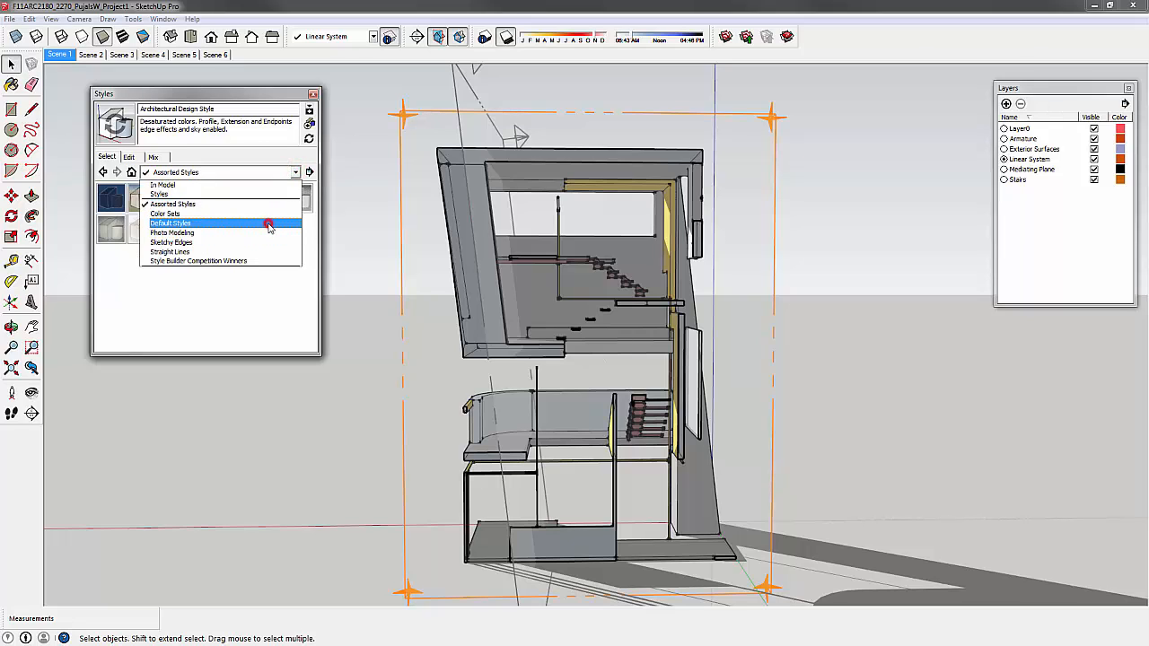
click(268, 224)
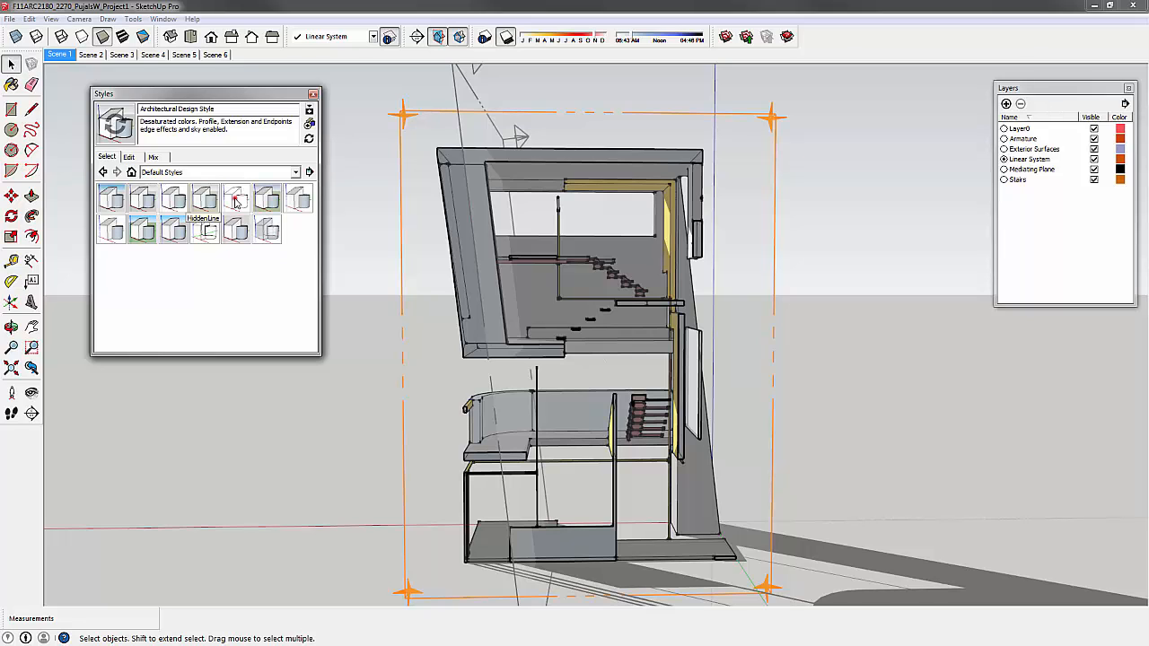
click(235, 203)
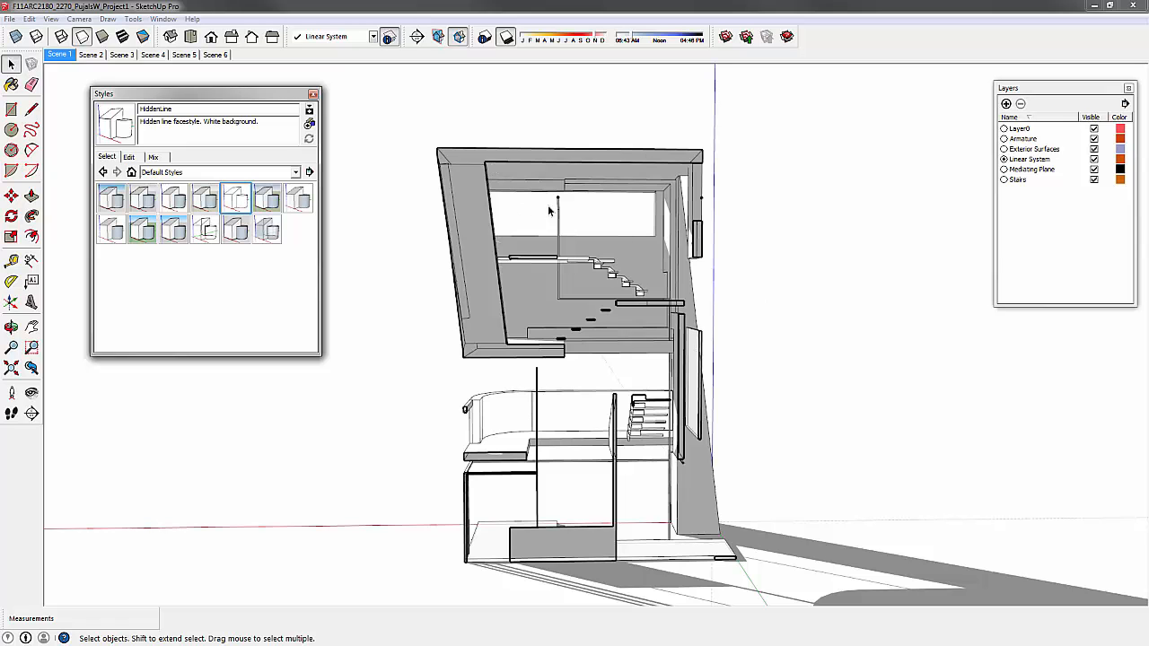
- Turn the display of the section planes on and off again
drag(660, 305, 648, 267)
click(77, 21)
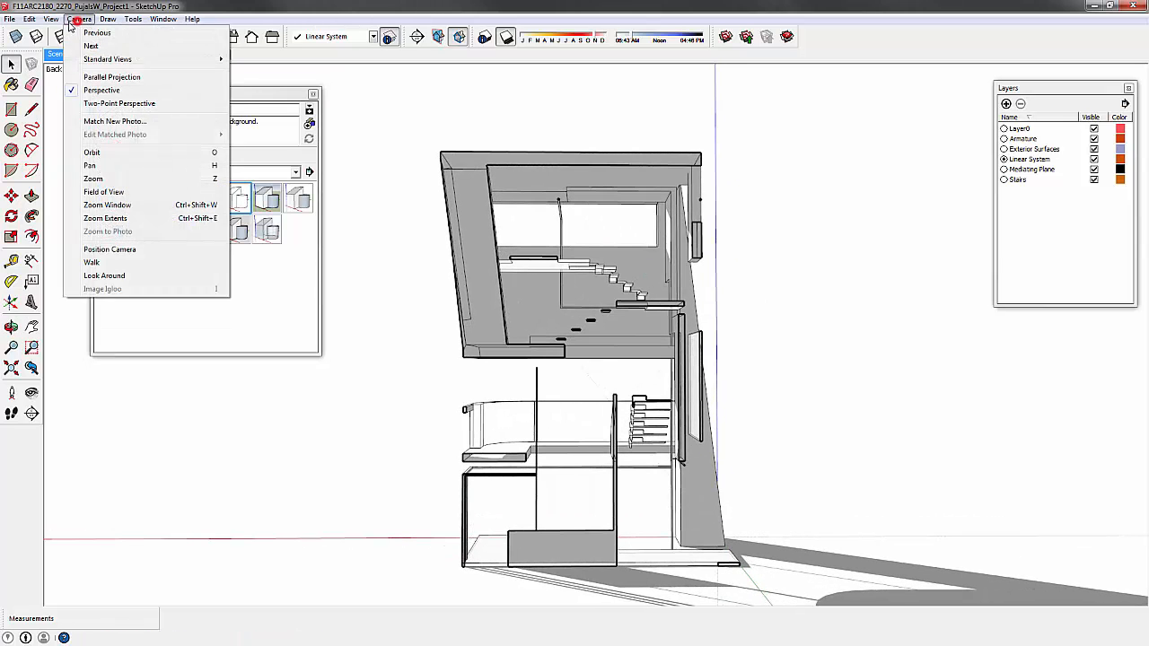
mouse_move(52, 19)
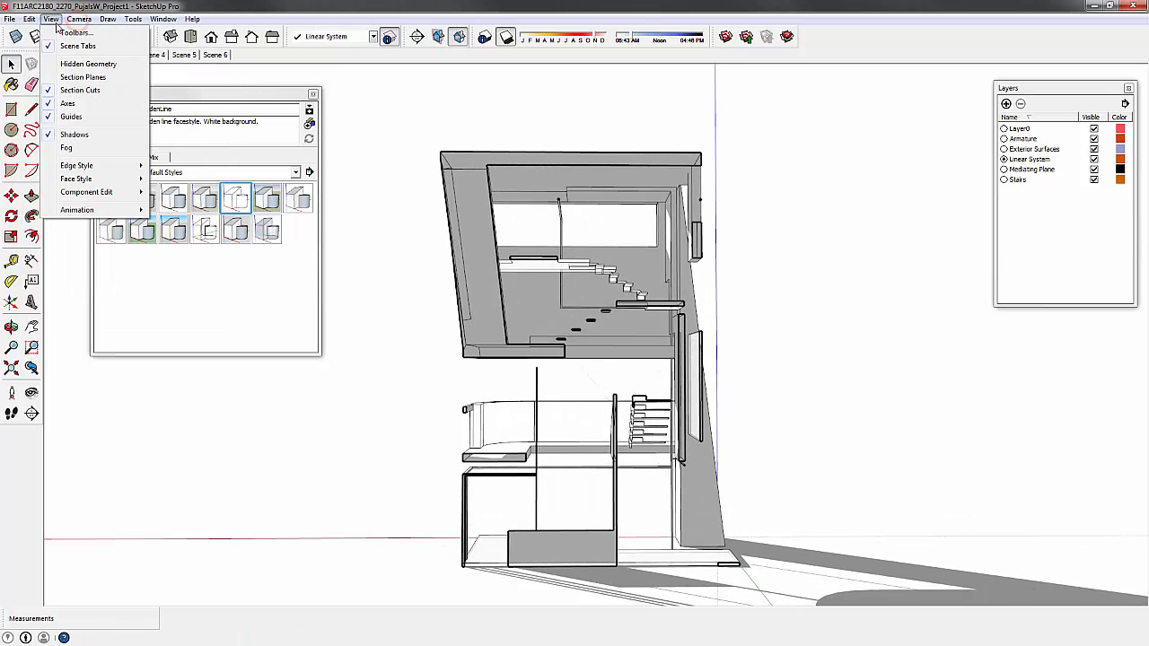
click(86, 78)
click(52, 19)
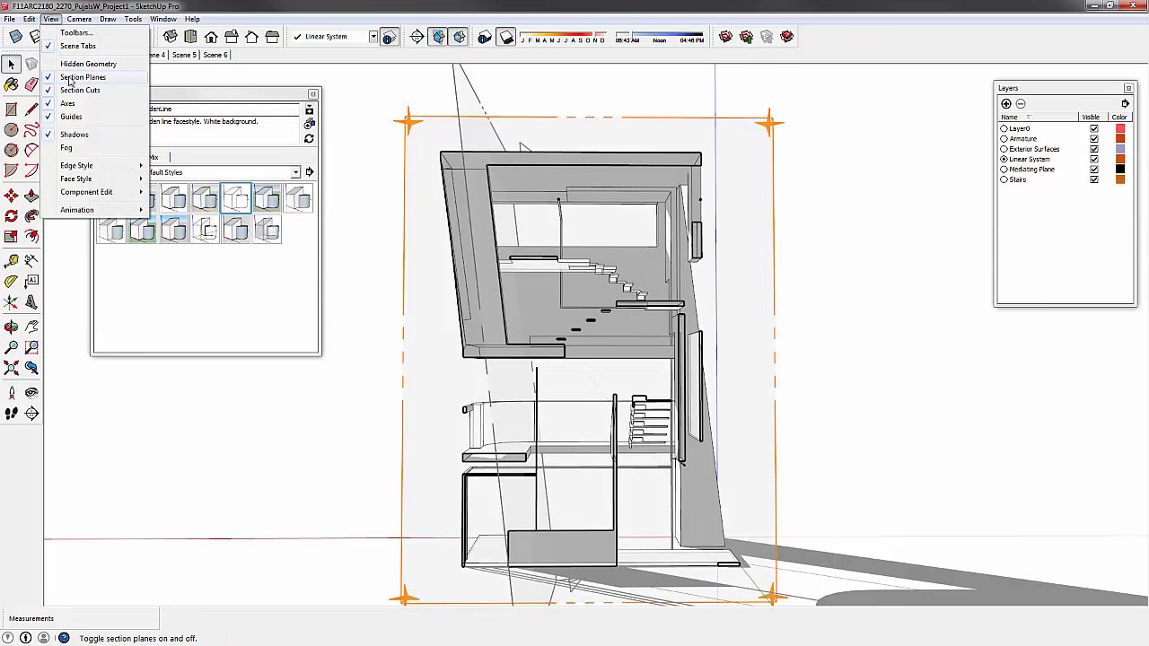
click(70, 79)
- View the sectioned building at an angle and change the camera from perspective to parallel projection
key(o)
drag(397, 182, 490, 230)
scroll(537, 301, up, 2)
drag(537, 300, 664, 413)
scroll(526, 250, down, 1)
drag(494, 207, 534, 291)
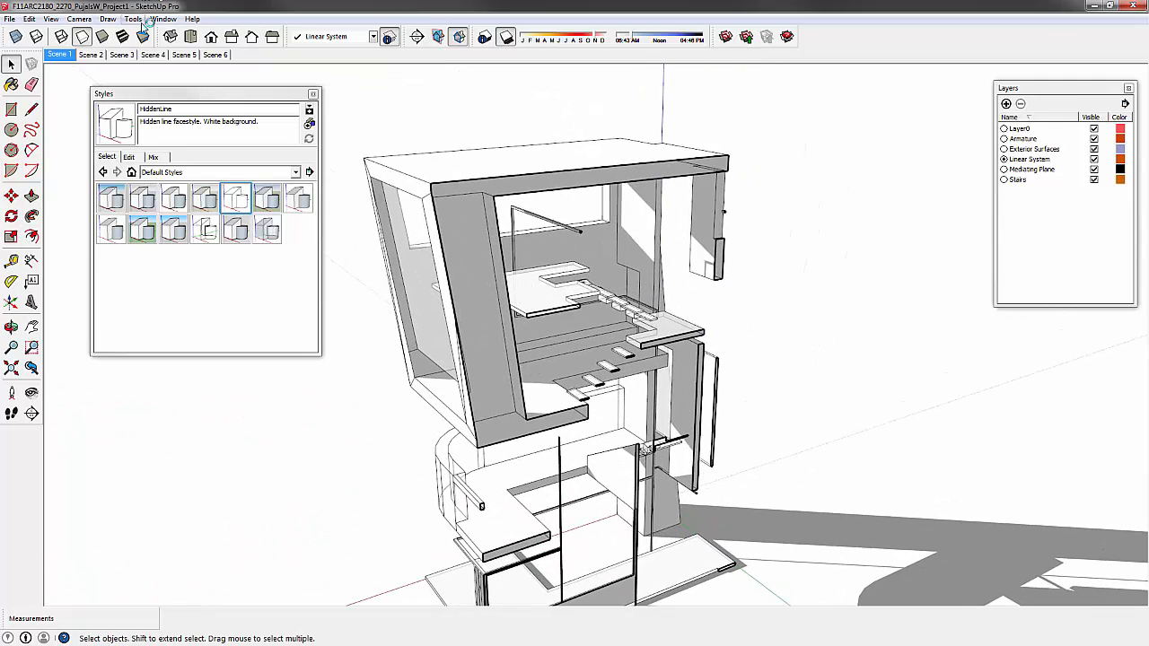
click(84, 23)
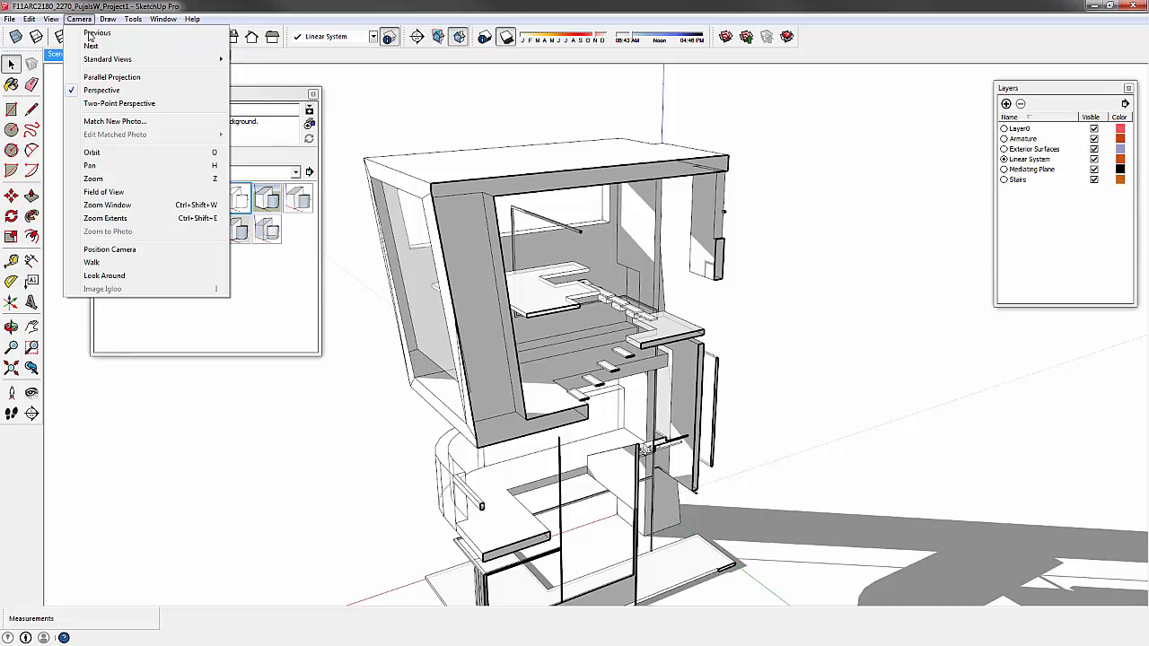
click(100, 79)
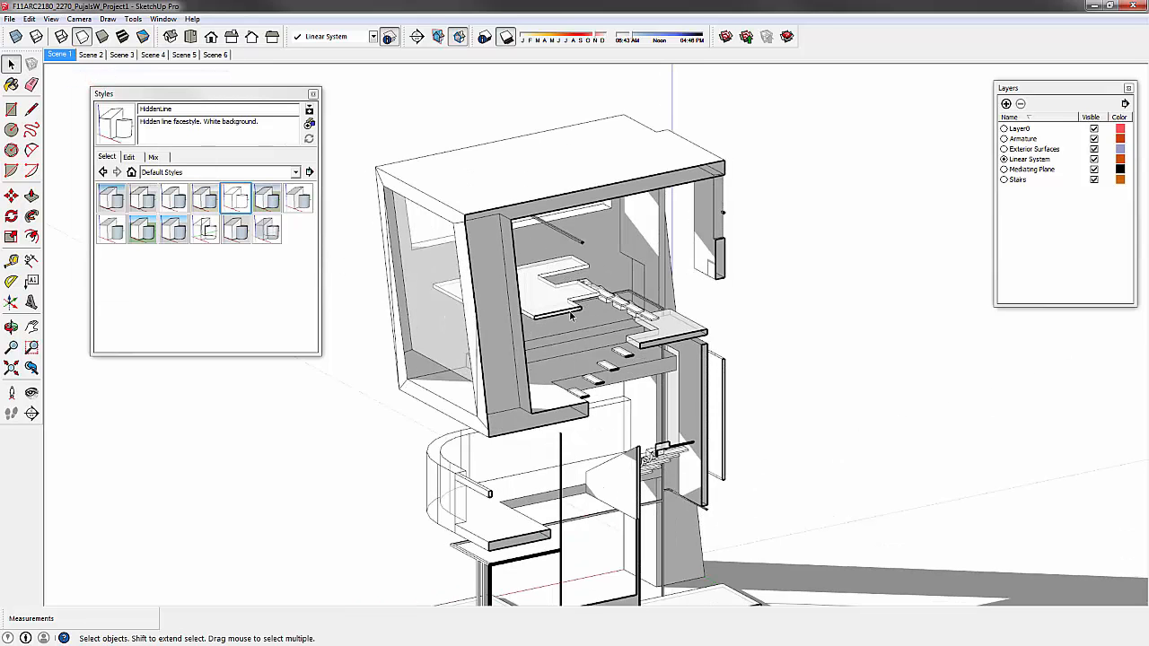
- Check the sectioned building in parallel projection from other angles and turn off its shadows
drag(553, 370, 685, 437)
scroll(585, 336, down, 2)
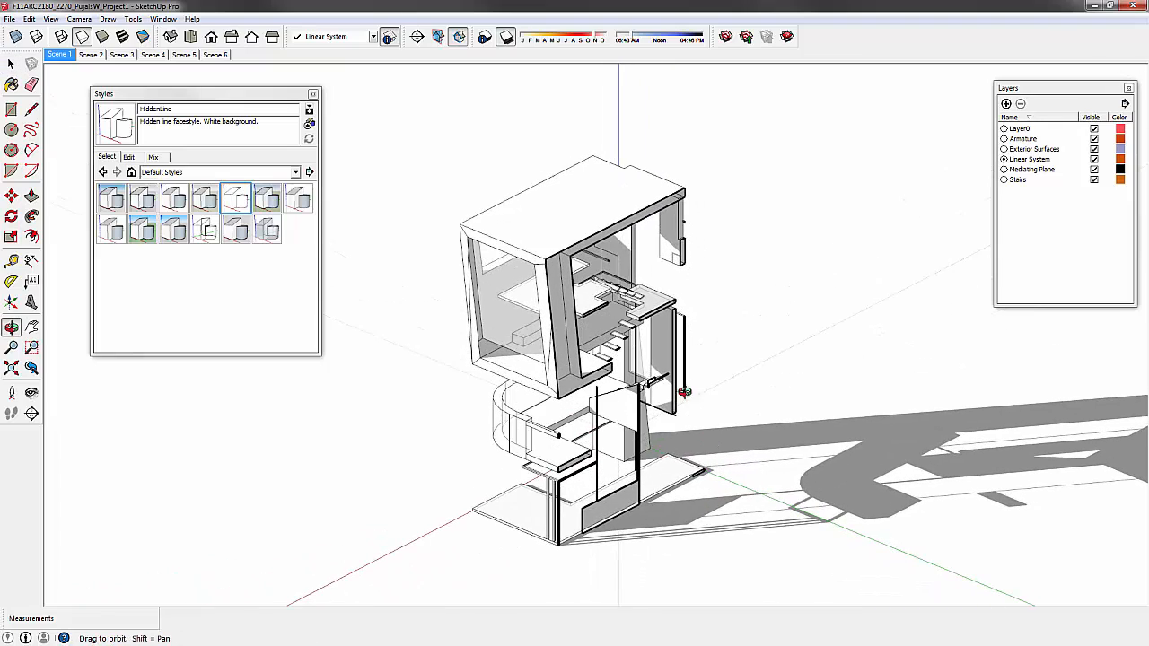
drag(710, 400, 595, 384)
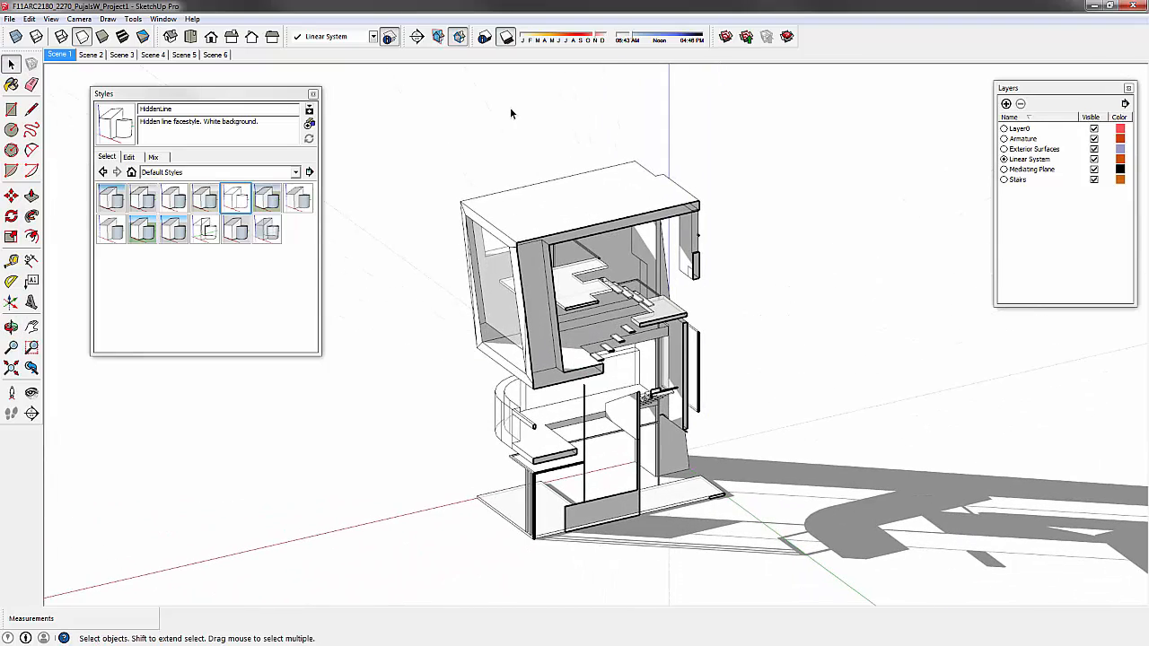
click(505, 38)
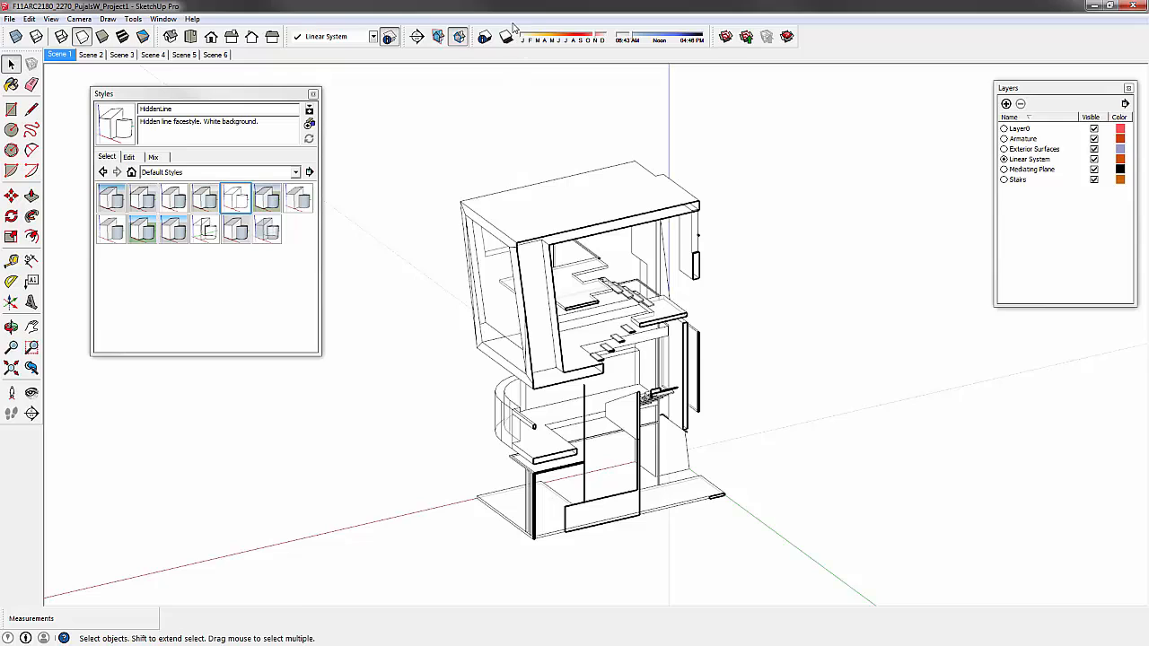
- Open the shadow settings, place them beside the Layers palette, and toggle the shadows on and off again
click(164, 19)
click(215, 155)
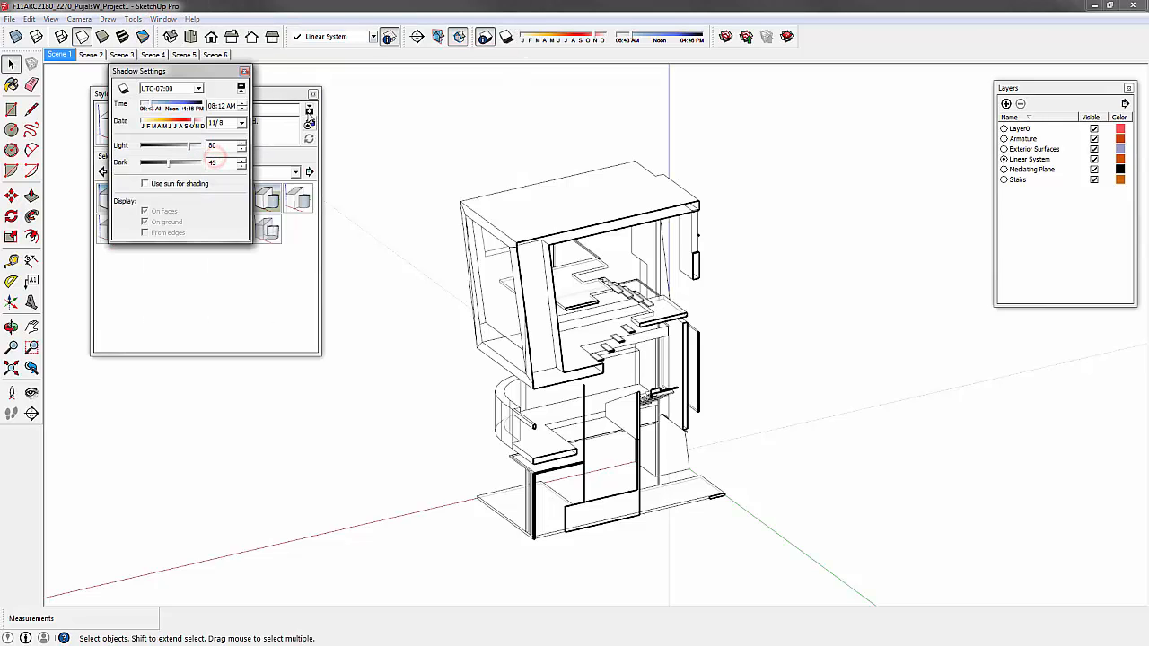
drag(179, 71, 842, 104)
click(823, 118)
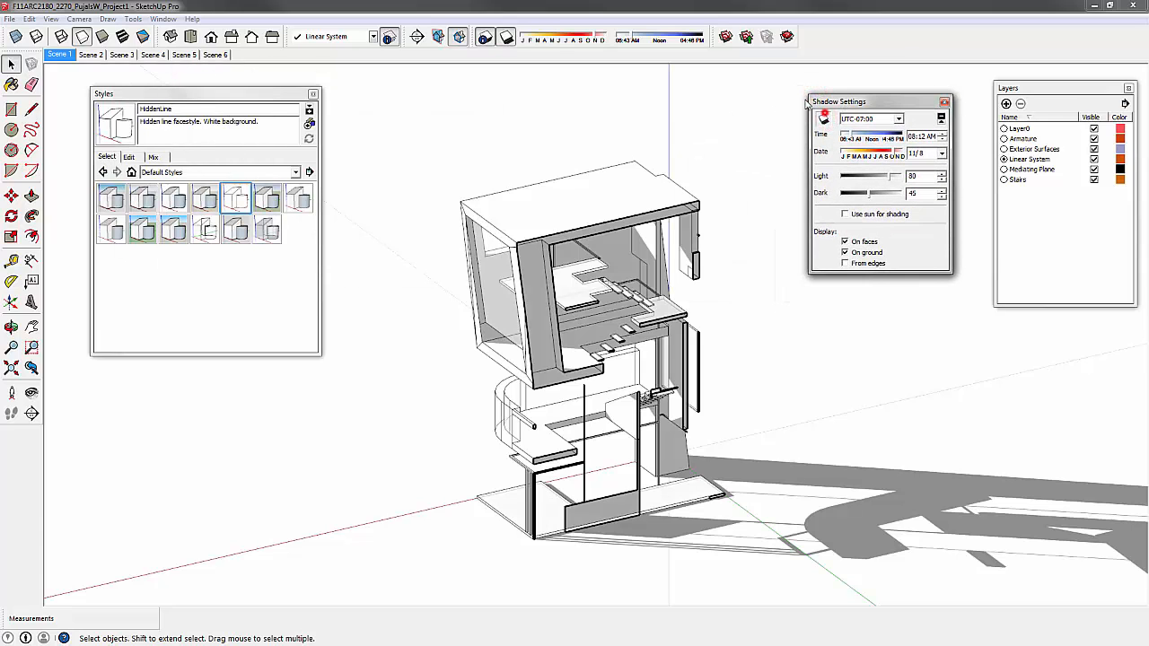
click(823, 118)
- Cycle through the Iso, Top, Front, Right, Back and Left standard views and settle on the Back view
drag(622, 323, 556, 247)
drag(620, 354, 547, 277)
scroll(547, 277, up, 1)
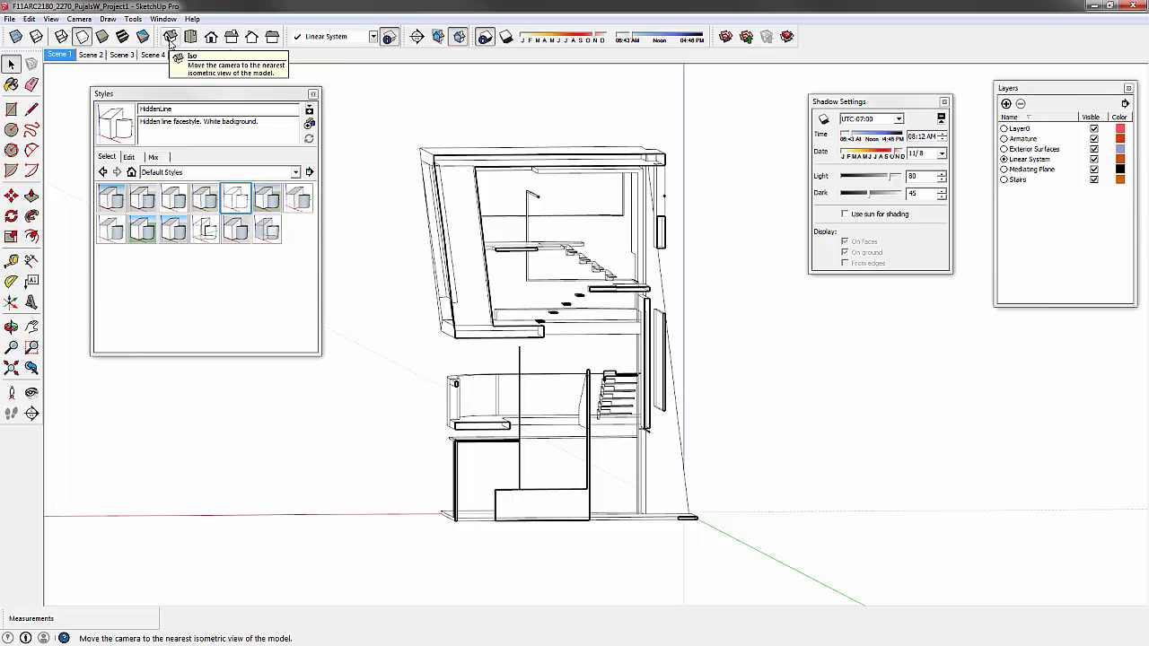
click(177, 38)
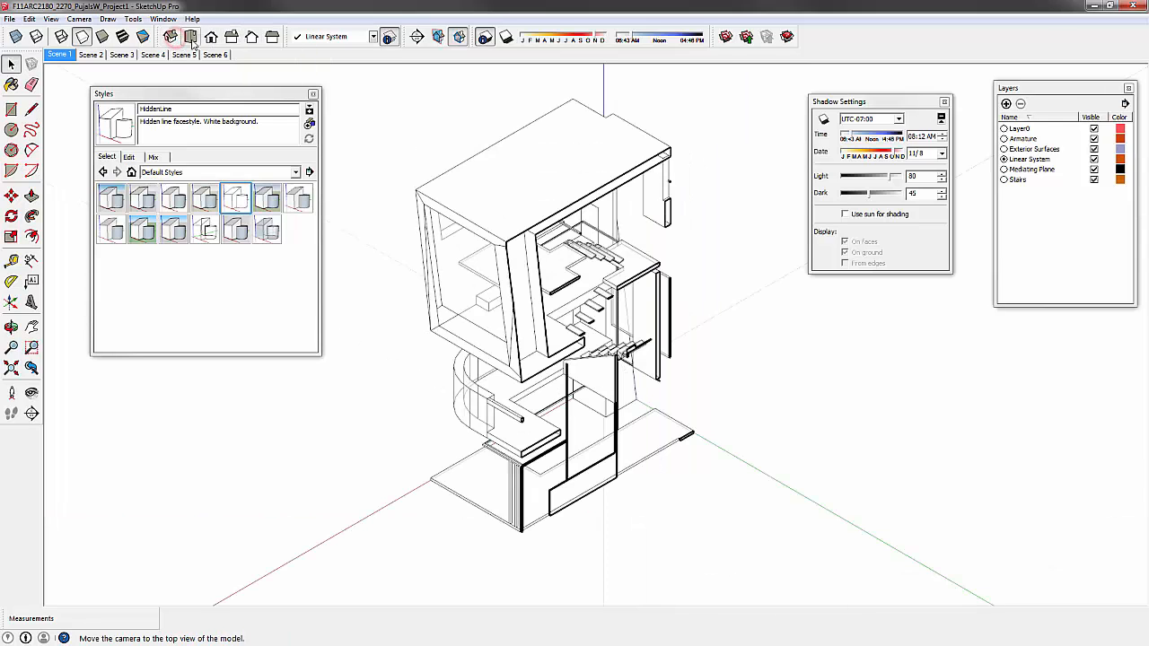
click(200, 42)
click(219, 36)
click(231, 36)
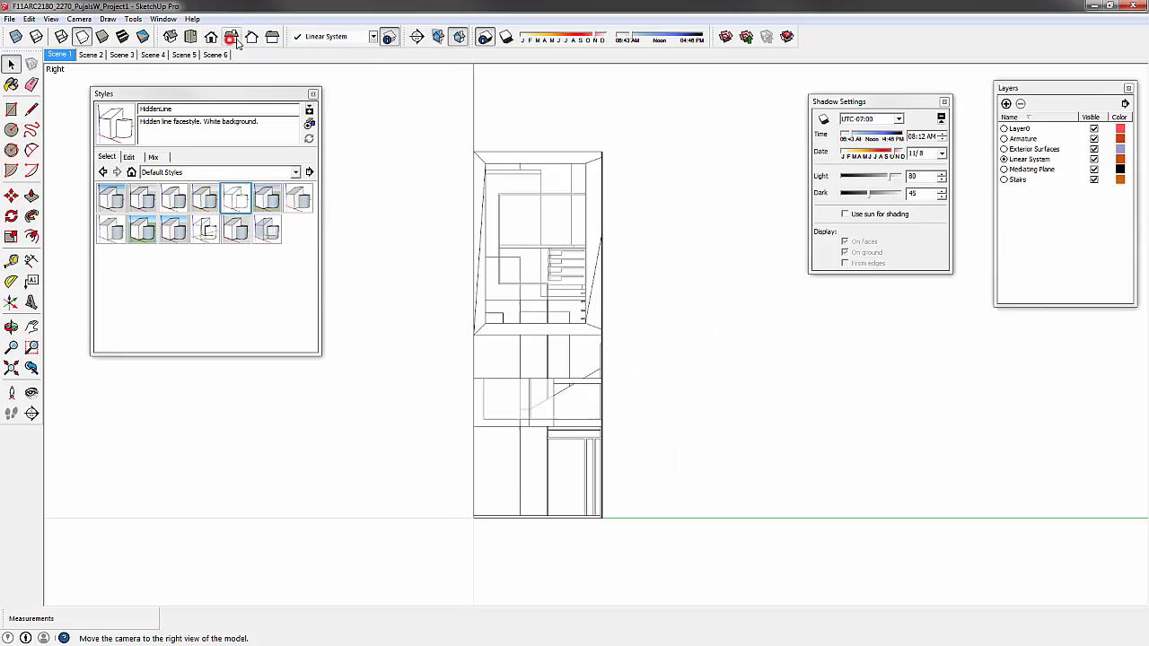
click(255, 39)
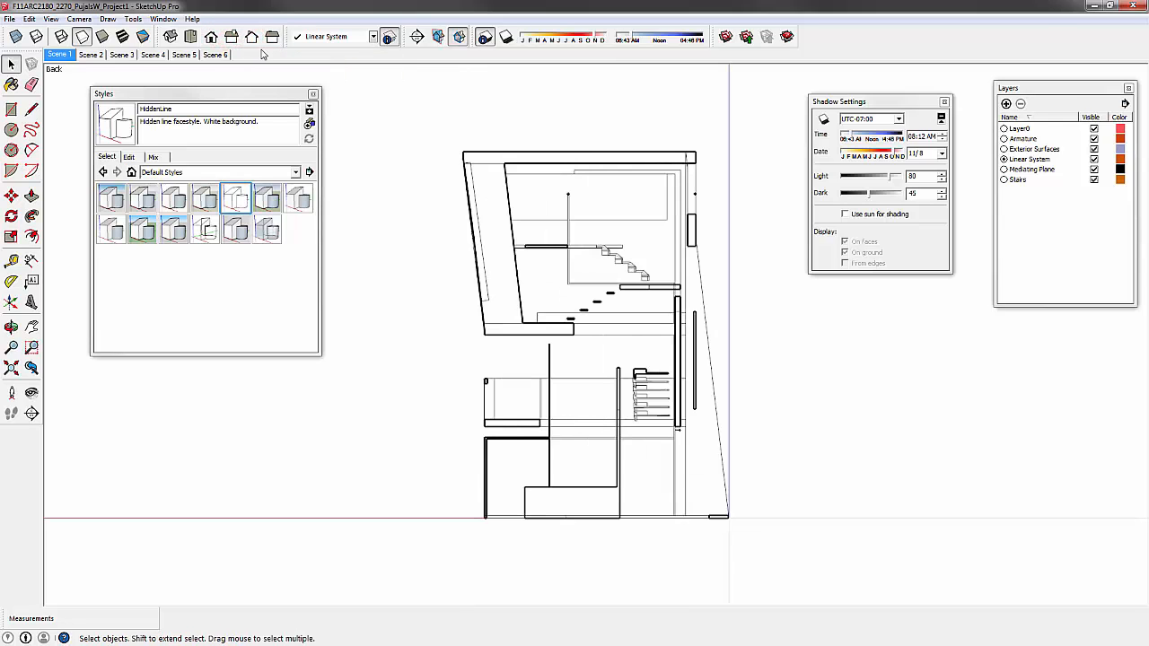
click(272, 37)
click(253, 37)
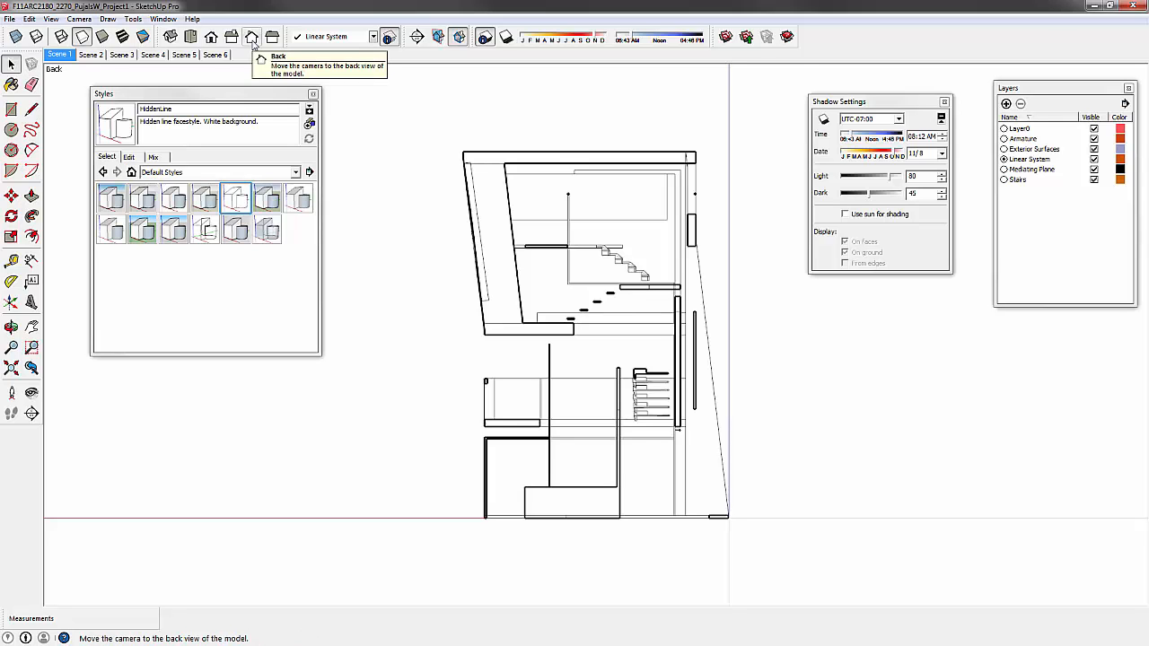
- Tilt the camera slightly off the section elevation, restore the exact Back view and enlarge the building
key(o)
mouse_move(585, 390)
mouse_down()
mouse_move(697, 431)
mouse_move(603, 384)
mouse_up()
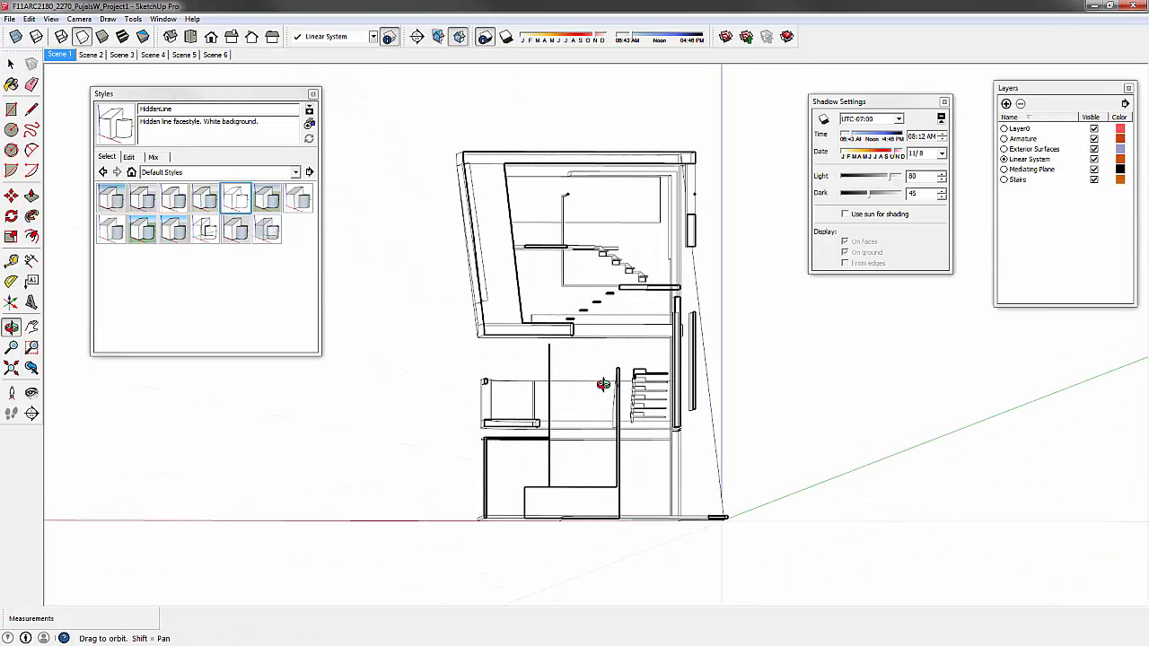
key(space)
click(252, 37)
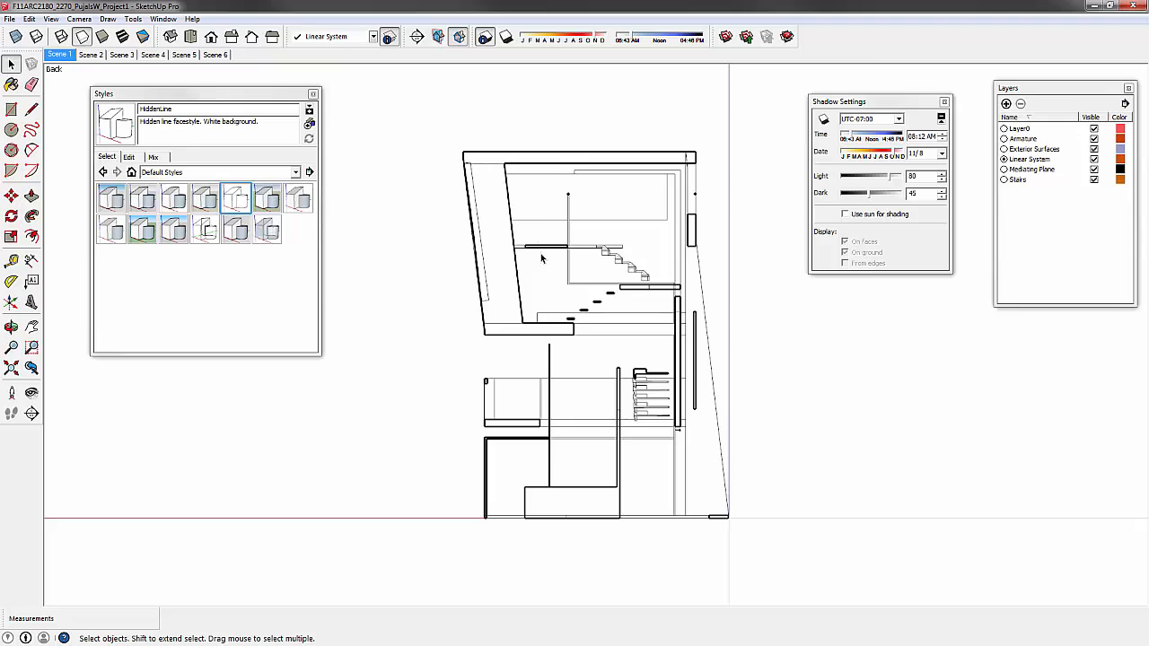
scroll(619, 318, up, 2)
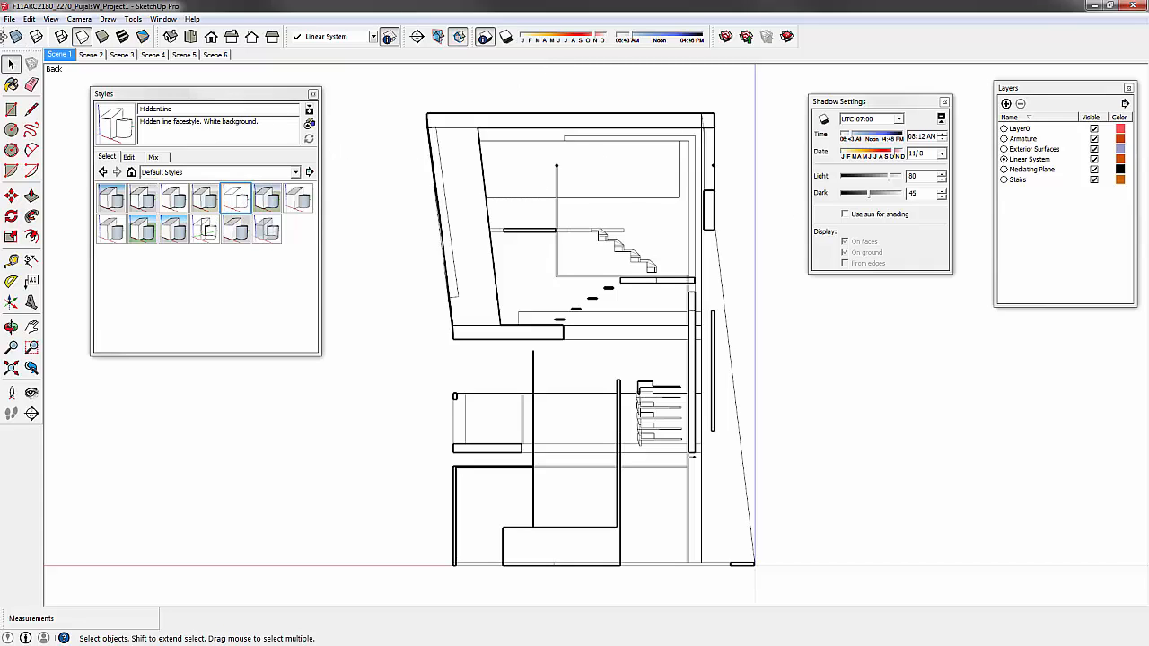
- Switch the section's face style to Monochrome and save the current view as a new scene after Scene 6
drag(5, 36, 394, 77)
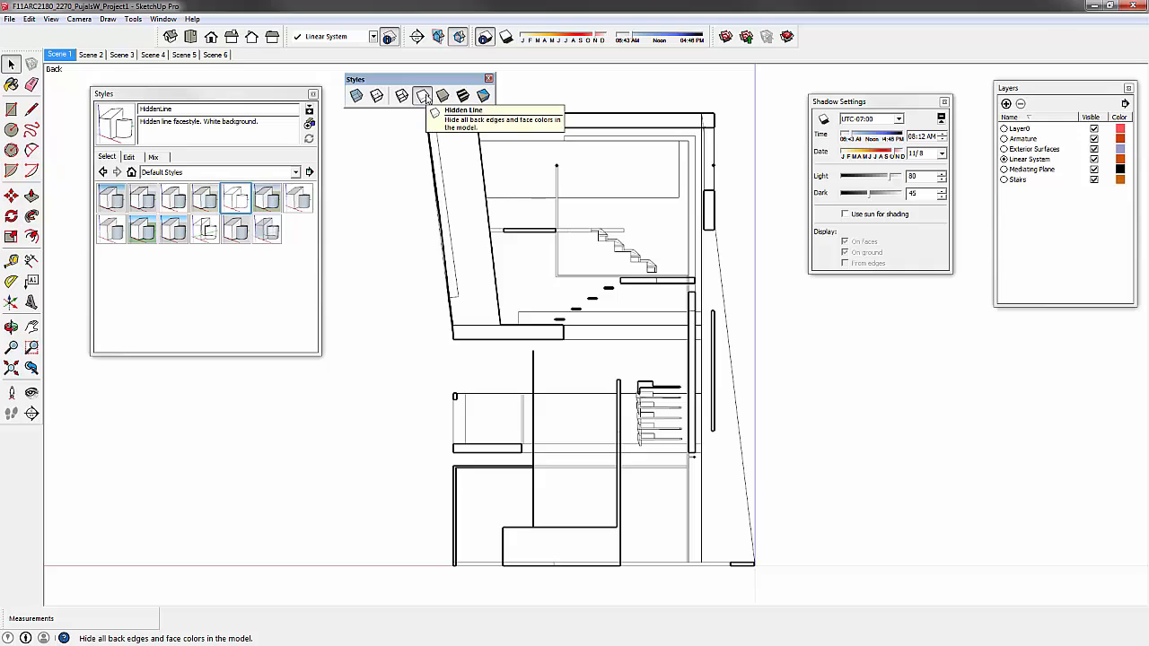
click(424, 97)
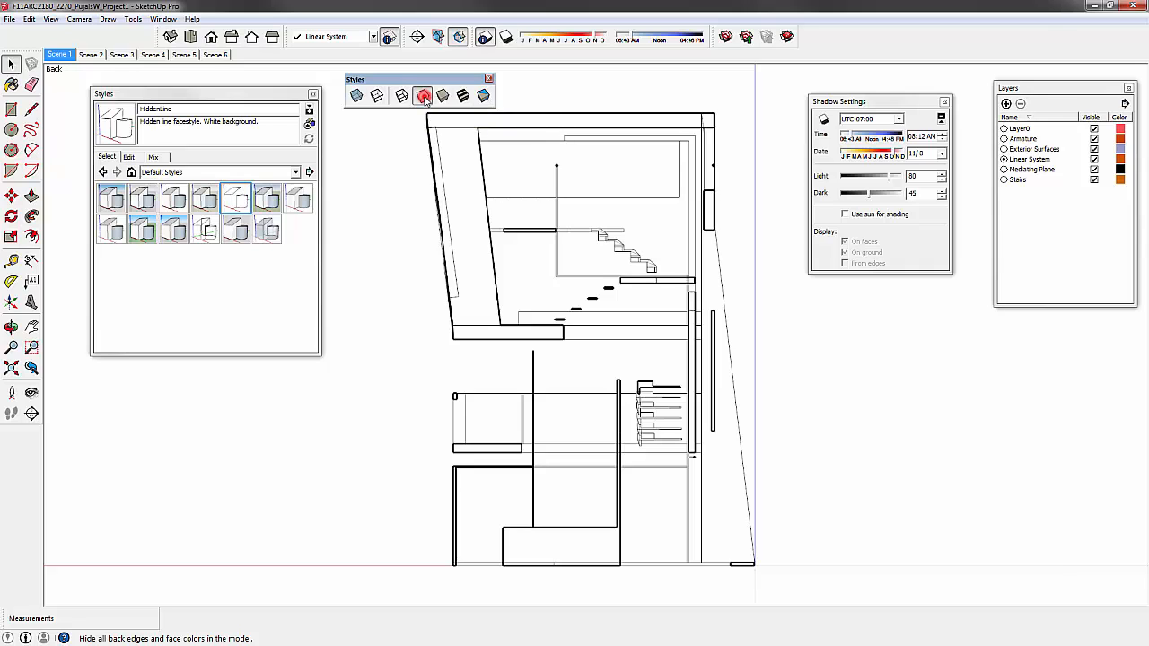
click(484, 97)
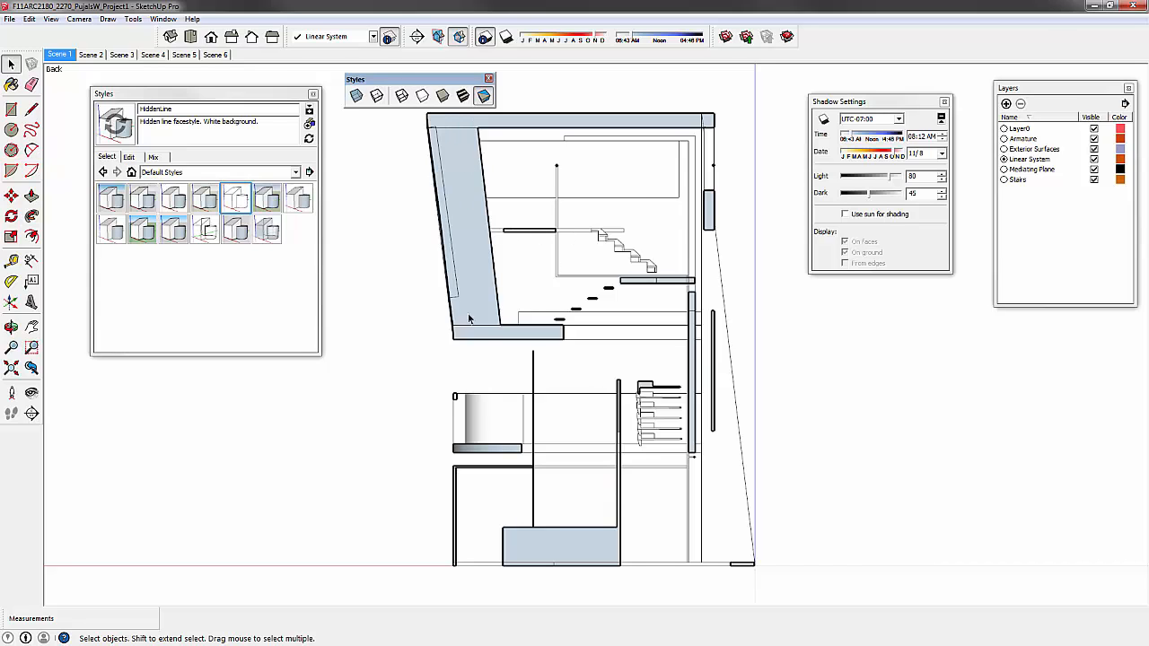
drag(426, 82, 61, 36)
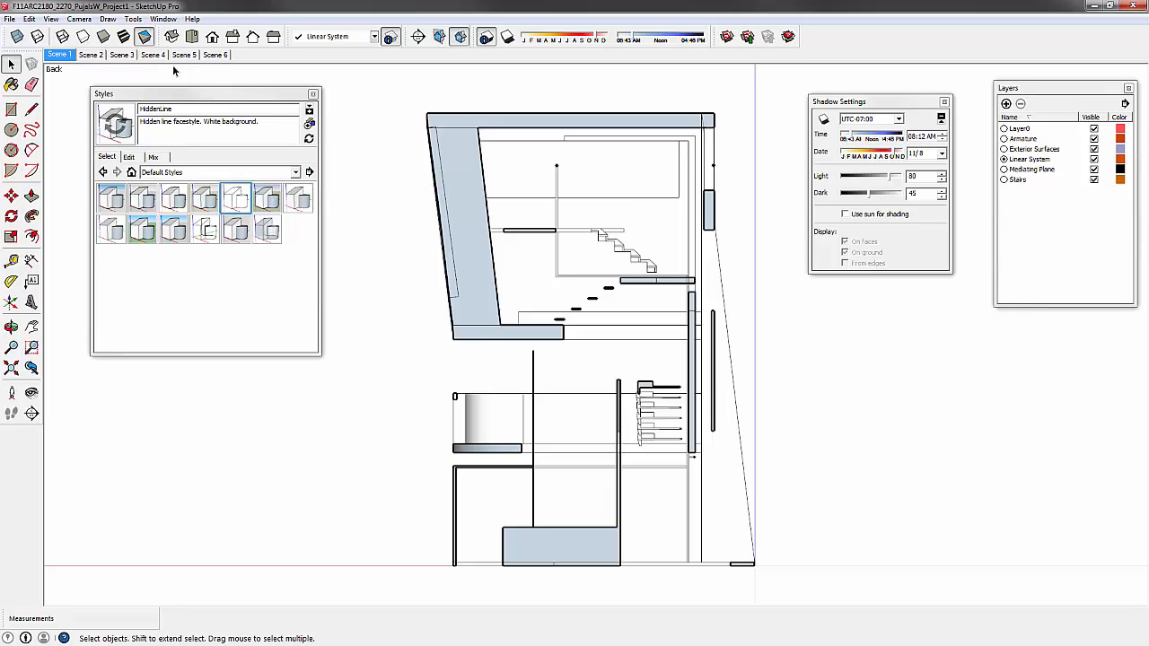
right_click(226, 57)
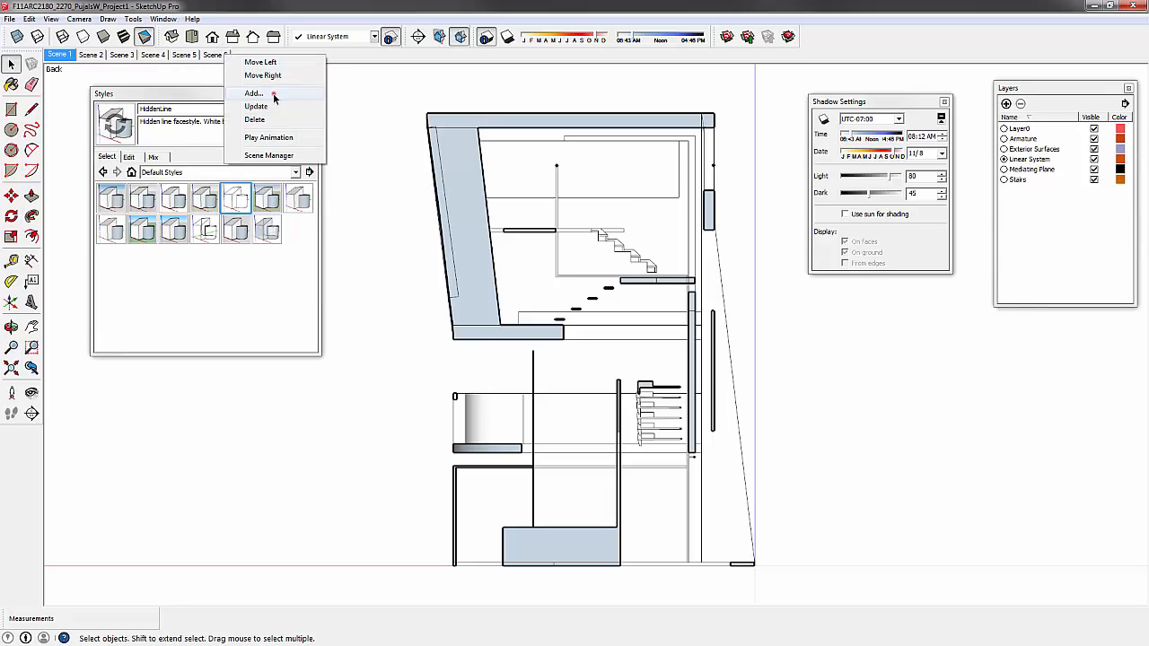
click(273, 93)
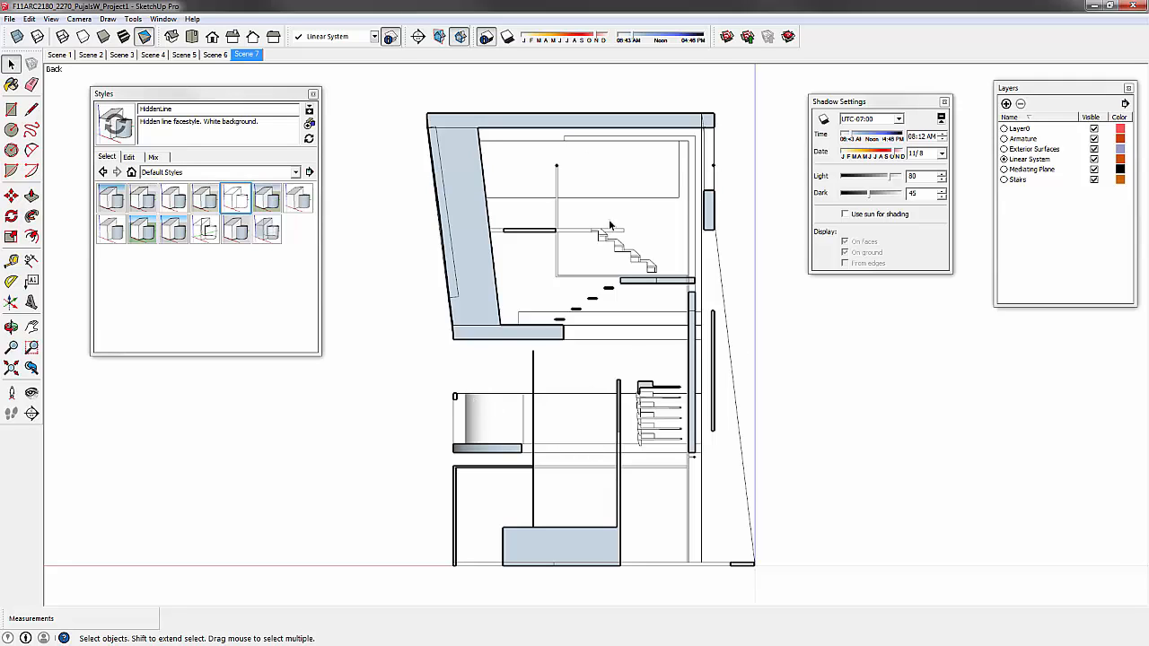
- Try shadows on the section at 02:20 PM on 3/18 with light 78 and dark 57, turn them off and close the shadow settings
click(822, 120)
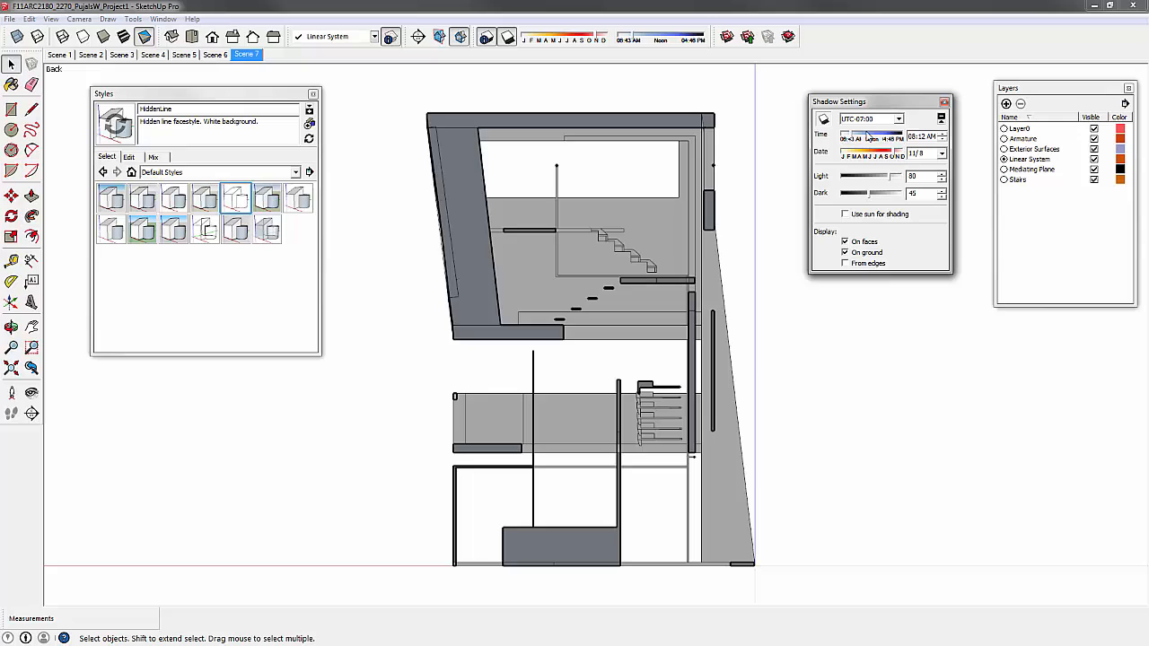
mouse_move(855, 138)
mouse_down()
mouse_move(896, 144)
mouse_move(854, 150)
mouse_move(882, 181)
mouse_move(859, 196)
mouse_move(874, 195)
mouse_up()
mouse_move(895, 141)
mouse_down()
mouse_move(857, 139)
mouse_move(900, 142)
mouse_move(882, 140)
mouse_up()
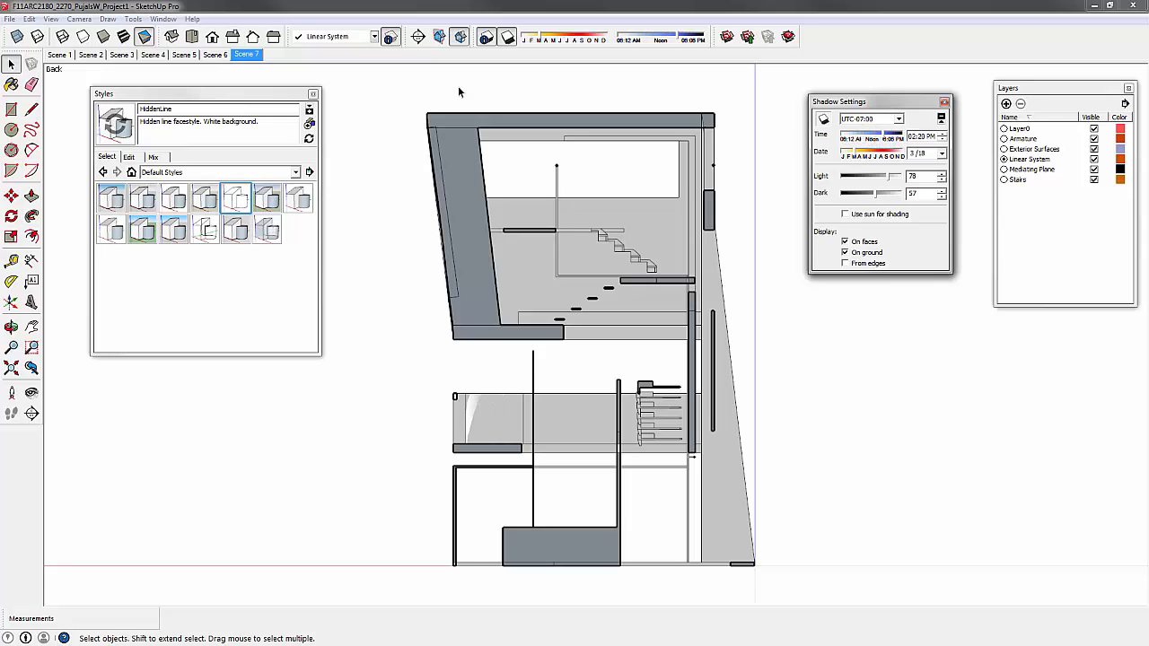
click(823, 121)
click(944, 102)
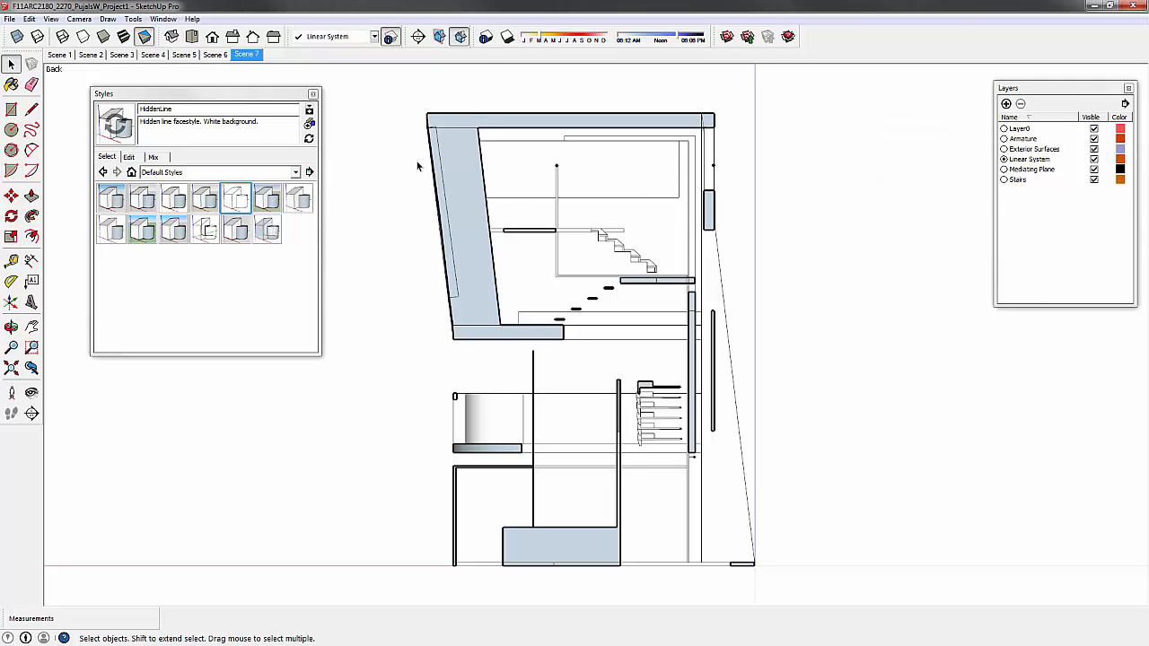
- Start a 2D graphic export with the Intro_Lab3 Materials folder on the Desktop as its destination
click(11, 20)
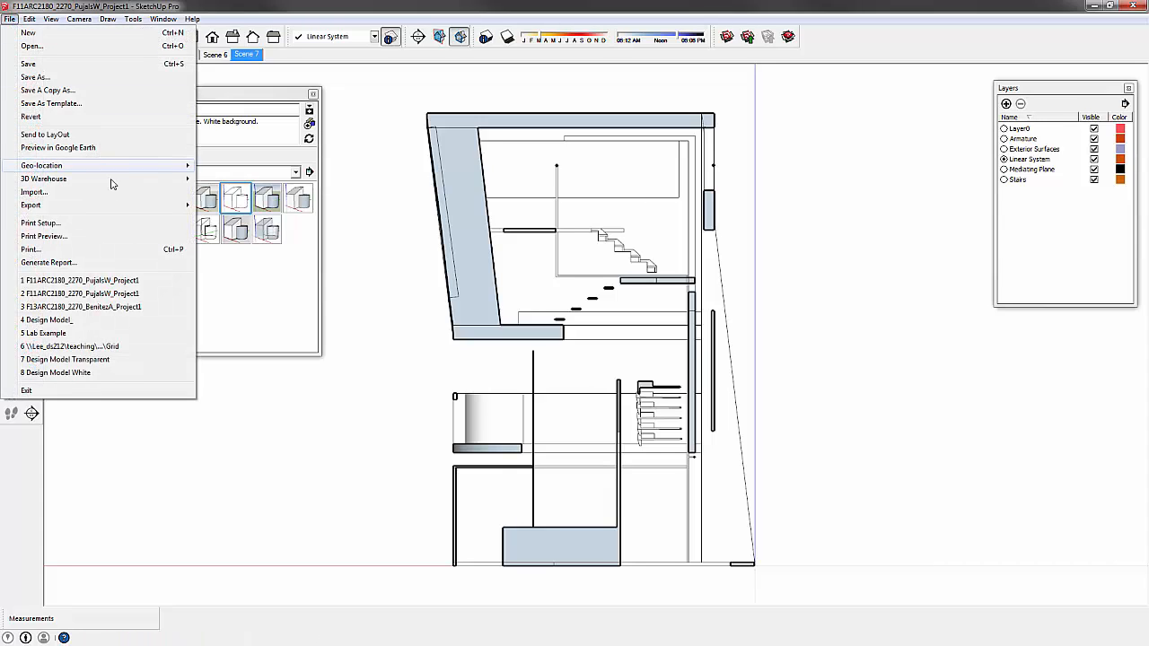
mouse_move(188, 206)
click(261, 221)
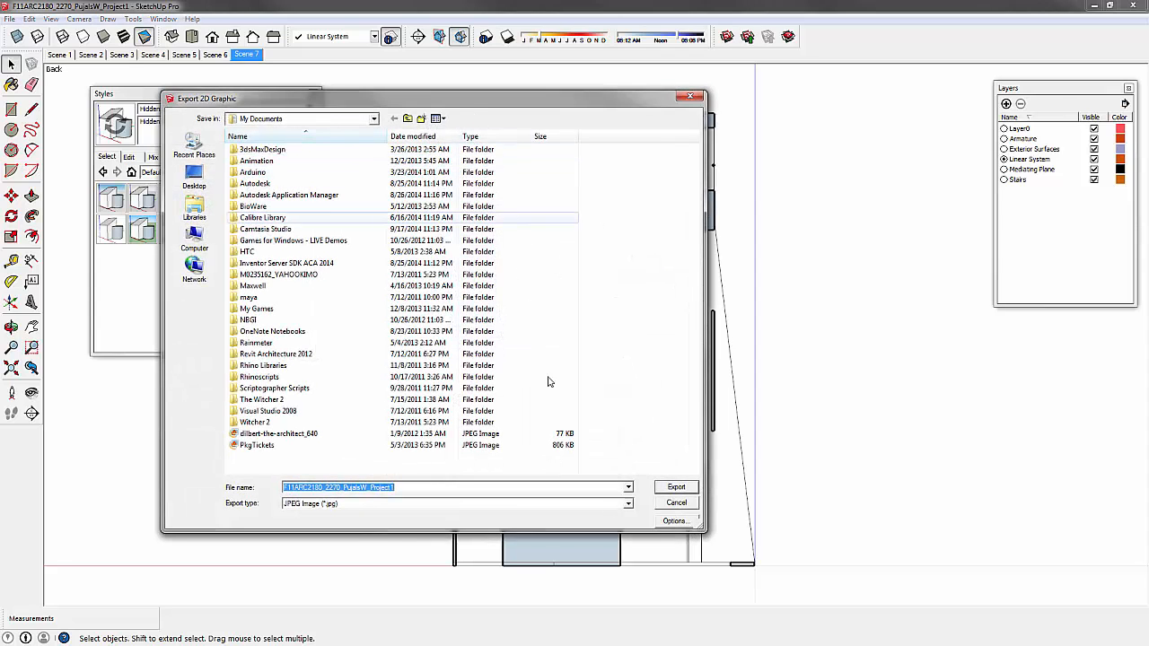
click(194, 178)
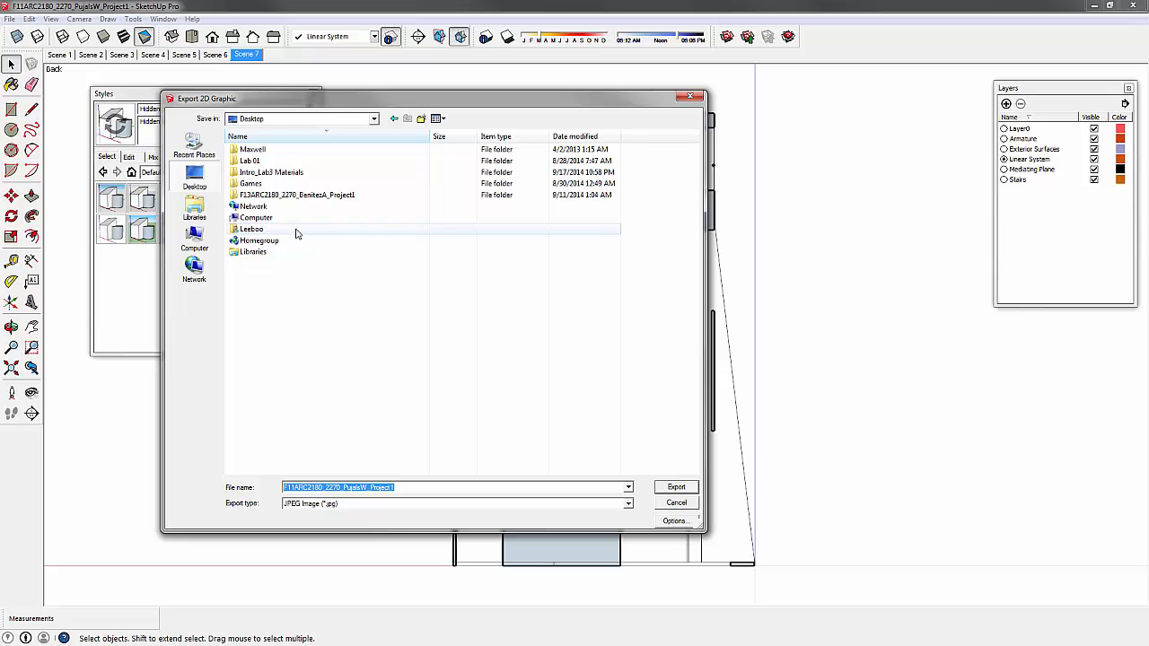
click(278, 173)
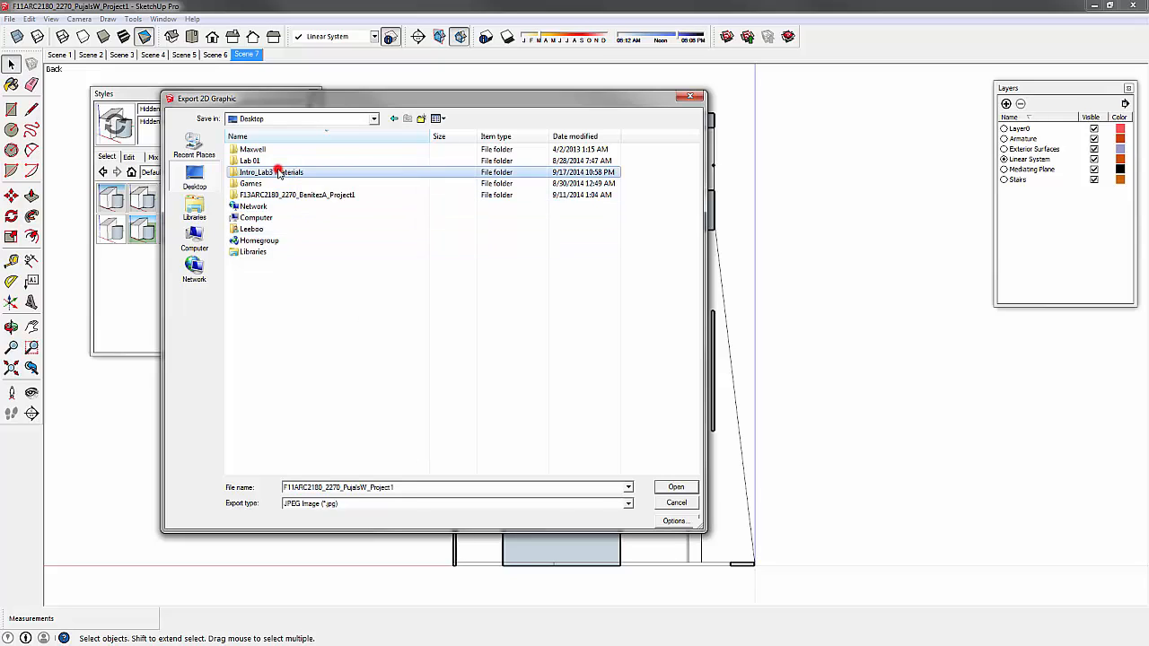
double_click(279, 172)
- Name the exported graphic Section01 and choose Portable Network Graphics (*.png) as its export type
double_click(400, 487)
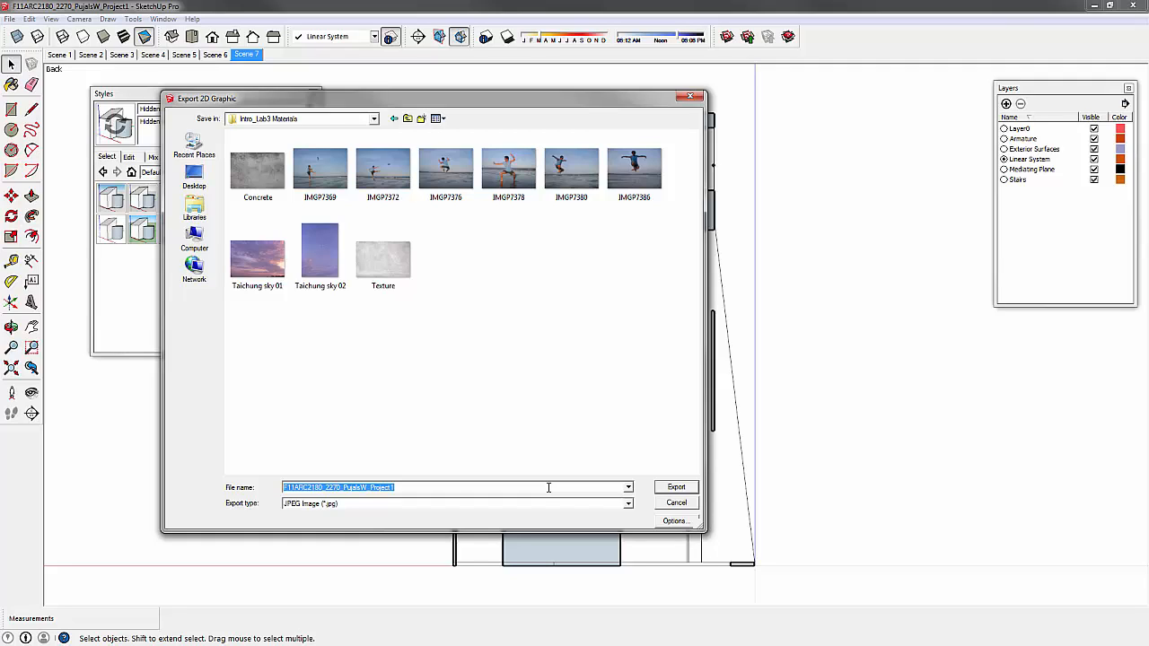
text(Section)
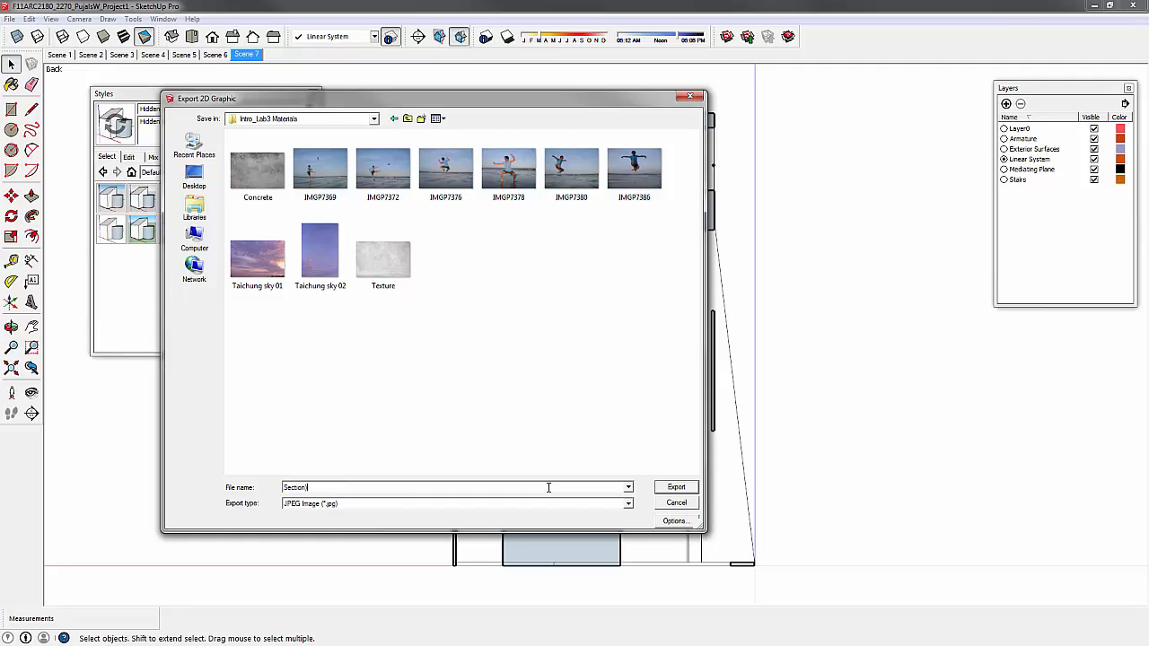
text(01)
click(629, 503)
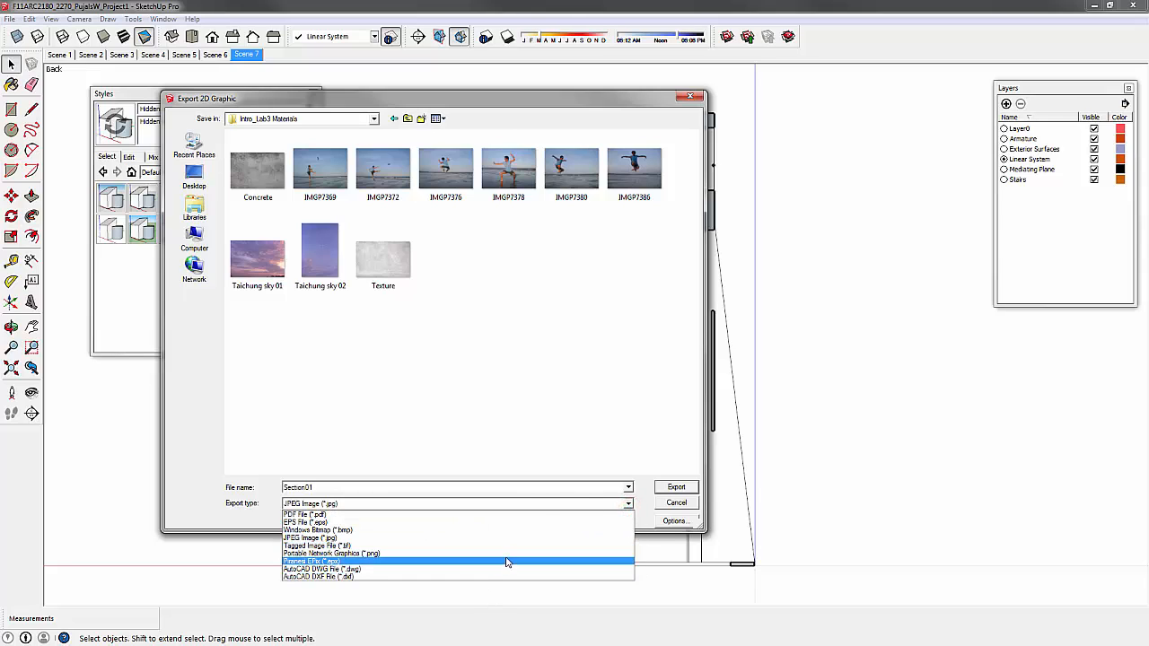
click(460, 556)
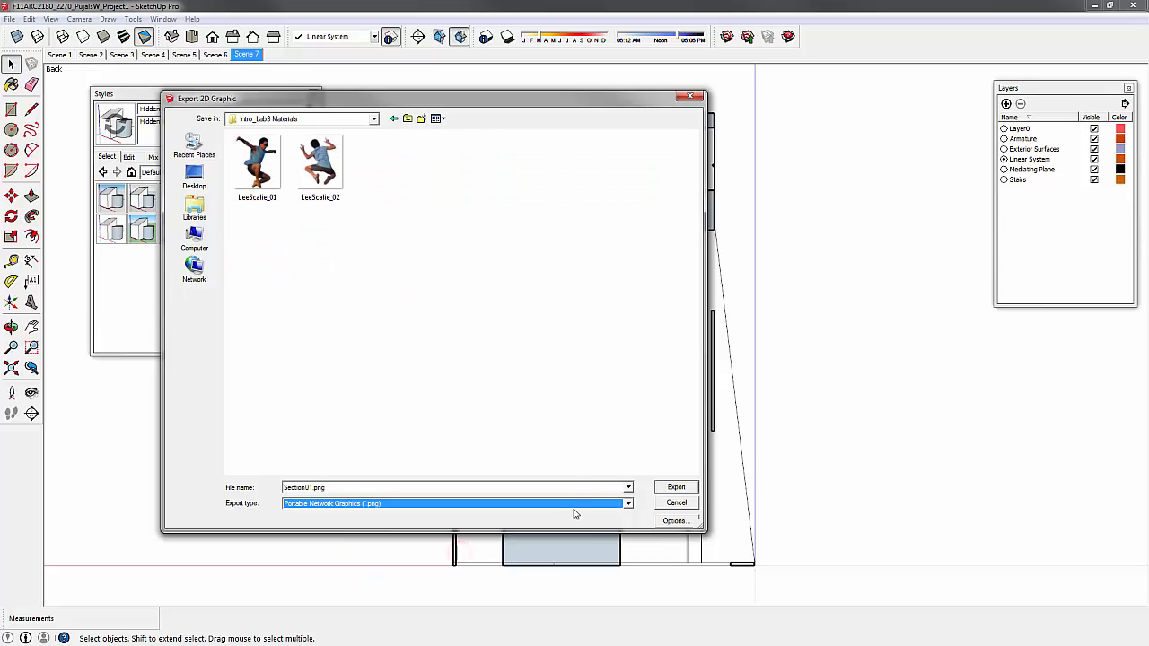
click(673, 521)
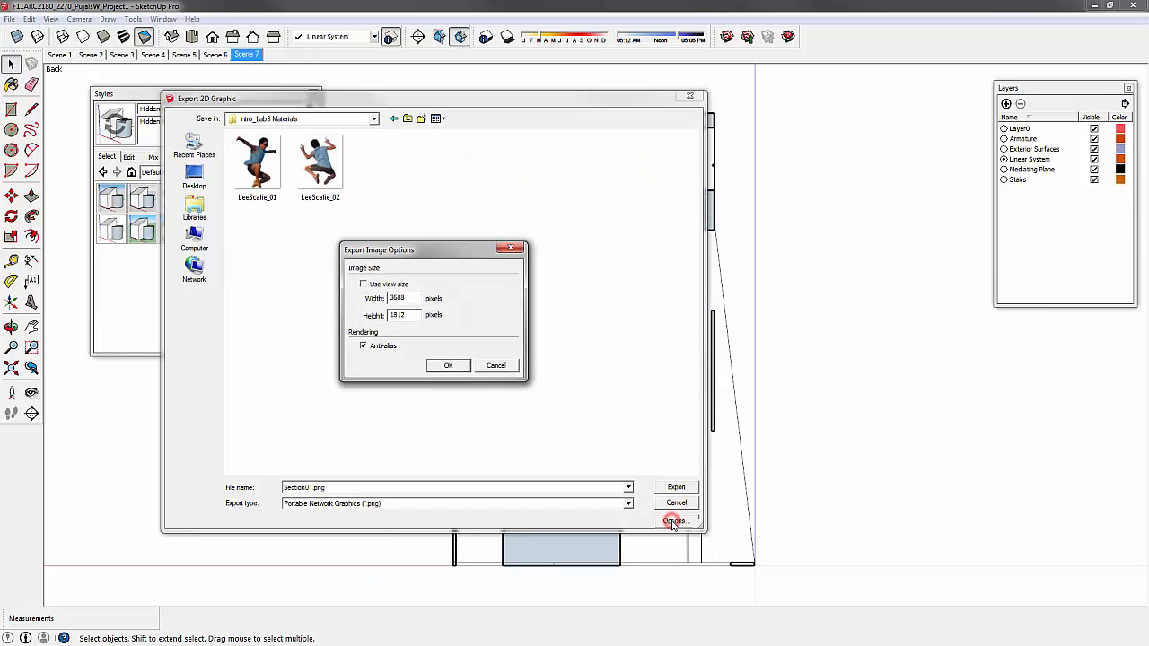
click(380, 285)
click(499, 365)
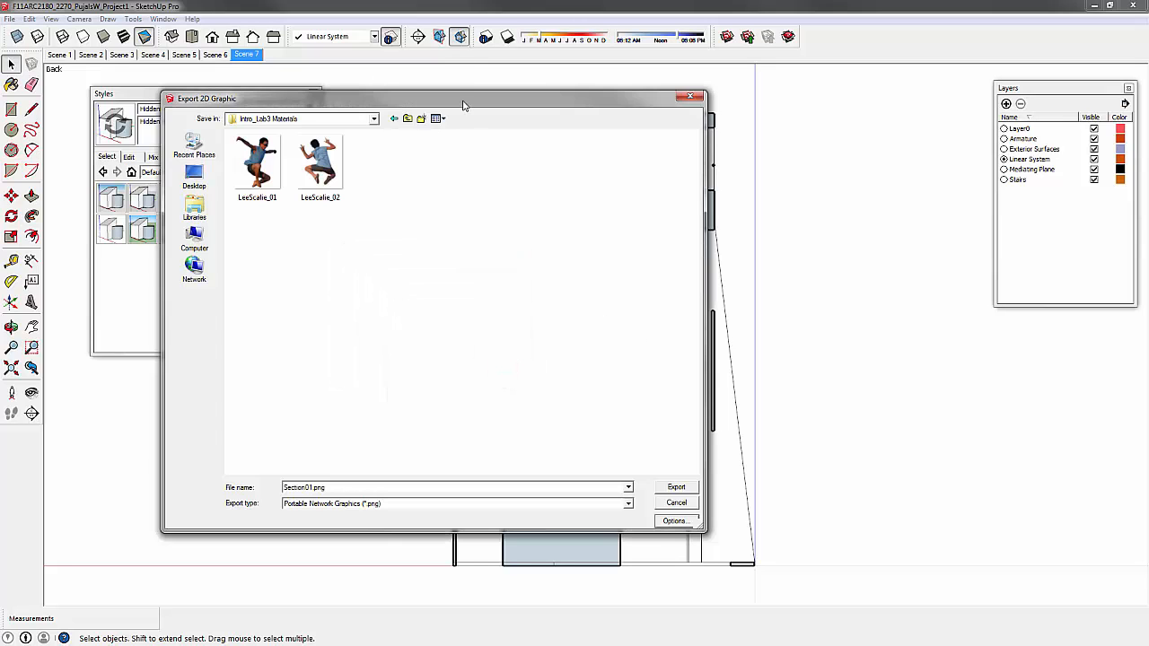
drag(463, 106, 629, 519)
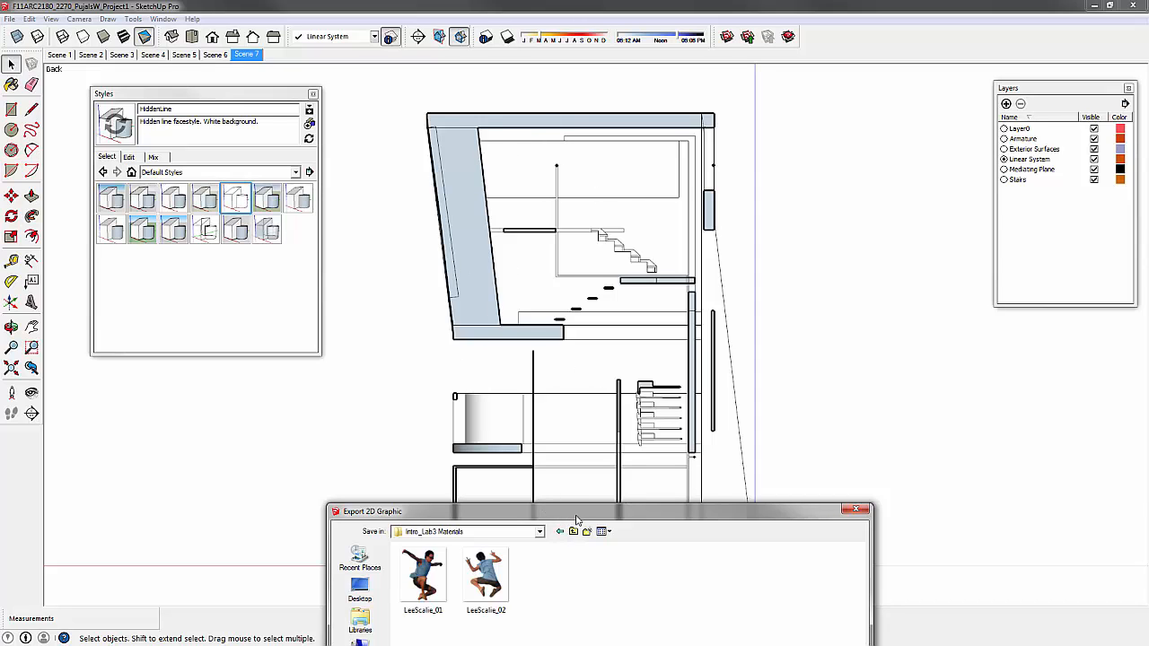
drag(577, 518, 457, 119)
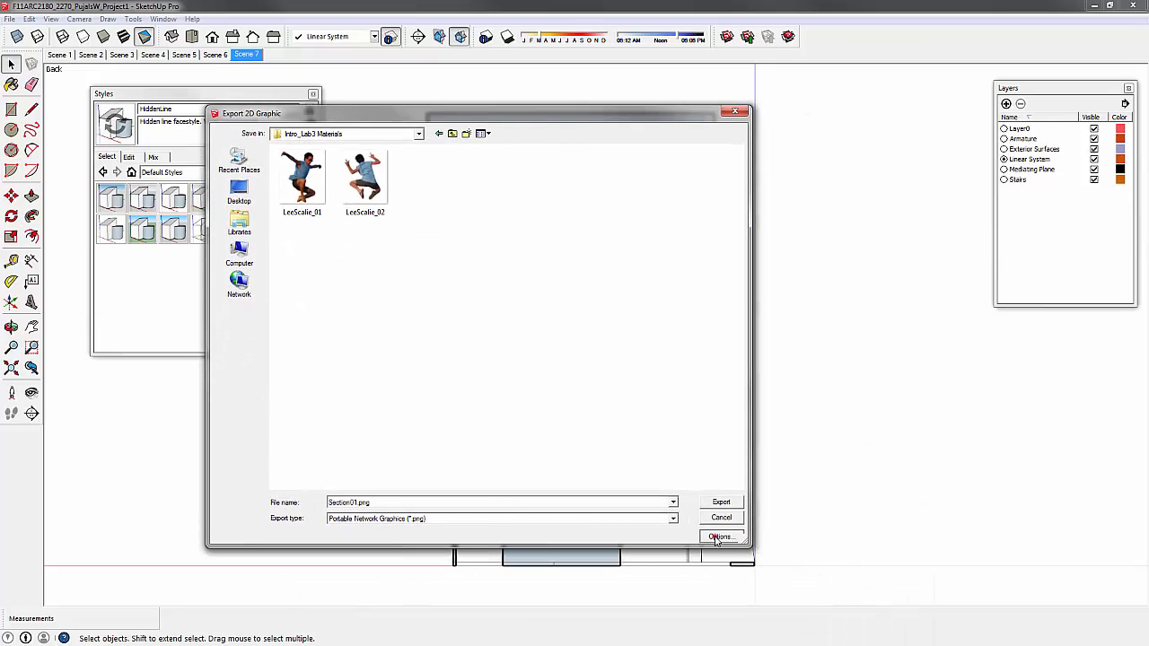
- Export the section at 3688 by 1812 pixels with anti-aliasing instead of the view size, check the resulting image and close its viewer
click(719, 536)
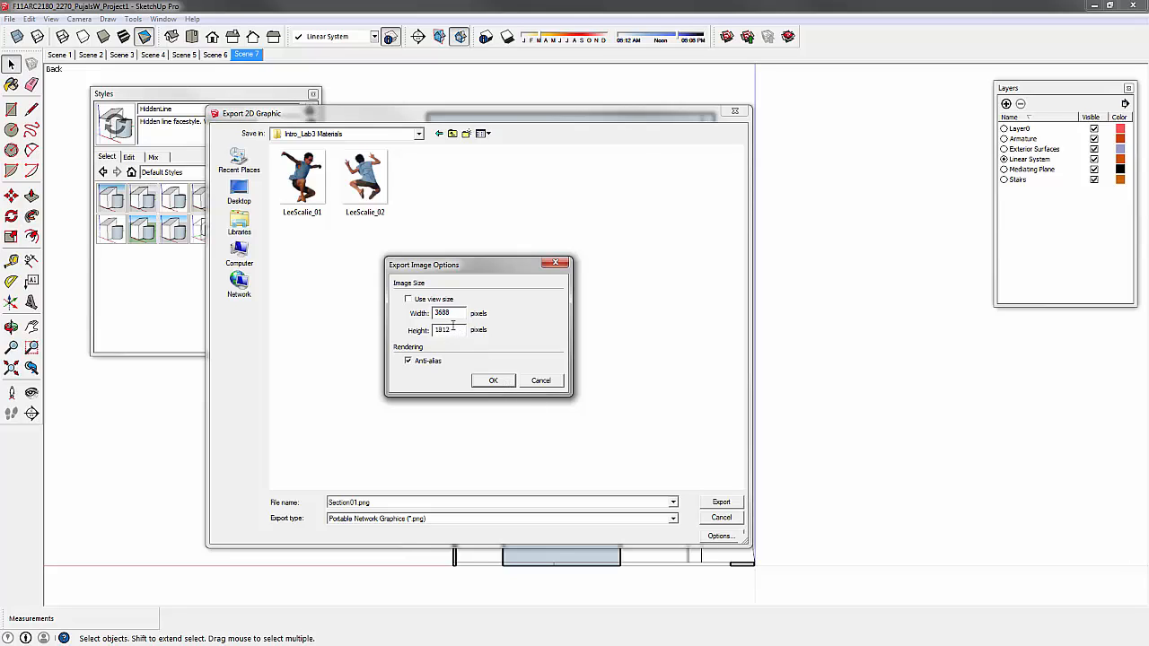
click(436, 301)
click(440, 301)
click(458, 332)
double_click(459, 332)
click(494, 382)
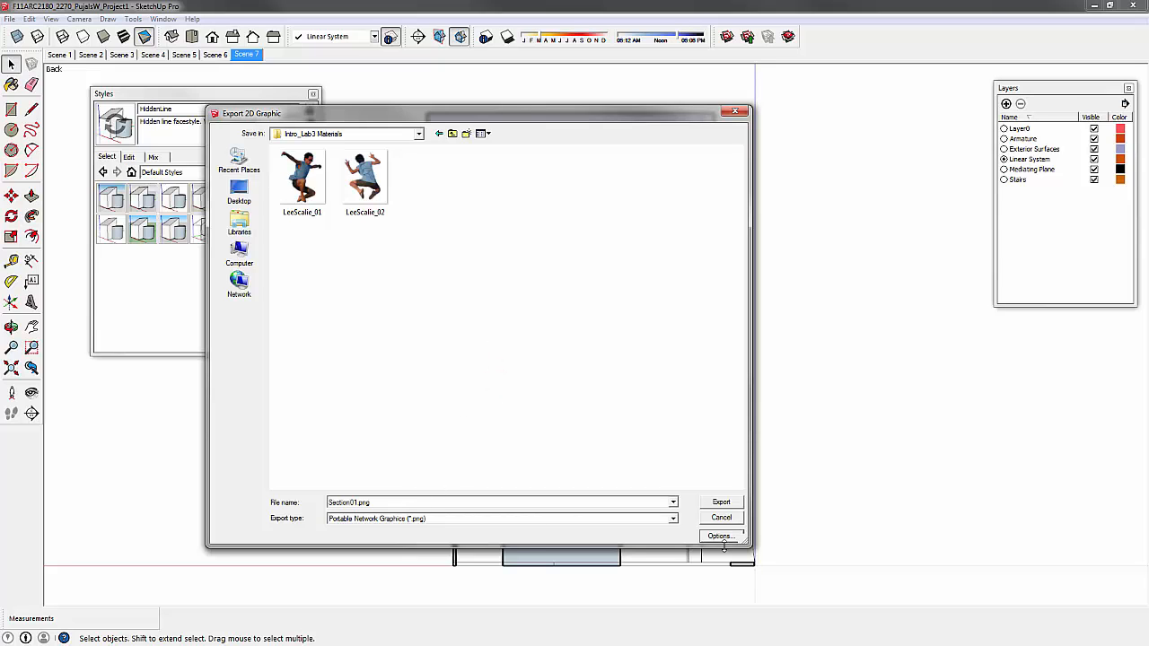
click(707, 505)
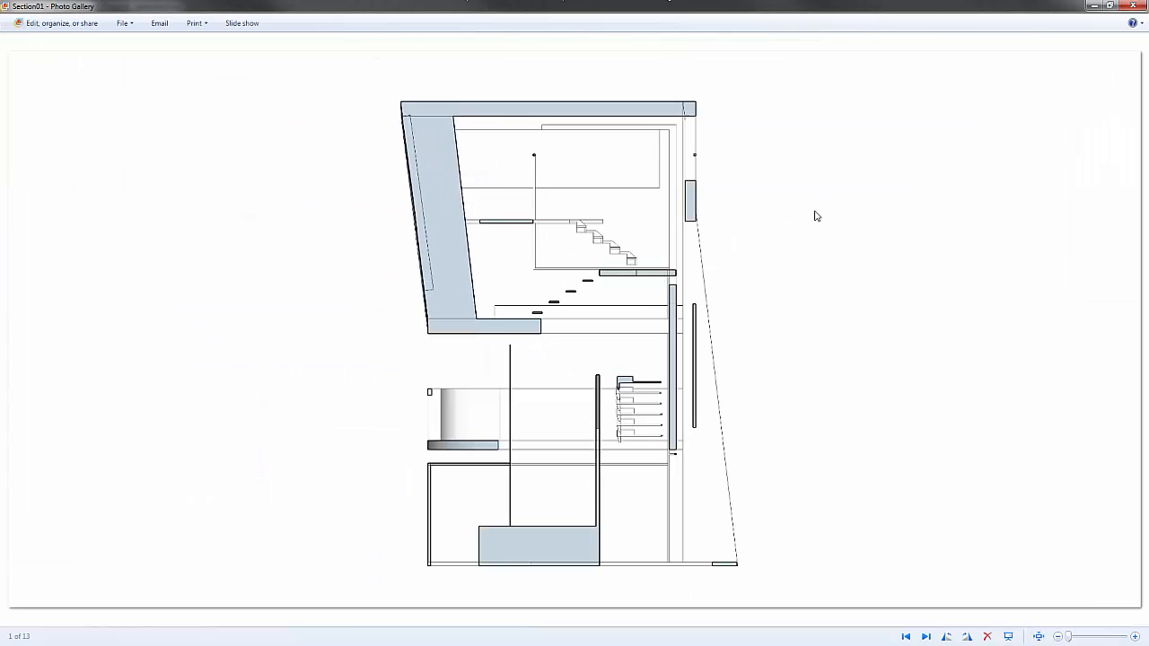
click(818, 209)
click(1129, 7)
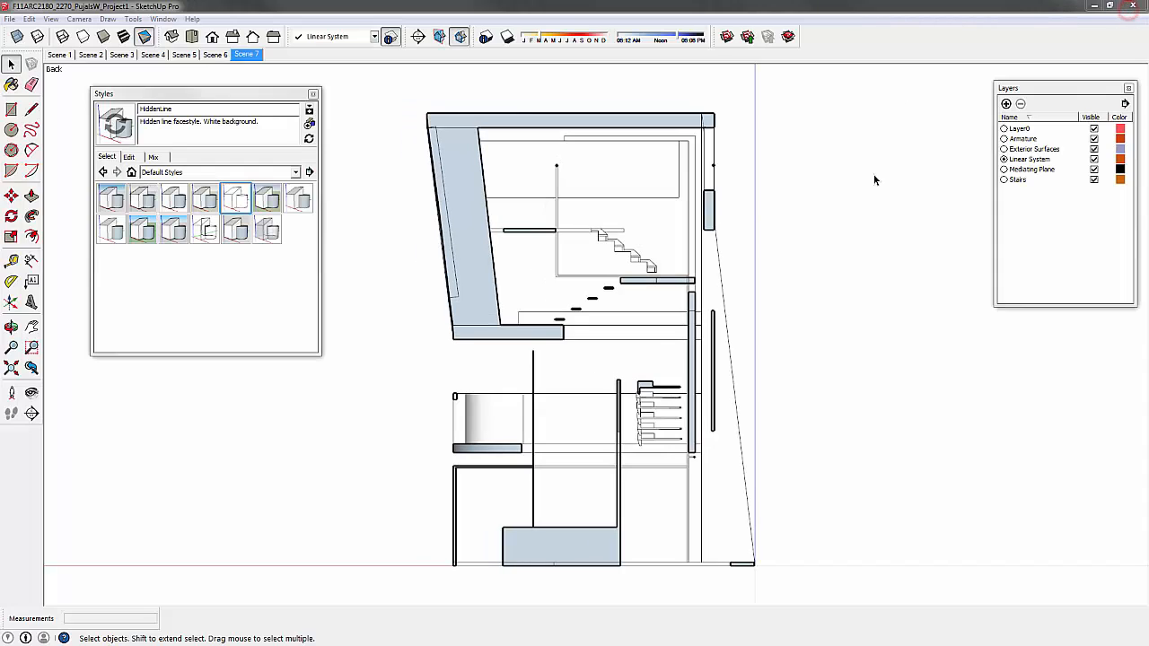
- Switch to Photoshop and open Section01.png from the Intro_Lab3 Materials folder, keeping the History panel expanded
click(1089, 7)
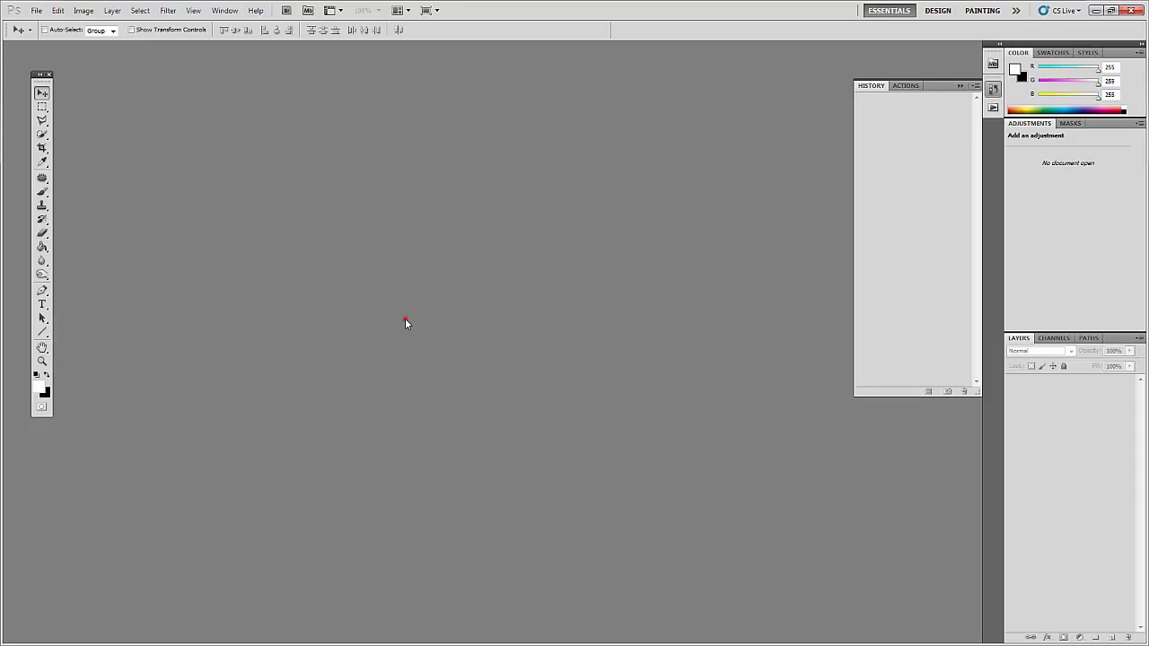
click(35, 10)
click(42, 34)
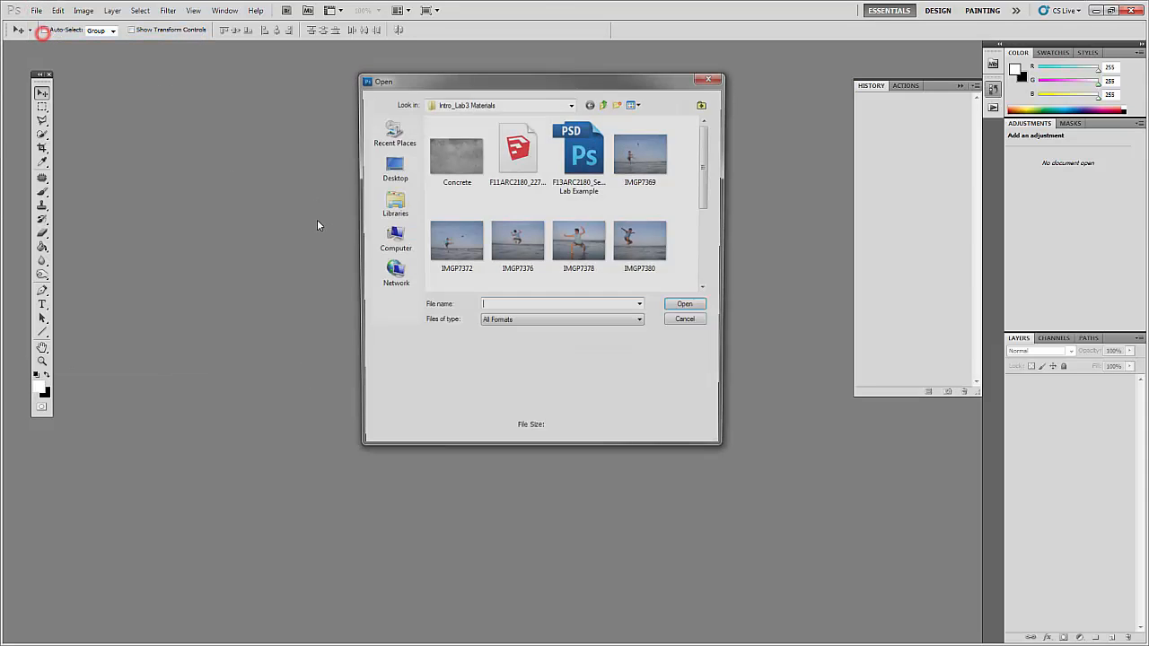
click(708, 192)
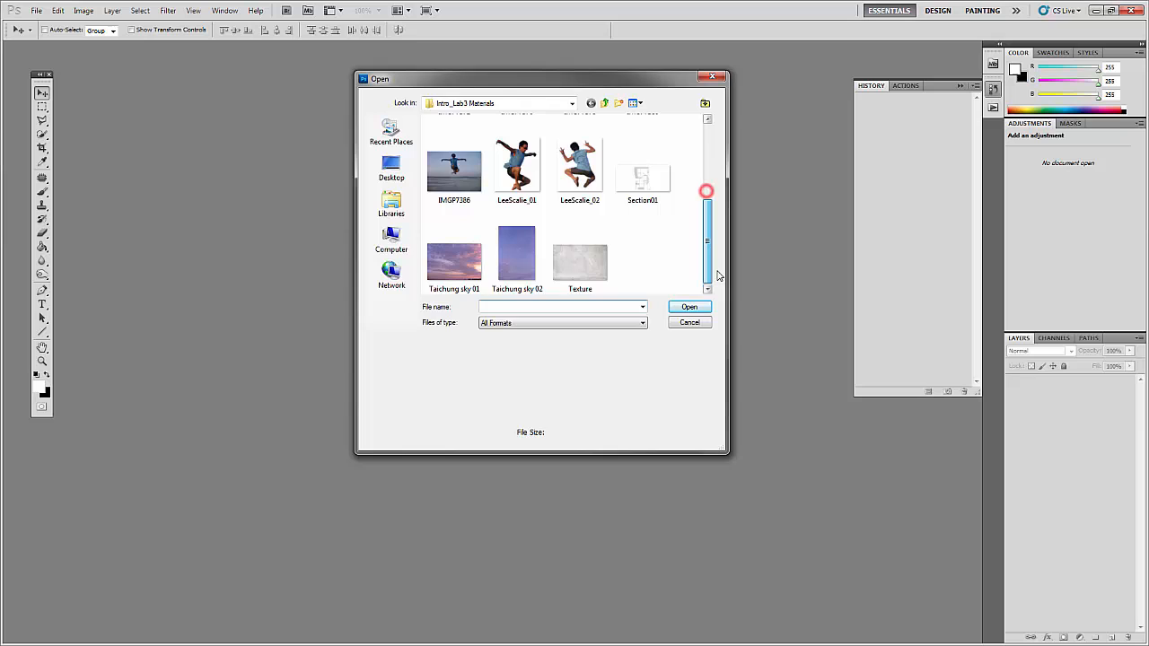
double_click(657, 183)
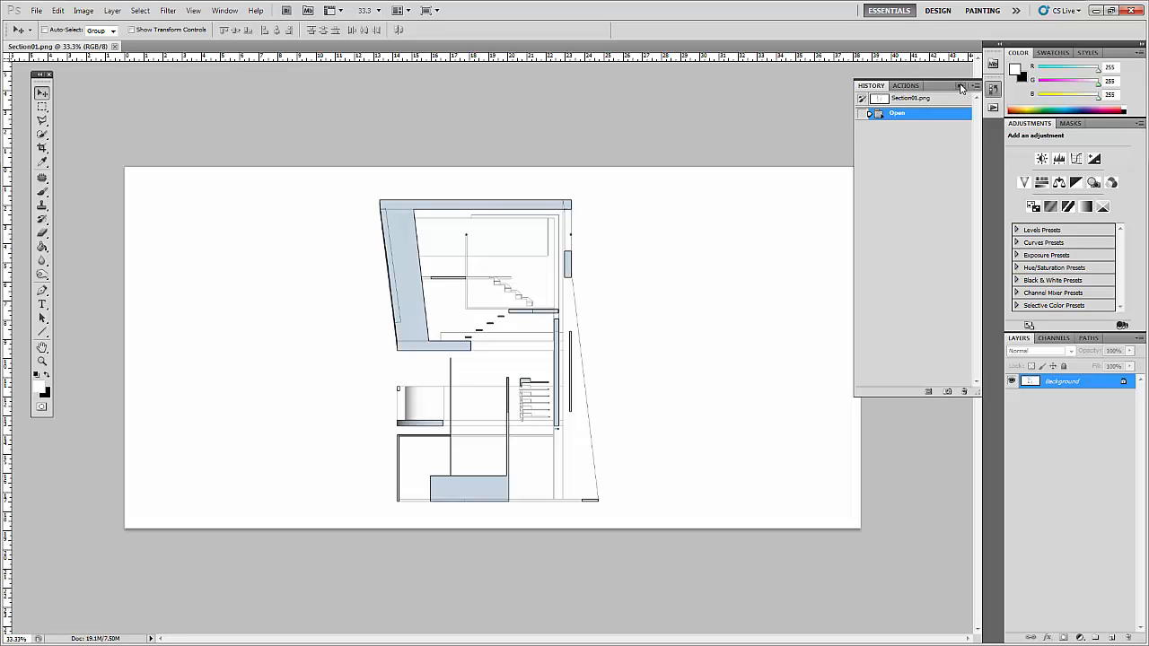
click(961, 86)
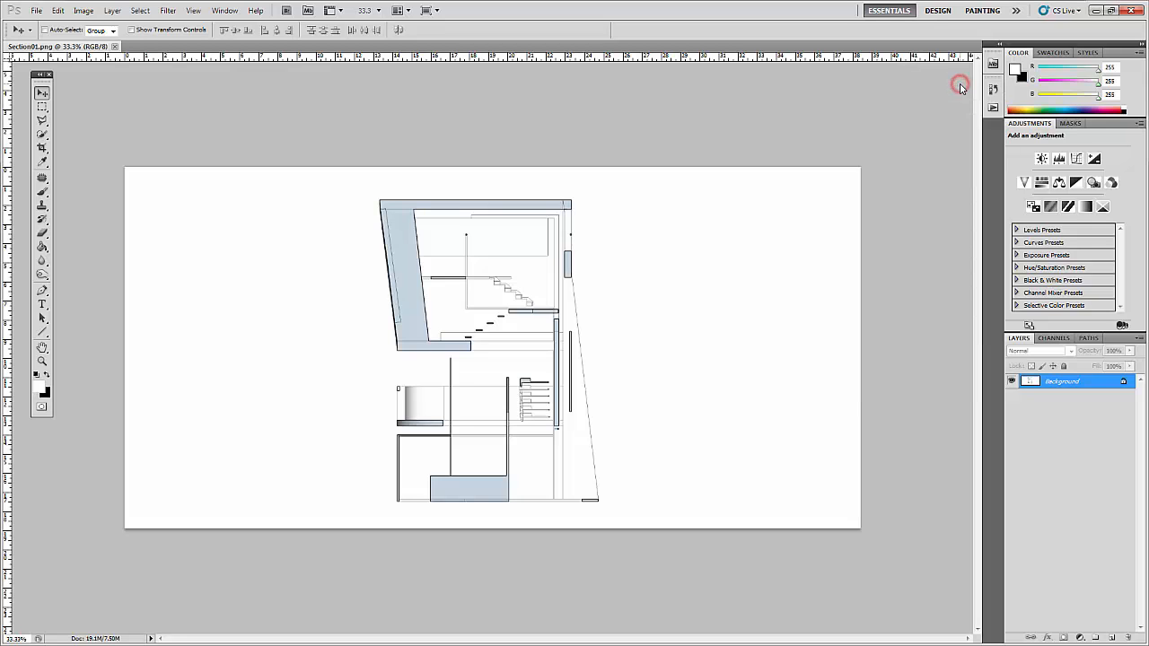
click(991, 88)
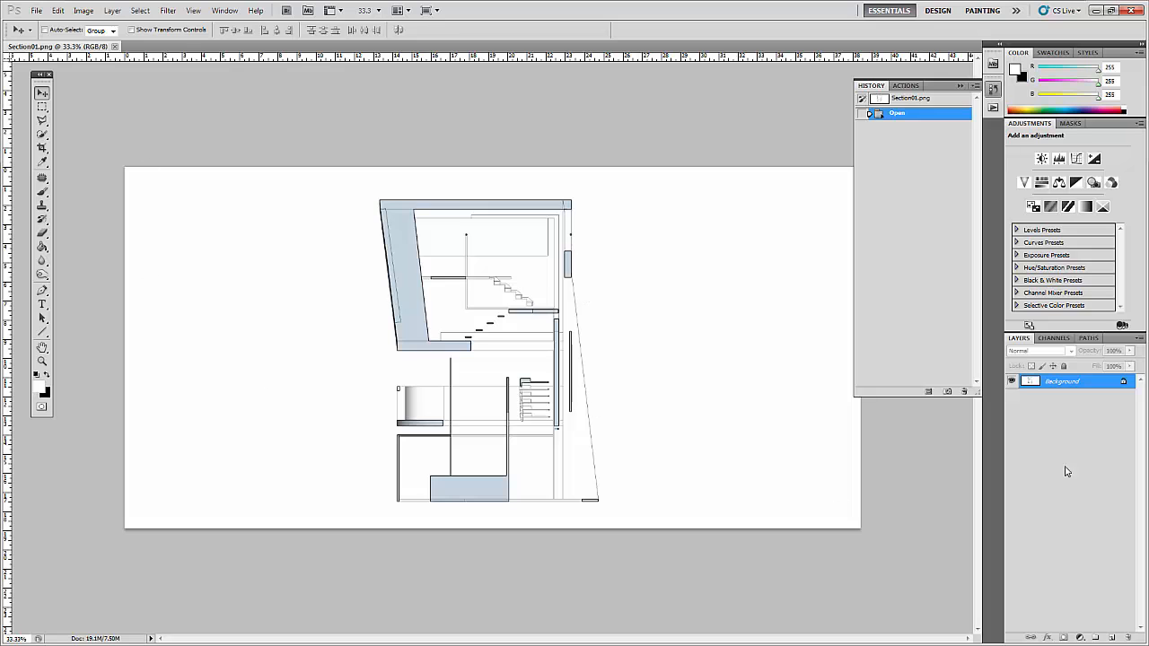
- Convert the locked Background into a regular layer with the default name and select the white area beside the building with Quick Selection
double_click(1124, 381)
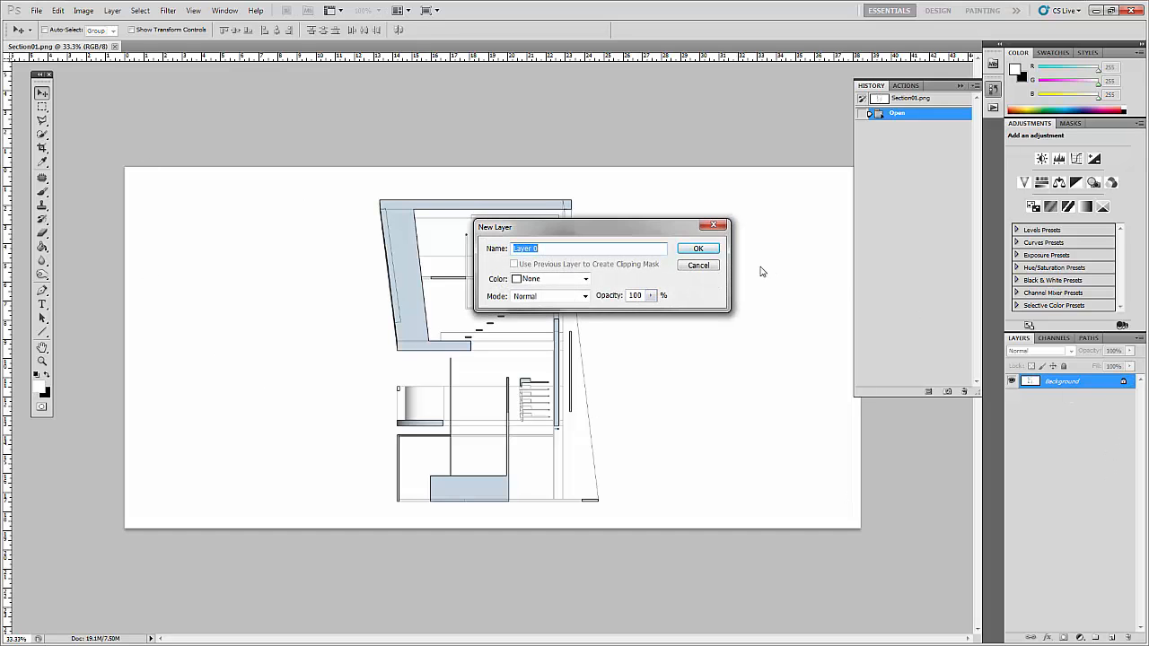
click(684, 249)
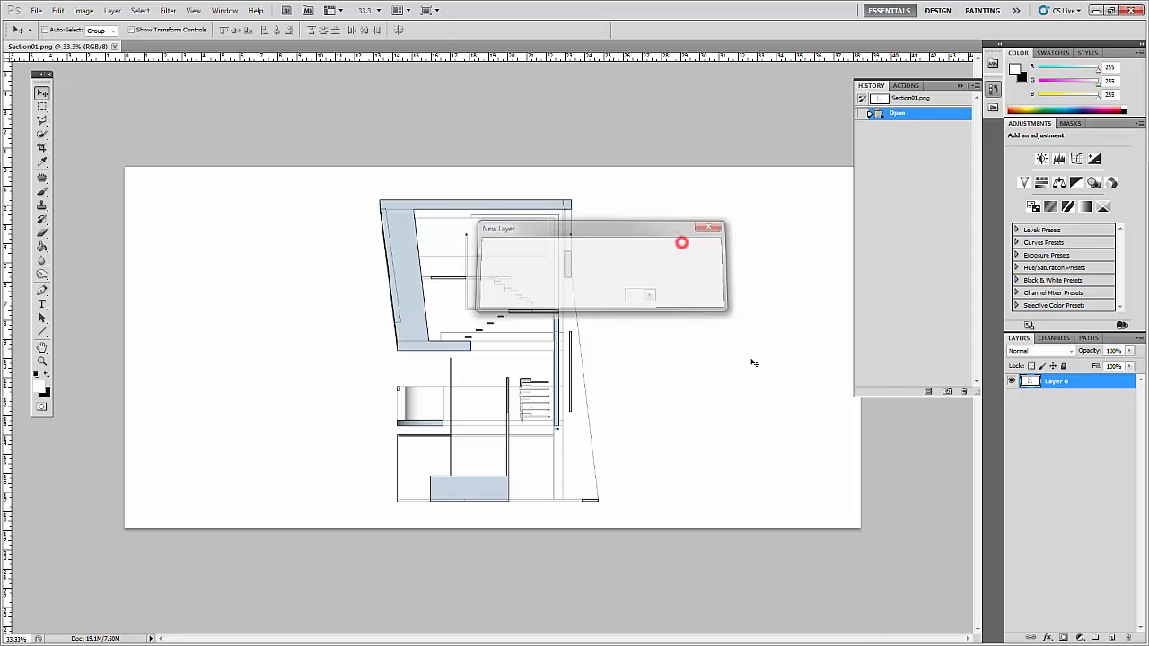
key(w)
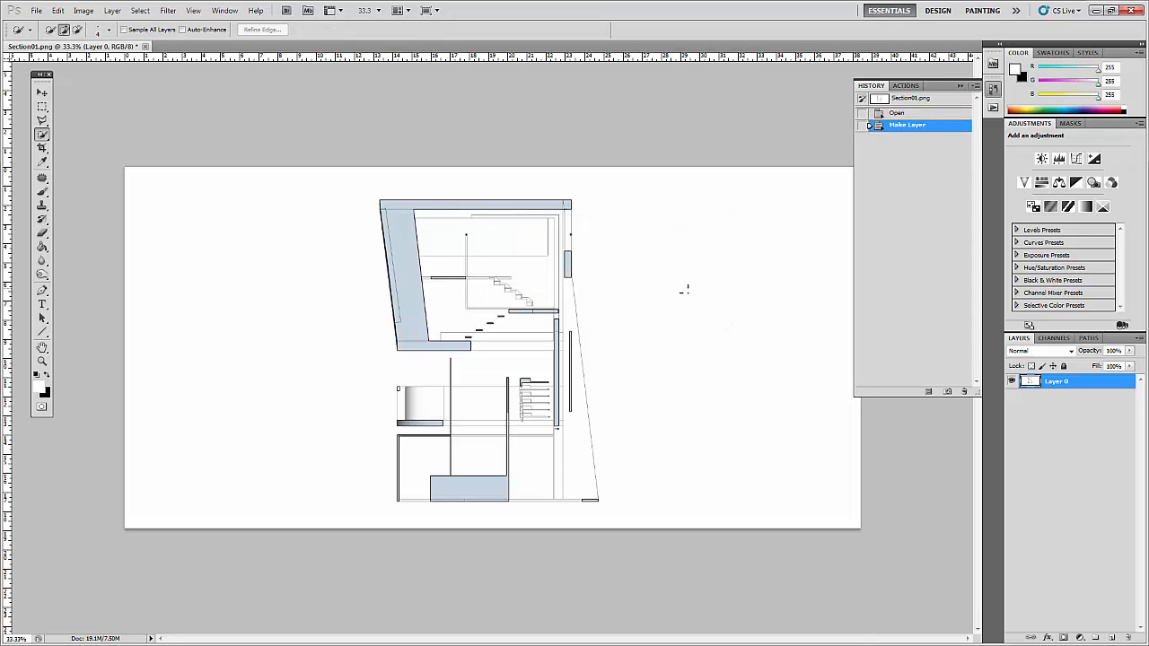
click(685, 285)
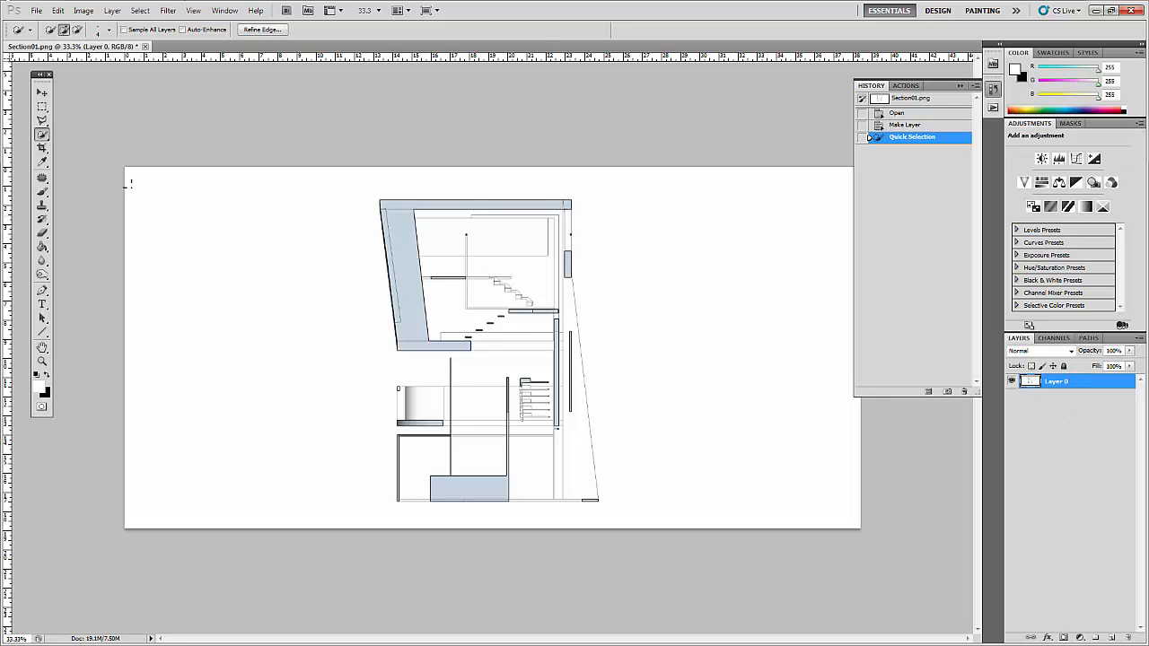
- Delete the white background surrounding the building using the Magic Wand and drop the selection
drag(43, 135, 62, 149)
click(219, 221)
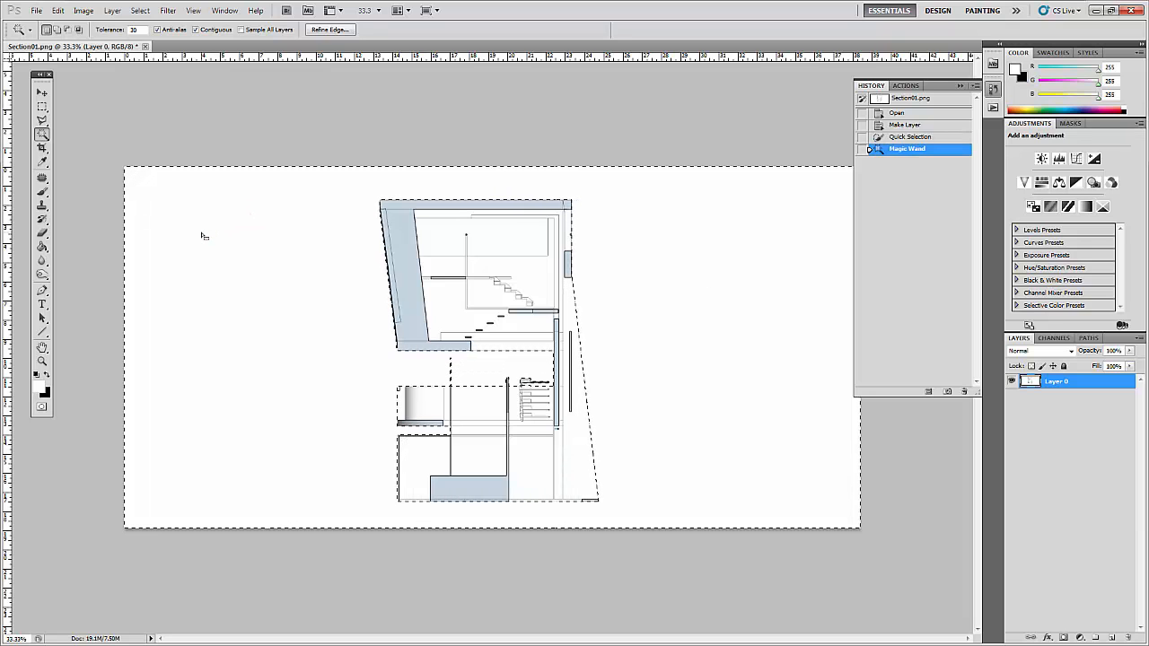
key(Delete)
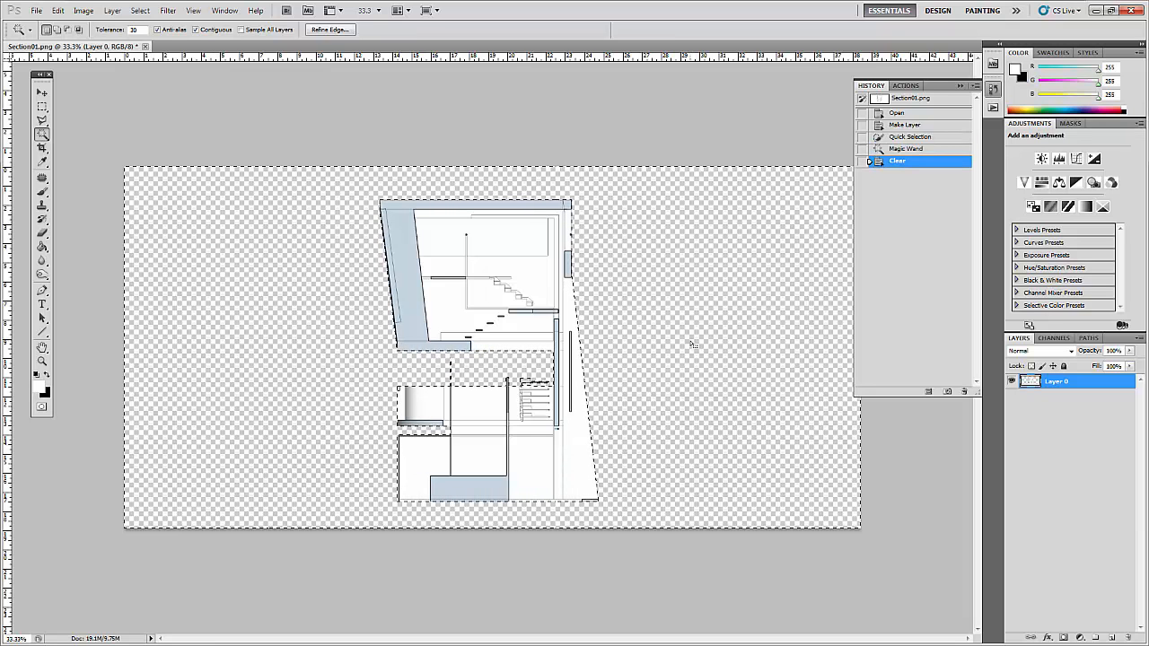
key(ctrl+d)
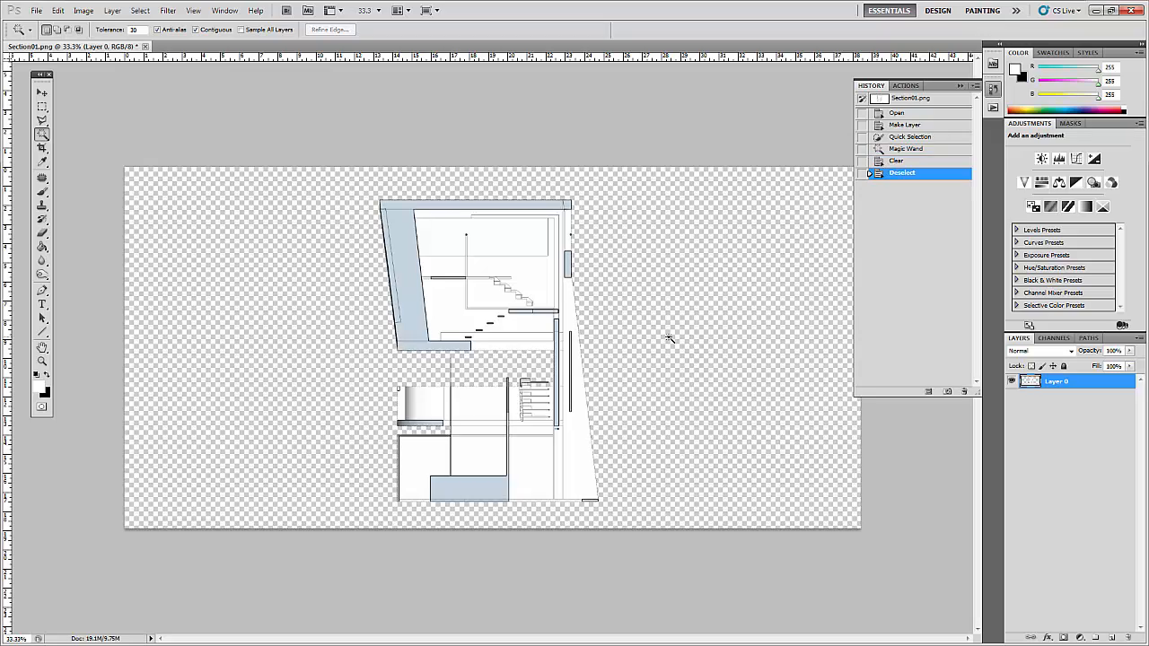
- Clear the white fill of the large rectangular opening in the upper storey using the Magic Wand
key(ctrl+plus)
key(ctrl+plus)
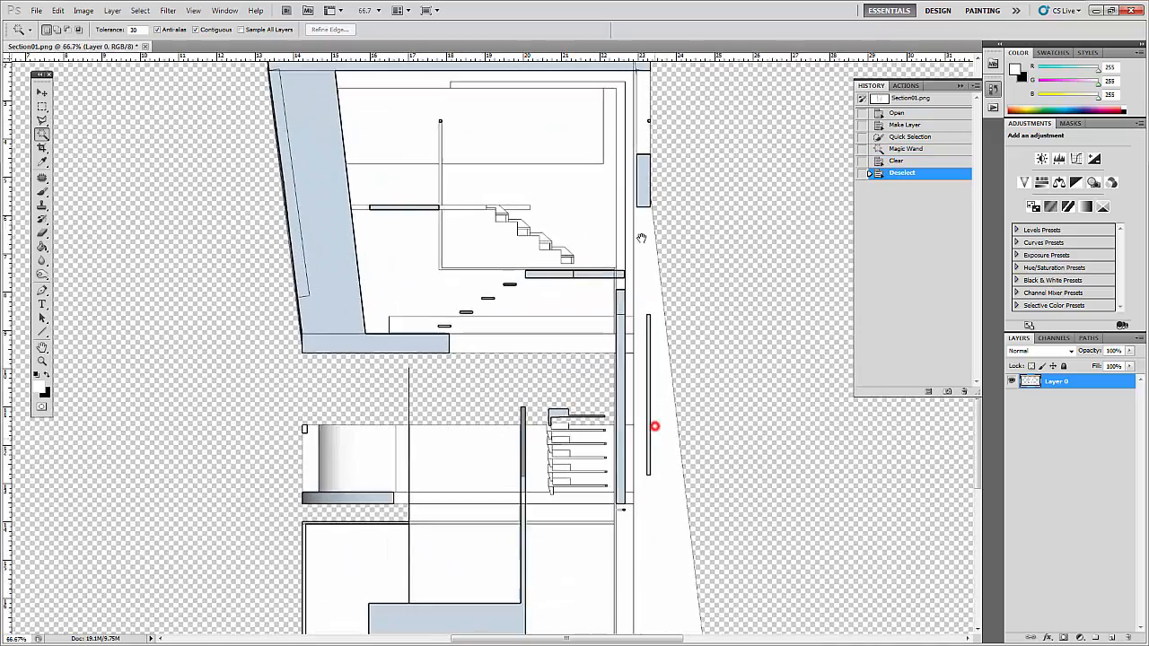
mouse_move(656, 426)
mouse_down()
mouse_move(639, 212)
mouse_move(641, 321)
mouse_up()
click(561, 309)
drag(552, 324, 543, 344)
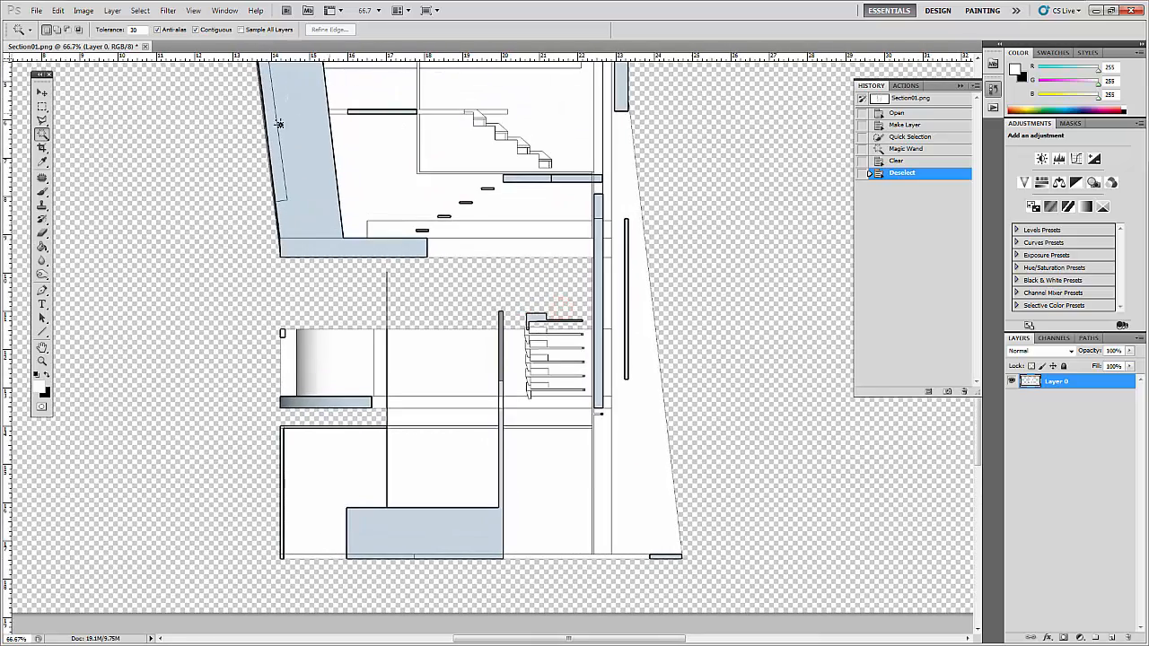
mouse_move(441, 282)
mouse_down()
mouse_move(476, 236)
mouse_move(469, 372)
mouse_up()
click(454, 174)
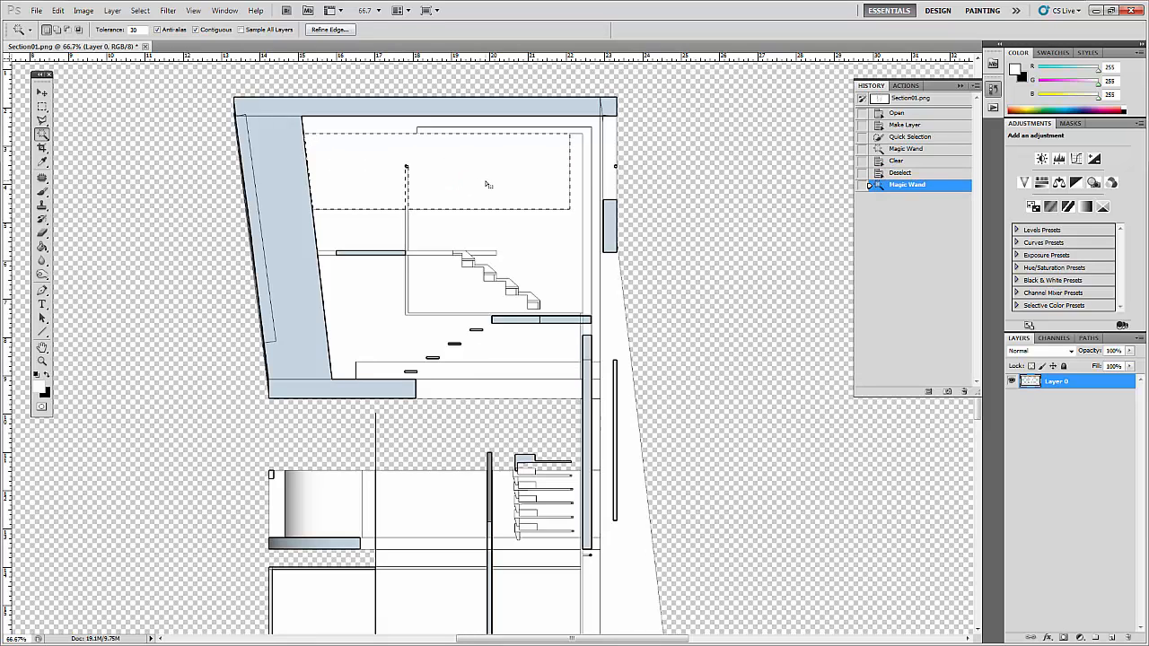
key(Delete)
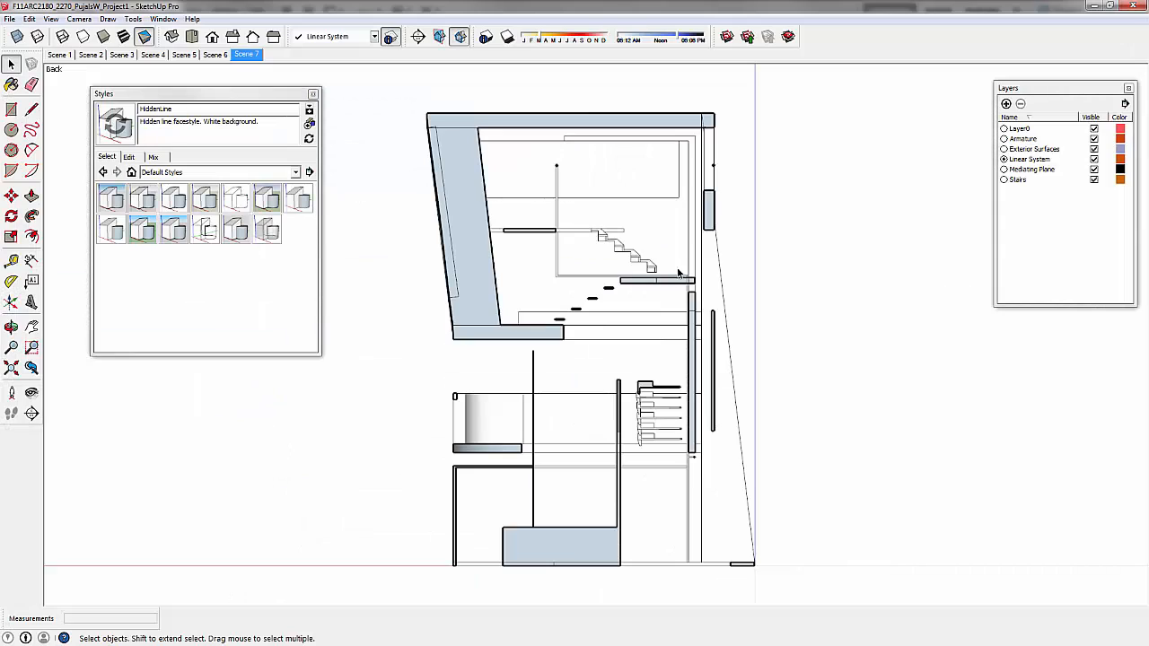
- Switch to SketchUp, display the model with textured faces and orbit the section to examine which areas are open or solid
drag(679, 272, 620, 325)
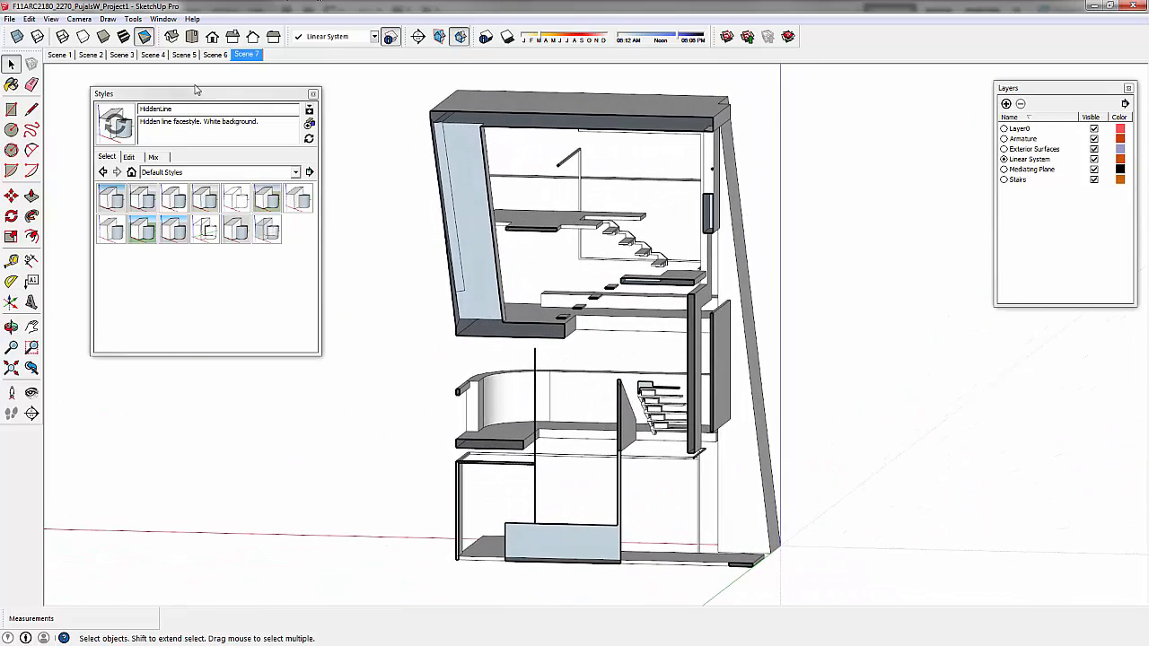
click(123, 37)
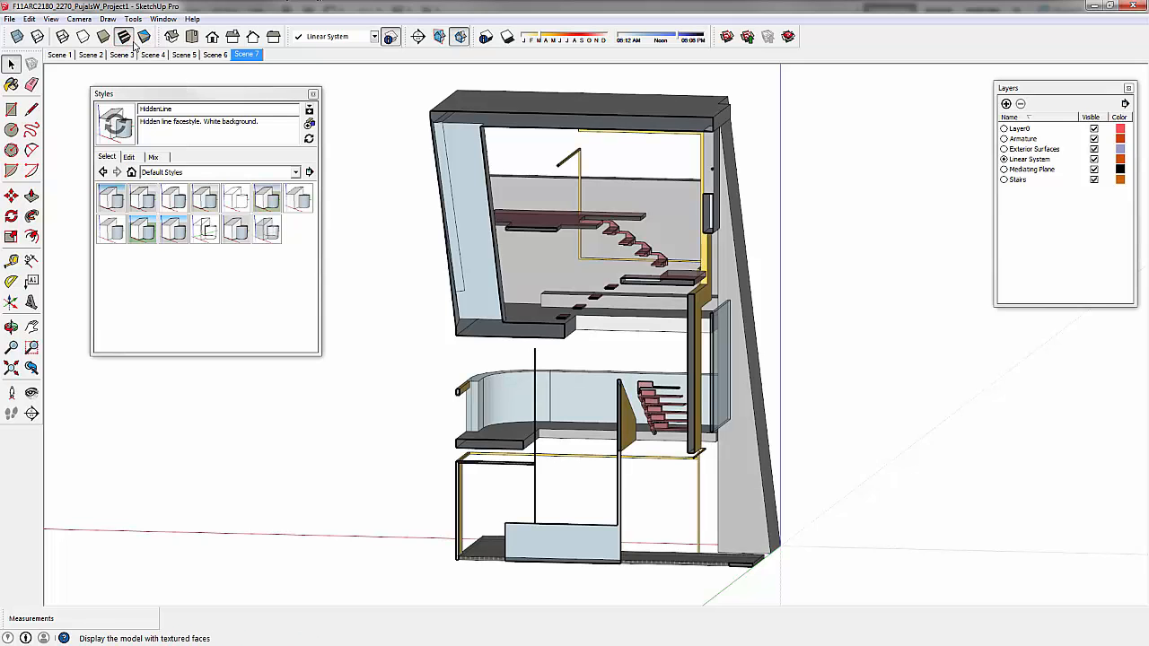
mouse_move(817, 439)
mouse_down()
mouse_move(774, 392)
mouse_move(720, 422)
mouse_up()
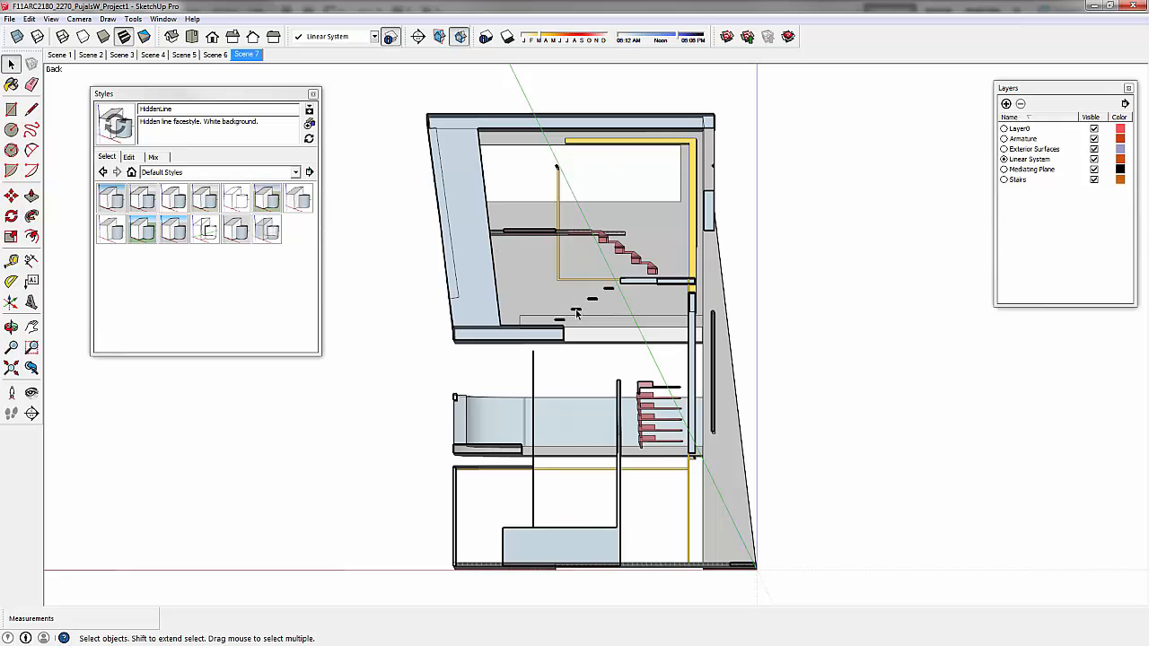
drag(719, 349, 639, 358)
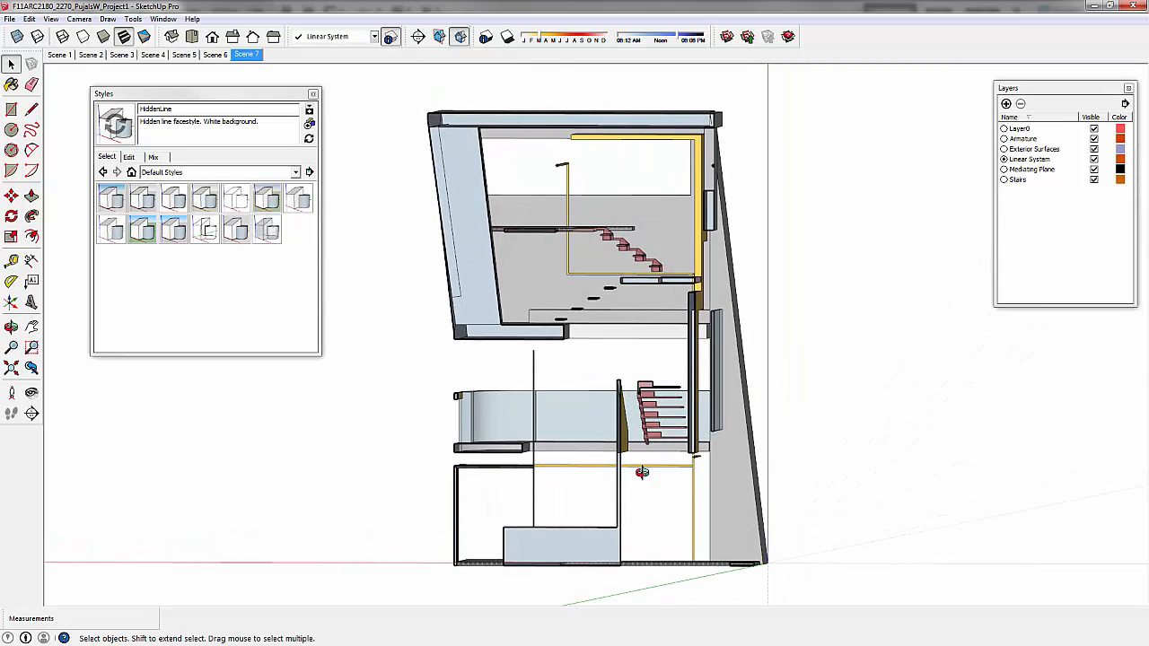
drag(641, 473, 665, 481)
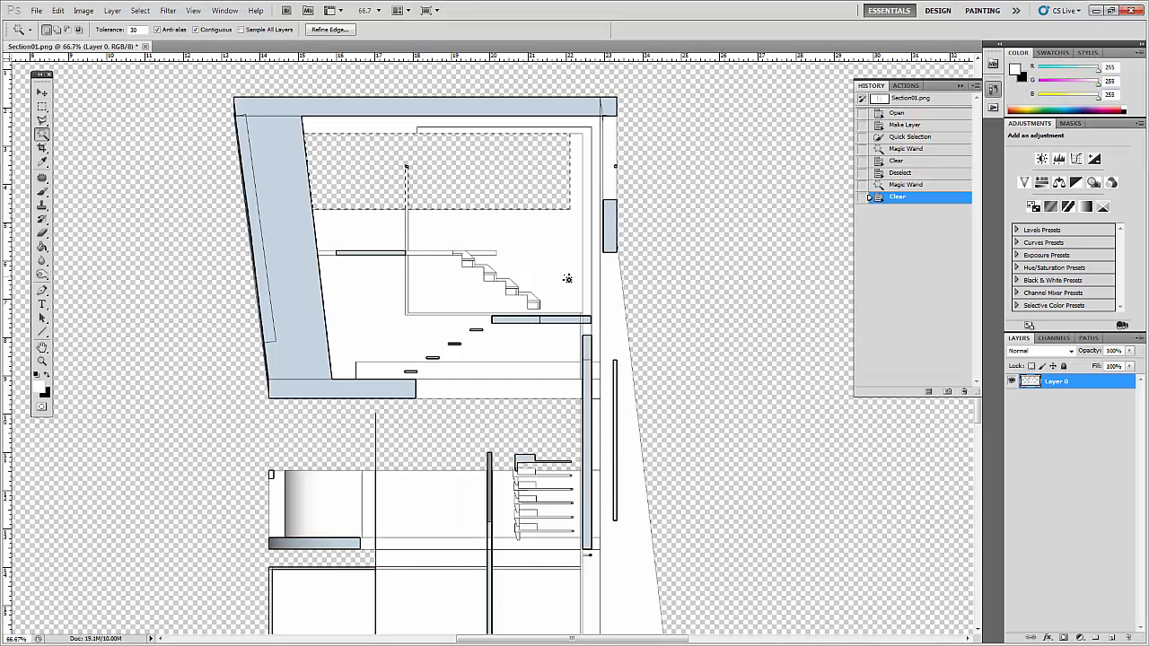
- Return to Photoshop and clear the white from the two ground-floor openings between the outer left wall and the tall column
scroll(565, 308, down, 2)
scroll(565, 308, down, 3)
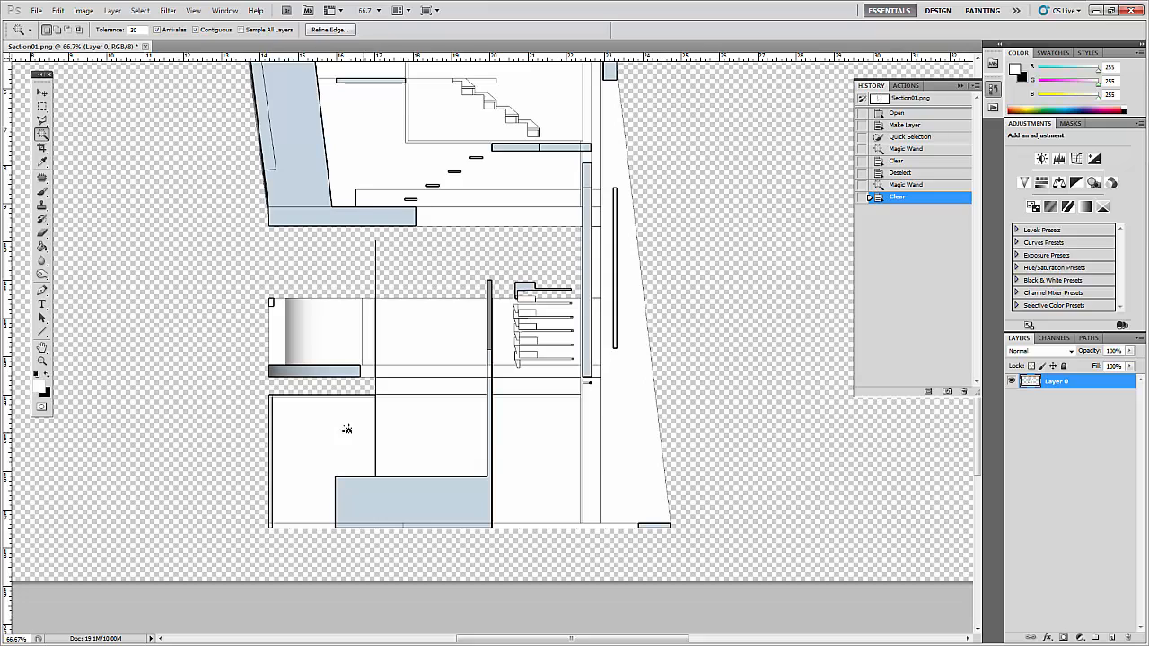
click(325, 419)
key(Delete)
click(437, 442)
key(Delete)
- Clear the white from the ground-floor area right of the tall column and the thin bands above it on both sides
click(547, 439)
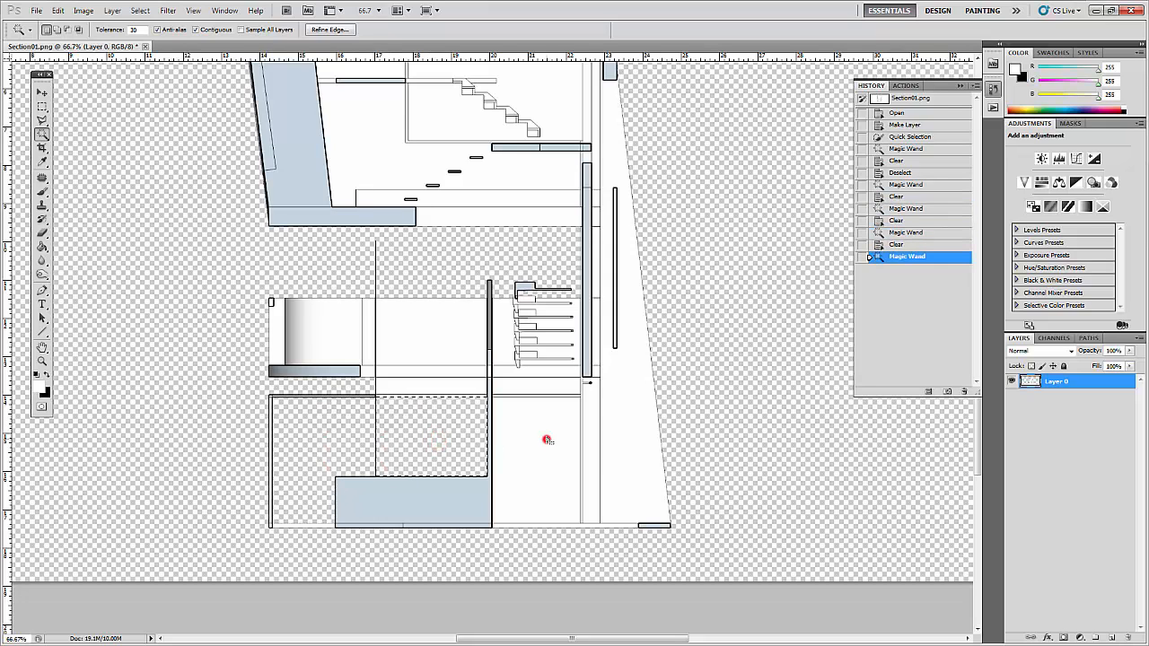
key(Delete)
click(544, 385)
key(Delete)
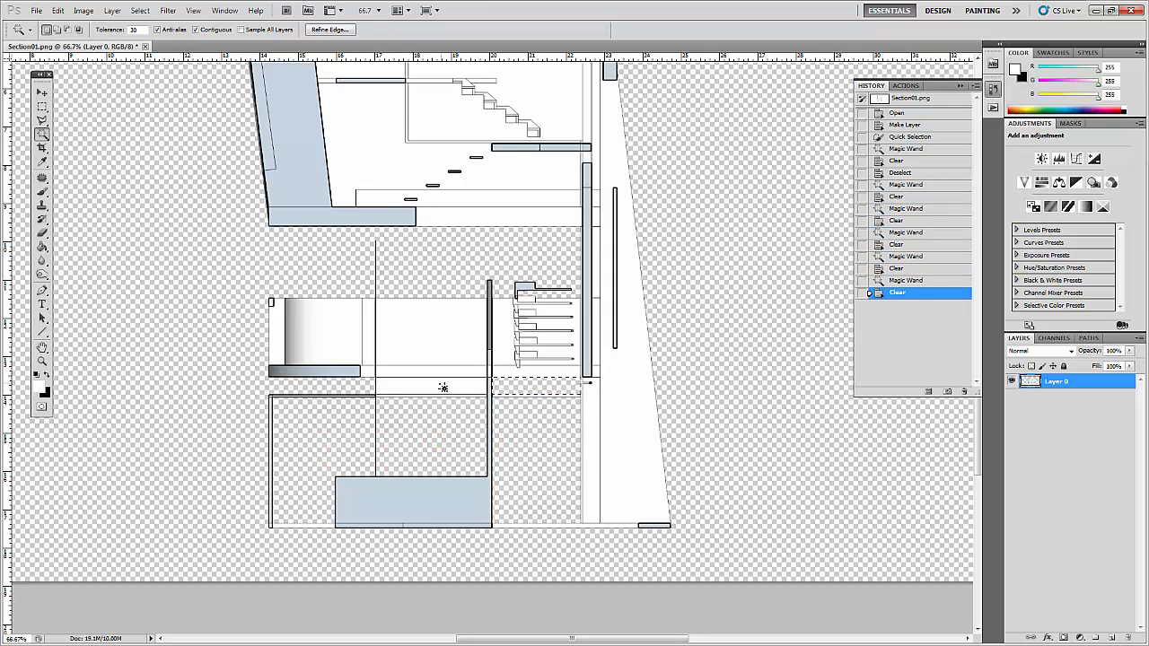
click(441, 386)
key(Delete)
- Clear the white from the narrow vertical strip beside the sloping wall on the ground floor and drop the selection
scroll(557, 415, up, 2)
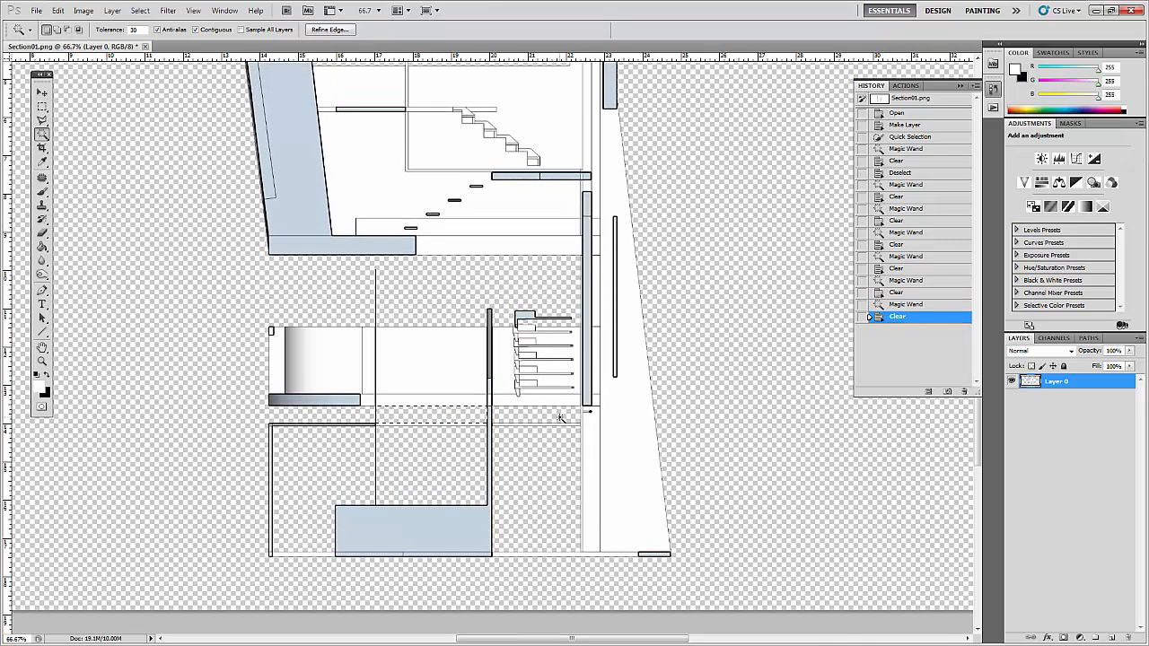
scroll(559, 418, up, 1)
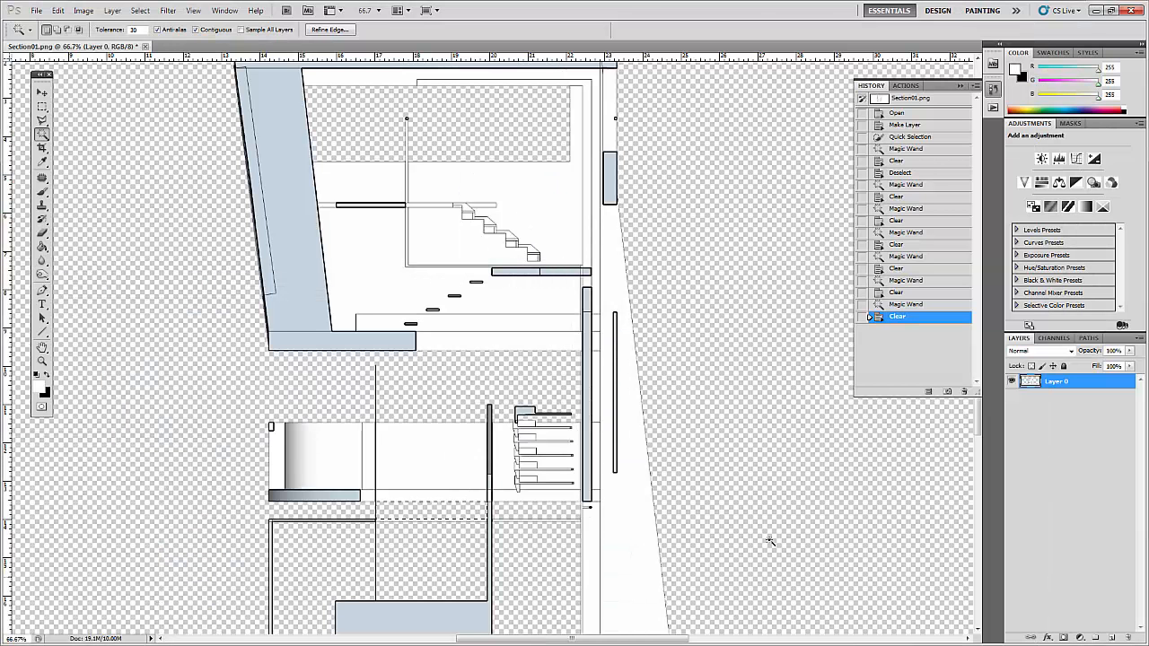
click(597, 549)
scroll(611, 485, down, 3)
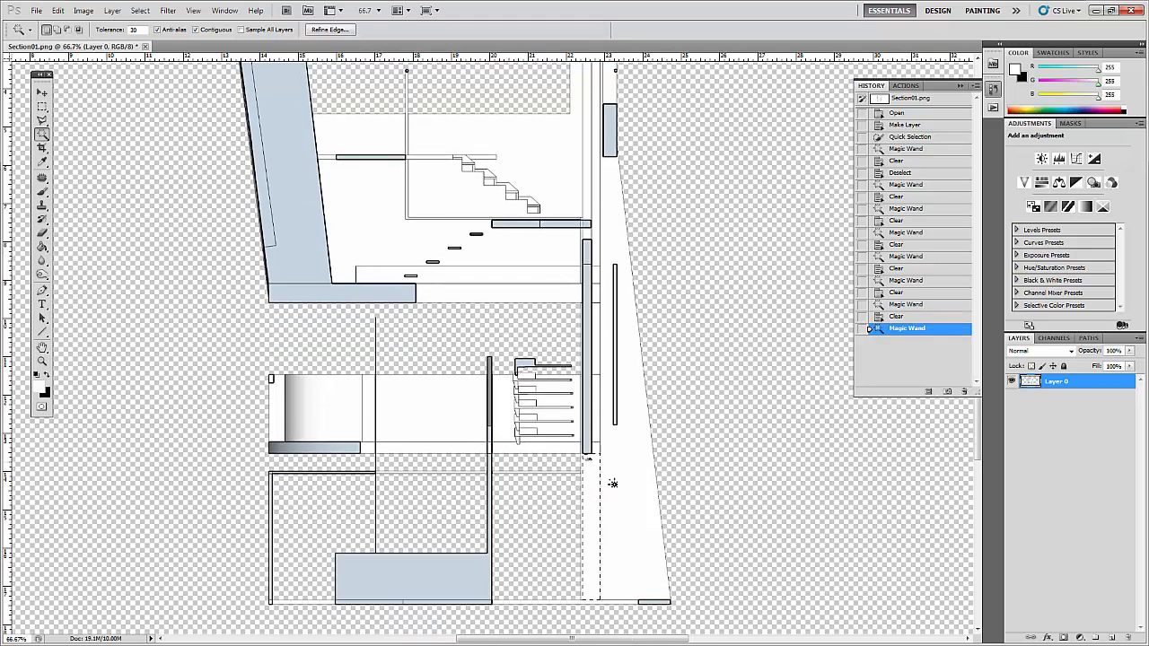
key(Delete)
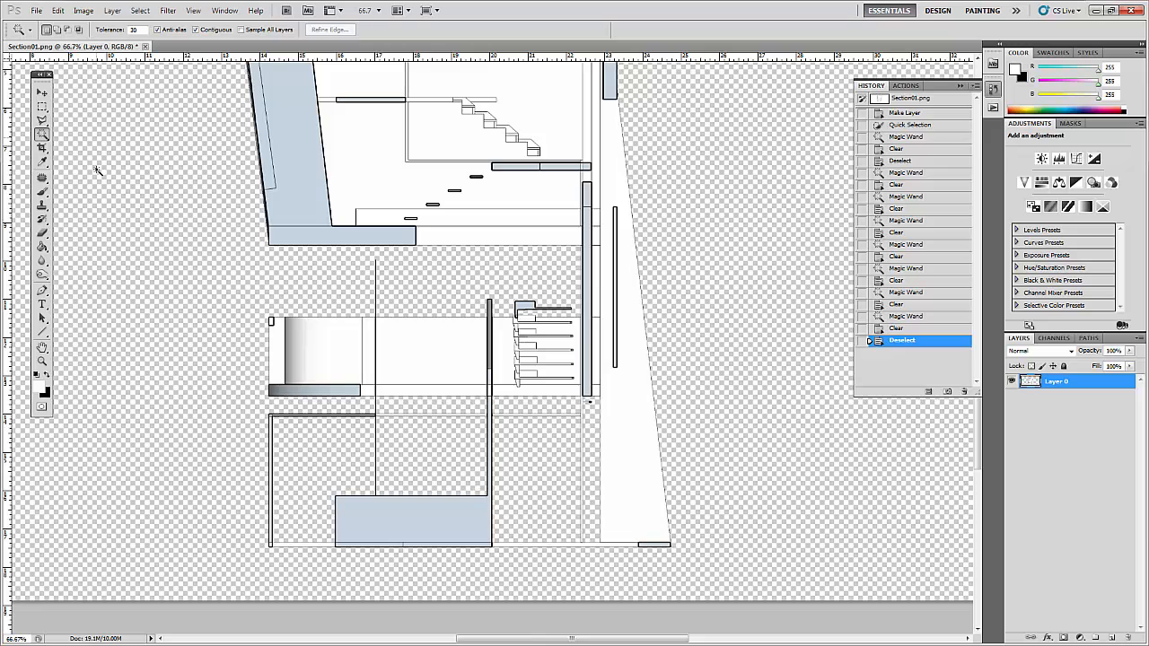
click(41, 93)
scroll(660, 389, up, 2)
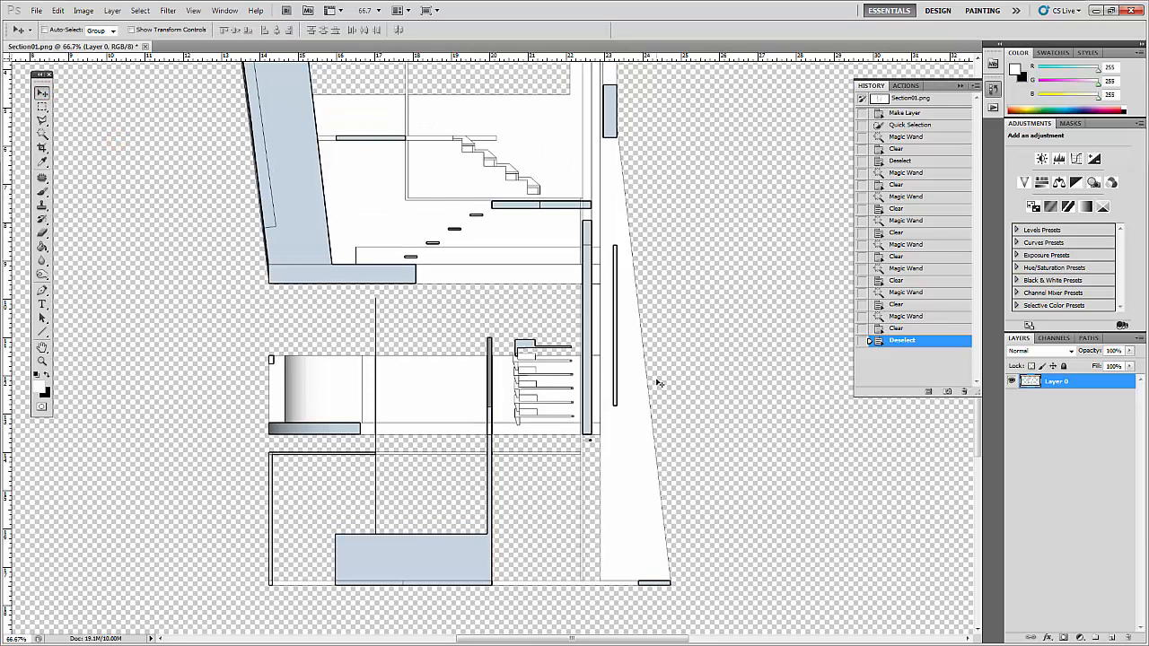
key(ctrl+minus)
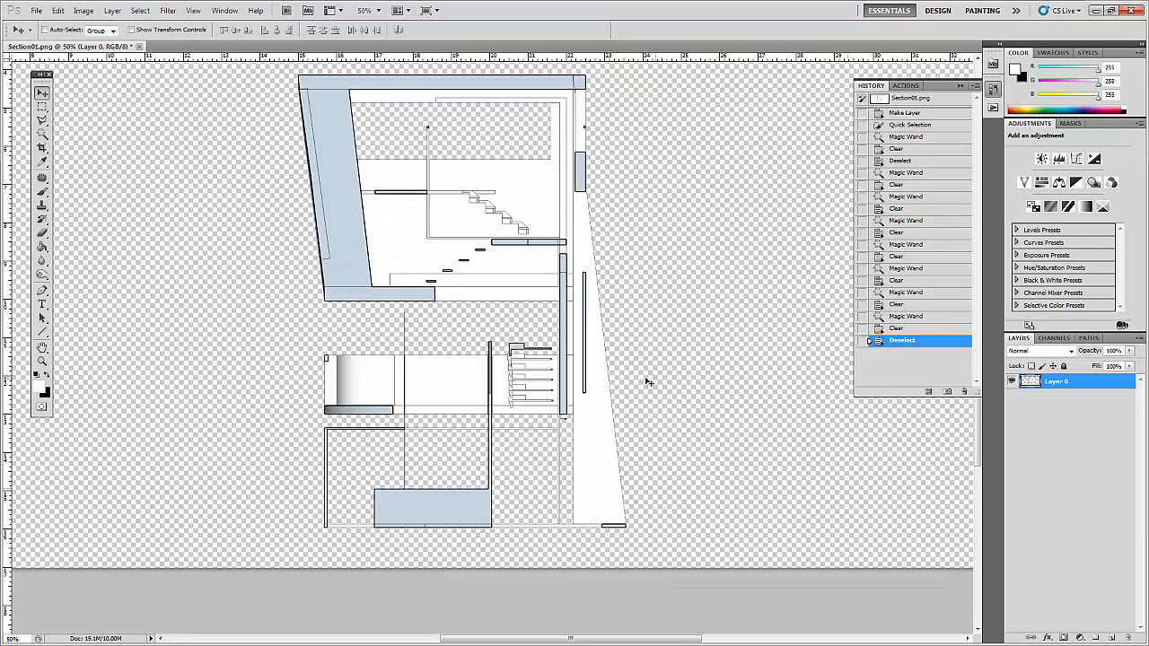
scroll(648, 383, down, 1)
scroll(648, 383, up, 3)
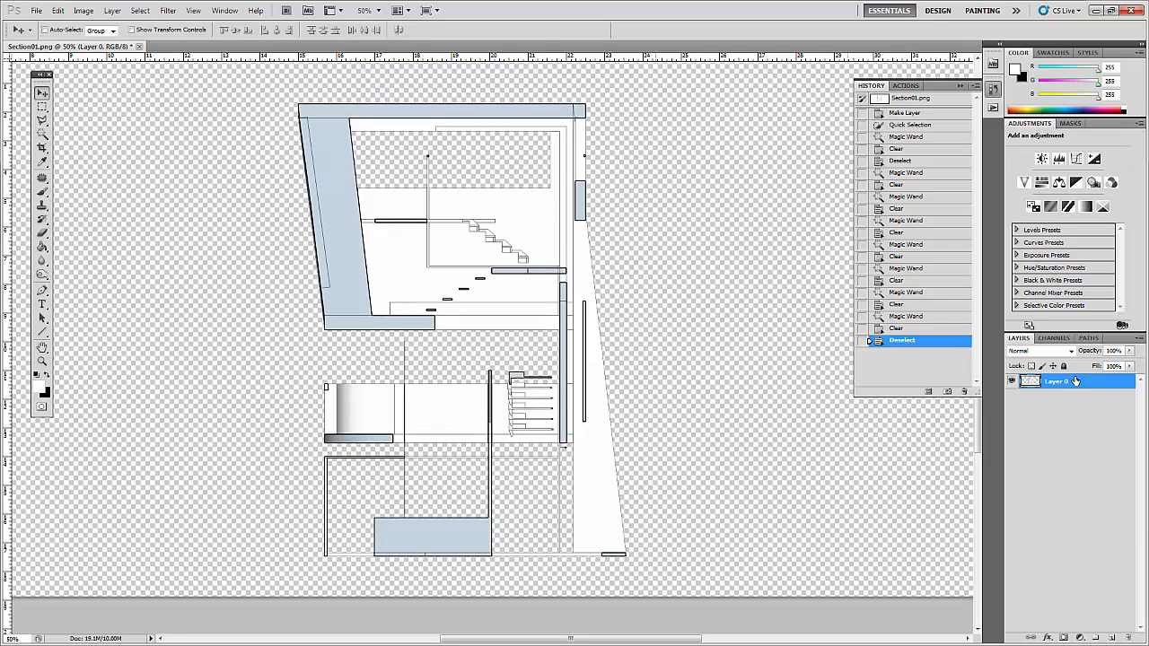
- Set the foreground colour to black (000000)
key(w)
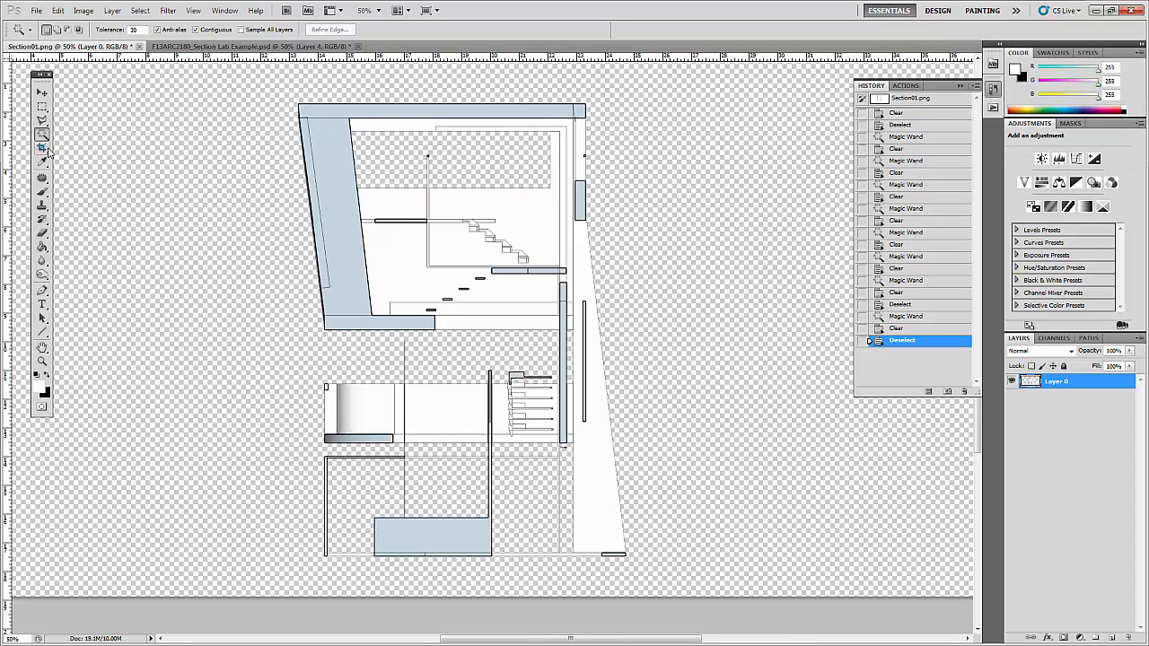
key(i)
click(40, 386)
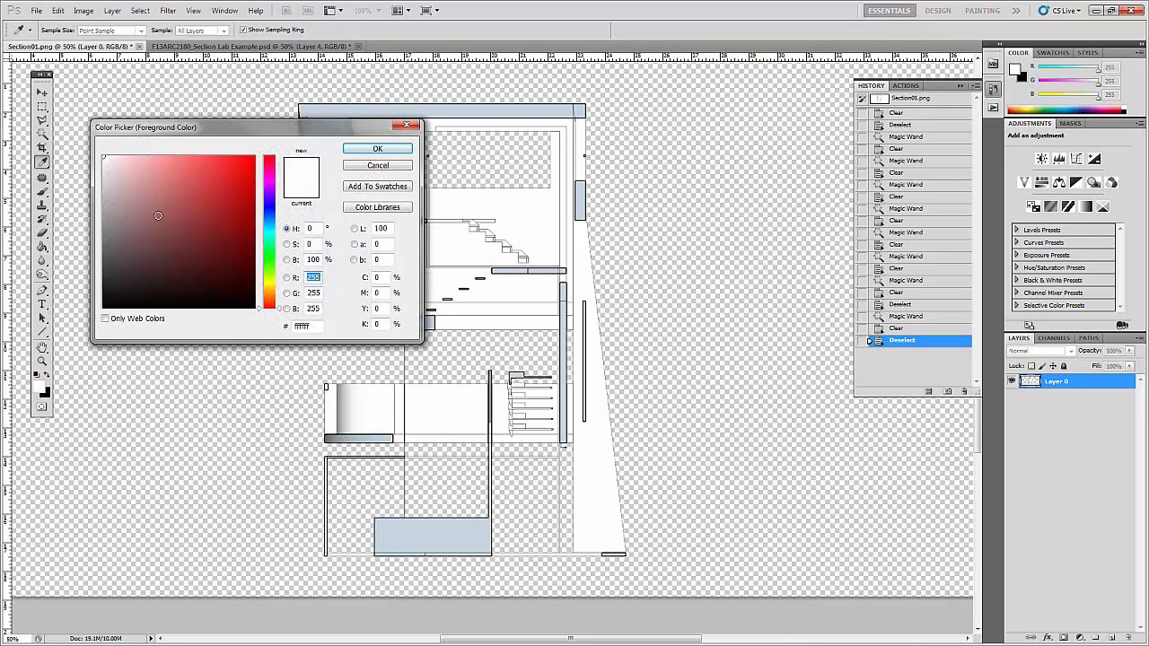
drag(183, 238, 55, 356)
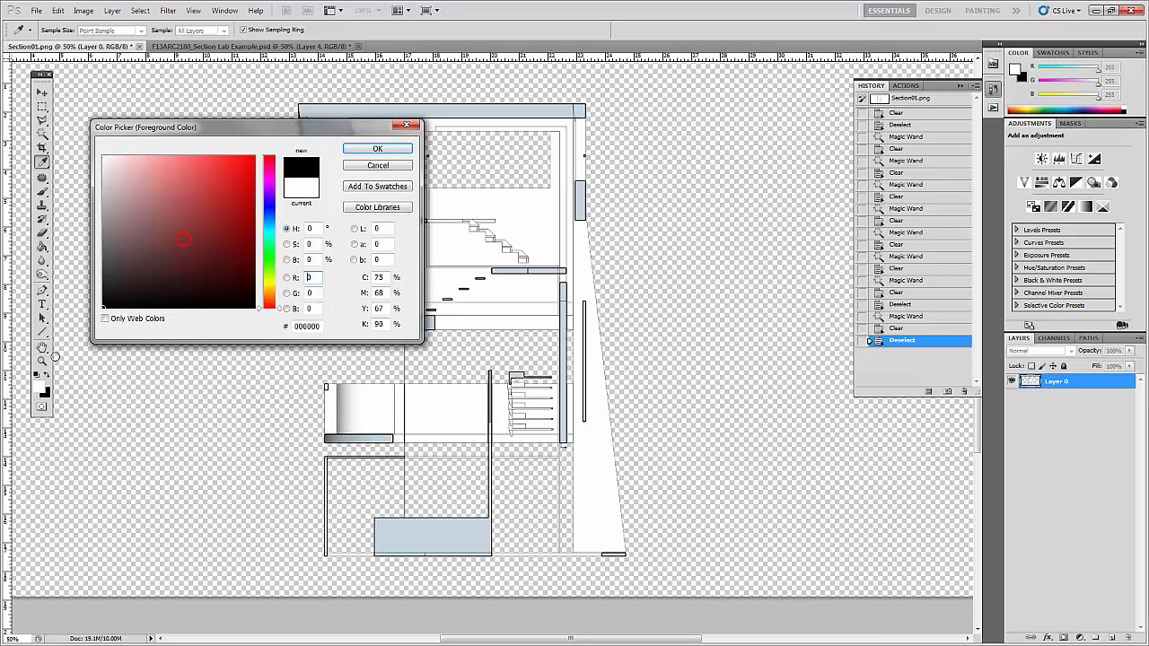
click(403, 151)
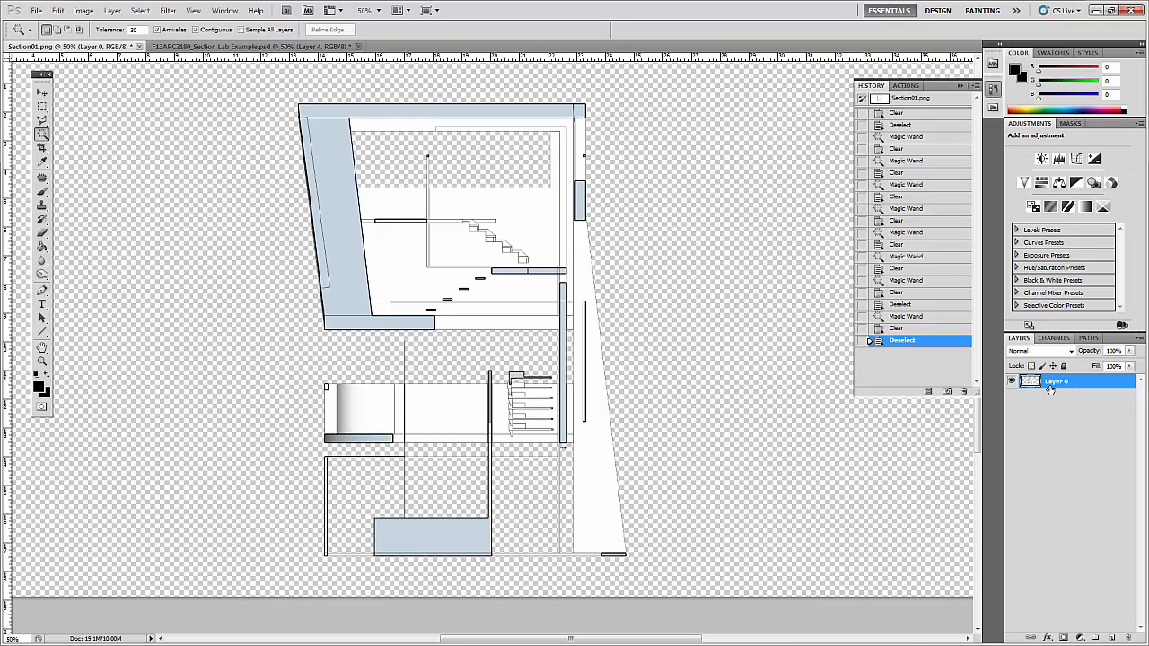
- Fill the roof slab, both parts of the slanted left wall and the slab at its base with black using the Paint Bucket Tool
click(378, 22)
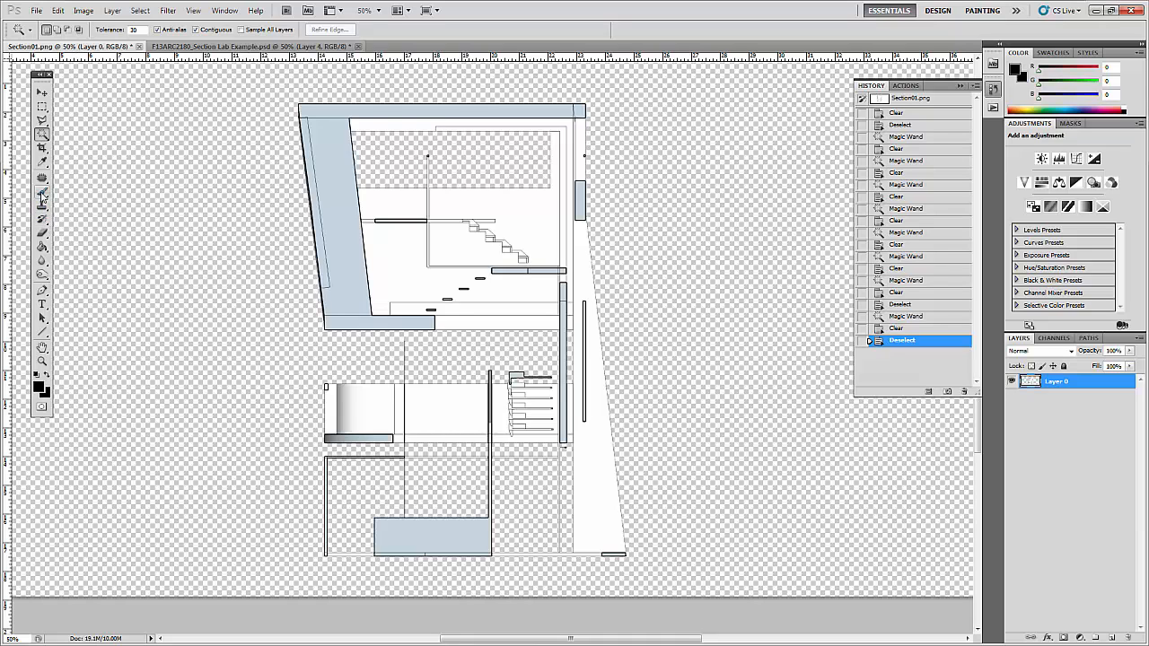
click(42, 248)
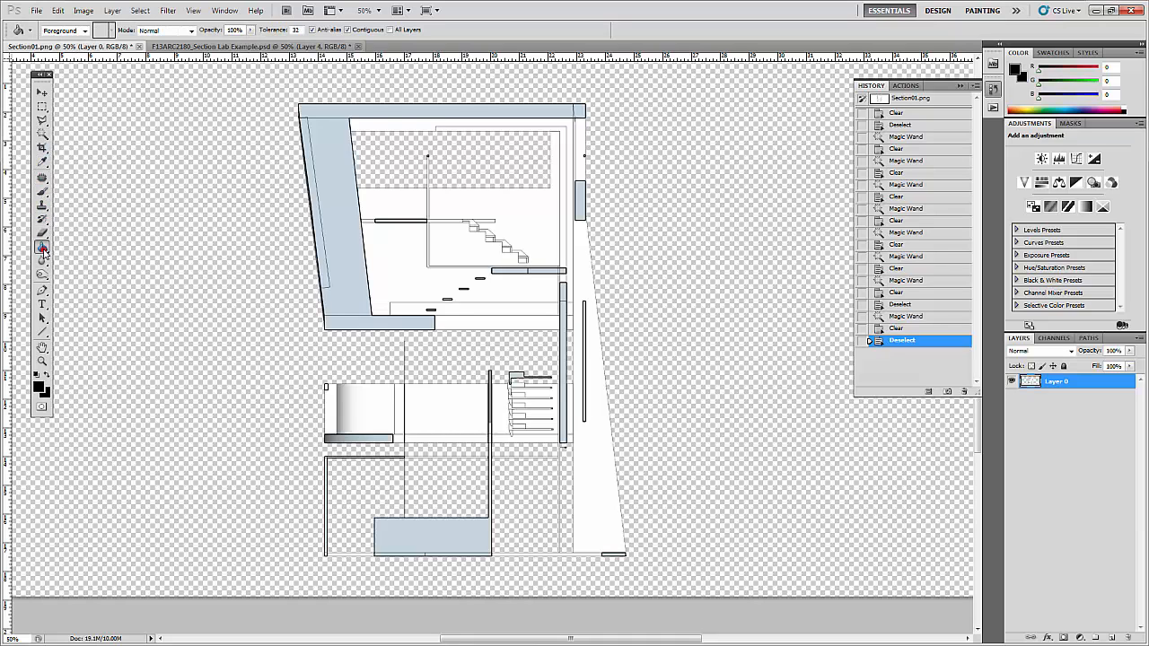
click(43, 254)
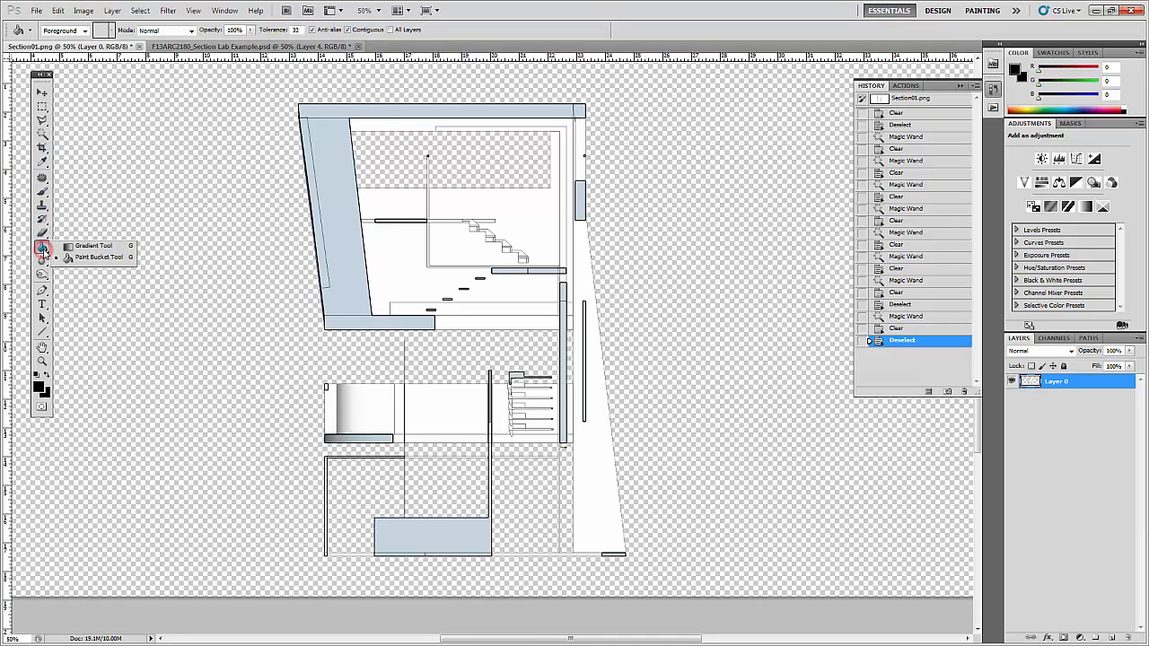
click(104, 258)
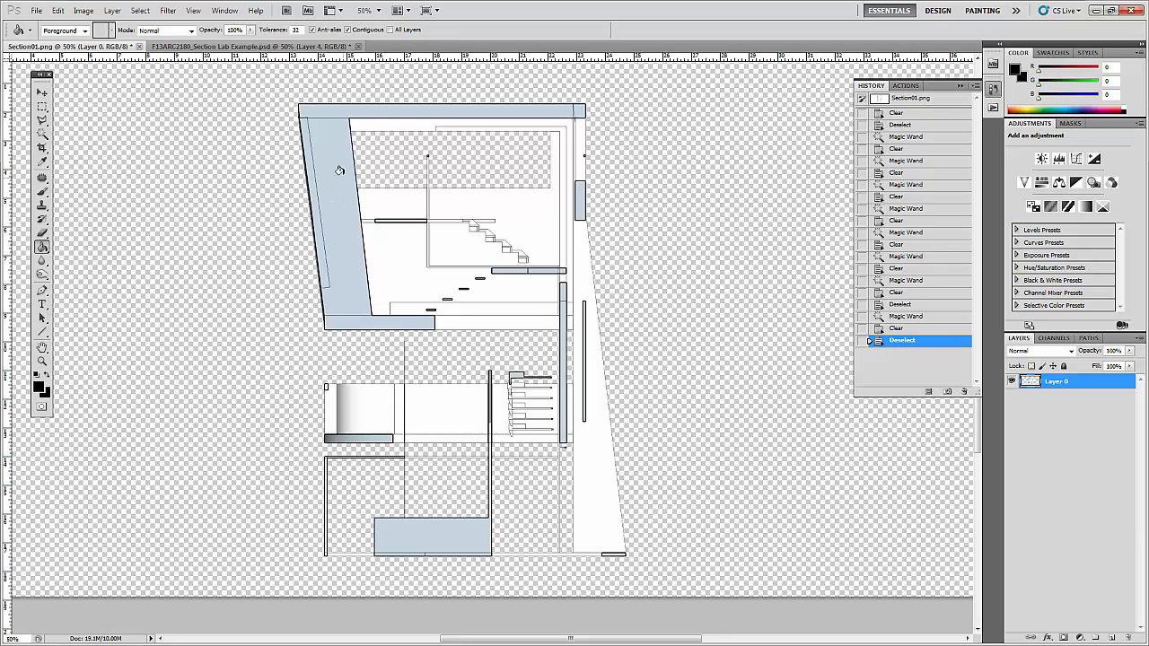
click(331, 109)
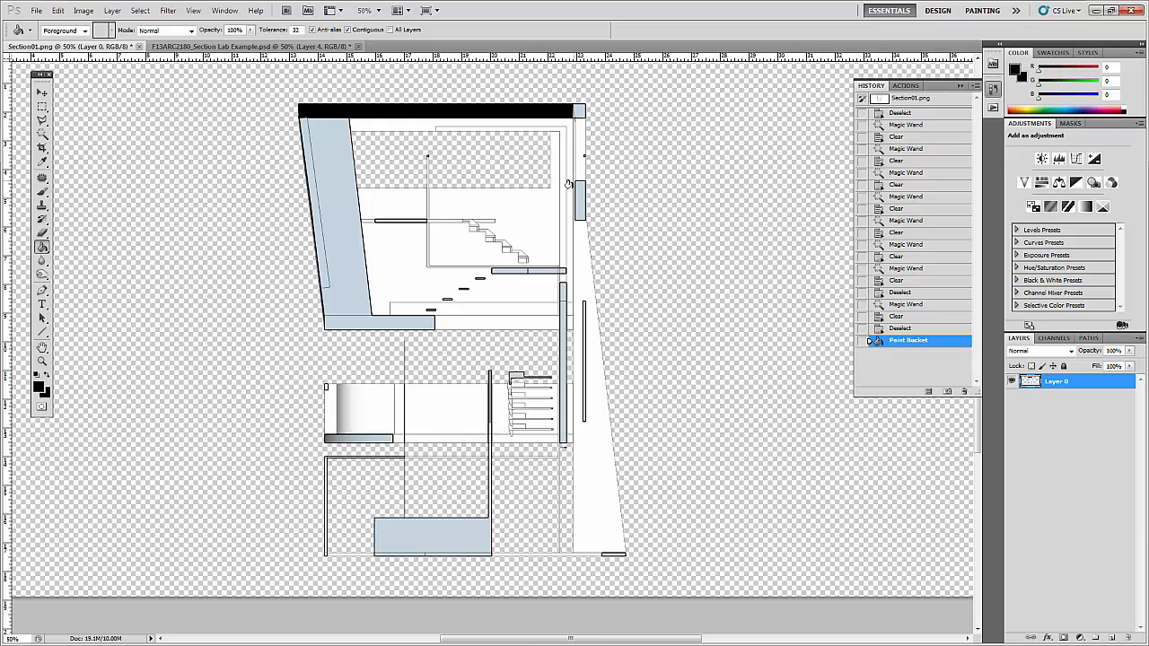
click(334, 167)
click(307, 144)
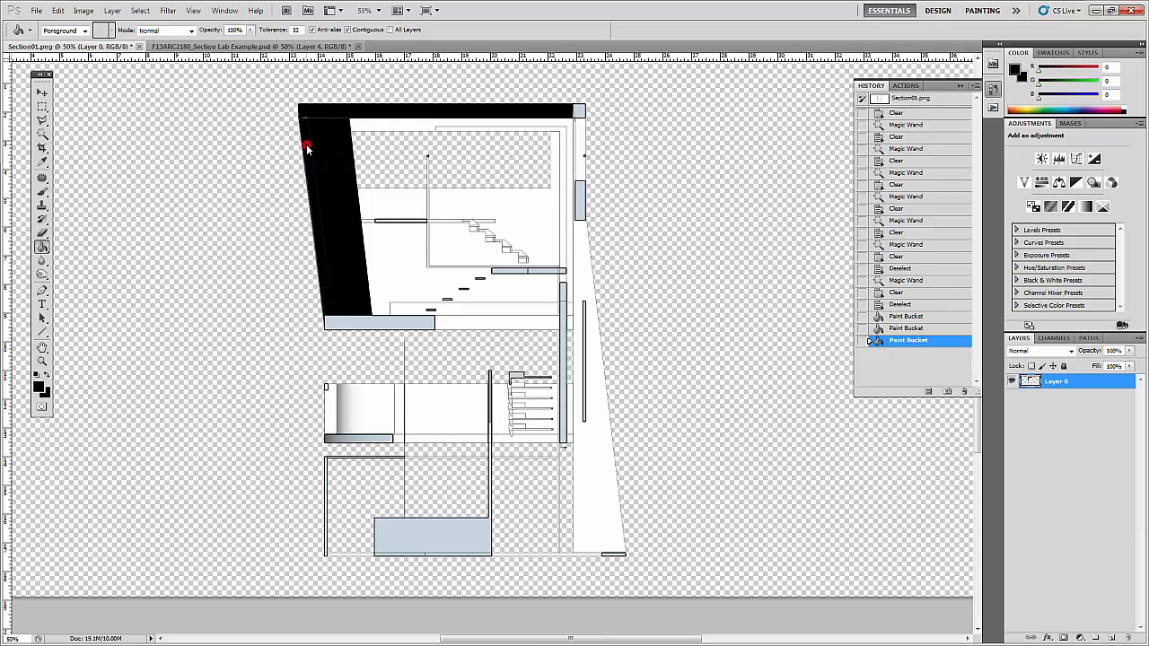
click(344, 321)
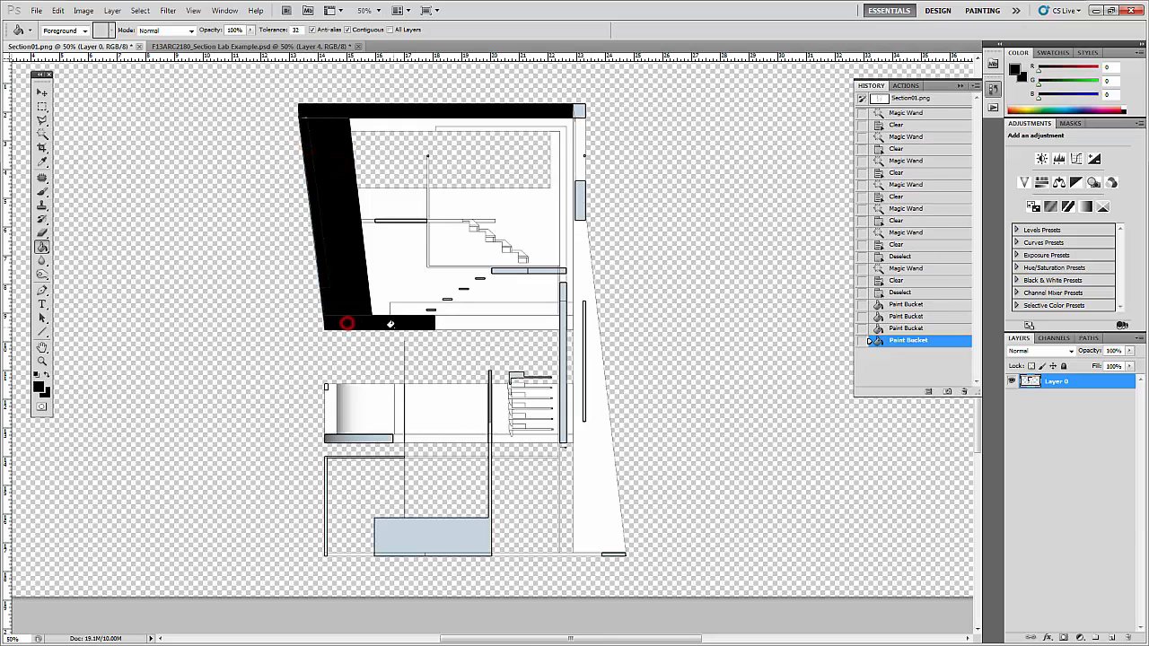
- Fill the landing slab below the upper stairs and the right end piece of the roof slab with black
click(563, 305)
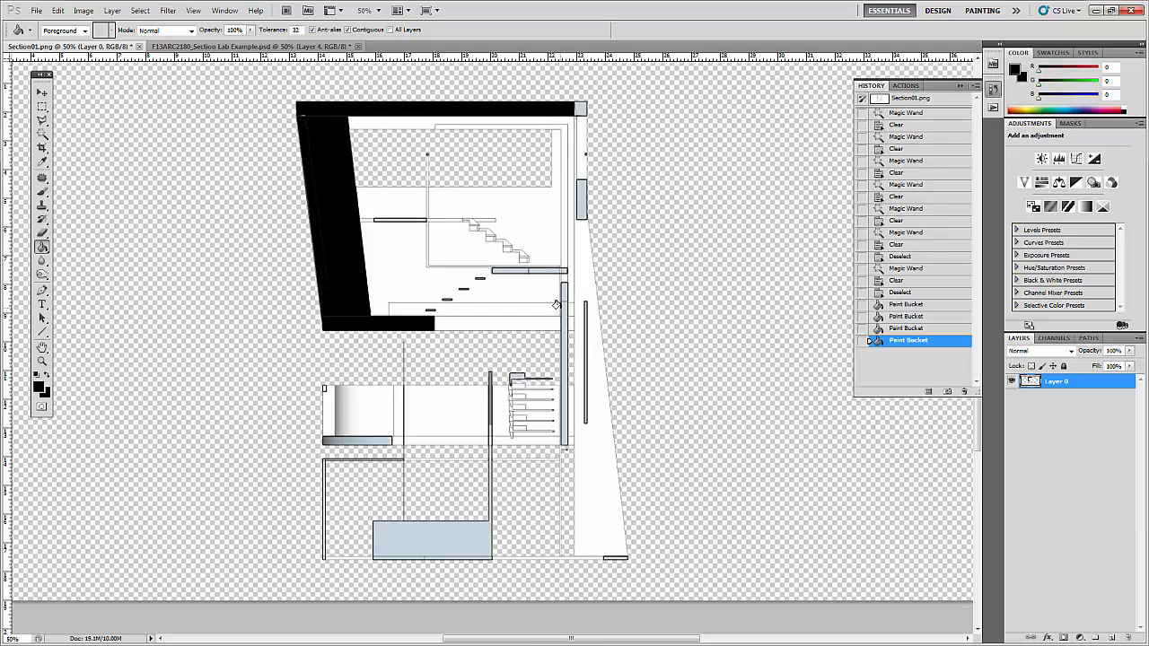
key(ctrl+plus)
key(ctrl+plus)
click(541, 199)
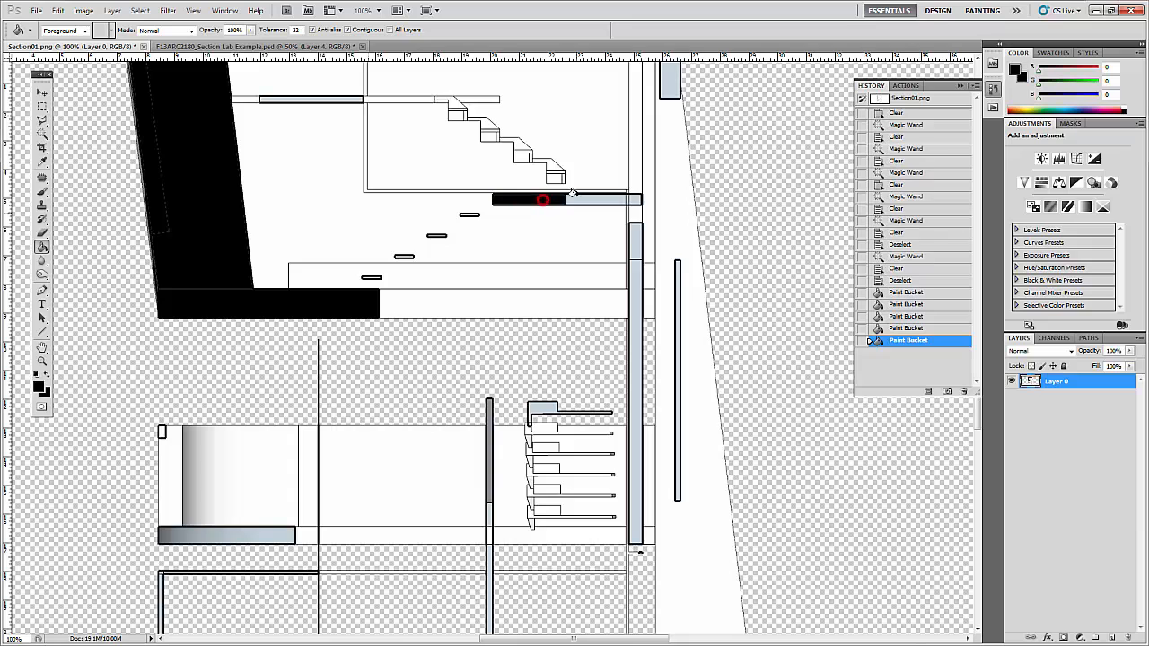
click(579, 198)
click(631, 197)
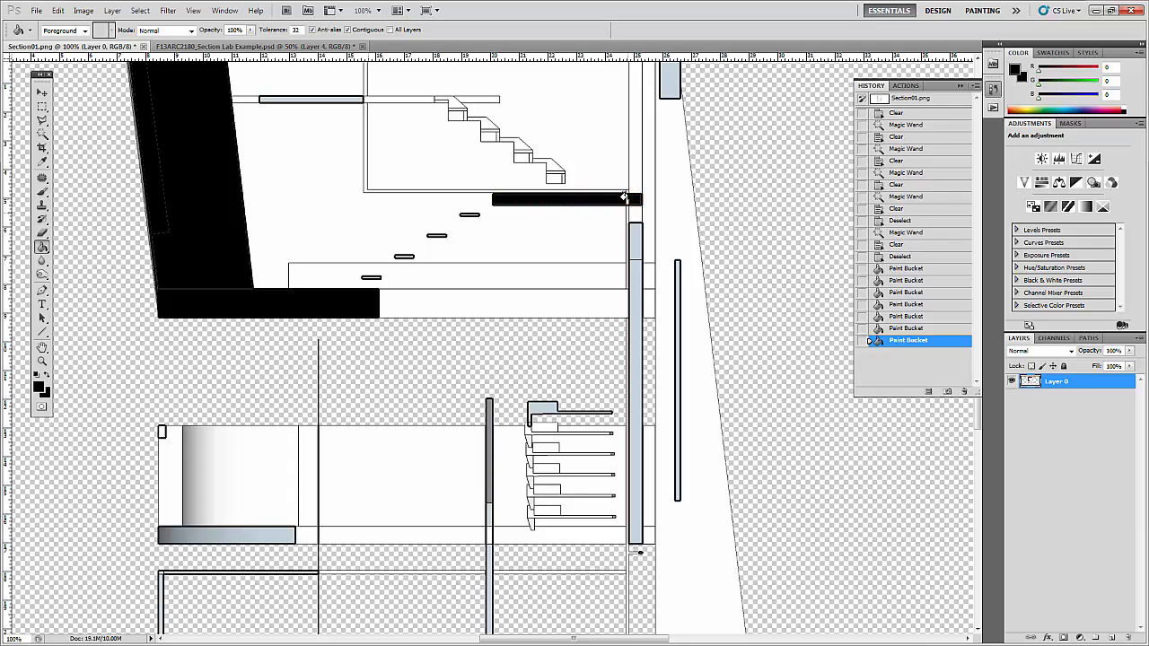
drag(403, 189, 520, 480)
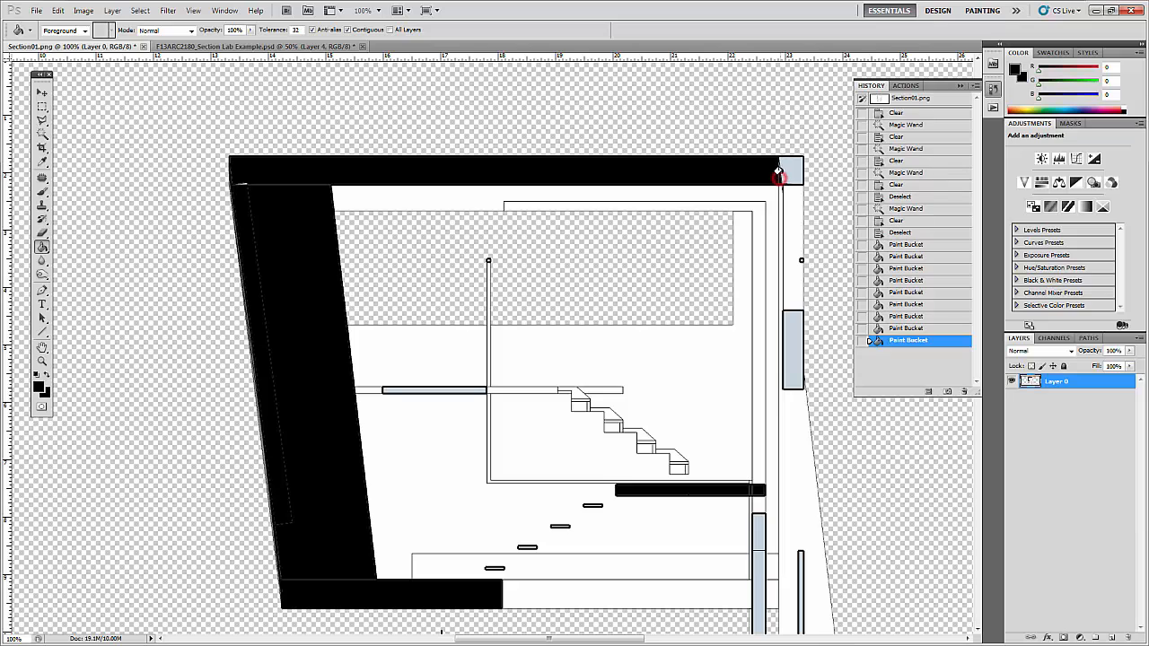
click(783, 173)
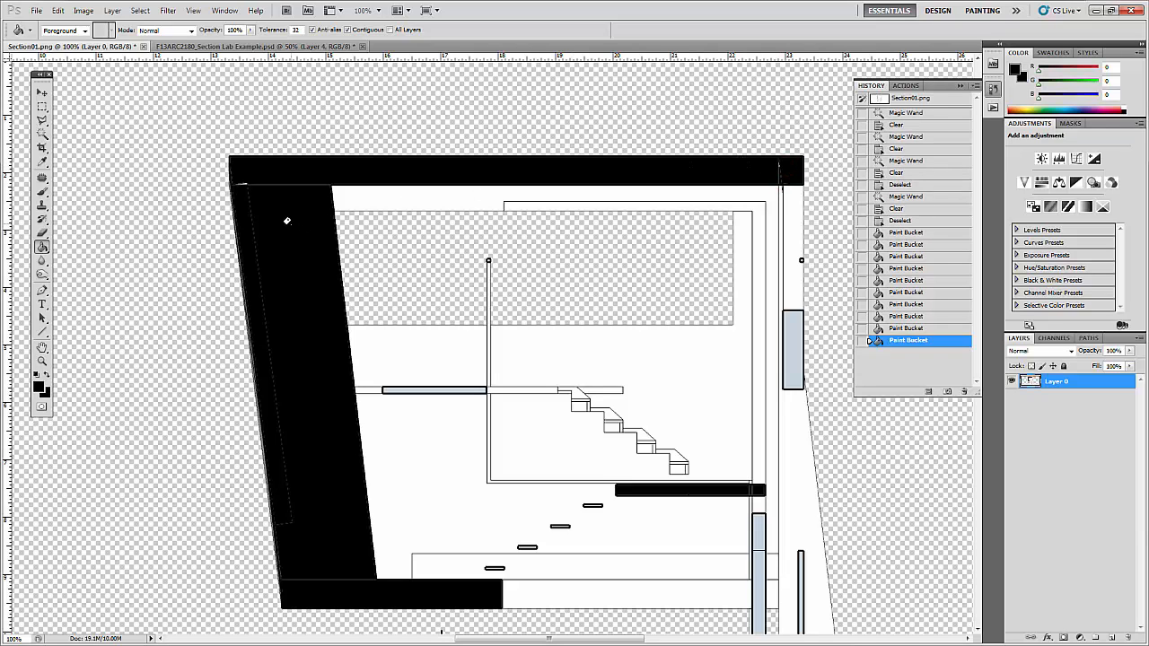
- Fill over the slanted wall and the landing slab repeatedly with black to cover their remaining edge and inner lines
click(281, 232)
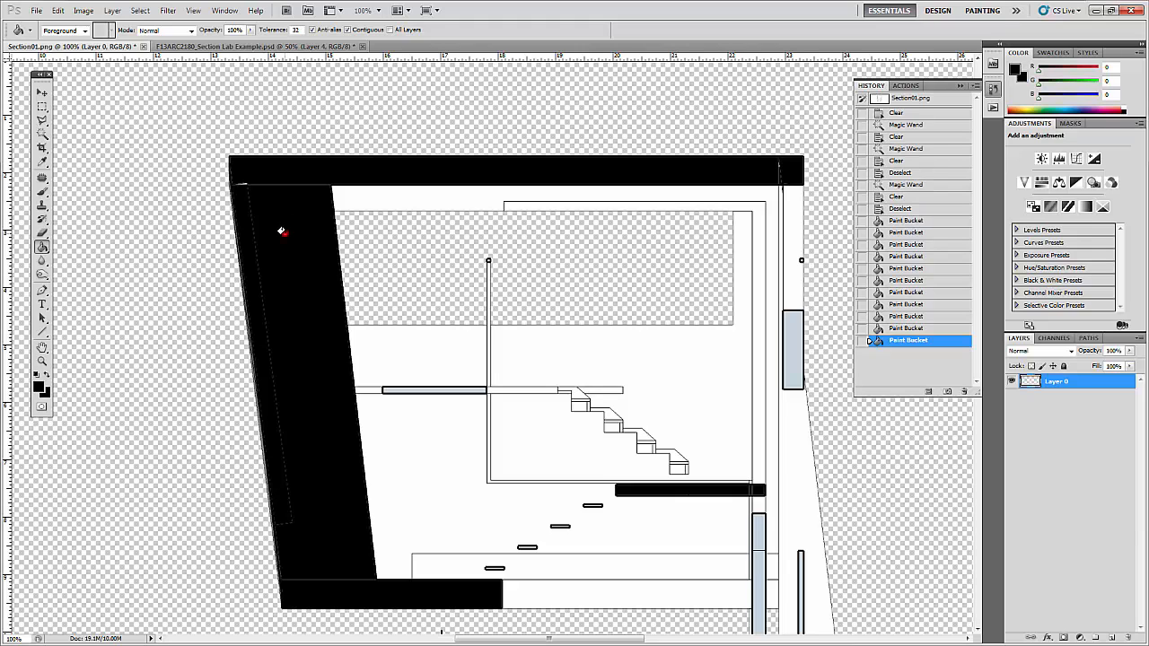
click(282, 231)
click(283, 232)
click(284, 236)
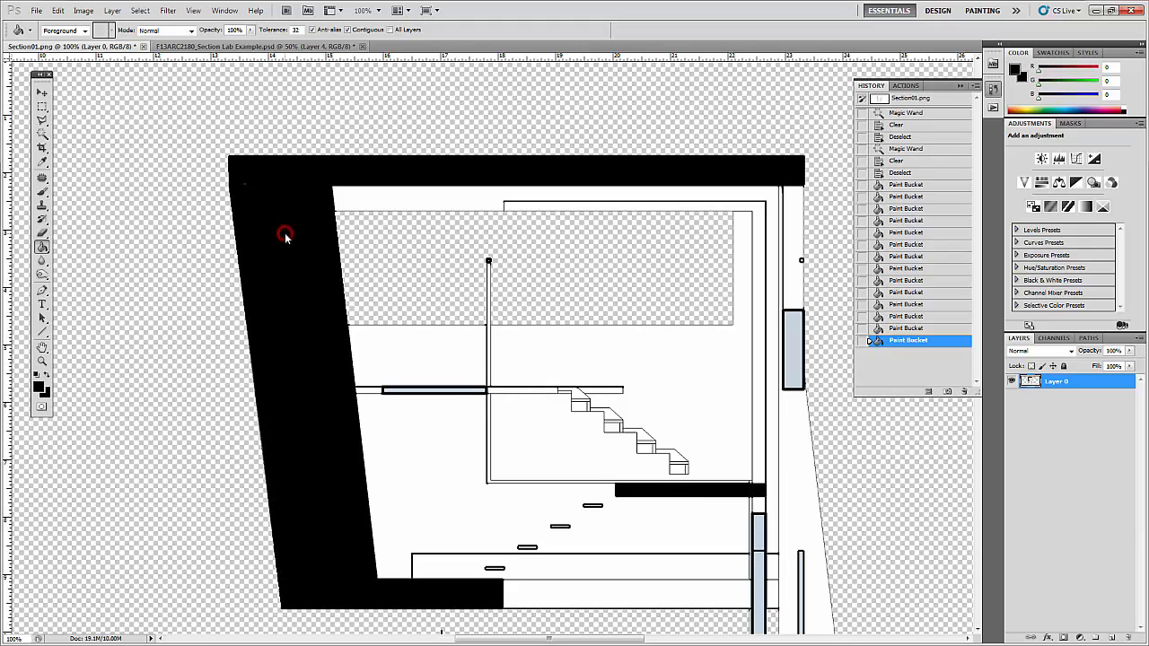
drag(553, 350, 431, 180)
click(524, 318)
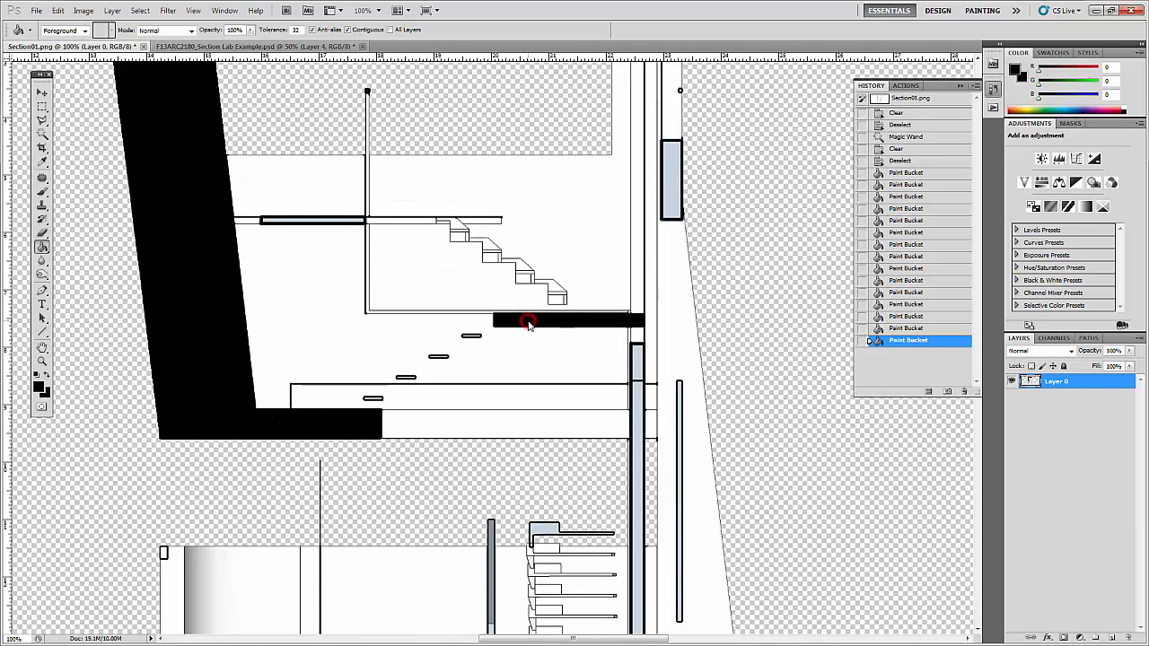
click(523, 318)
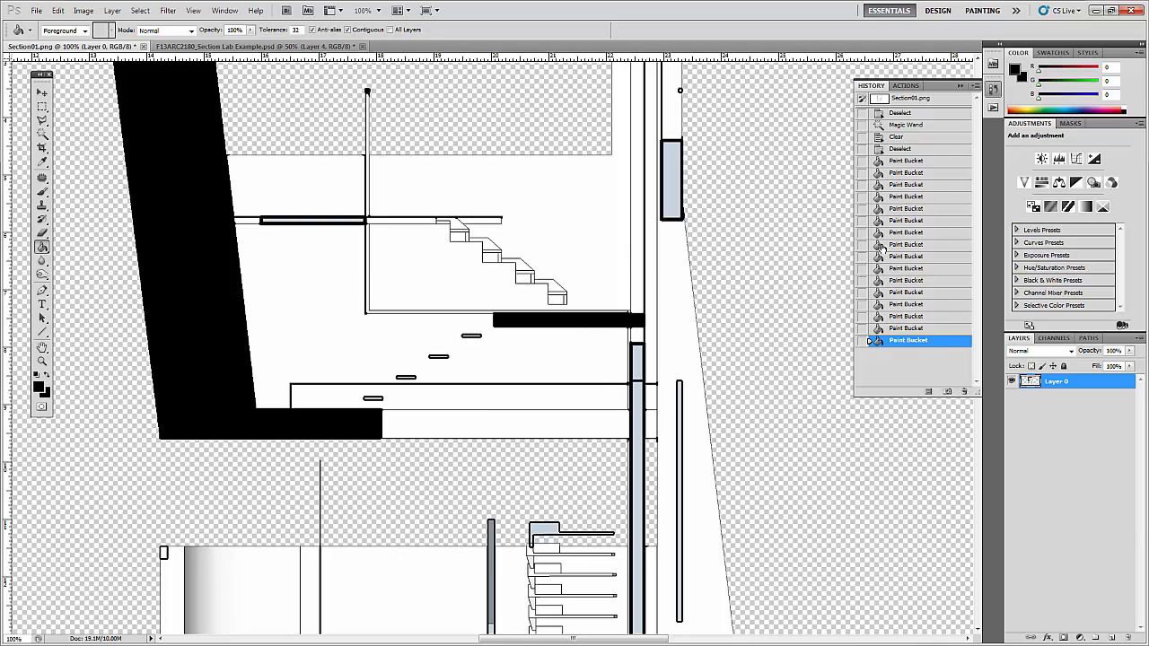
- Revert the document history to the Deselect state before all the Paint Bucket fills
click(928, 149)
drag(744, 207, 744, 321)
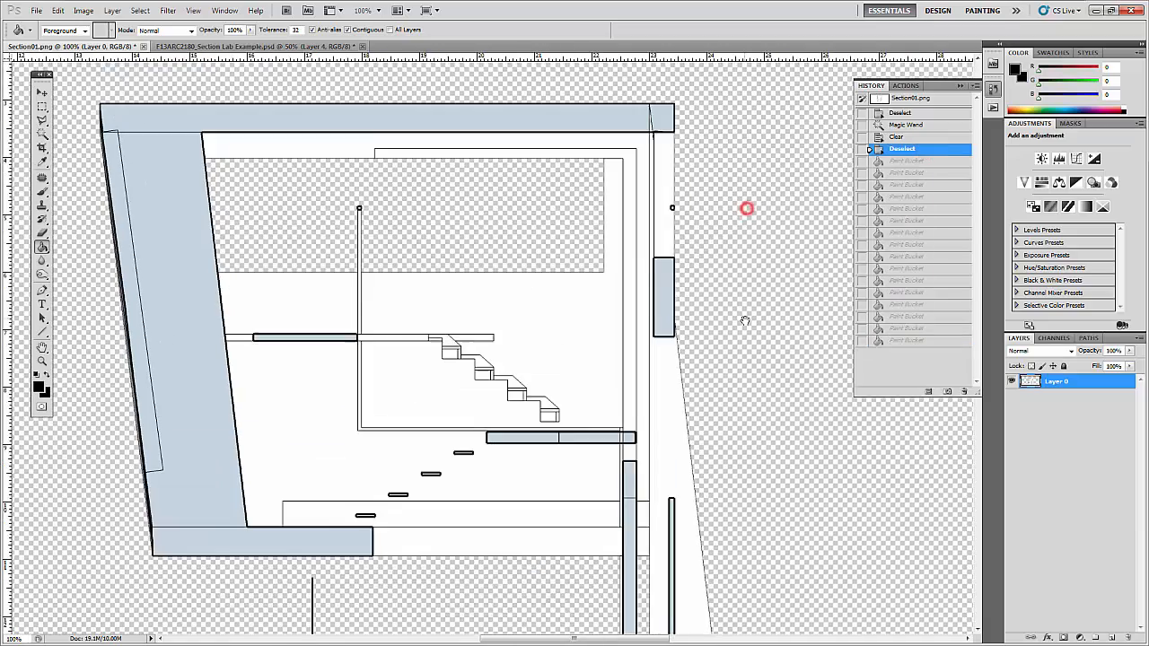
key(ctrl+minus)
drag(726, 367, 685, 239)
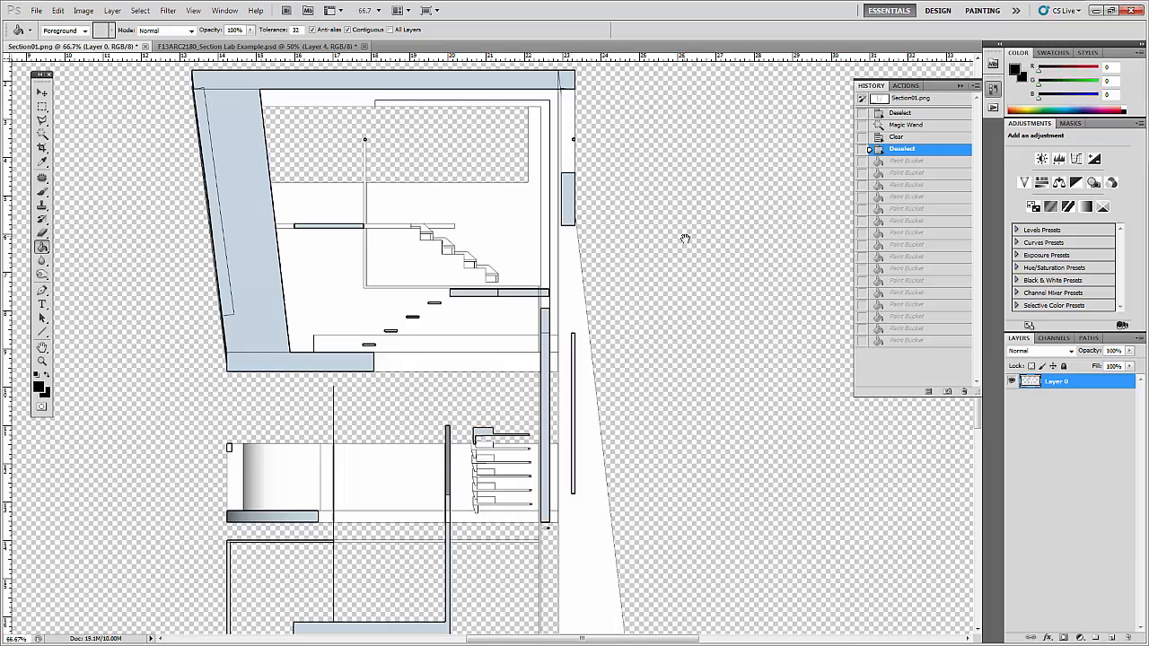
- Add a new layer above the section drawing and name it Poche
click(42, 93)
click(838, 464)
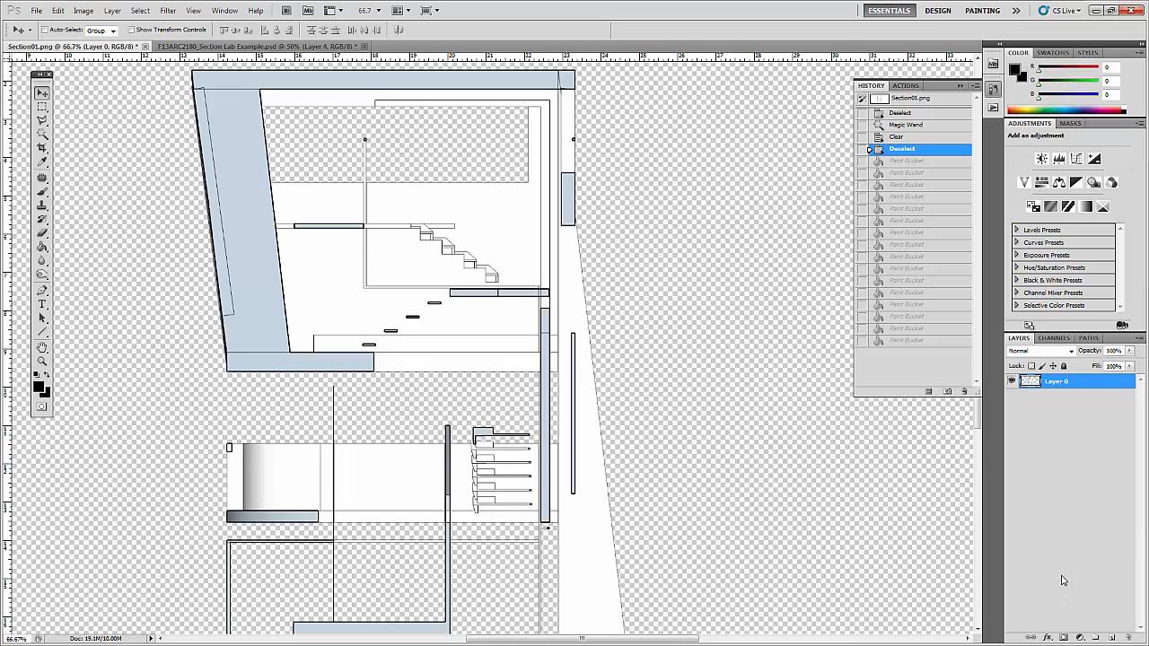
click(1111, 638)
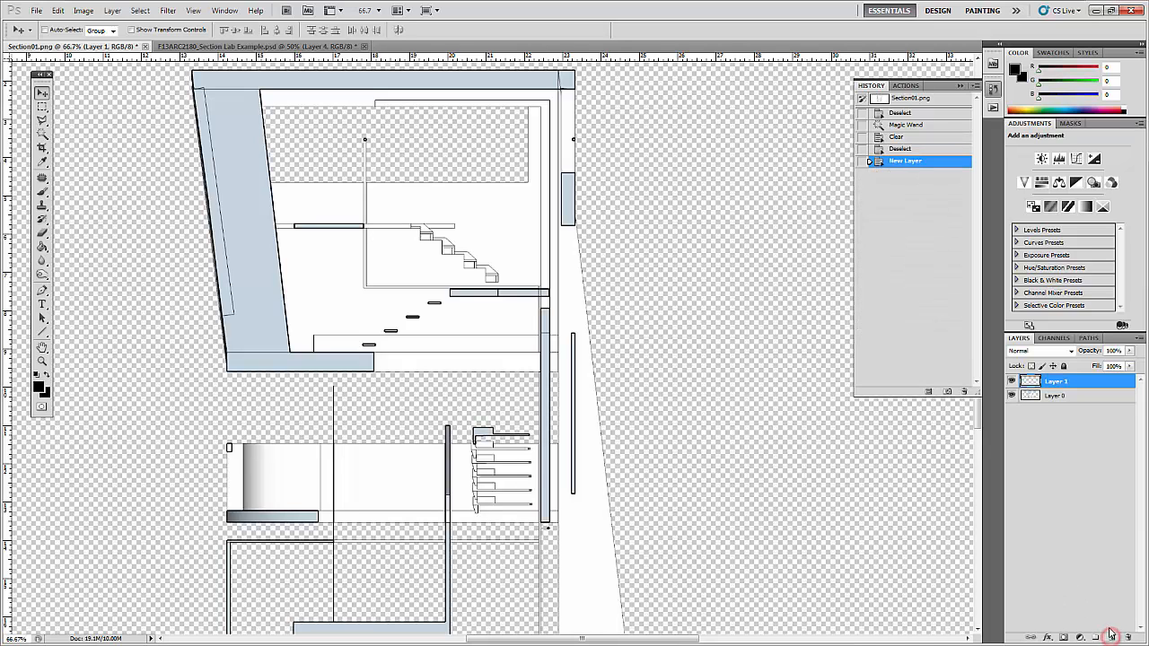
key(h)
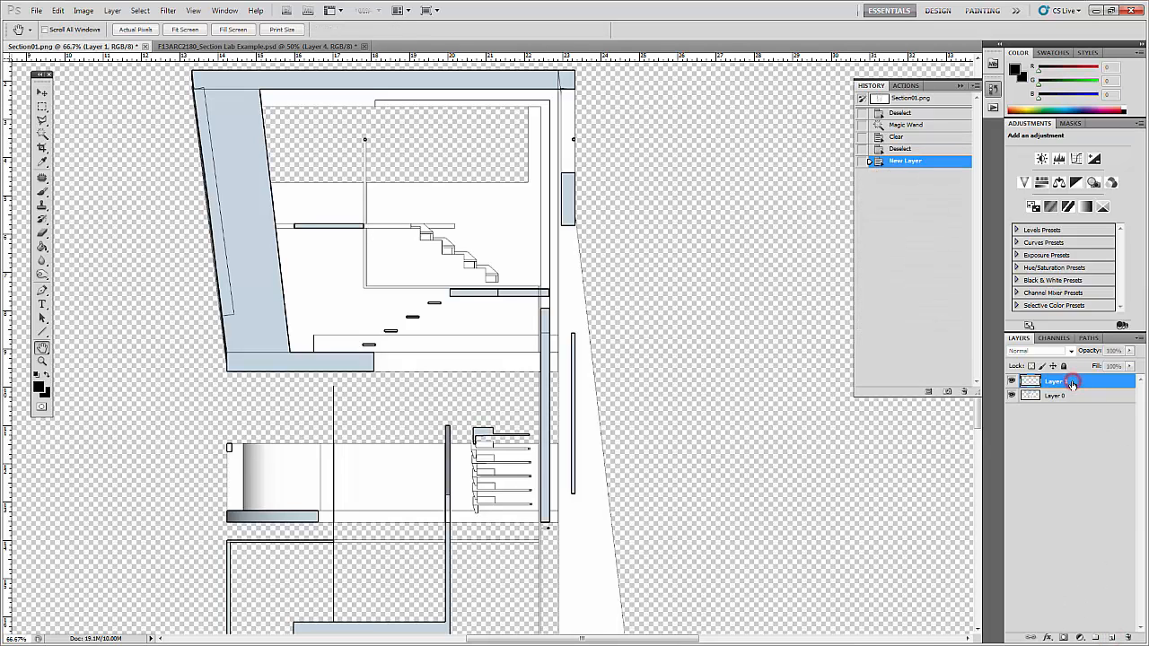
key(v)
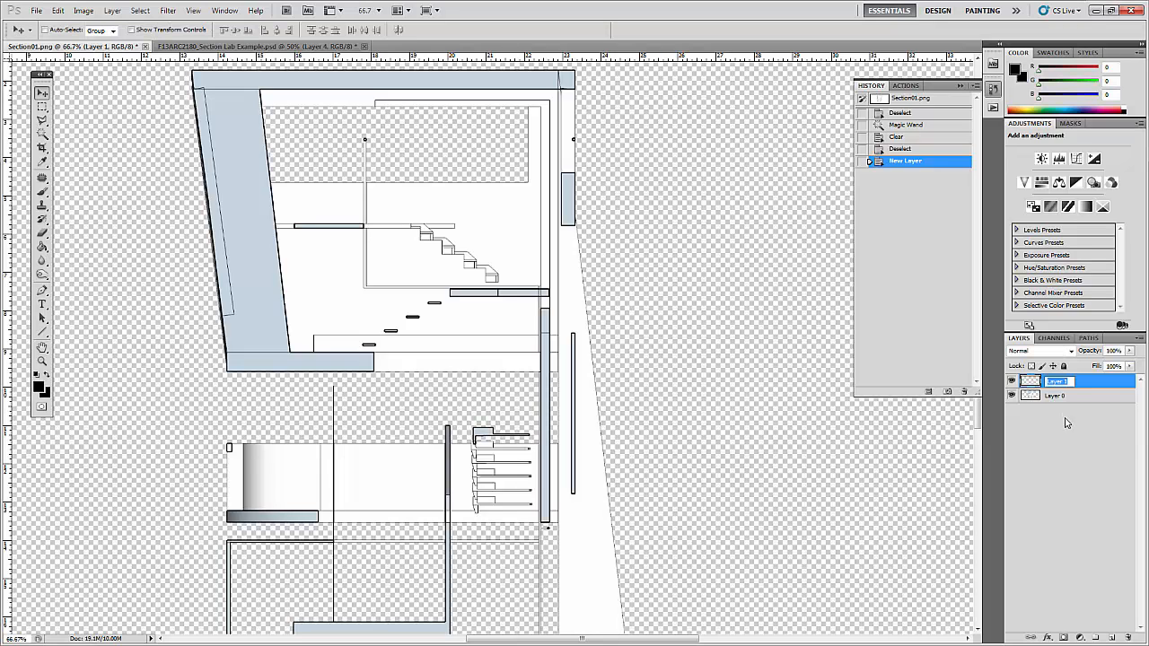
click(1065, 419)
double_click(1057, 381)
text(Poche)
key(Return)
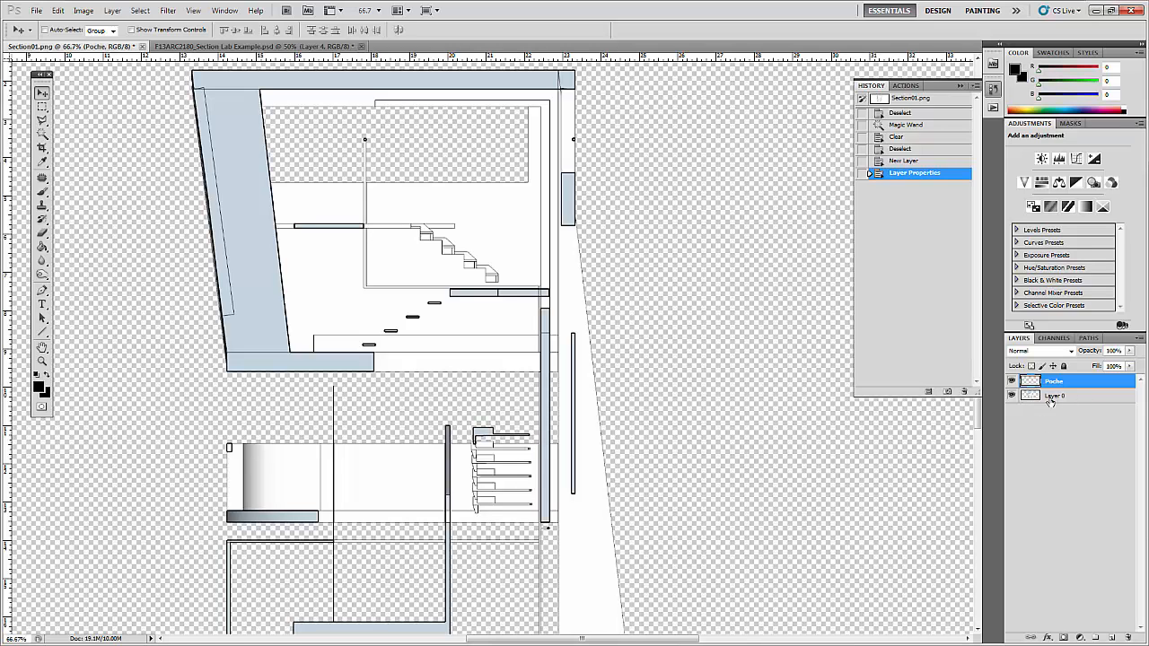
- Rename Layer 0 as Base Drawing and make the Poche layer active
click(1054, 398)
double_click(1054, 398)
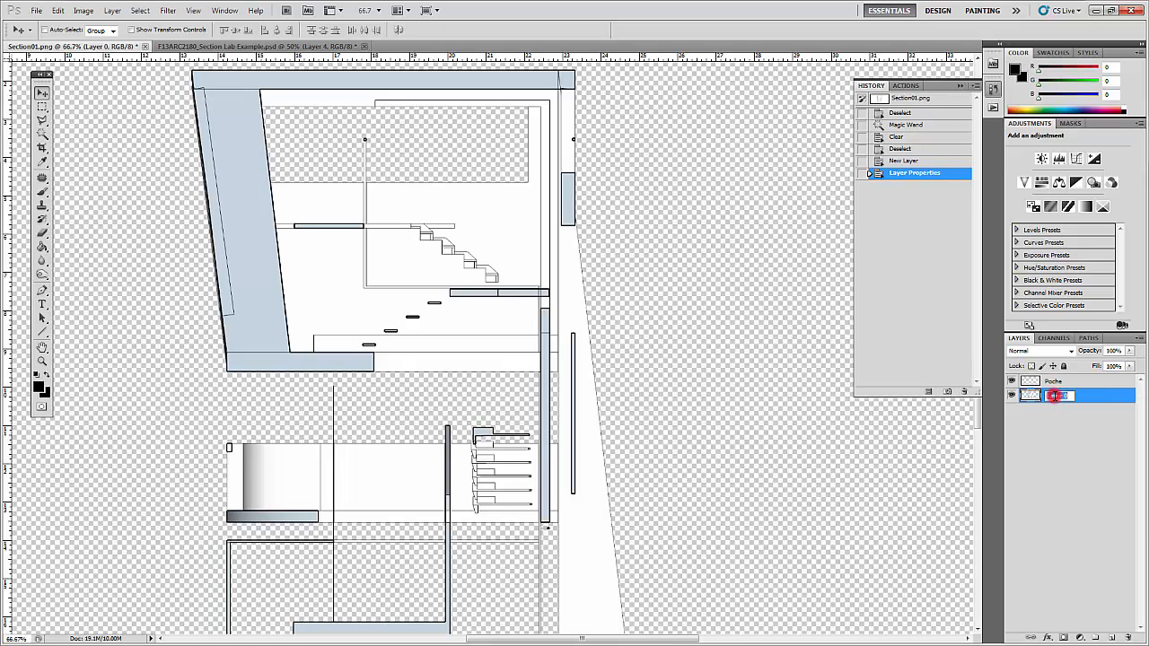
text(Base Drawing)
key(Return)
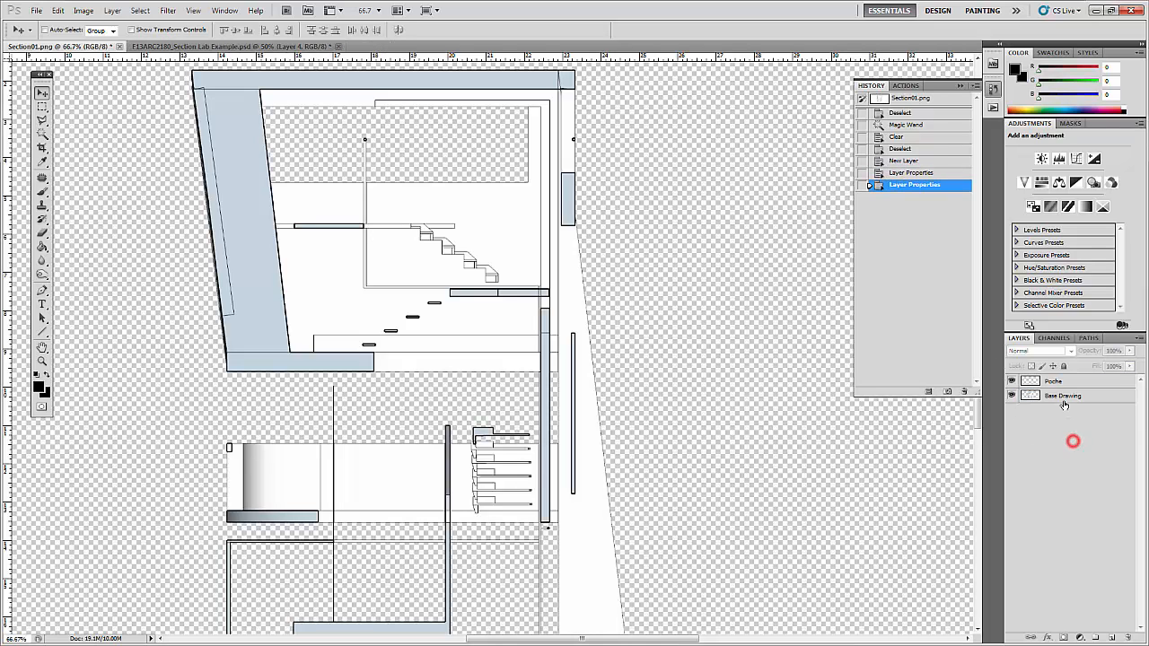
click(1059, 383)
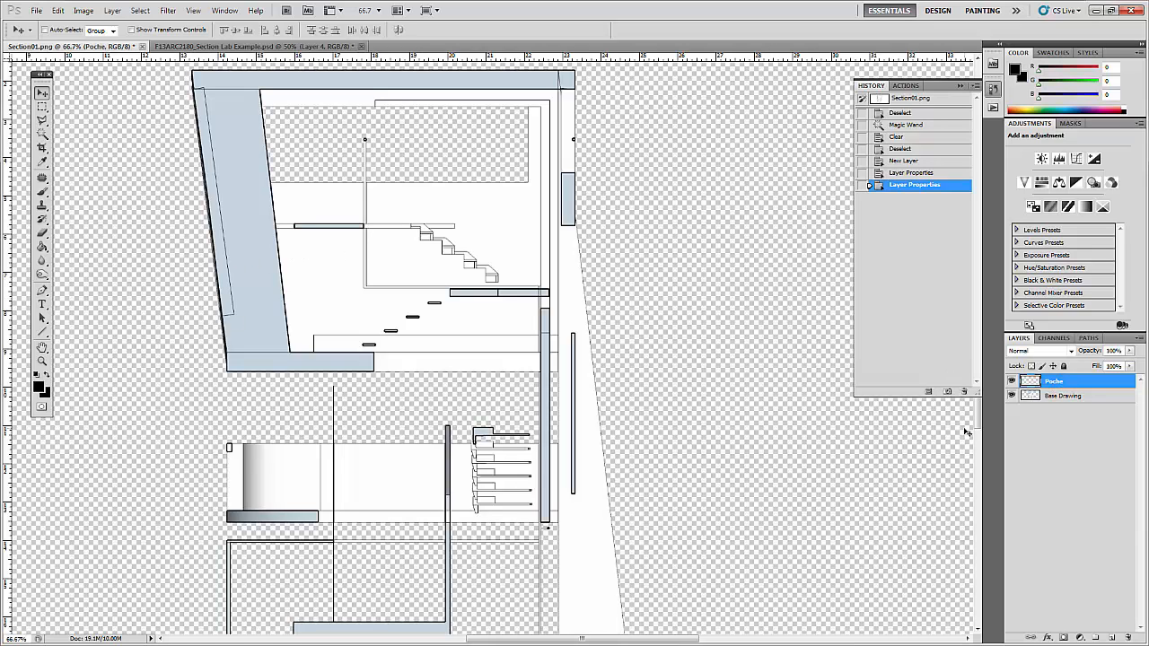
click(1083, 393)
click(1081, 381)
click(1082, 395)
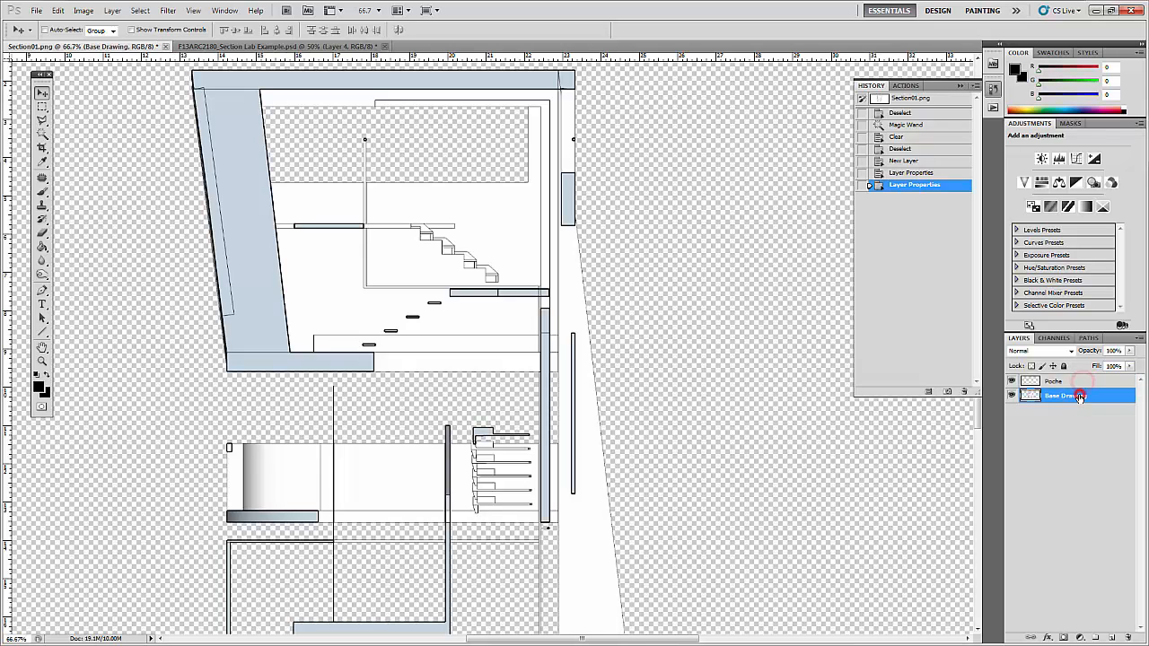
click(1078, 382)
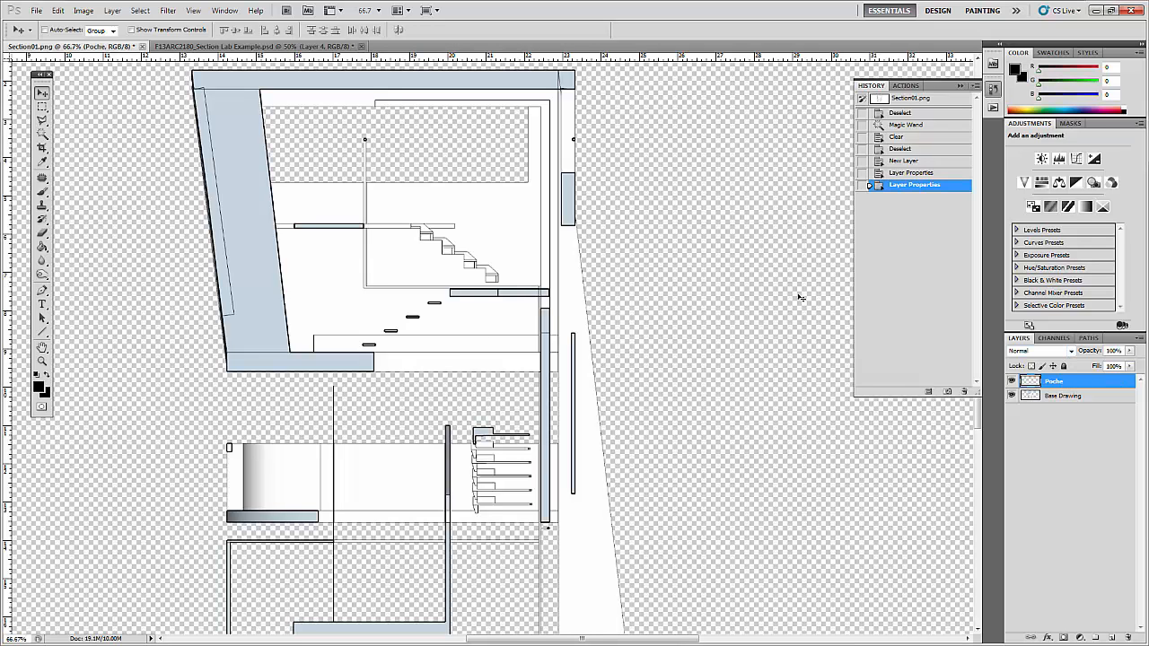
drag(603, 229, 612, 260)
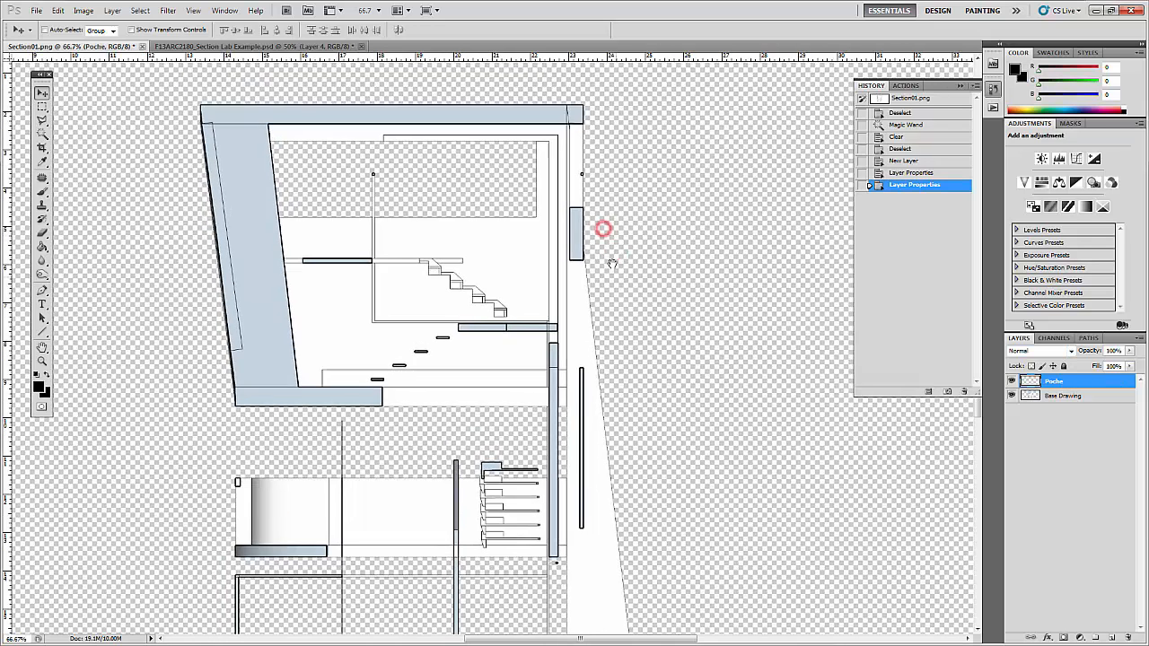
click(40, 108)
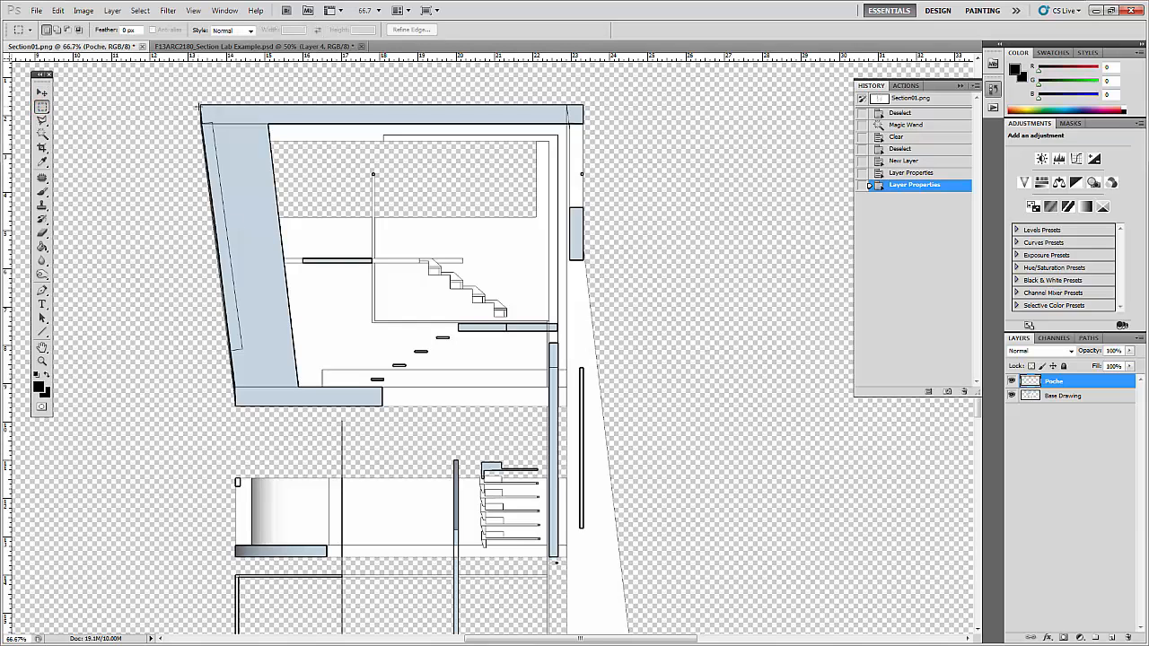
drag(201, 107, 633, 452)
key(ctrl+plus)
key(ctrl+plus)
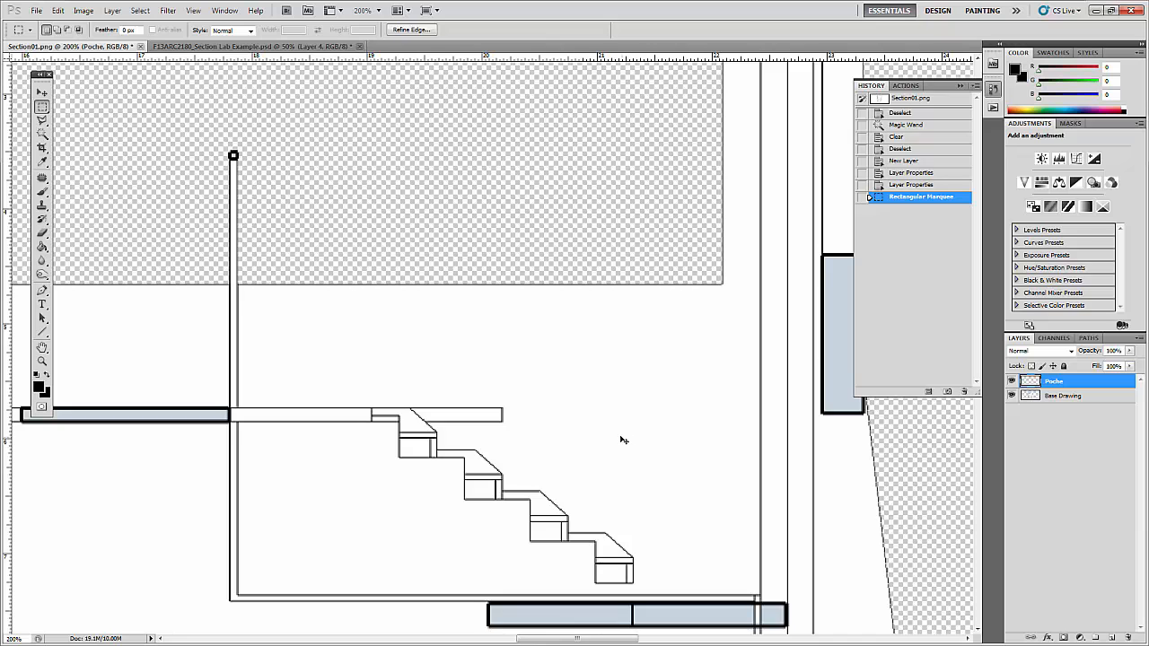
key(ctrl+minus)
key(ctrl+d)
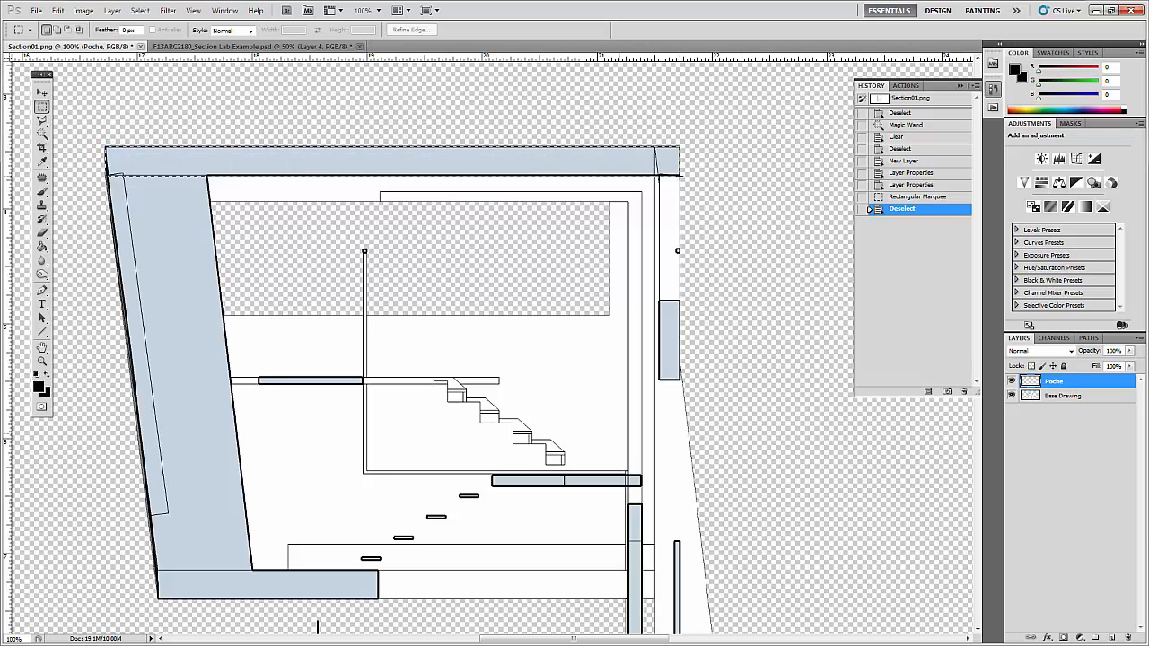
- Select the roof slab plus a small rectangle inside the upper opening with the Rectangular Marquee and fill both with black
drag(105, 147, 679, 175)
drag(468, 285, 441, 316)
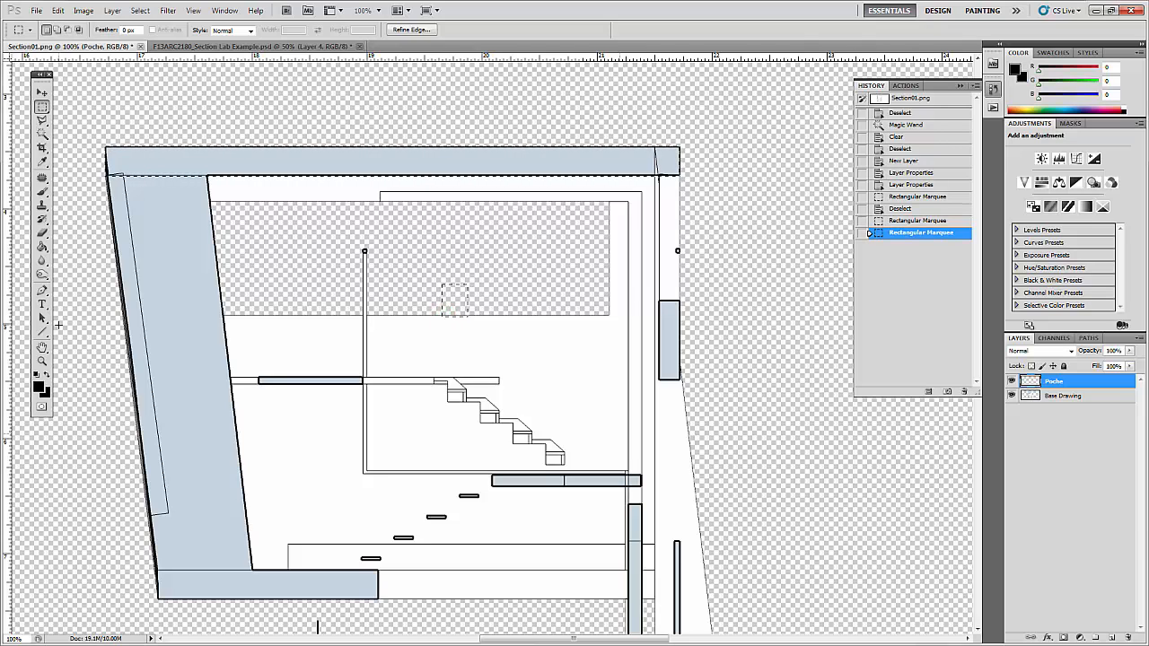
click(41, 247)
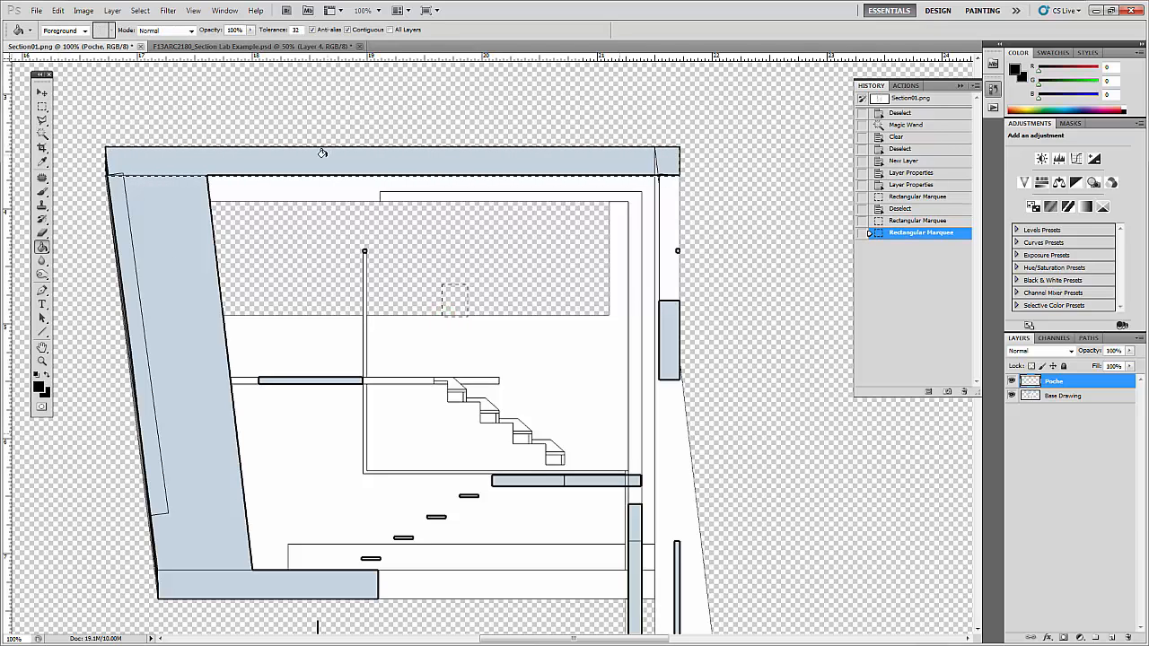
click(322, 154)
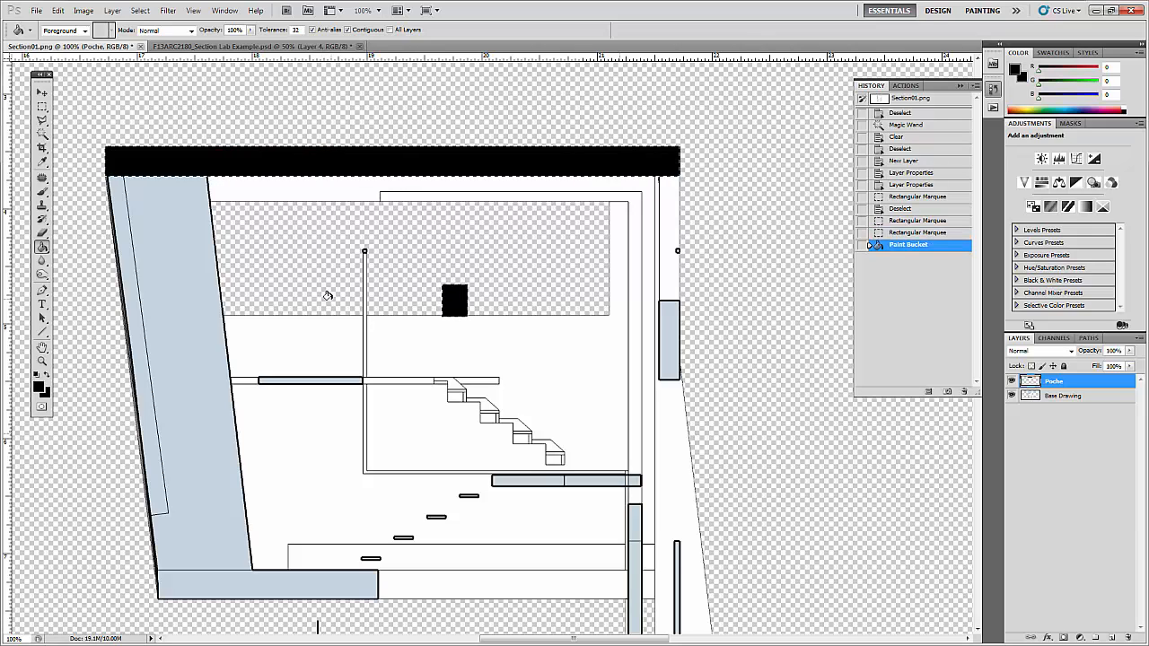
- Undo the fill and the extra rectangle selection, fill only the roof slab with black on the Poche layer, and deselect
key(ctrl+z)
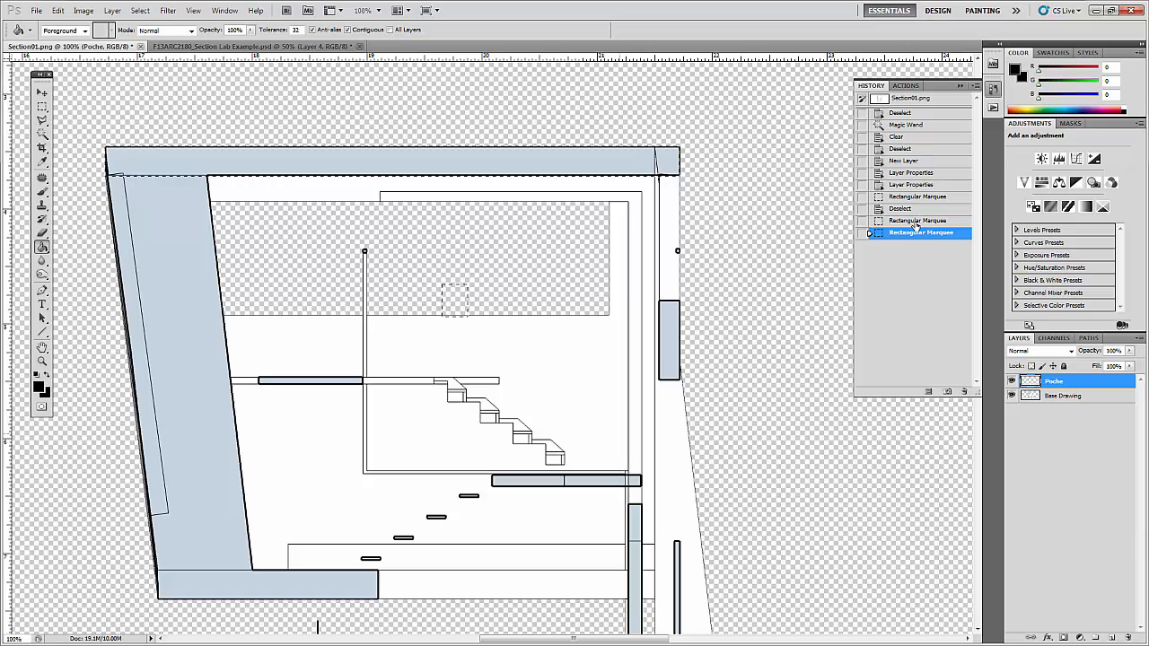
key(ctrl+alt+z)
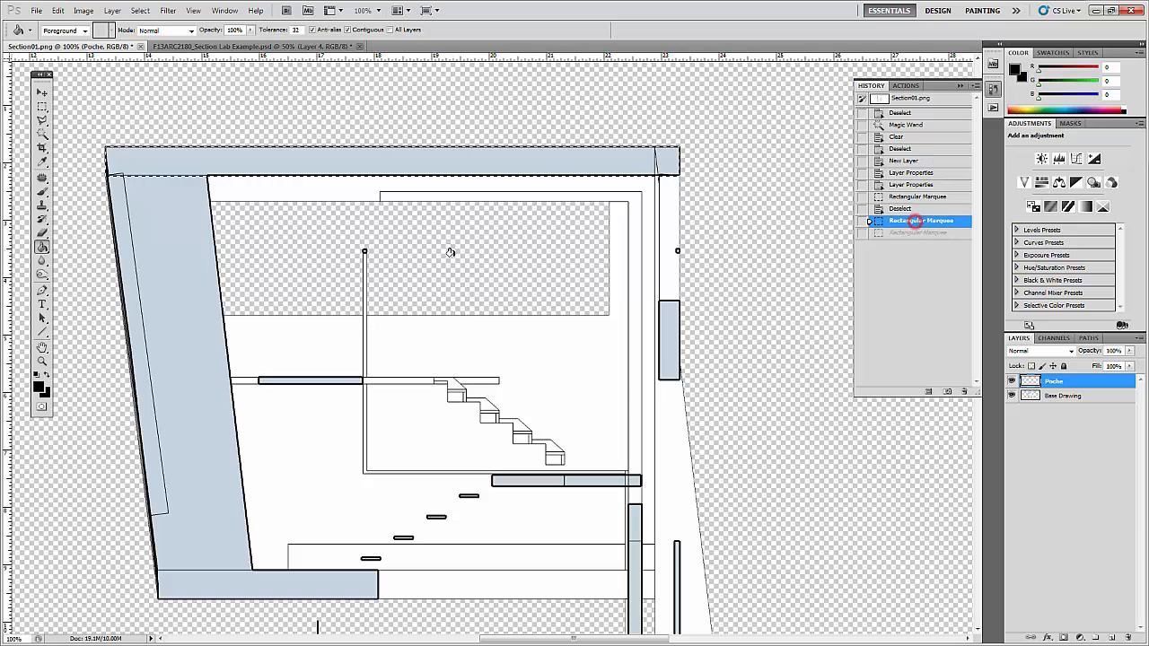
click(348, 158)
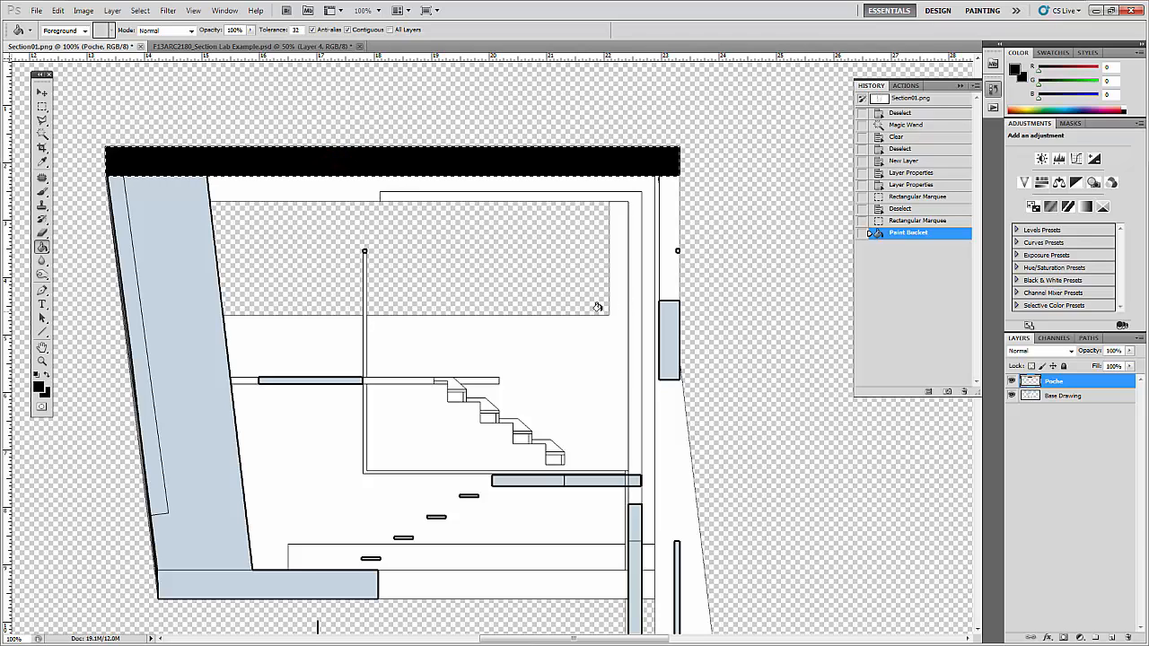
key(ctrl+d)
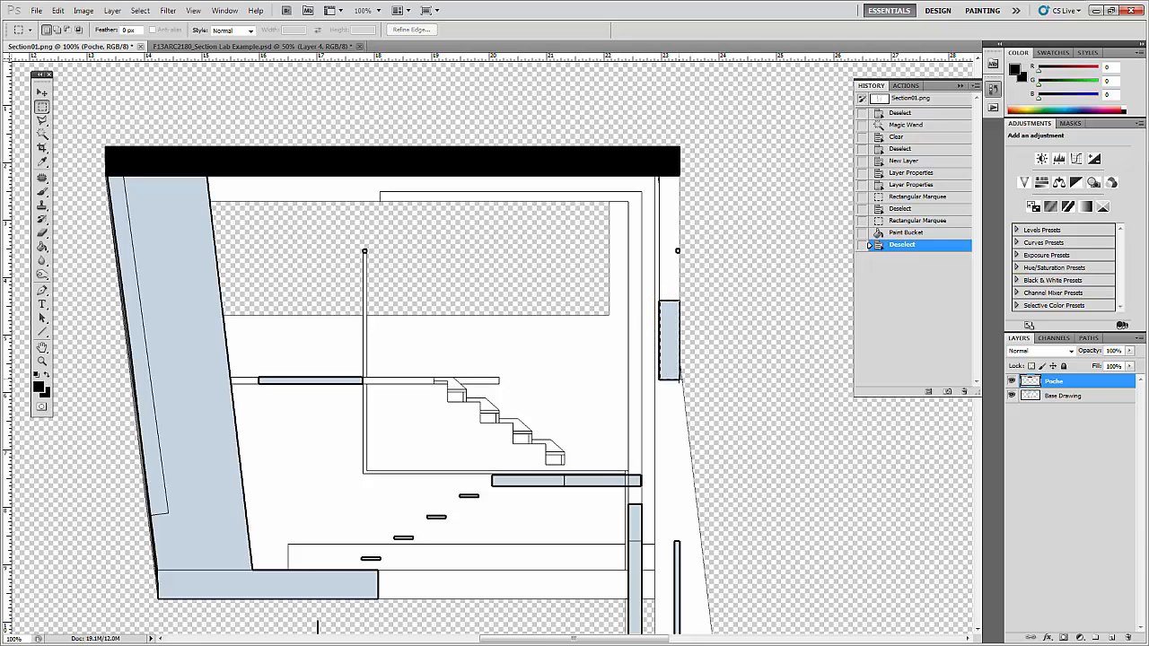
- Select the short cut wall piece below the roof's right end with the Rectangular Marquee, fill it with black and deselect
drag(659, 300, 680, 381)
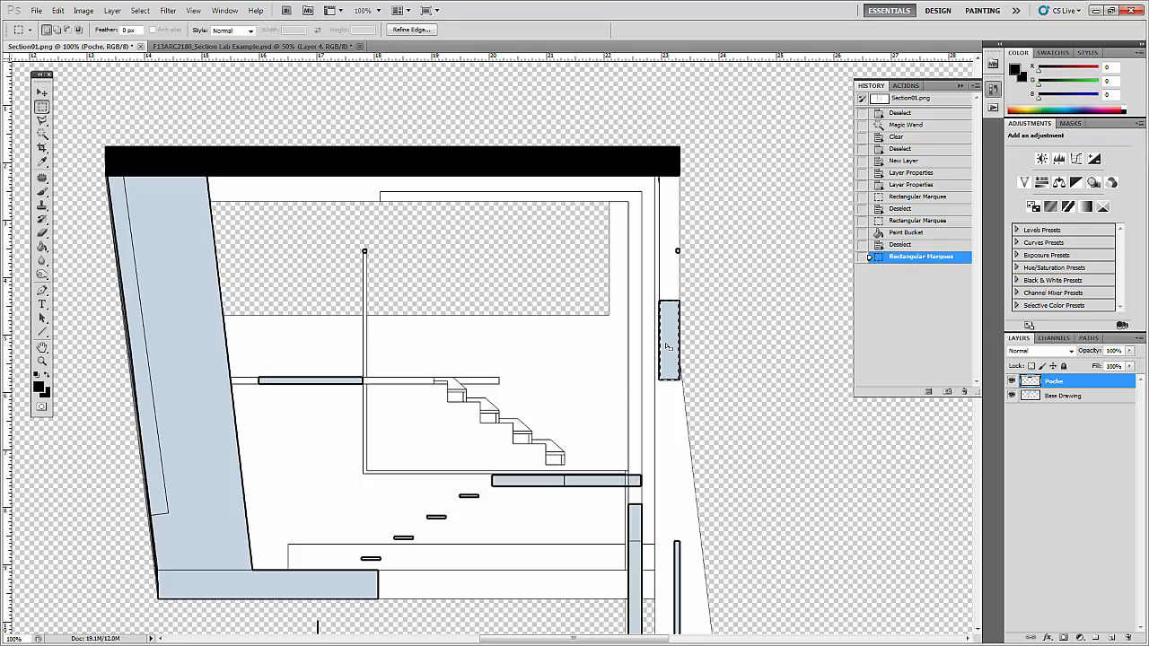
key(g)
click(664, 328)
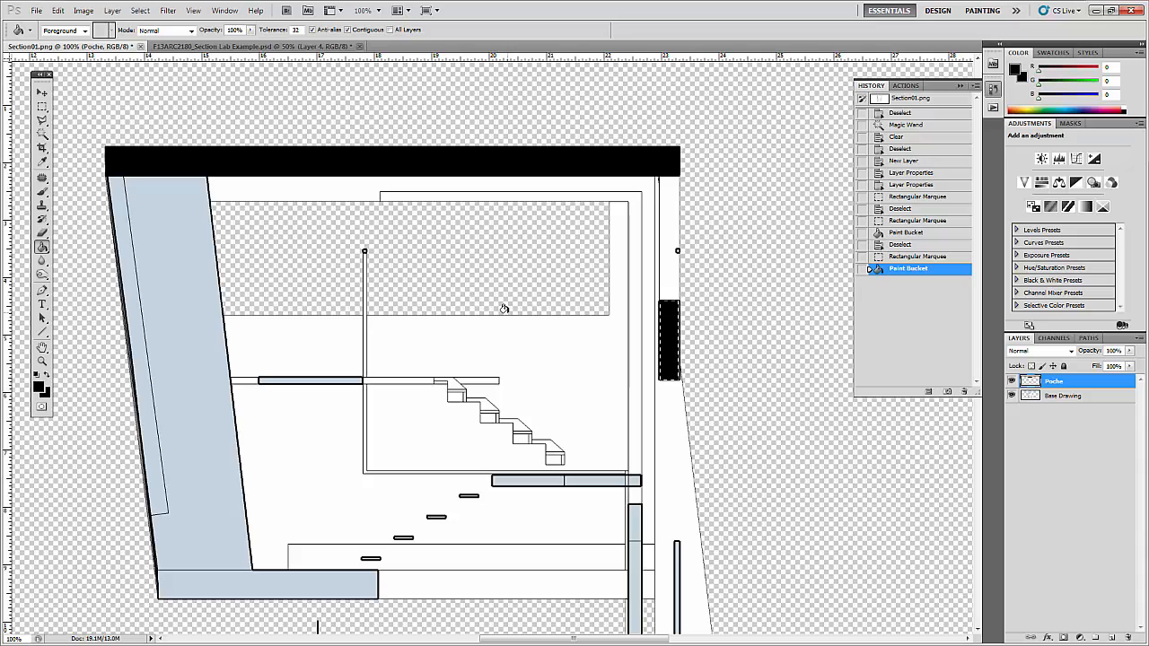
key(ctrl+d)
drag(534, 372, 590, 285)
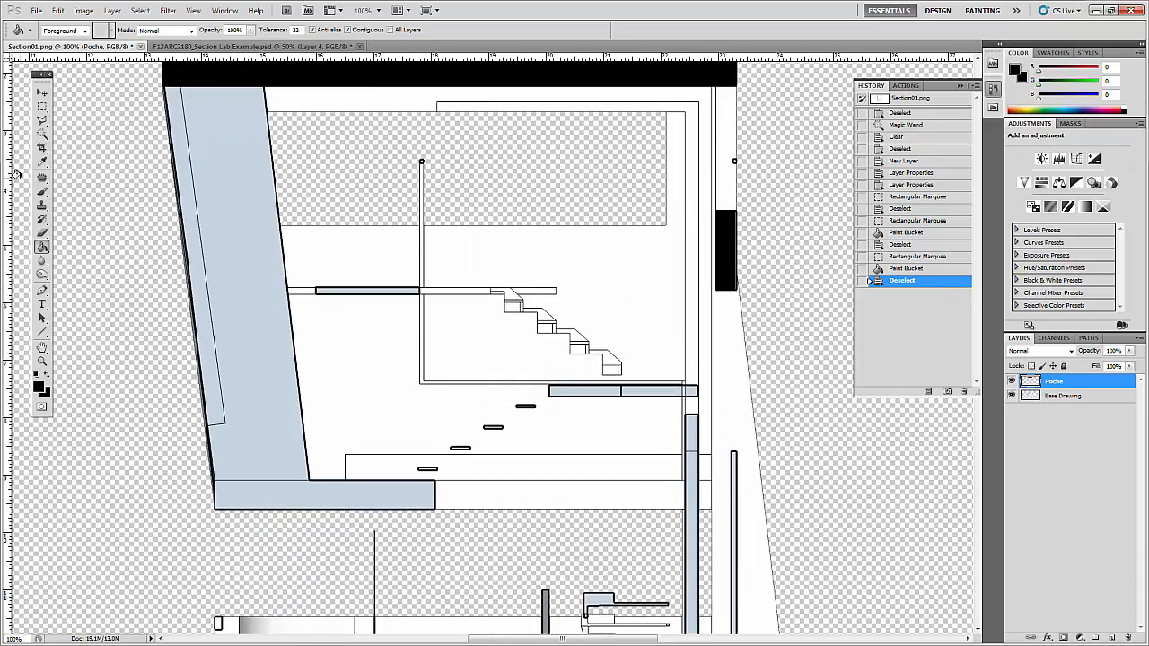
- Outline the sloped wall and its bottom slab with the Polygonal Lasso, fill the selection with black on the Poche layer and deselect
click(41, 119)
click(43, 119)
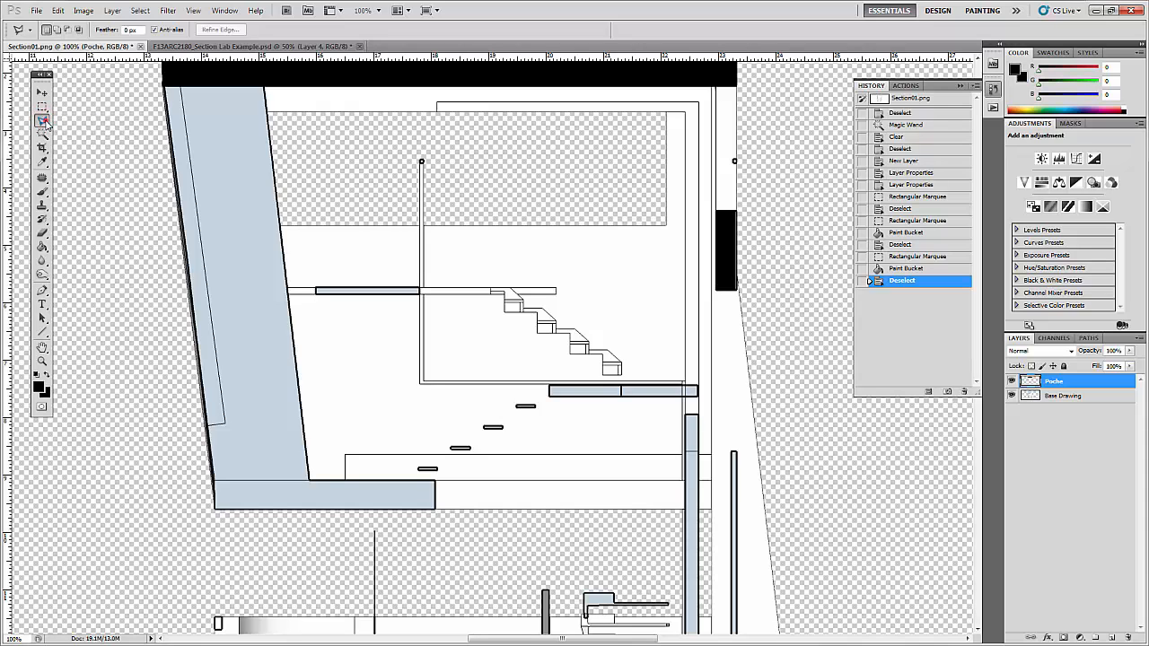
click(43, 120)
click(165, 82)
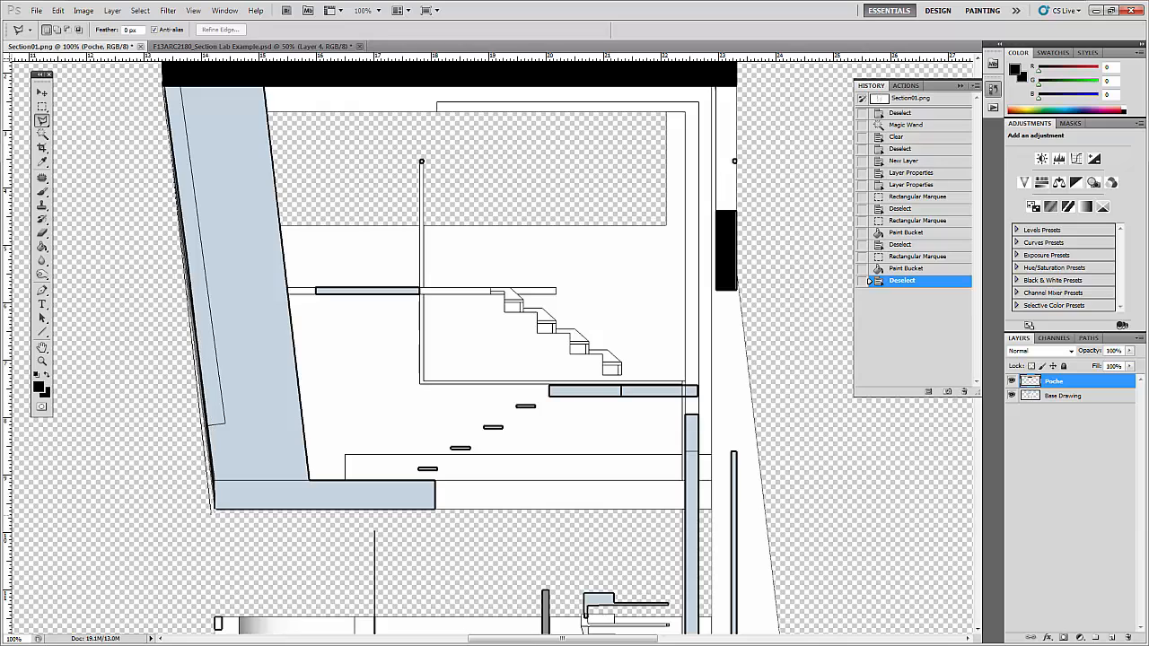
click(214, 508)
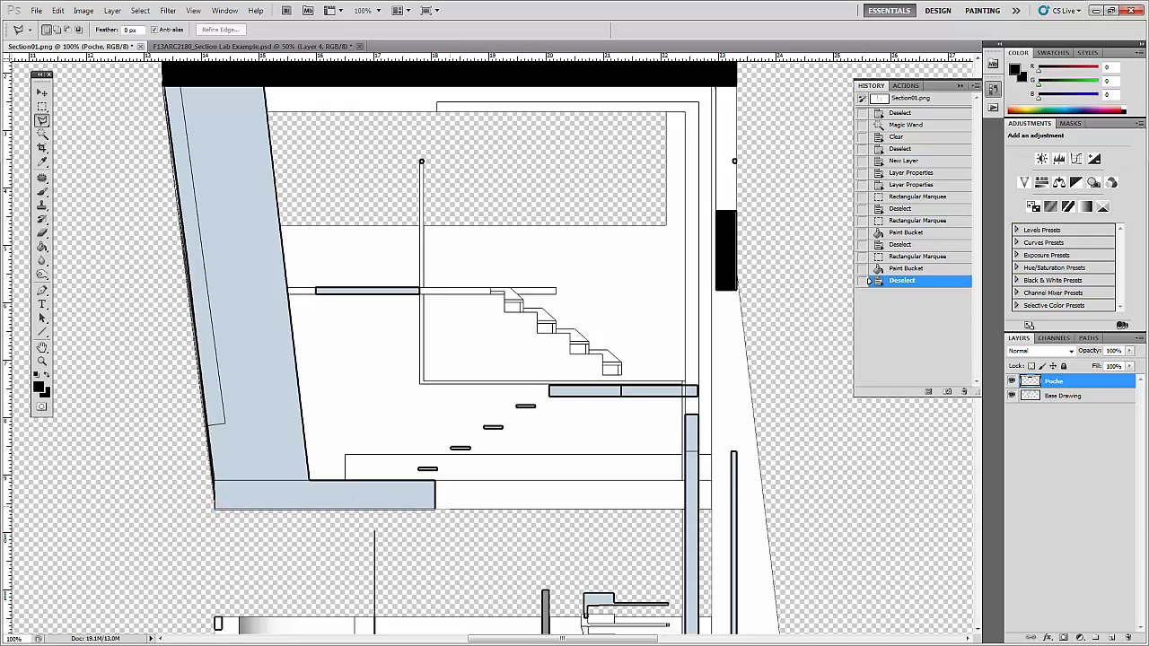
click(451, 508)
key(BackSpace)
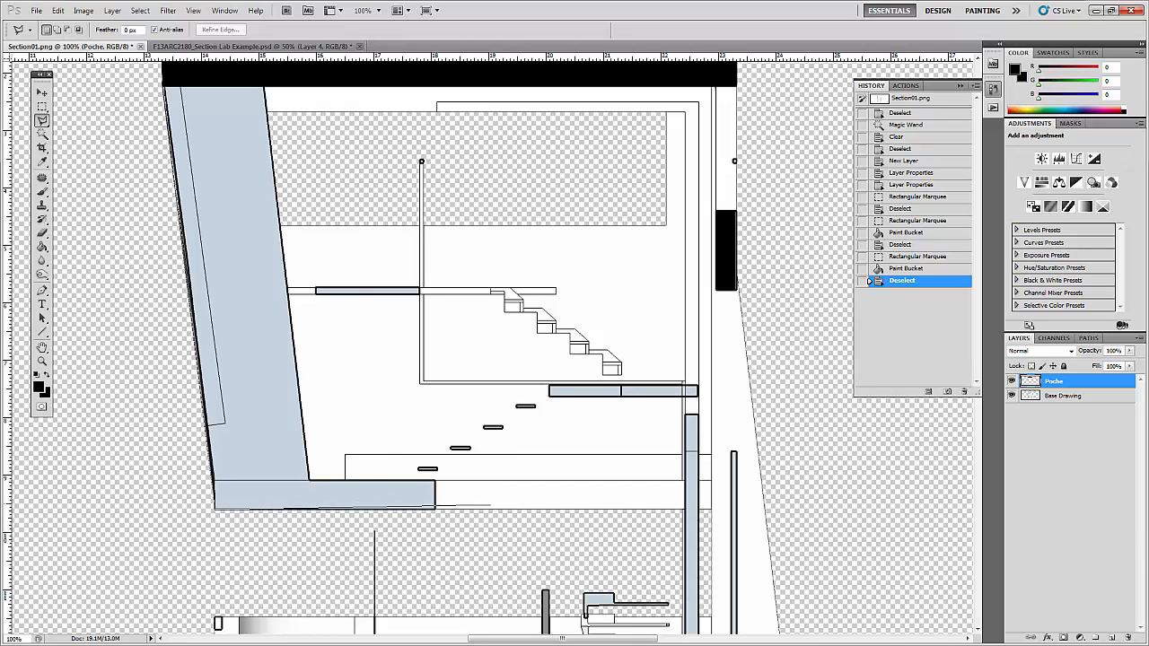
click(450, 416)
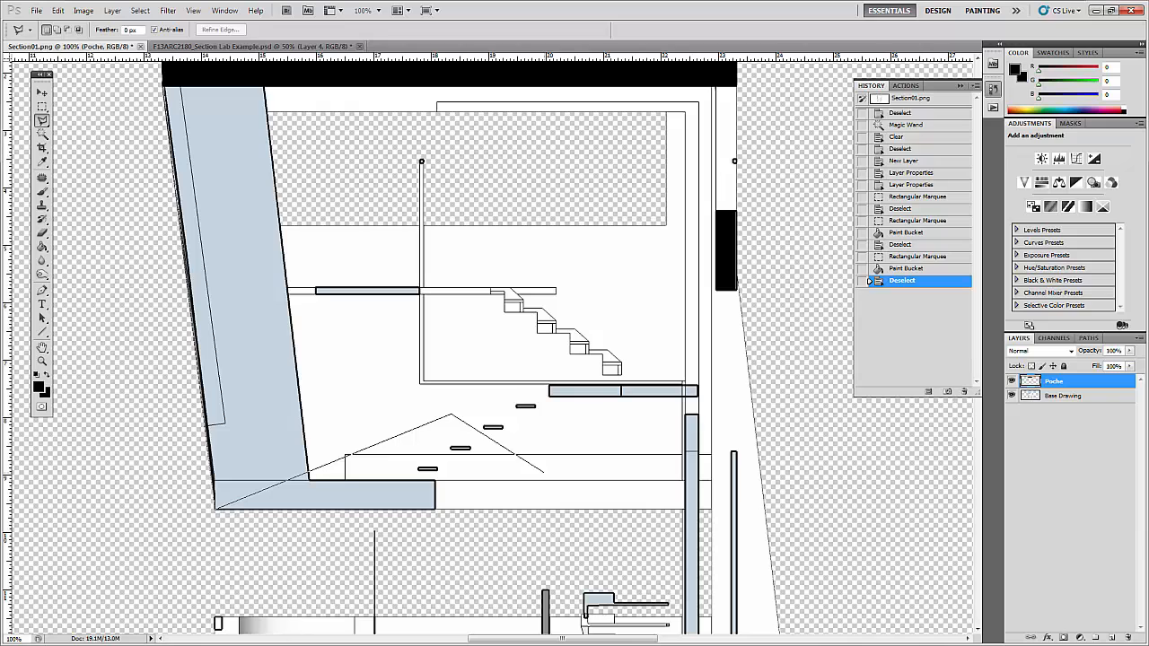
key(Escape)
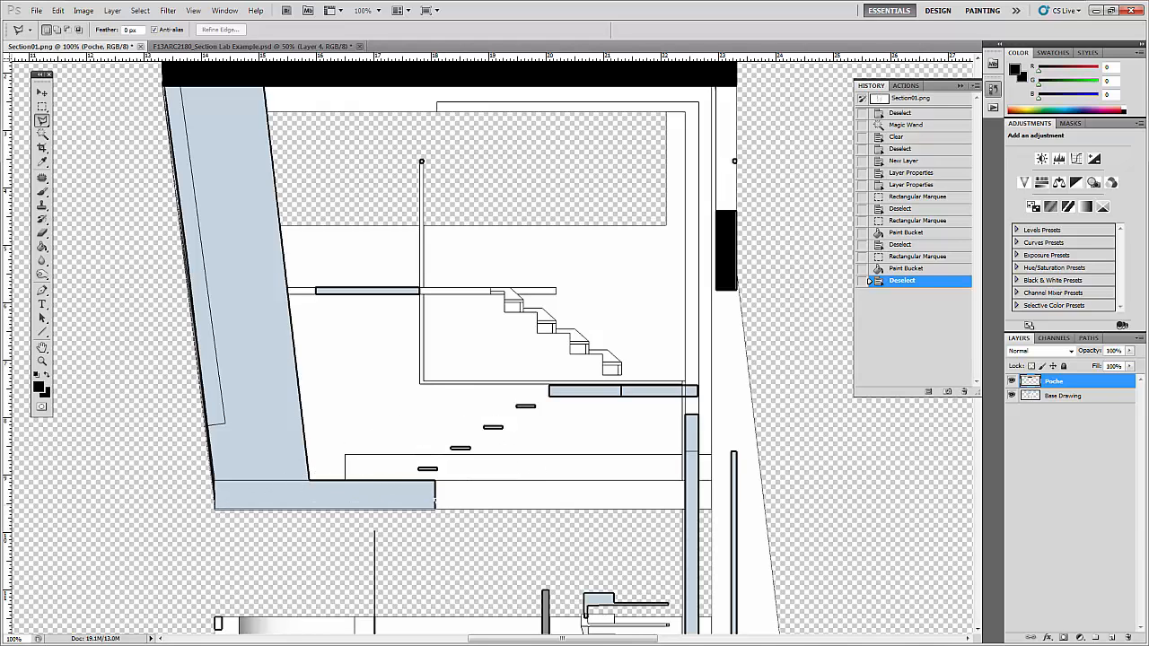
click(437, 500)
click(308, 474)
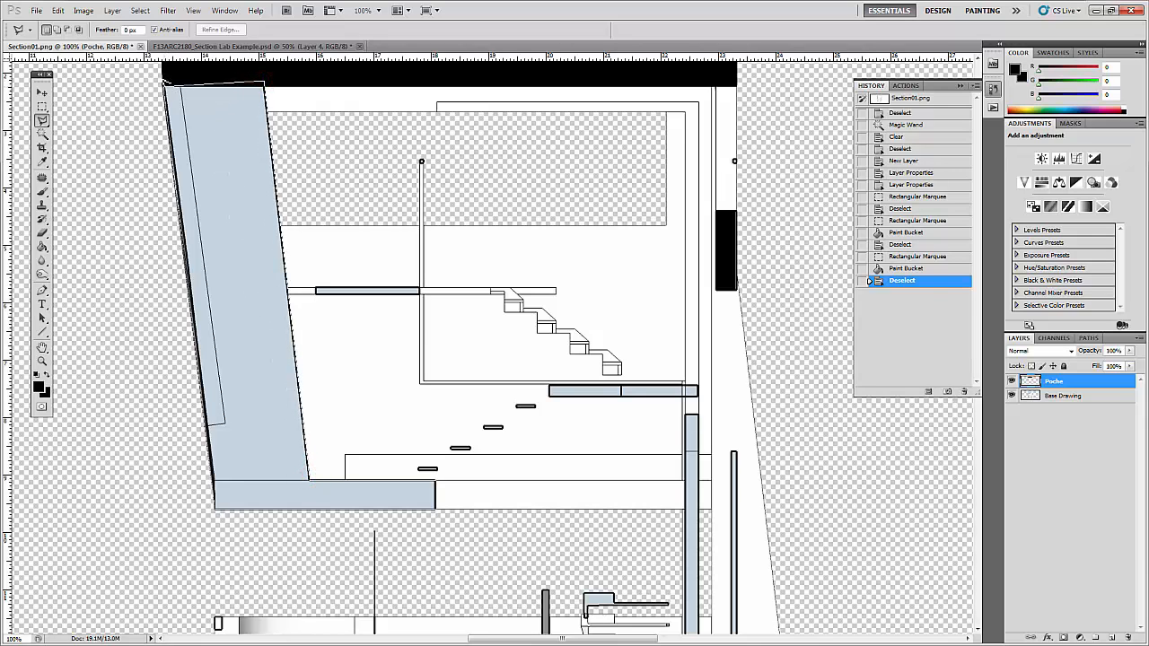
click(165, 83)
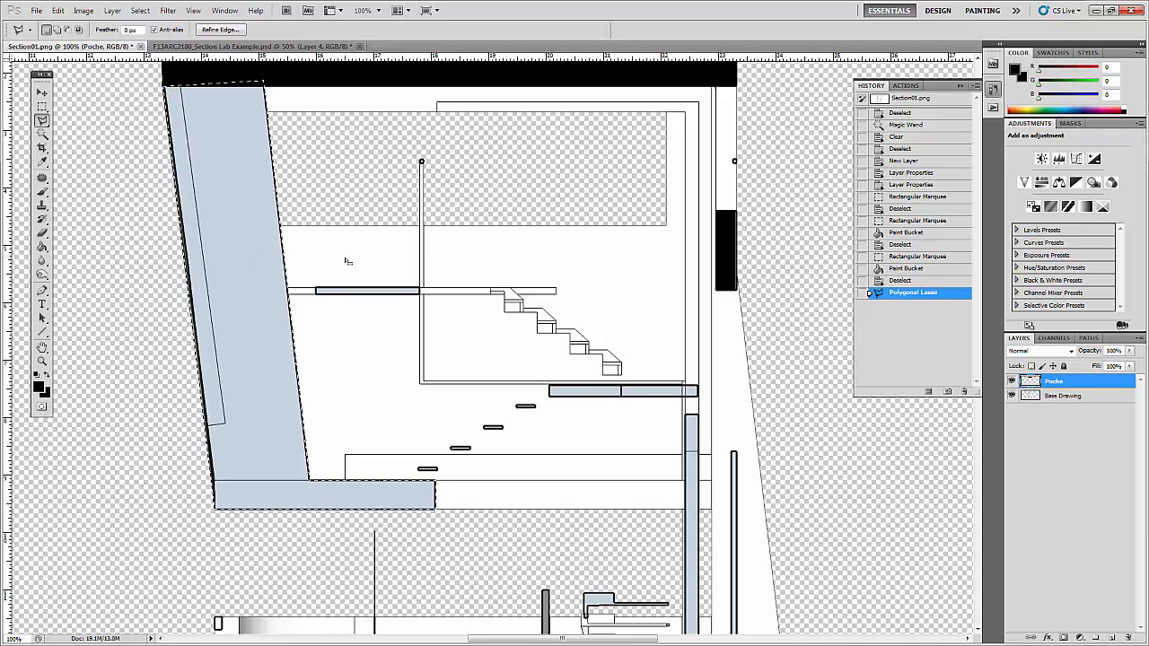
key(g)
click(243, 206)
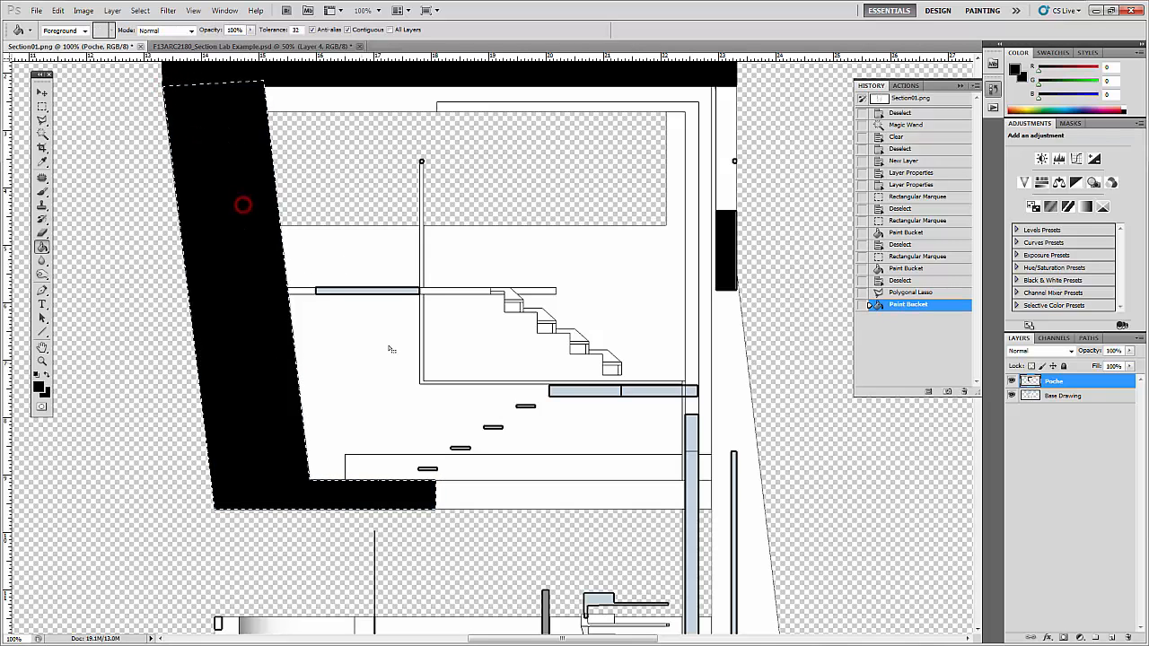
key(ctrl+d)
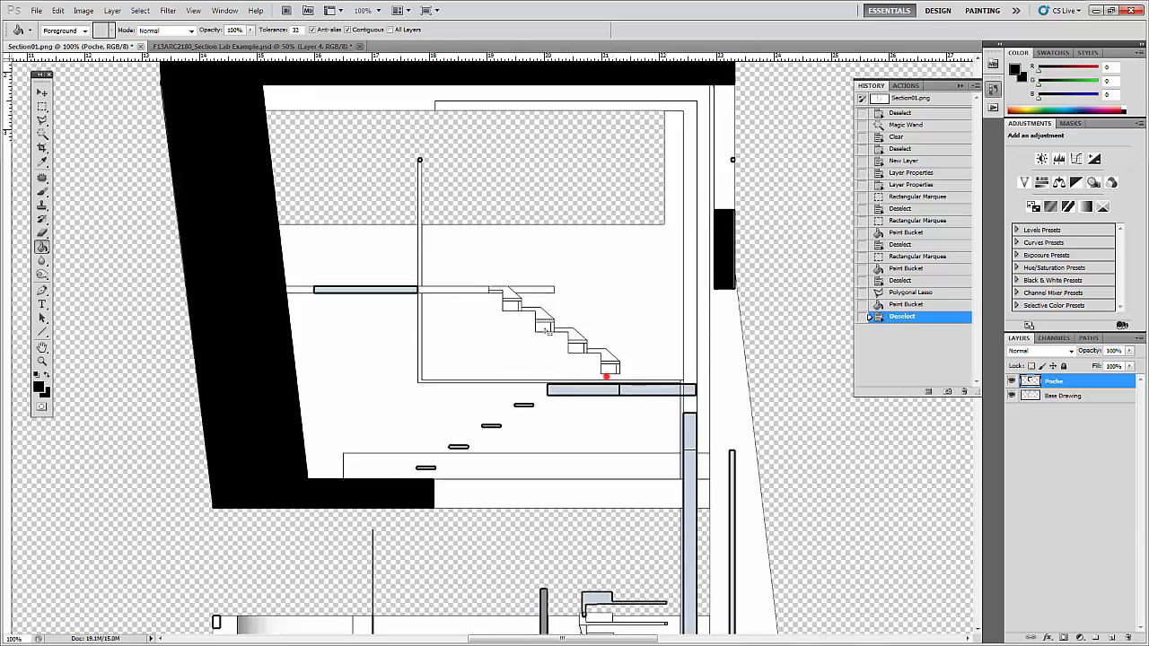
- On the Base Drawing layer, use the Magic Wand to select the stair landing slab and both parts of the tall wall below it
scroll(547, 330, down, 5)
scroll(546, 331, right, 3)
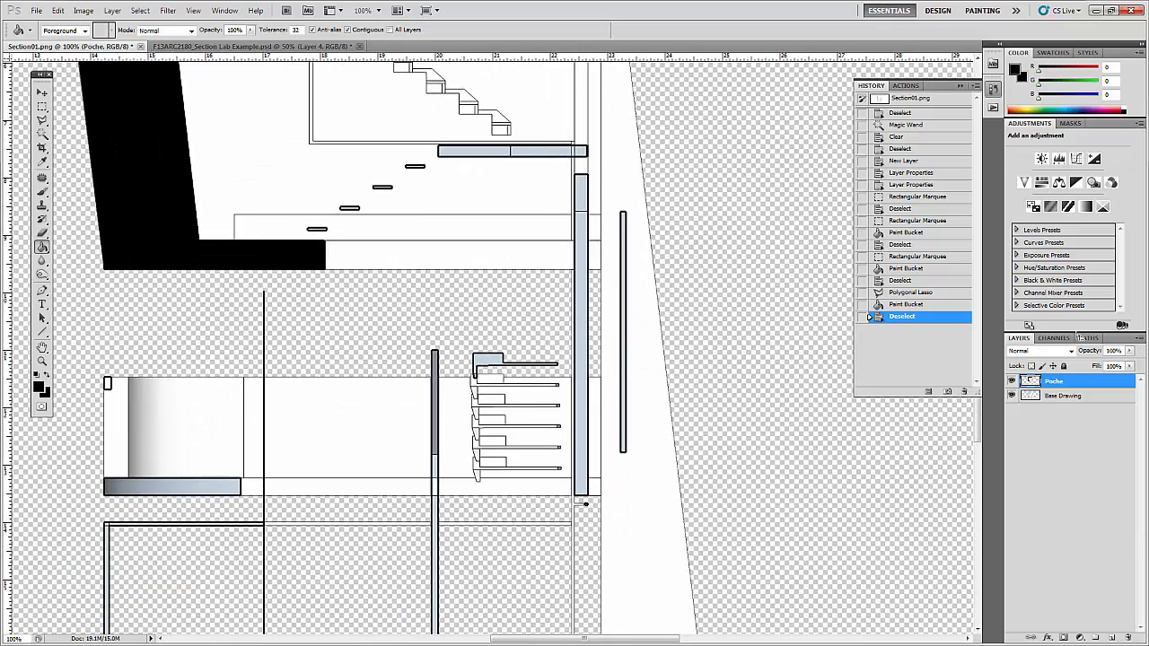
click(1066, 399)
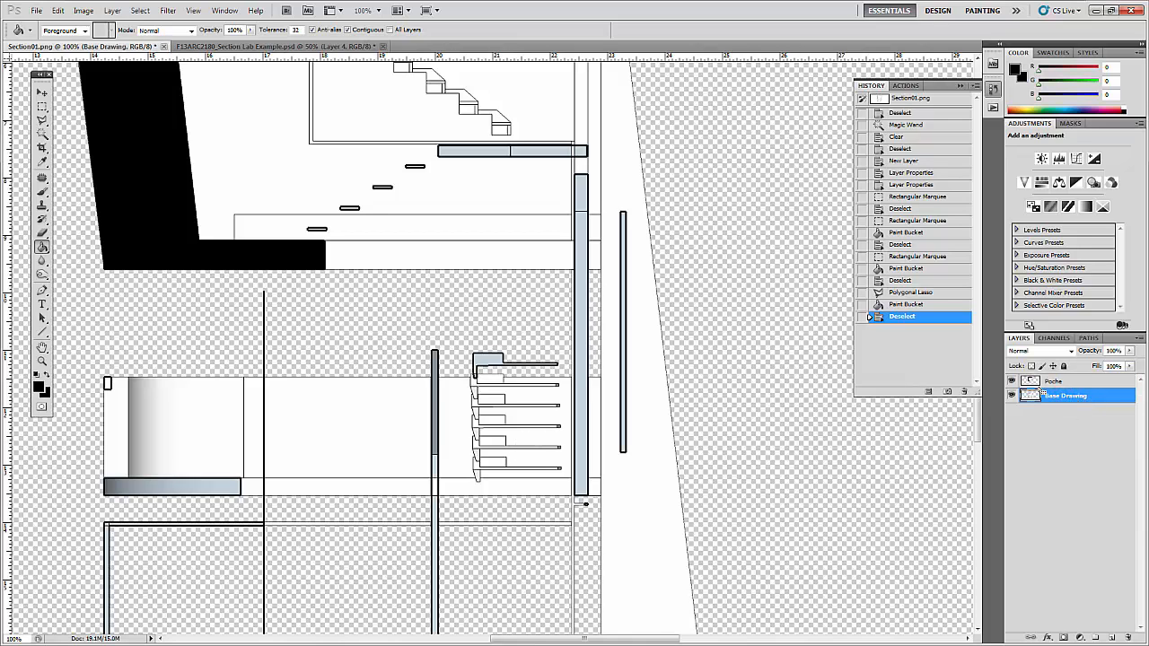
key(w)
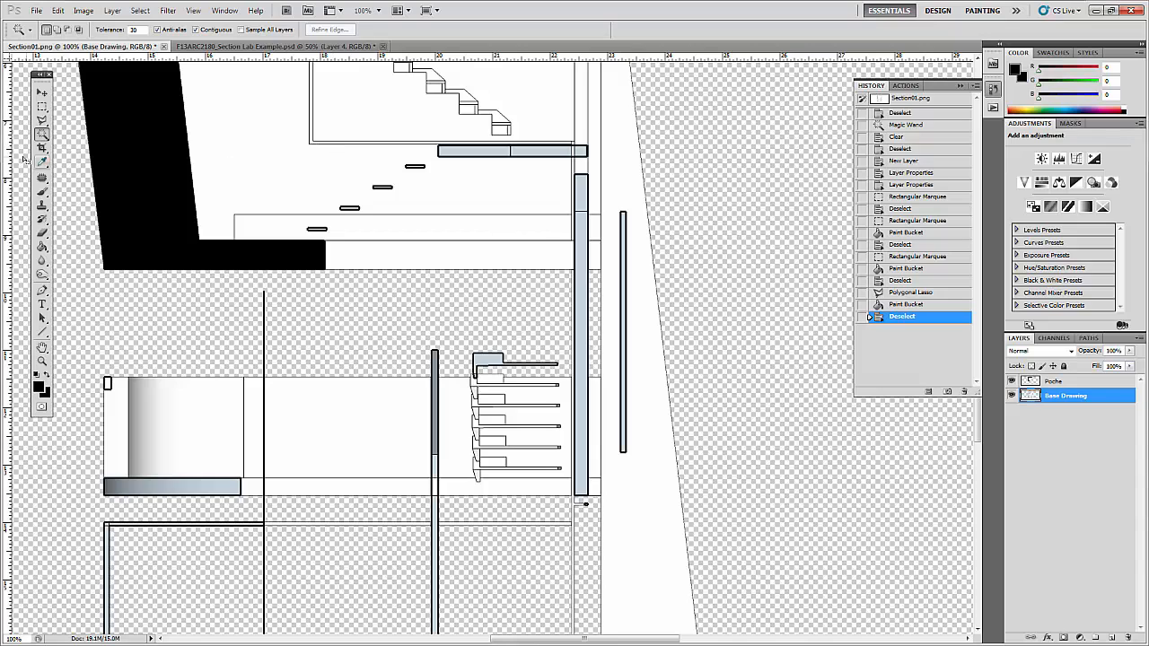
right_click(45, 132)
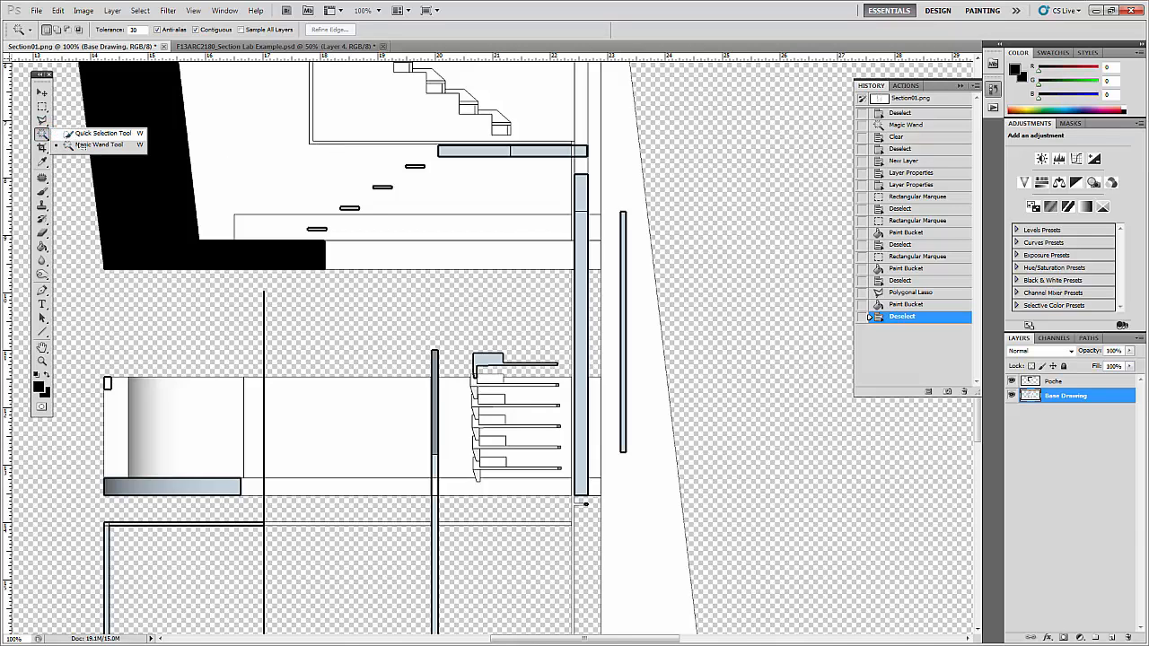
click(81, 145)
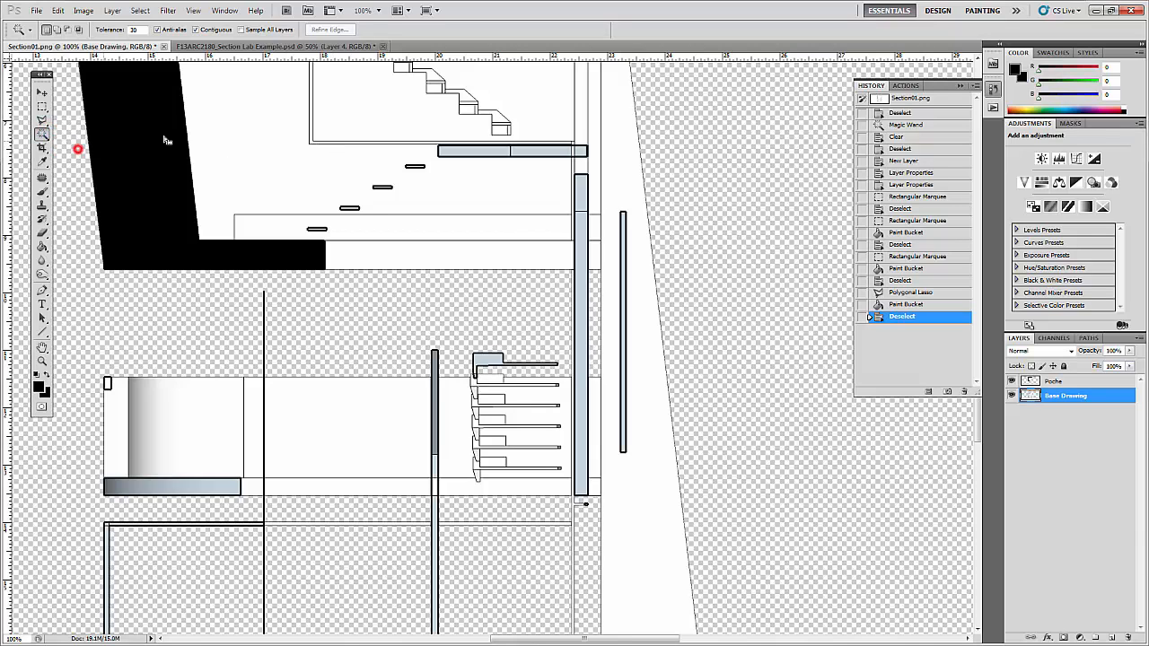
click(461, 152)
shift+click(521, 150)
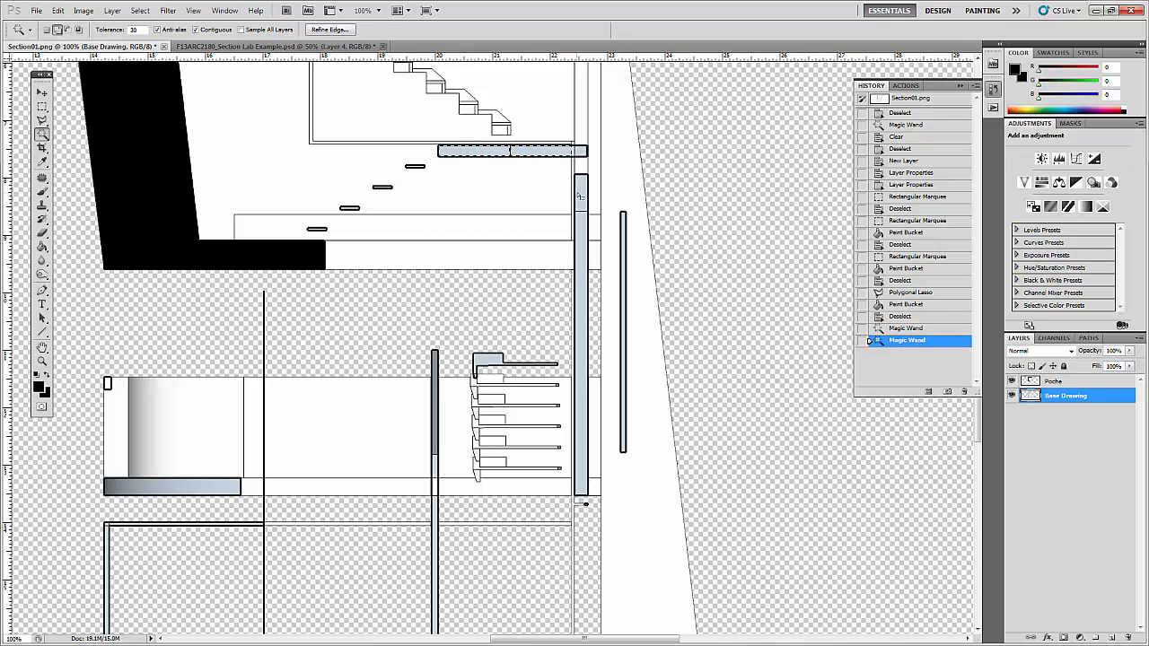
shift+click(581, 194)
shift+click(580, 229)
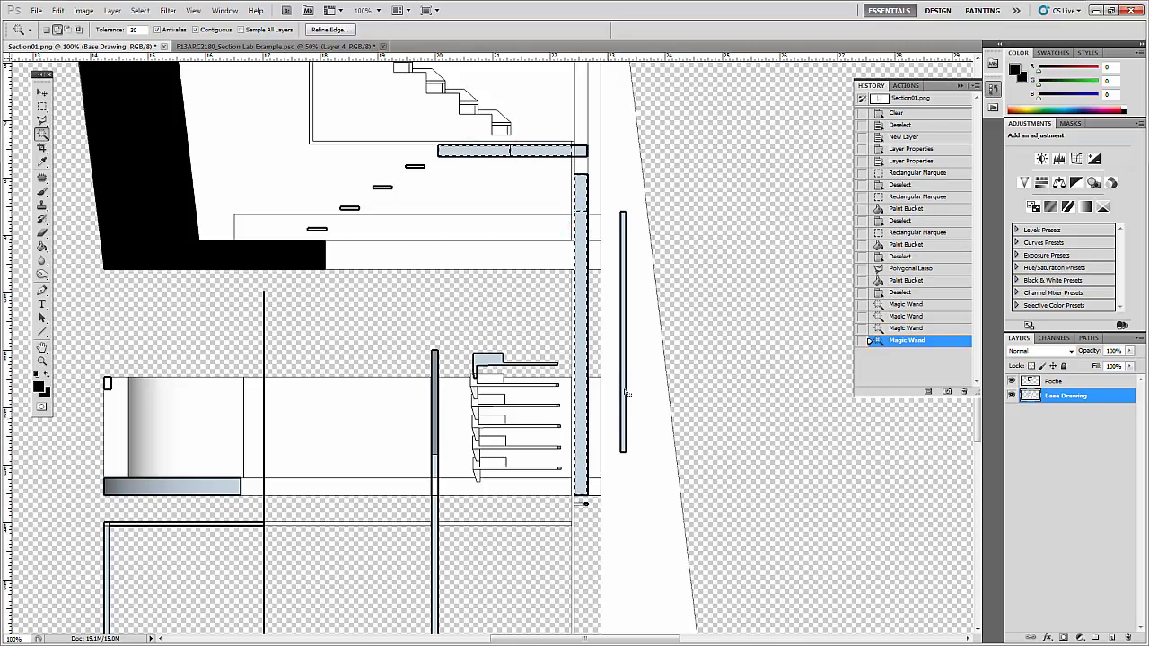
- Add the thin outer wall, the top stair piece, the lower floor slab and the small rectangle above it to the selection
shift+click(623, 332)
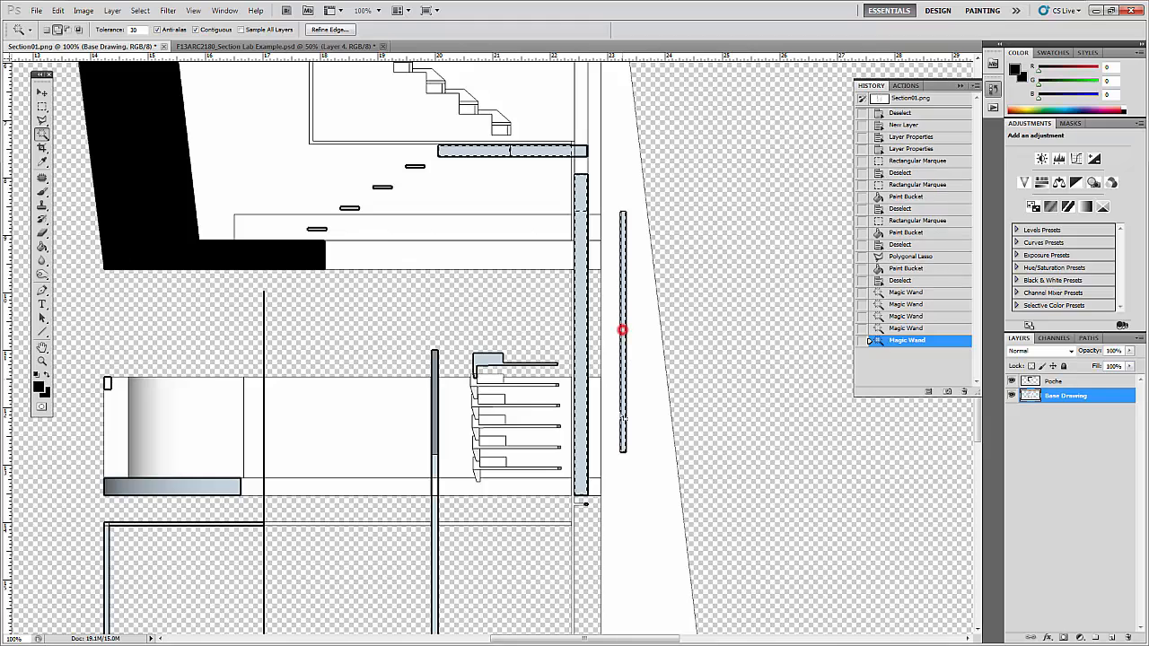
shift+click(490, 360)
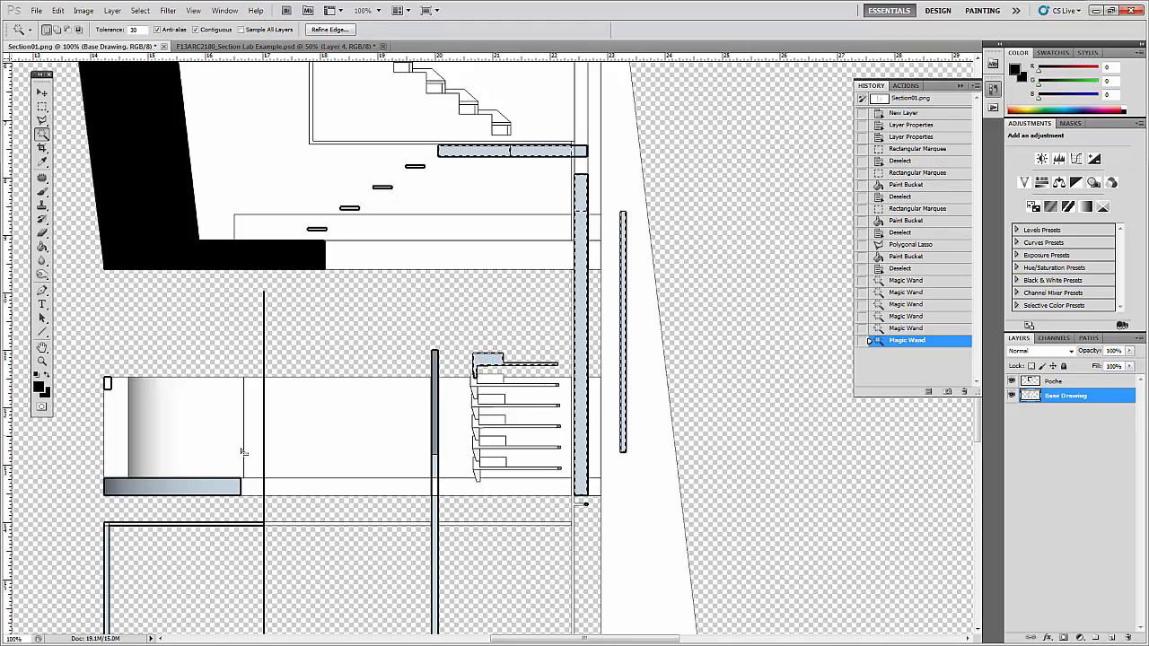
shift+click(192, 485)
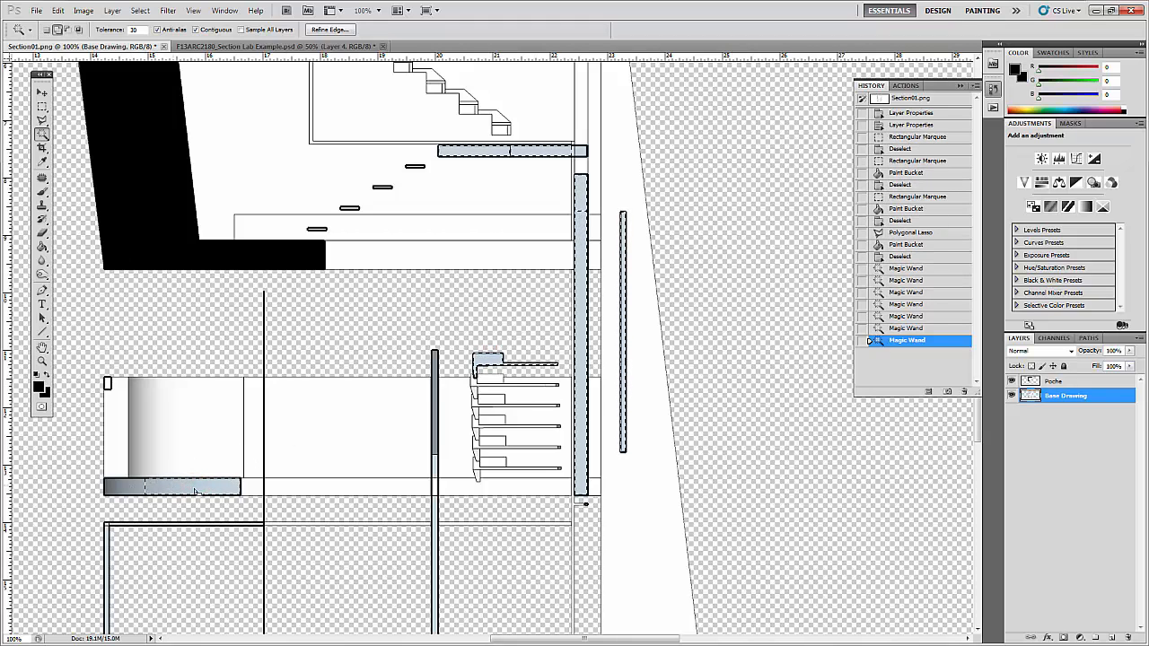
shift+click(128, 486)
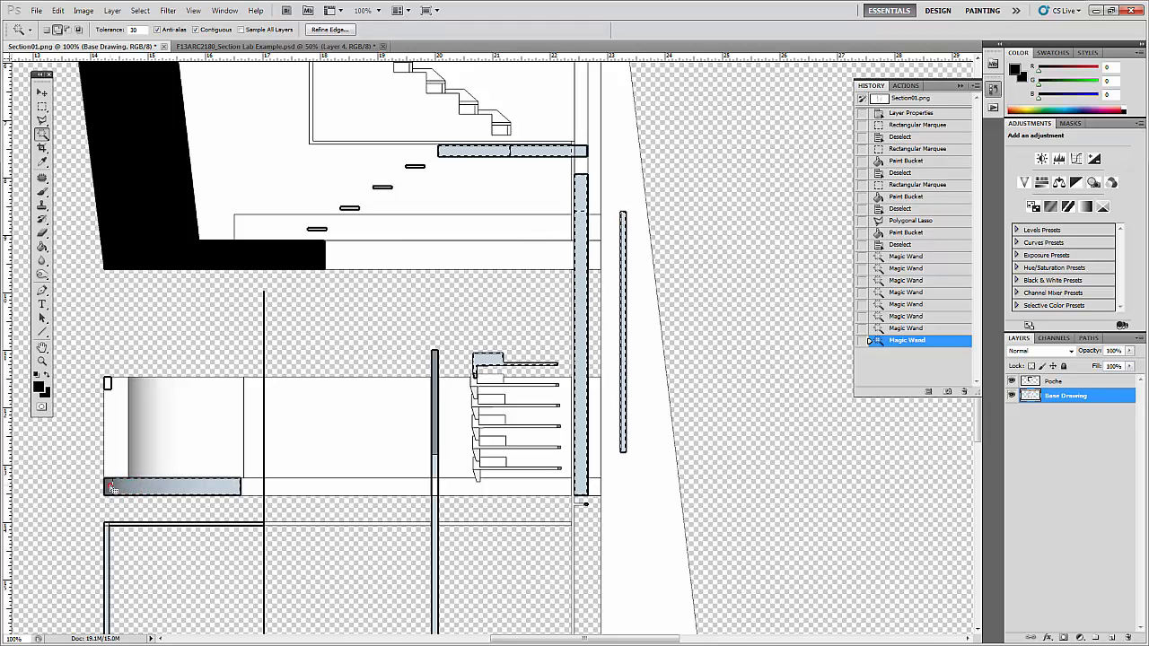
shift+click(112, 487)
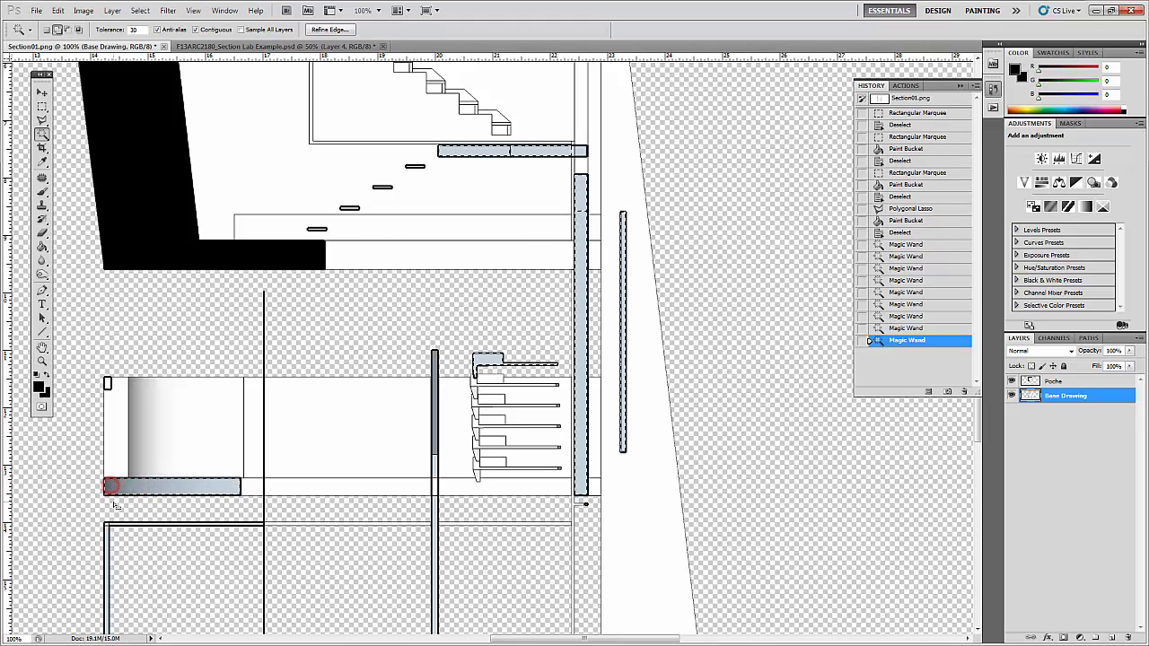
shift+click(107, 384)
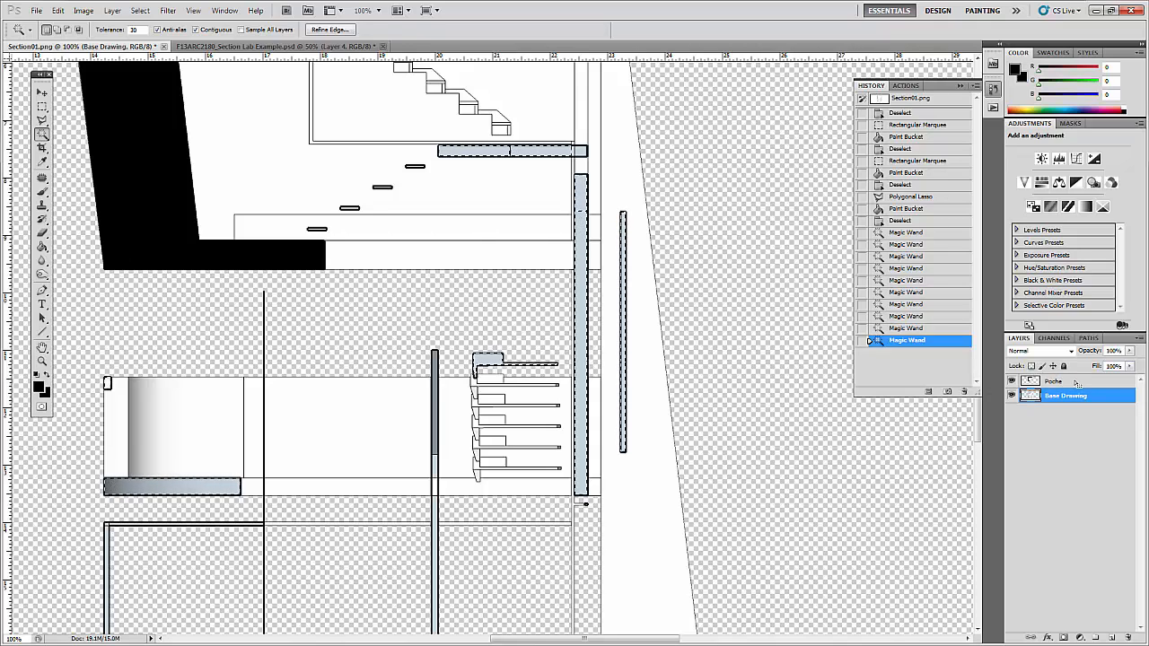
- Make the Poche layer active, fill all the selected cut pieces with black using the Paint Bucket, and deselect
click(1076, 381)
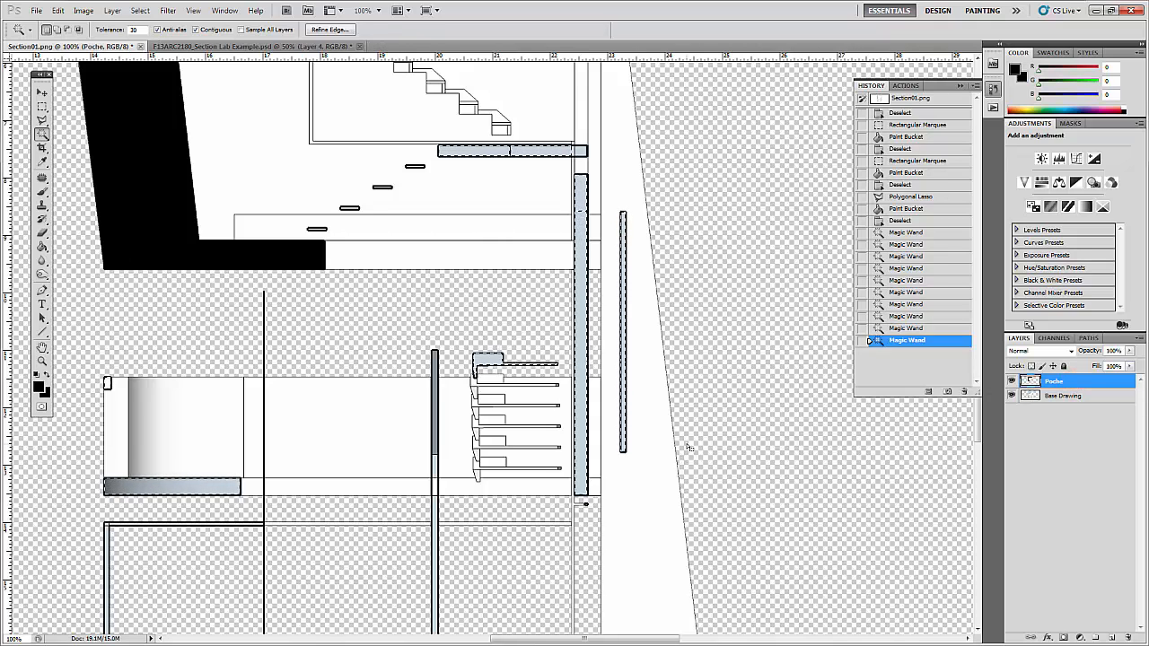
key(g)
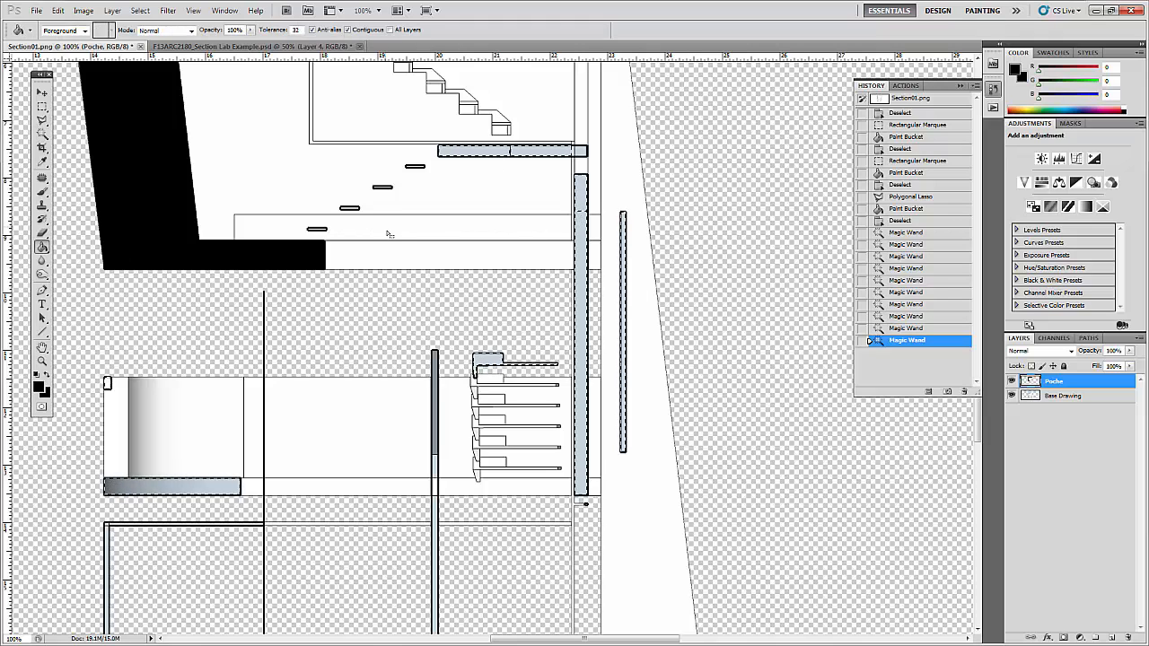
click(489, 152)
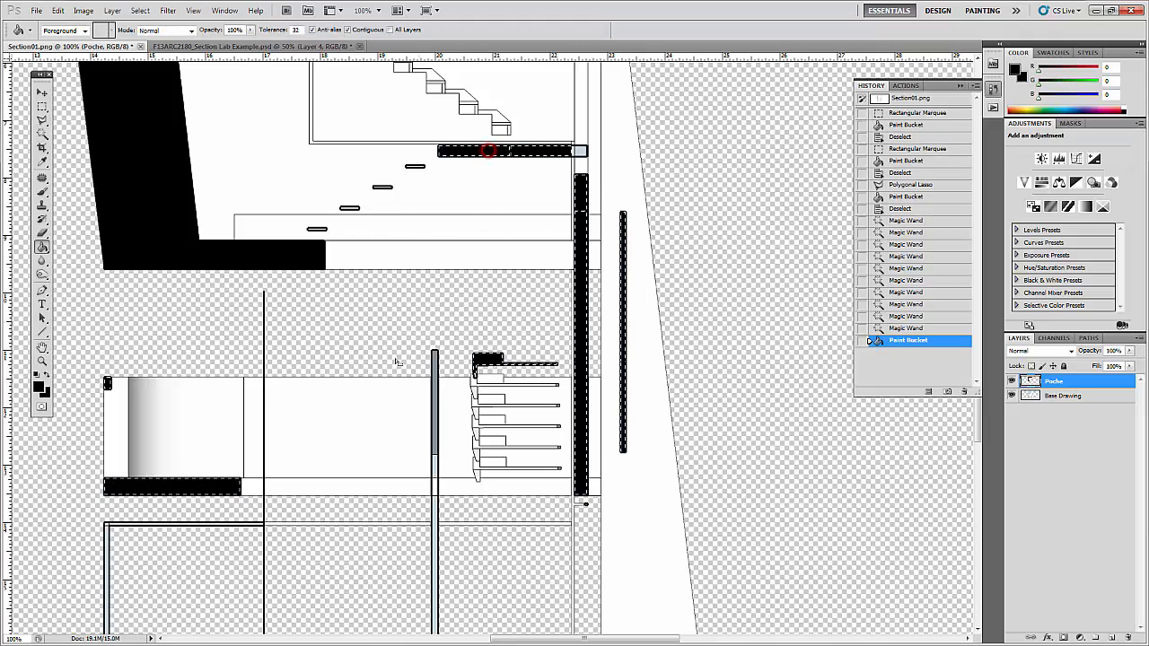
scroll(393, 368, down, 3)
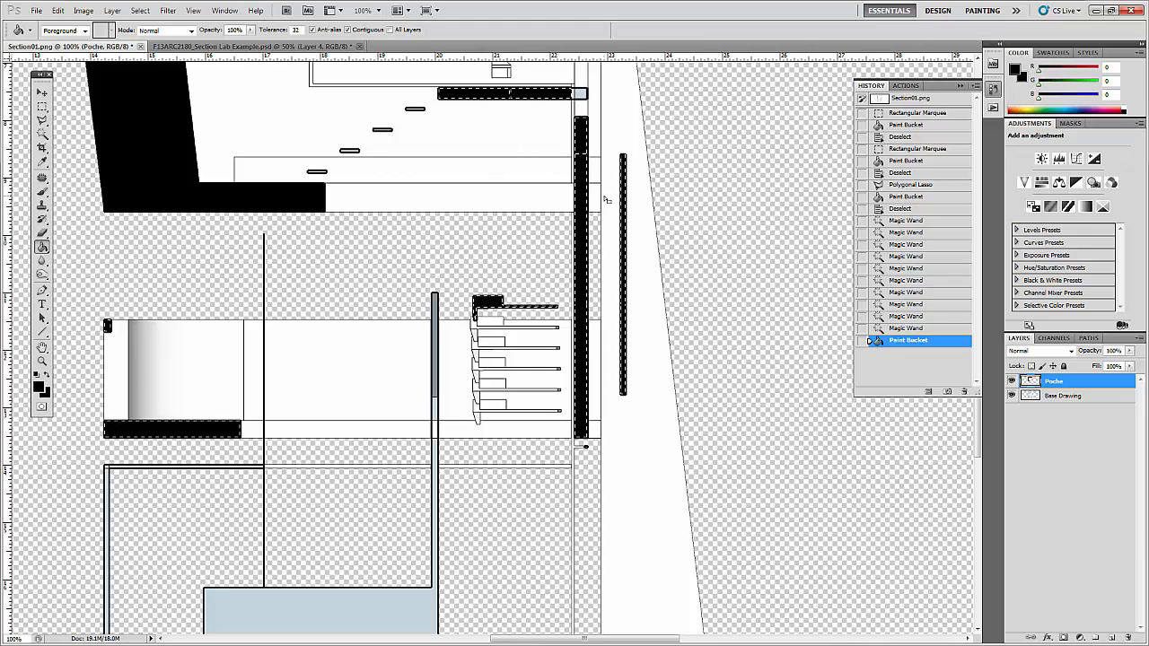
key(ctrl+d)
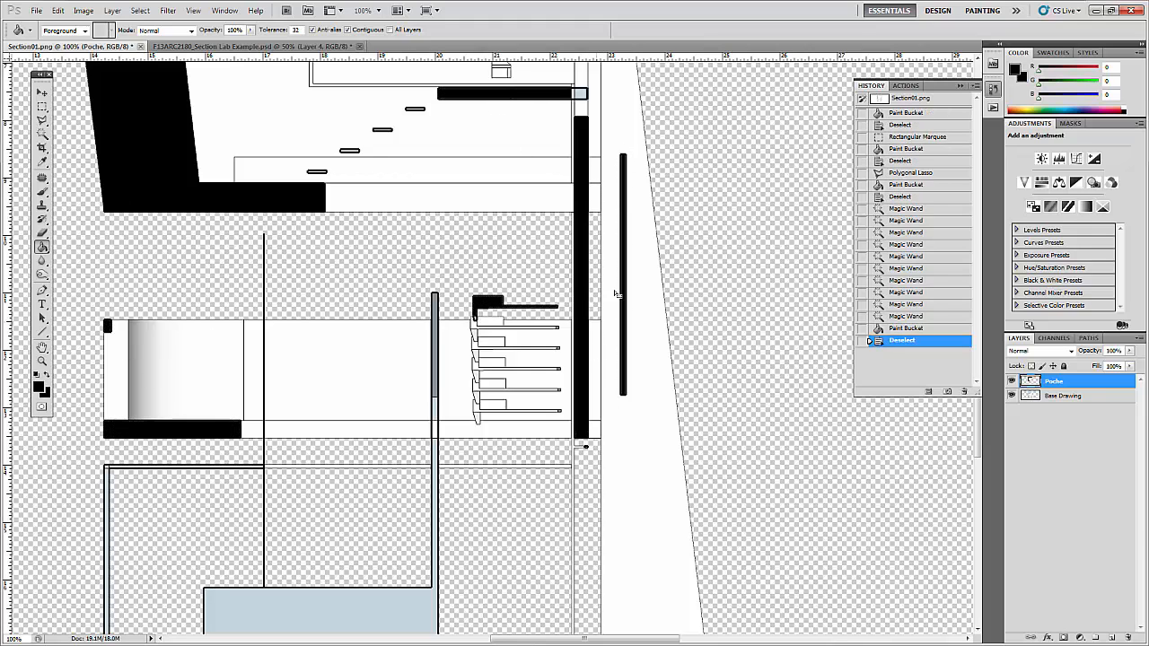
- Select the unfilled end of the stair landing slab with the Rectangular Marquee and fill it with black
scroll(643, 280, up, 4)
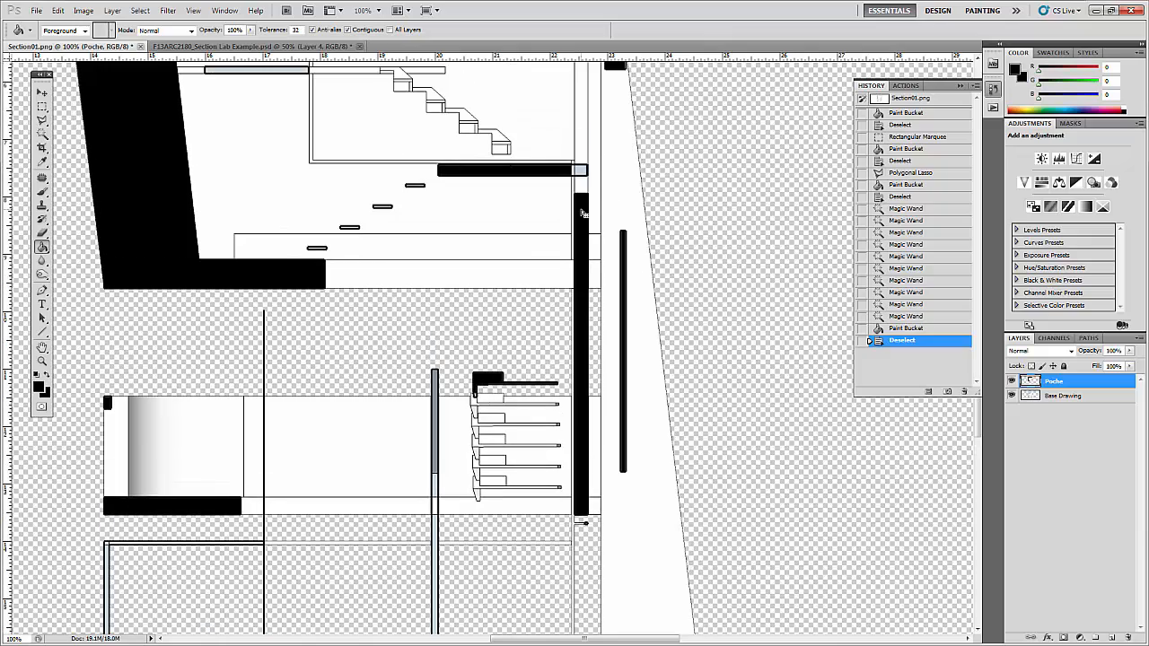
scroll(581, 214, up, 2)
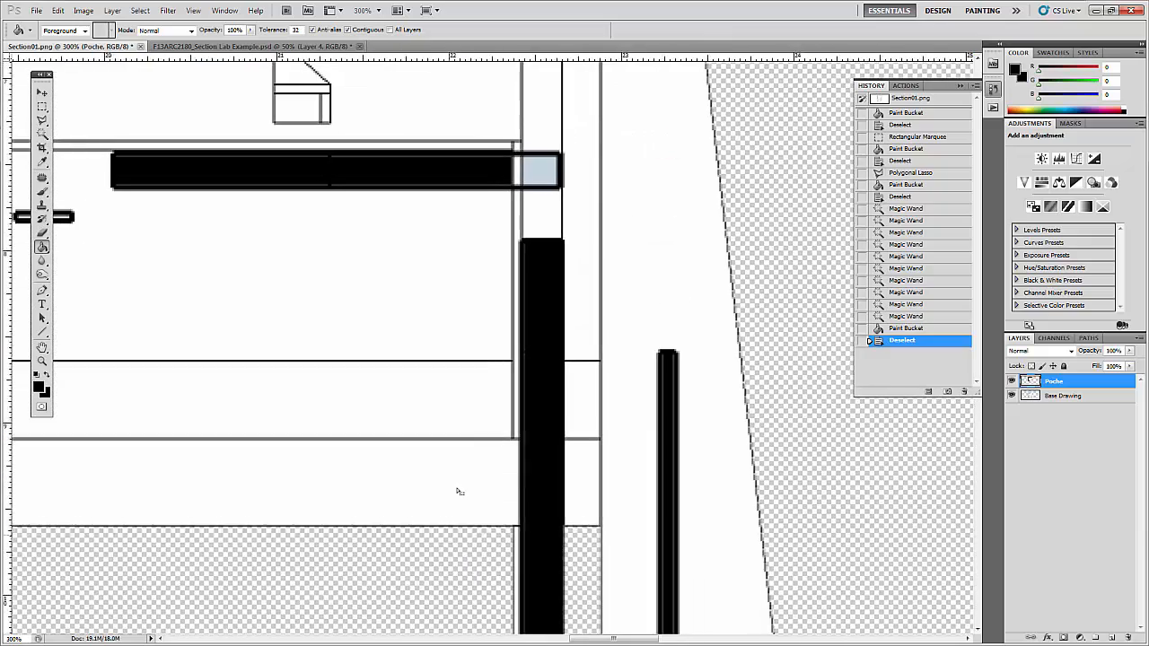
scroll(586, 237, up, 1)
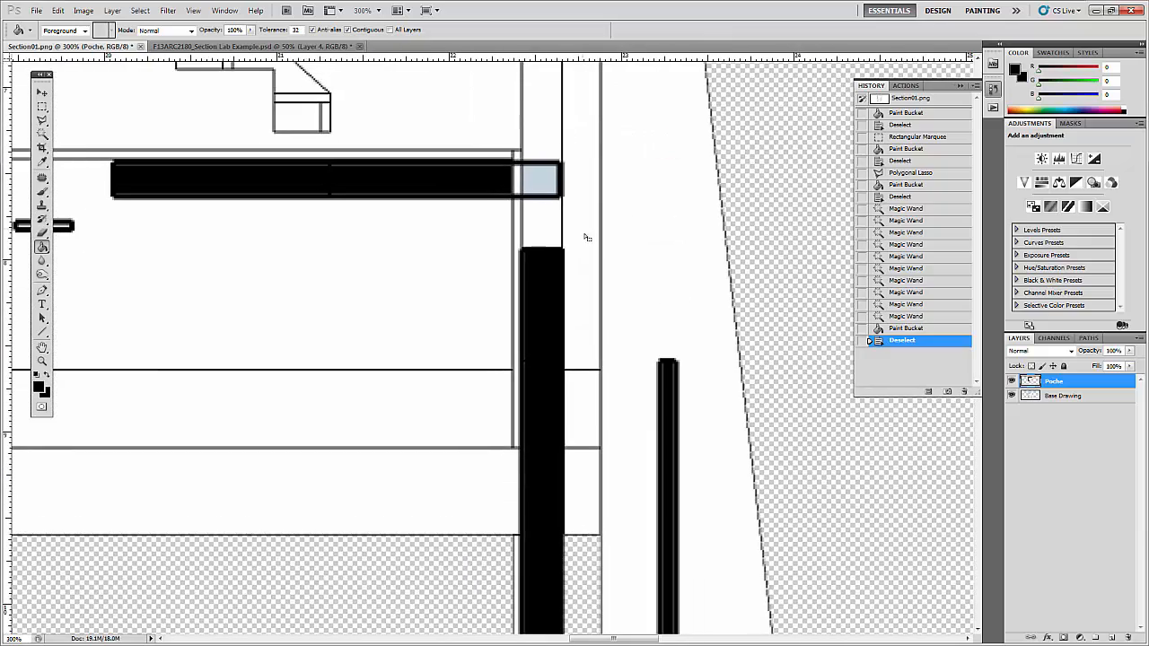
click(41, 106)
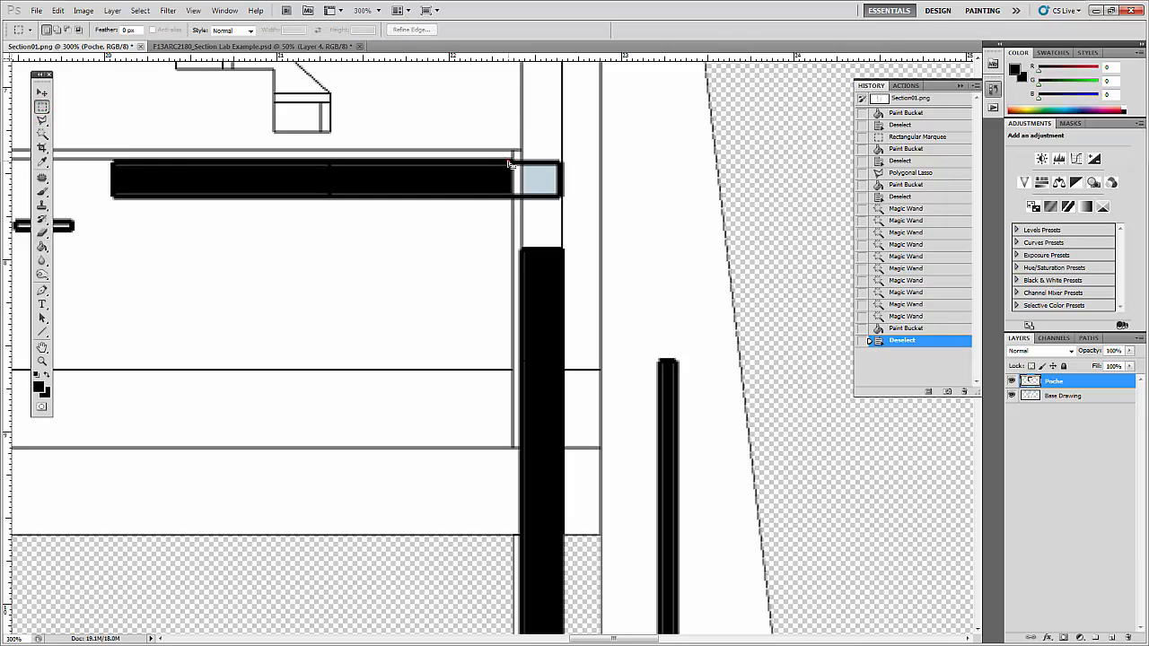
drag(509, 163, 561, 196)
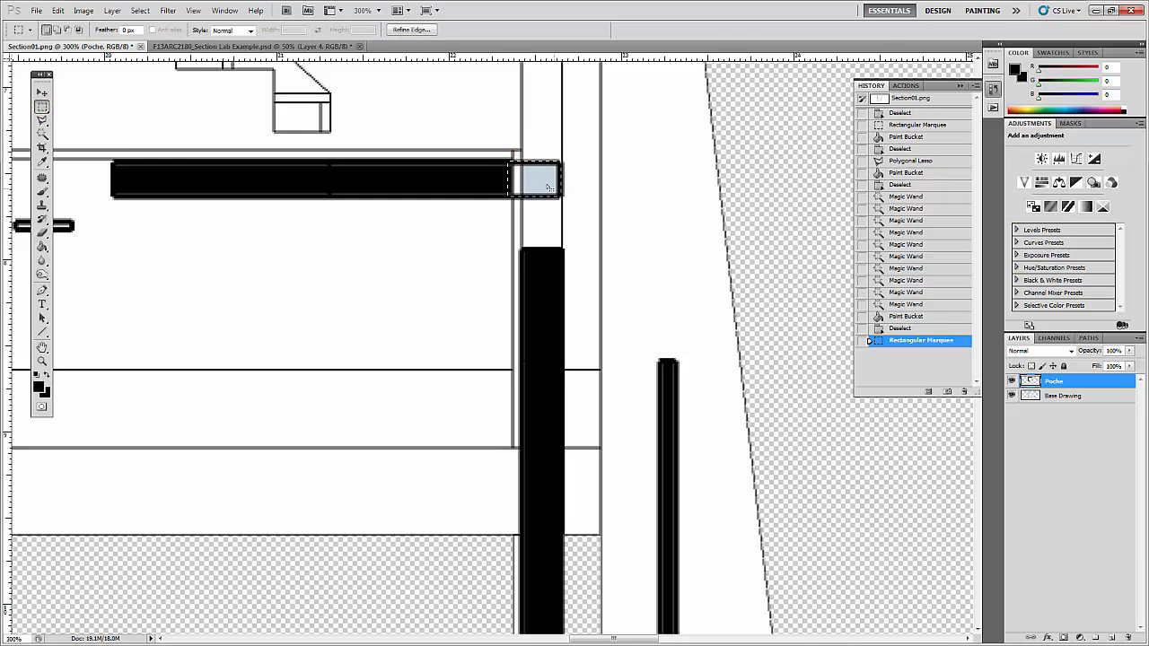
key(g)
click(544, 183)
scroll(542, 188, down, 2)
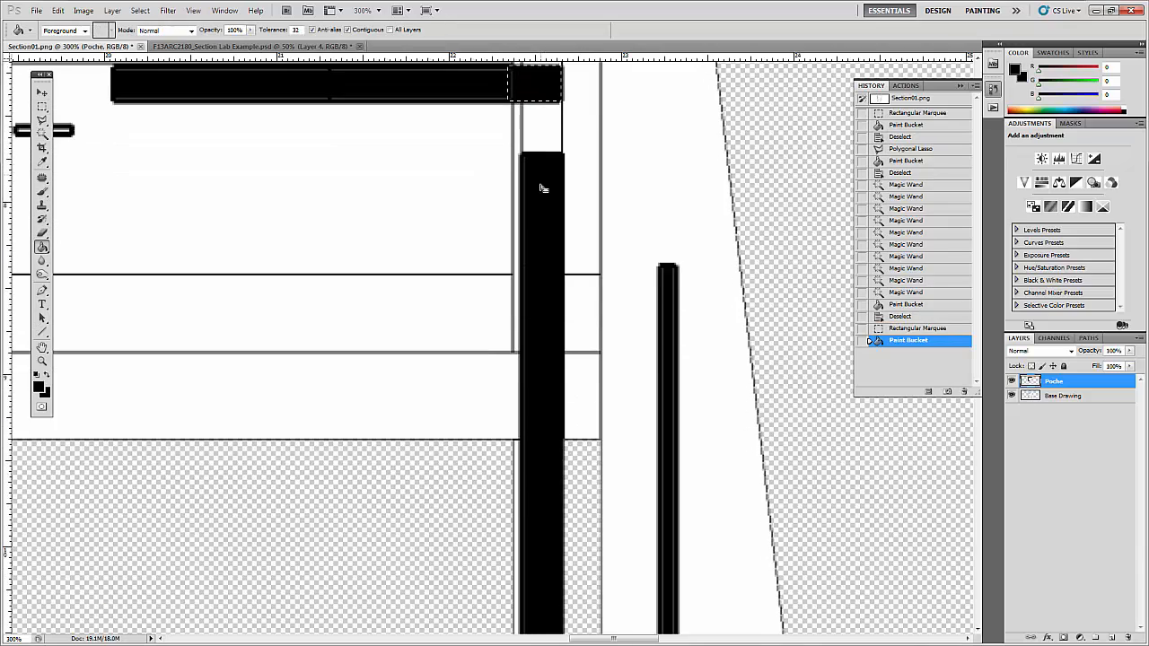
key(ctrl+minus)
drag(415, 402, 582, 178)
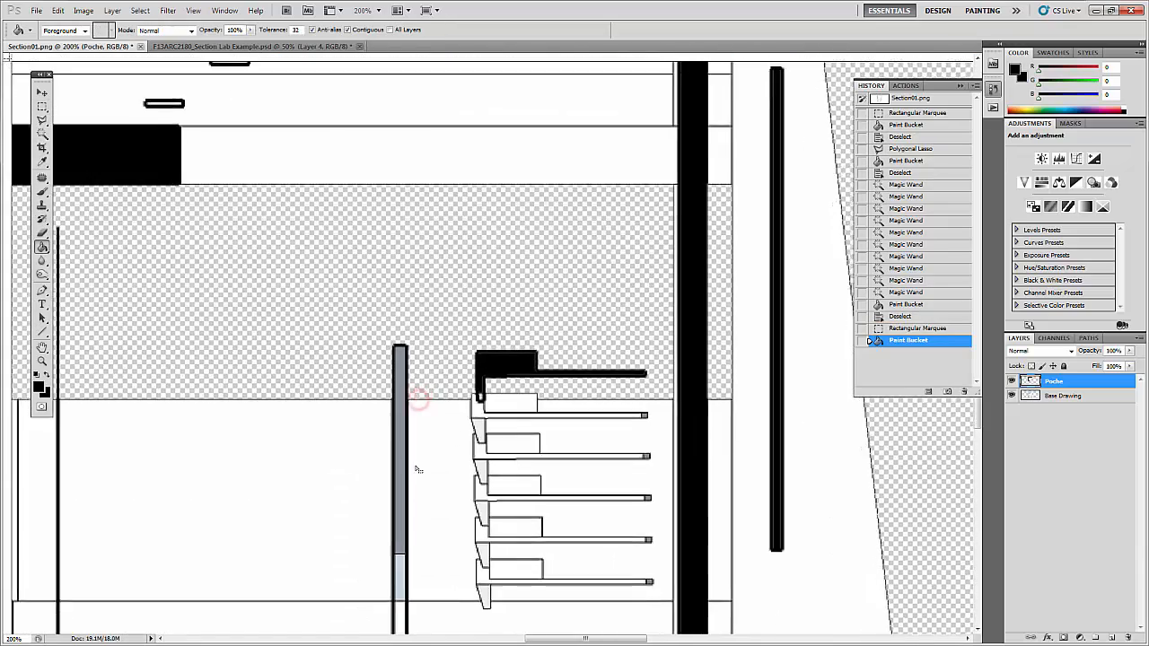
- Select the full height of the tall narrow wall beside the stacked stair treads with the Rectangular Marquee and fill it with black
drag(418, 470, 533, 206)
key(ctrl+minus)
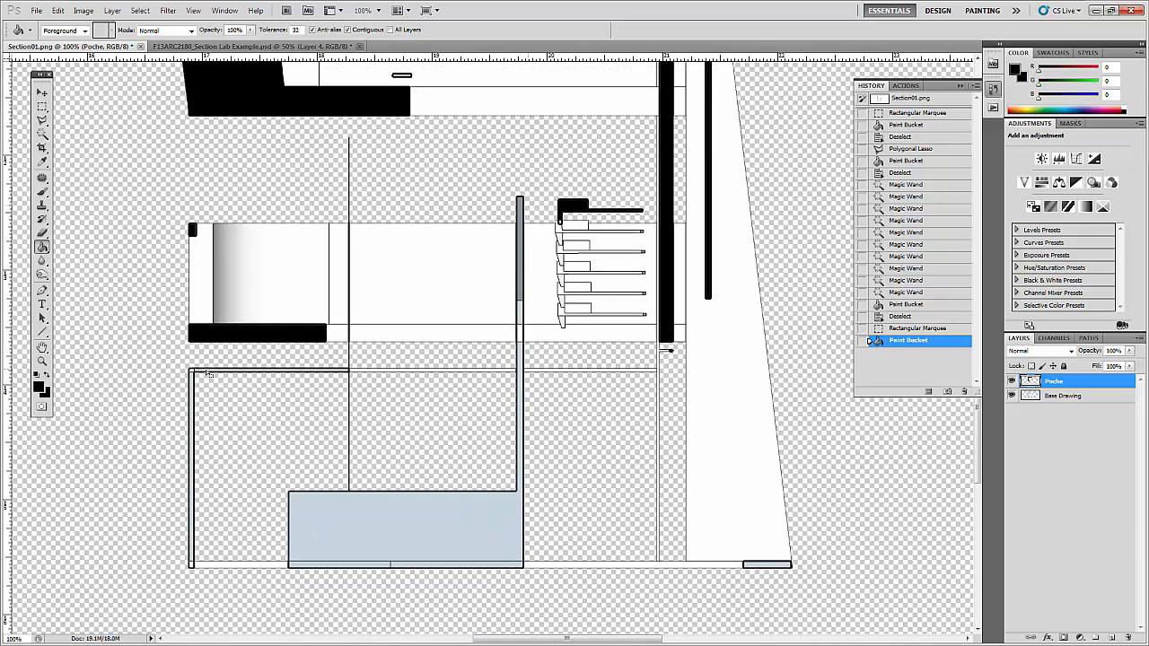
key(ctrl+plus)
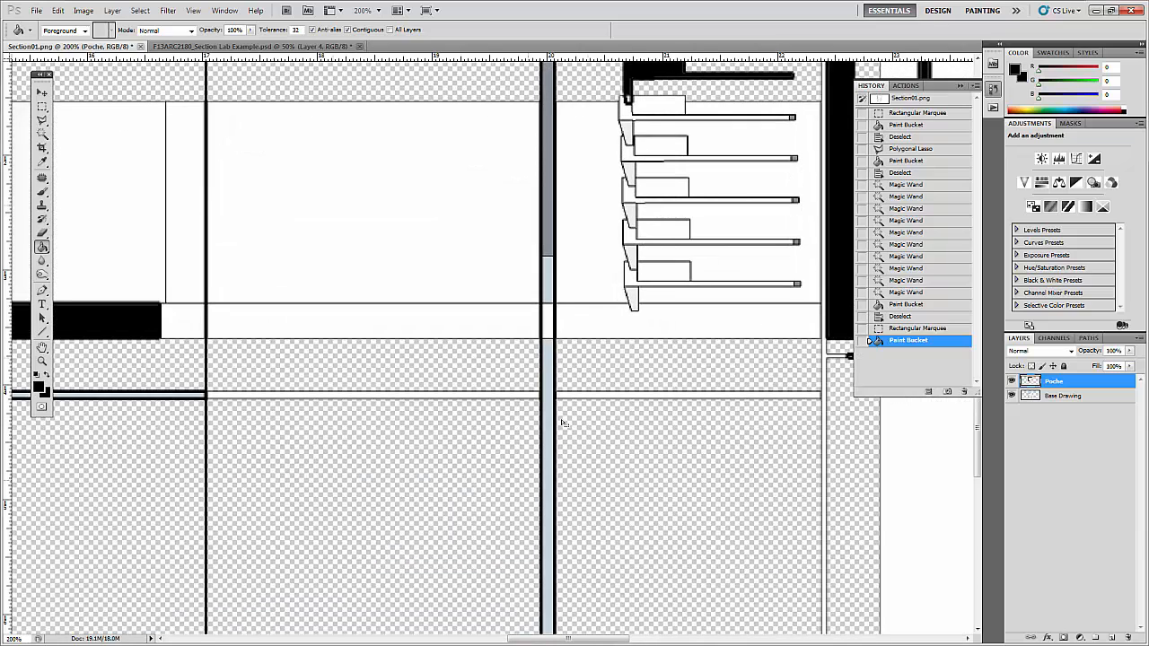
scroll(558, 268, up, 2)
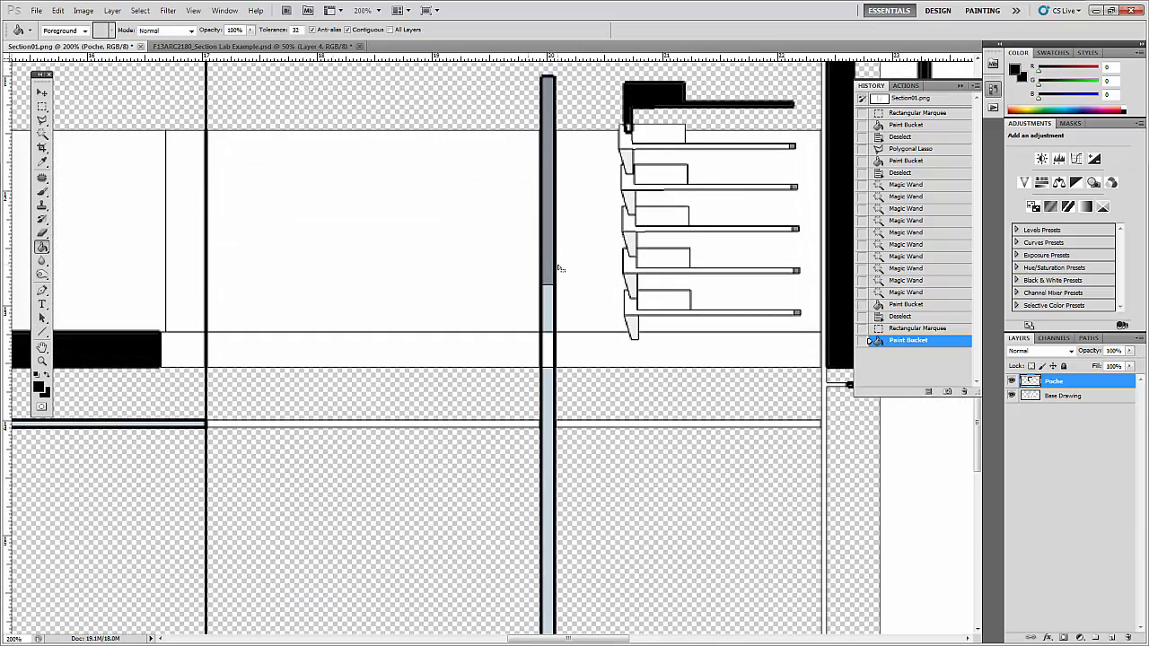
click(41, 106)
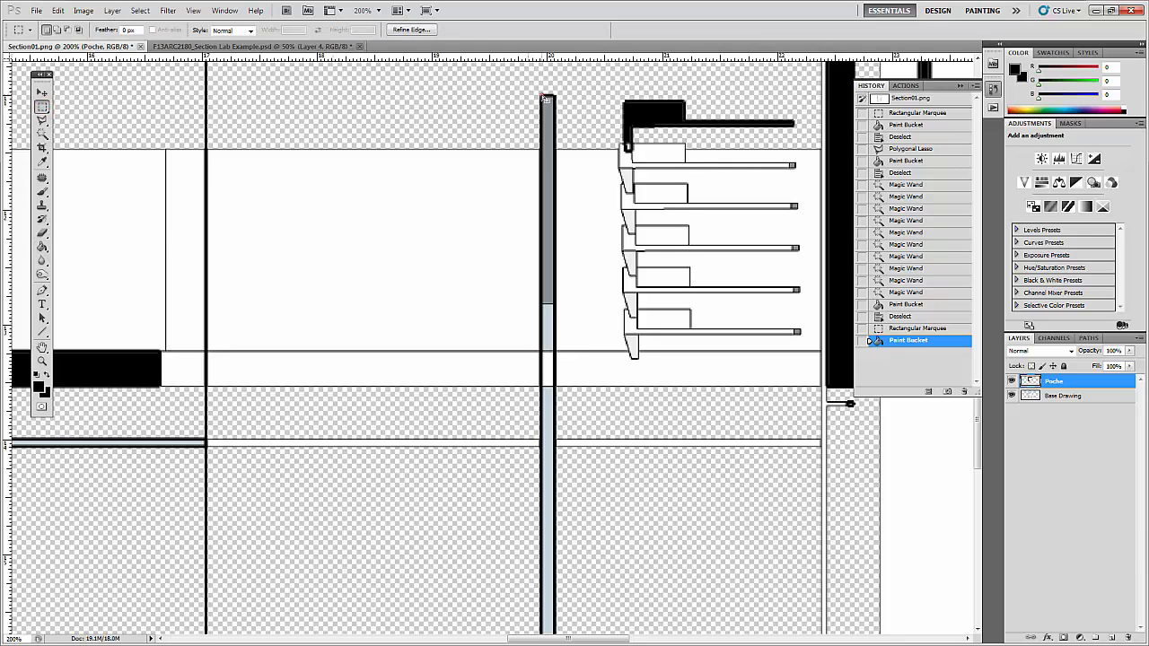
drag(545, 97, 555, 594)
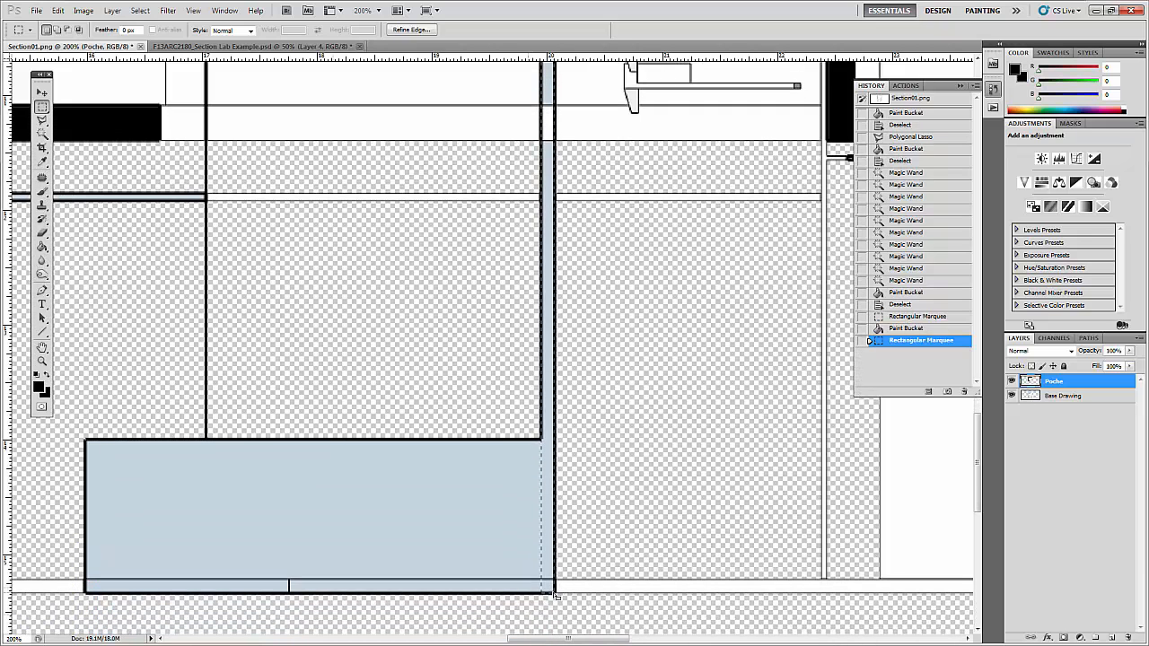
key(g)
click(548, 514)
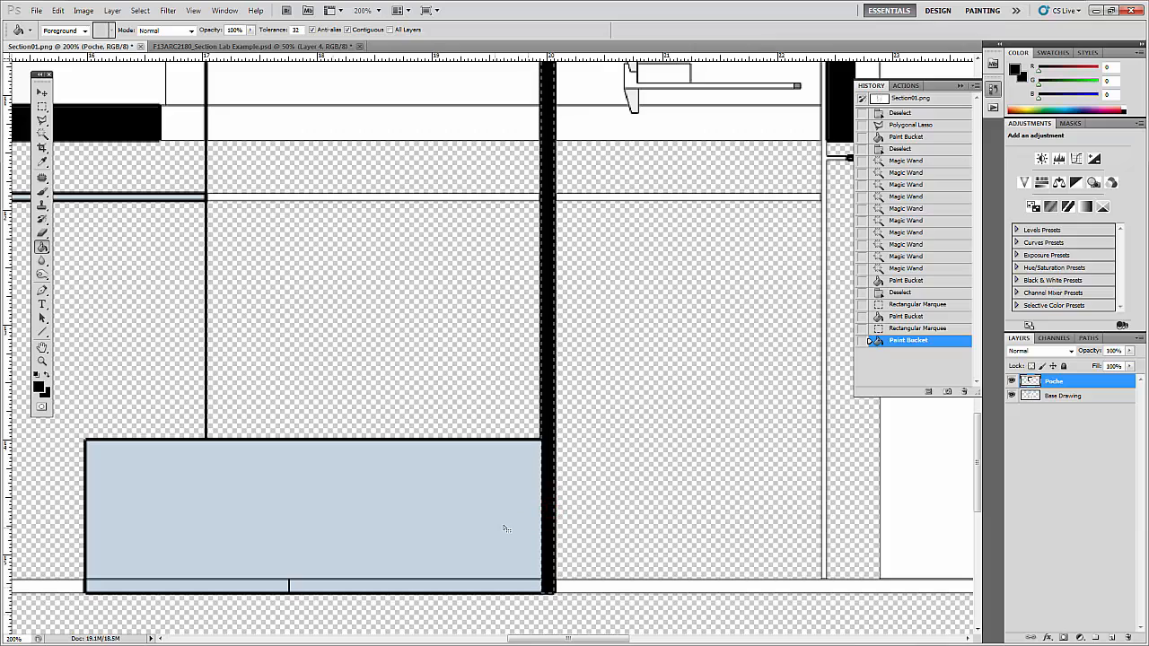
- Select the large rectangular block at the foot of the narrow wall with the Rectangular Marquee, fill it with black, and deselect
key(m)
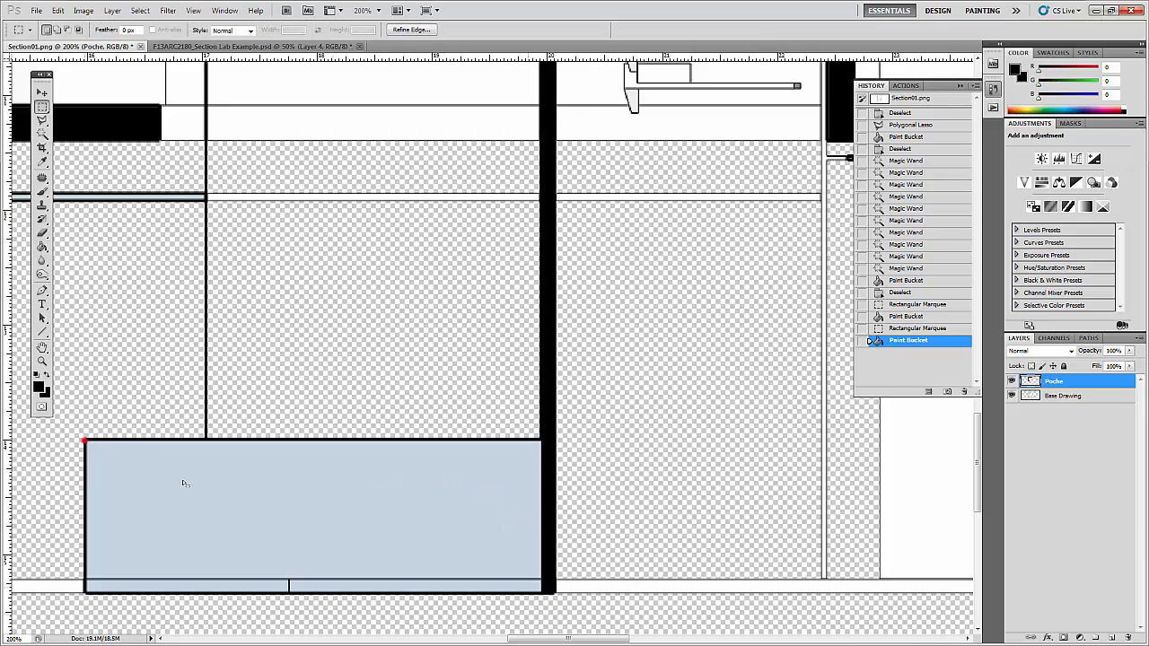
drag(83, 441, 550, 596)
key(g)
click(444, 503)
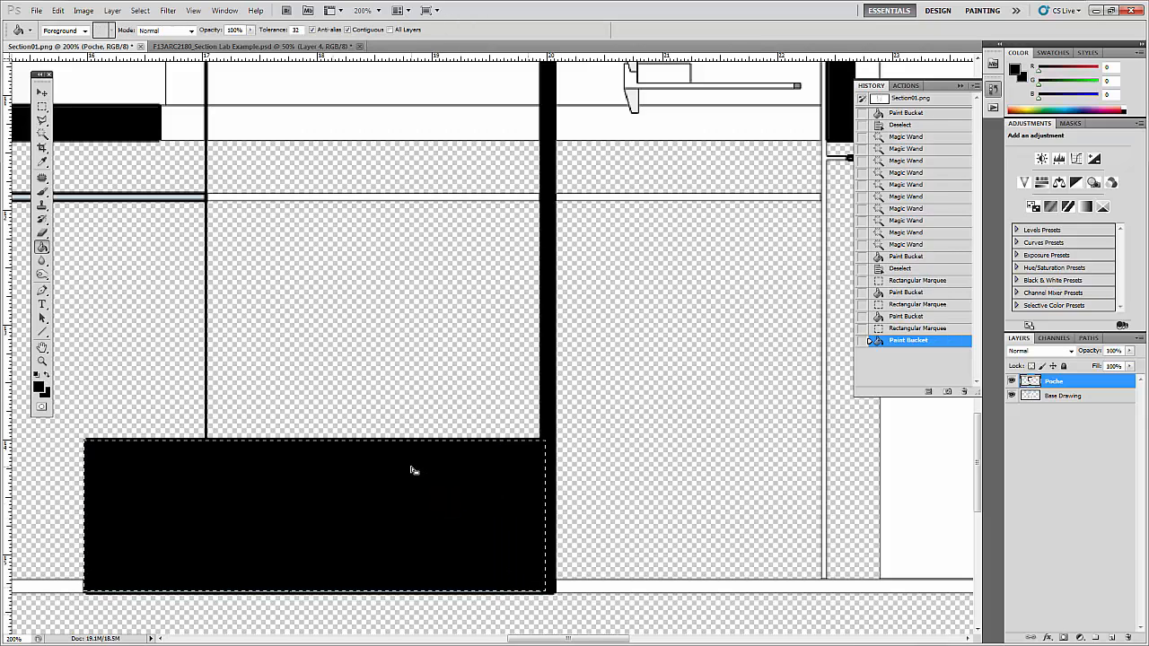
key(ctrl+d)
drag(359, 369, 721, 415)
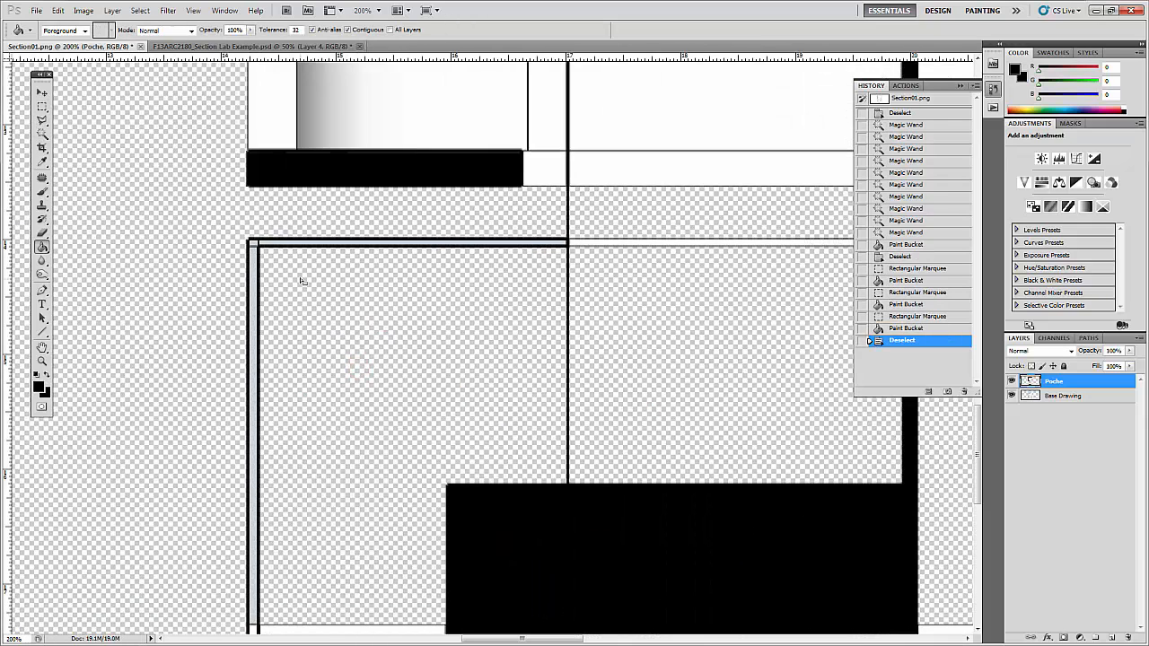
key(m)
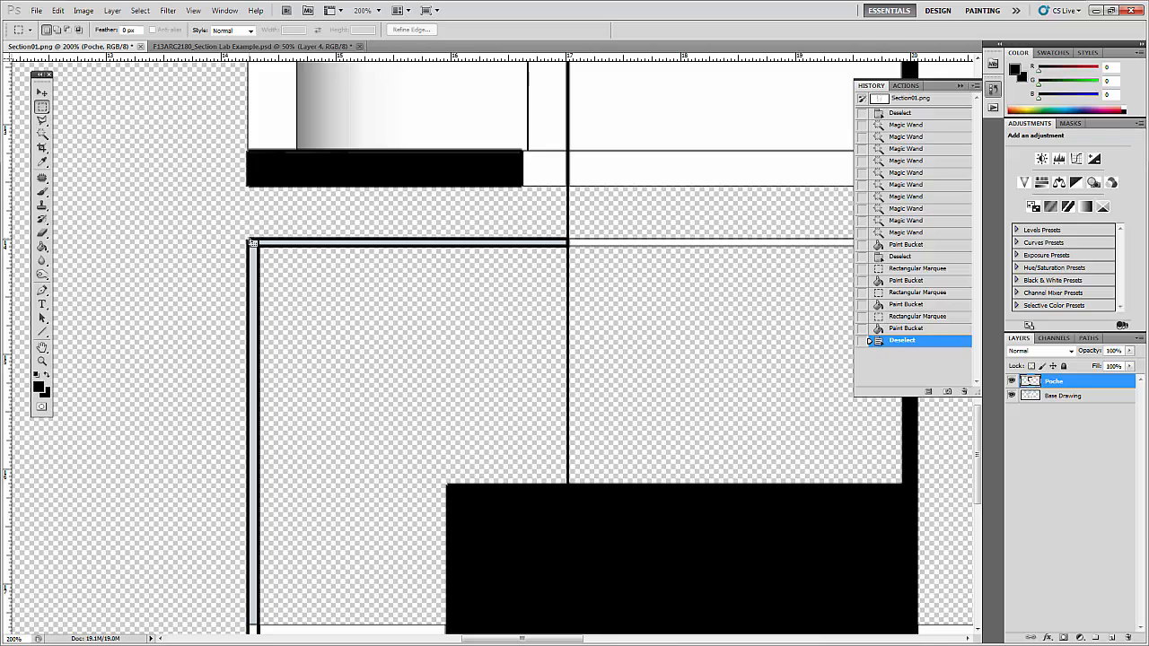
drag(460, 258, 571, 248)
click(557, 267)
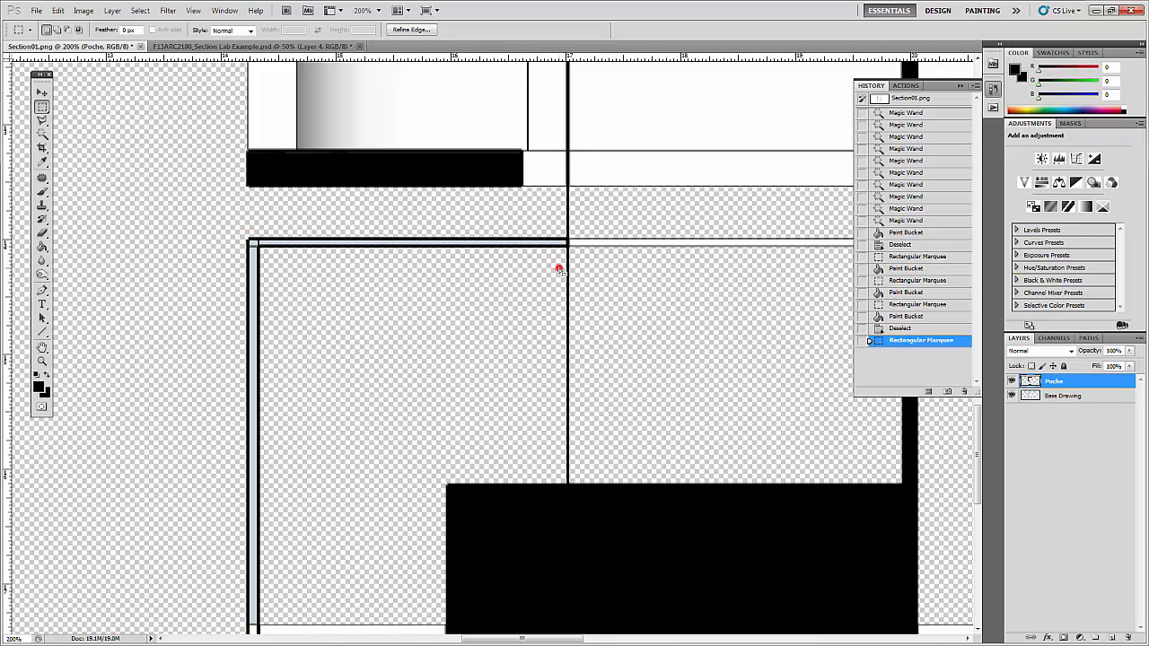
- Select the outlined floor slab beside the upper stair with the Rectangular Marquee, fill it with black, and deselect
key(ctrl+minus)
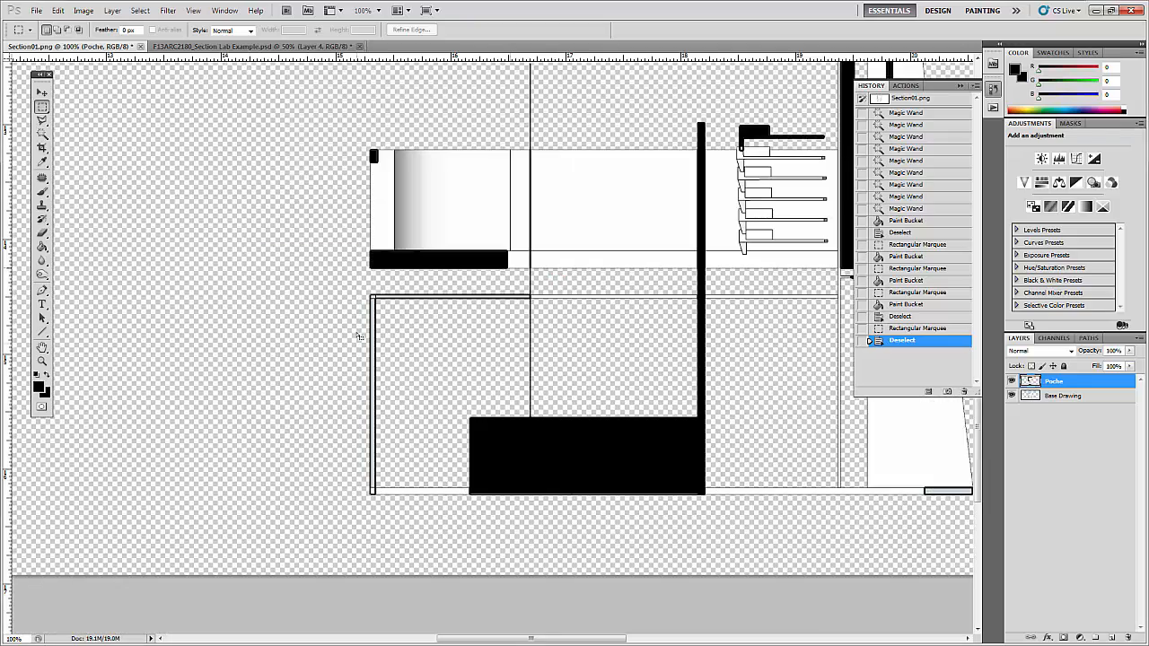
drag(642, 278, 353, 521)
drag(497, 189, 606, 378)
key(ctrl+plus)
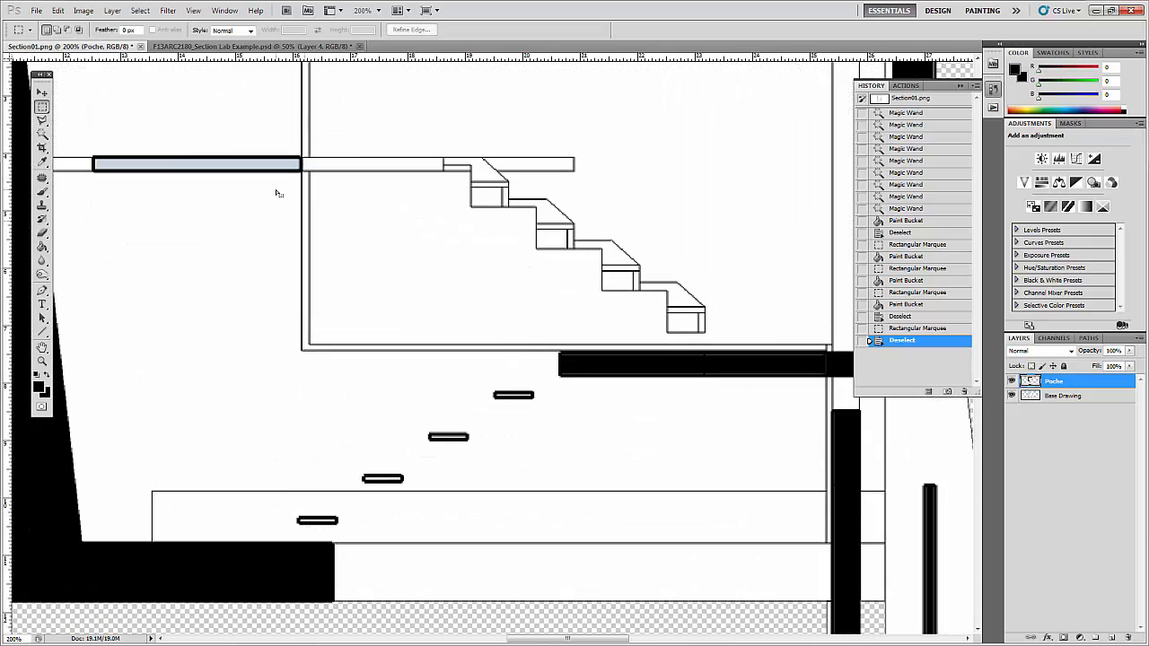
drag(272, 187, 418, 245)
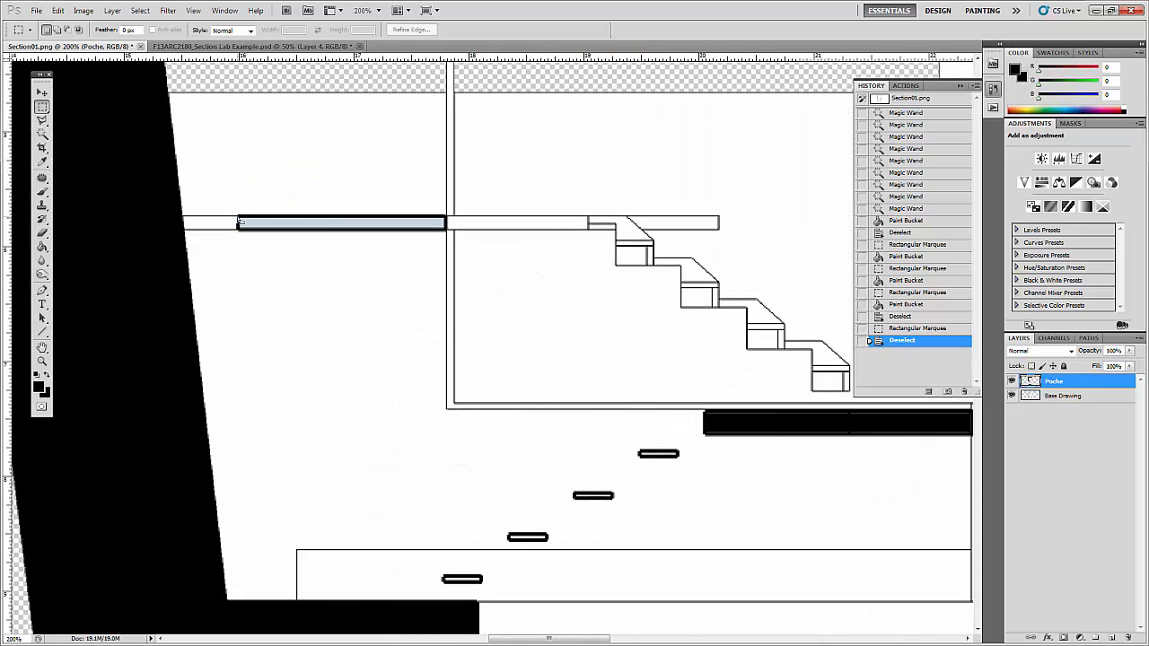
mouse_move(239, 217)
mouse_down()
mouse_move(428, 239)
mouse_move(446, 229)
mouse_up()
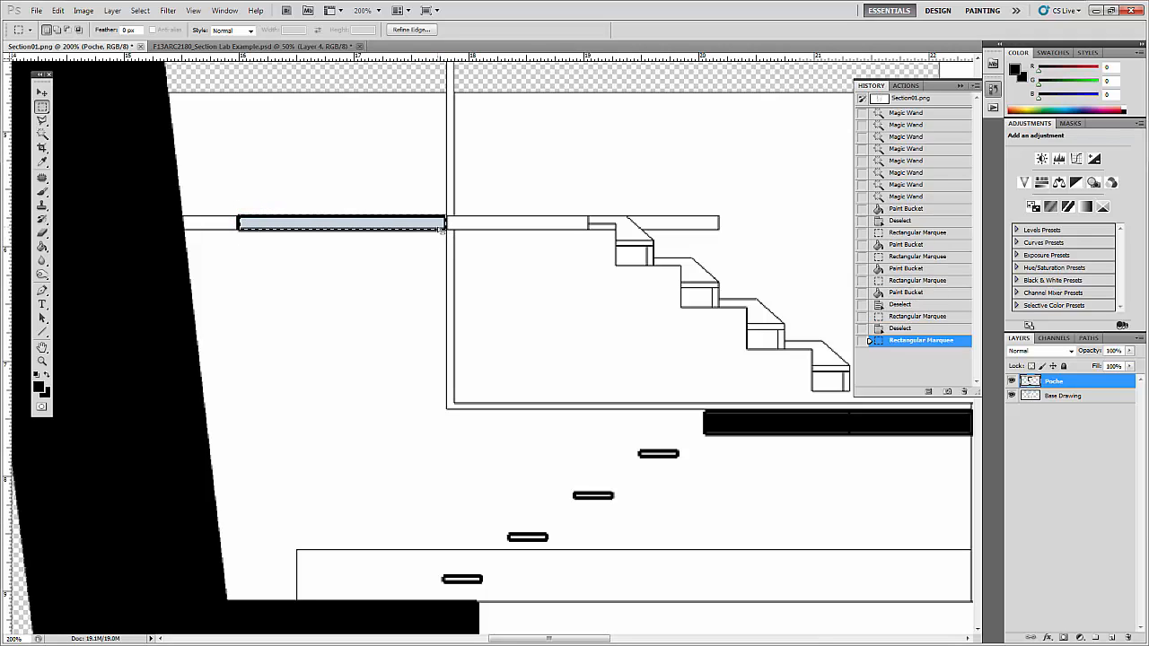
key(g)
click(392, 226)
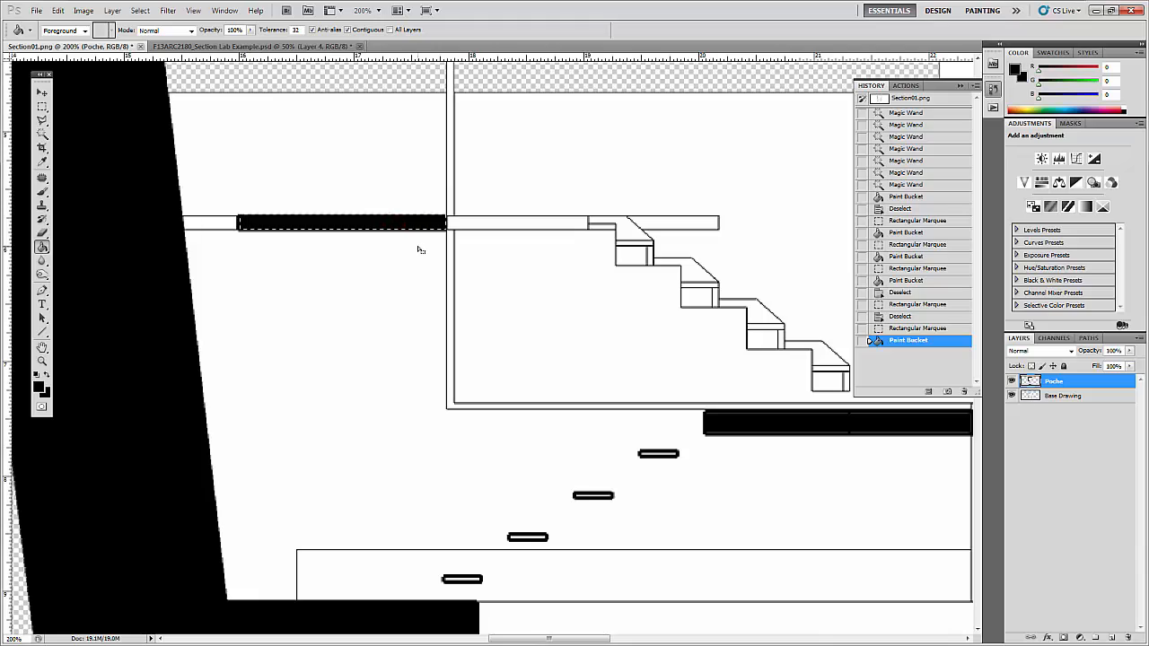
key(ctrl+d)
- Lower the Poche layer's opacity to about 84% to check the lines underneath, and restore it to 100%
key(ctrl+minus)
key(ctrl+minus)
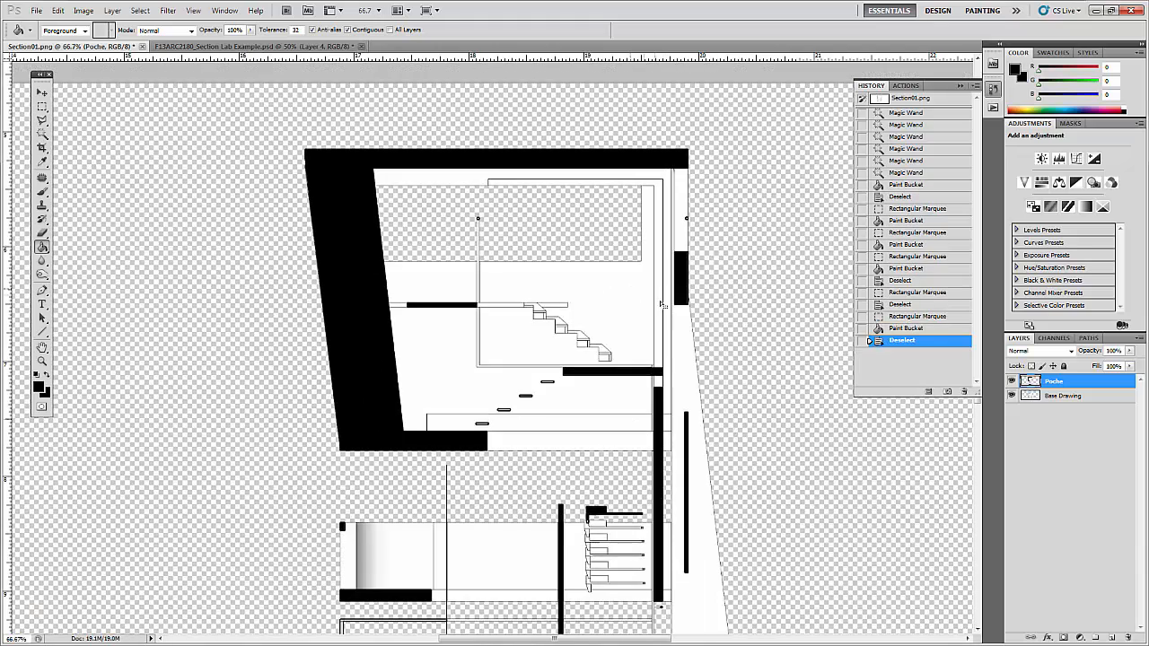
drag(765, 367, 636, 289)
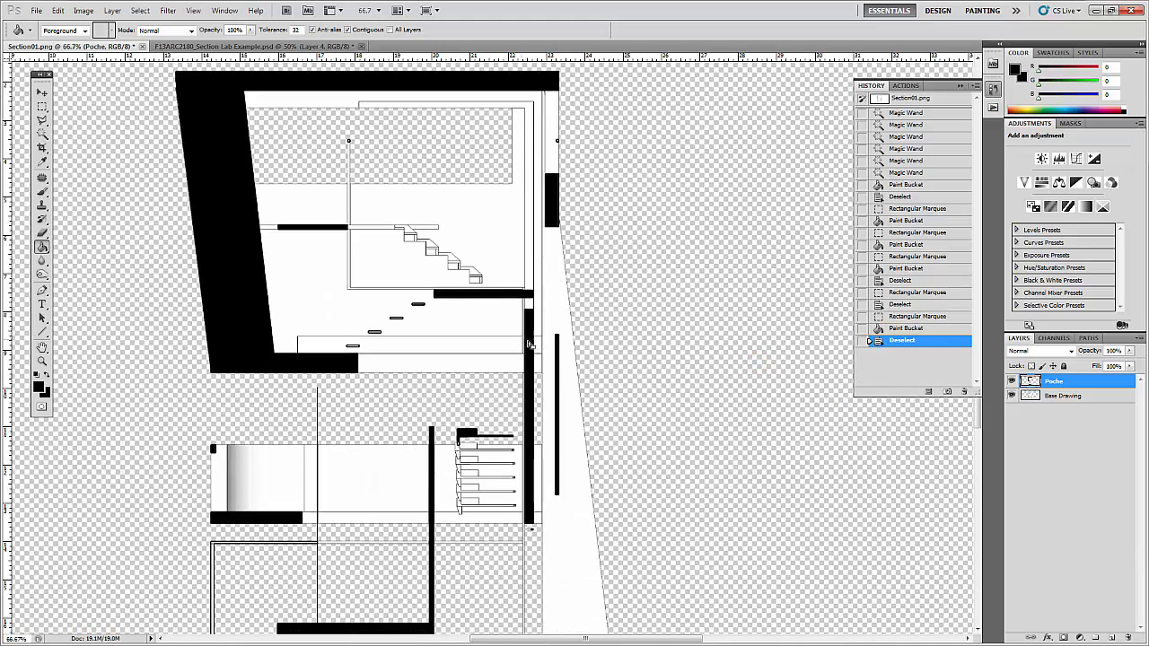
key(v)
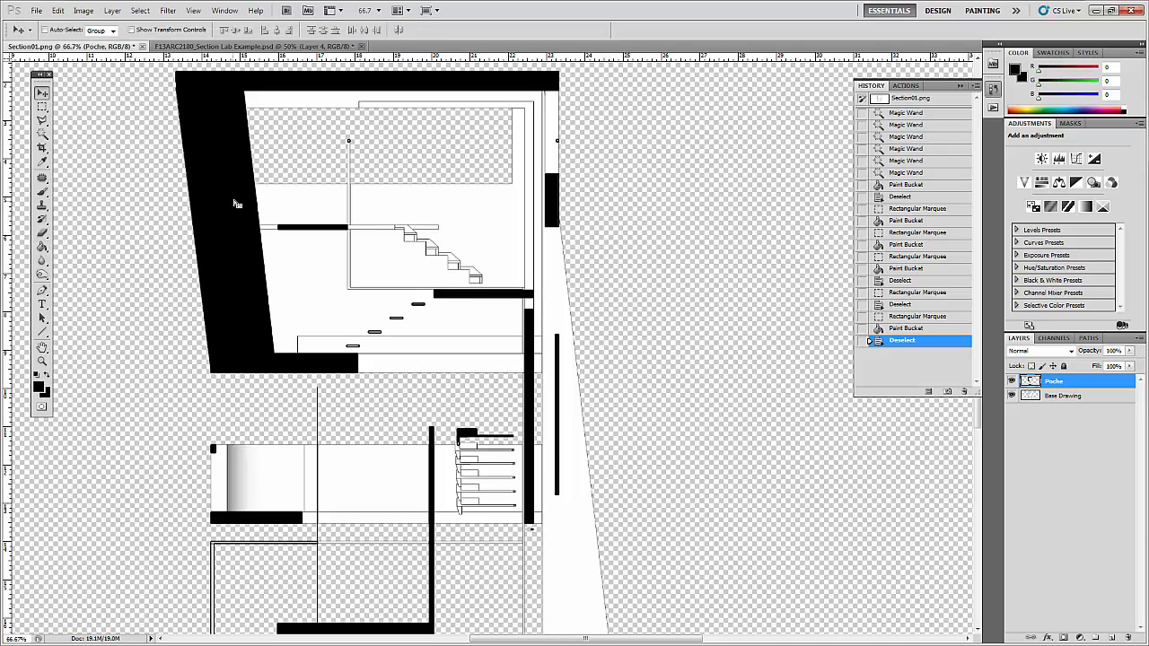
mouse_move(231, 197)
mouse_down()
mouse_move(249, 223)
mouse_move(341, 274)
mouse_move(435, 240)
mouse_move(257, 225)
mouse_move(303, 236)
mouse_move(230, 208)
mouse_up()
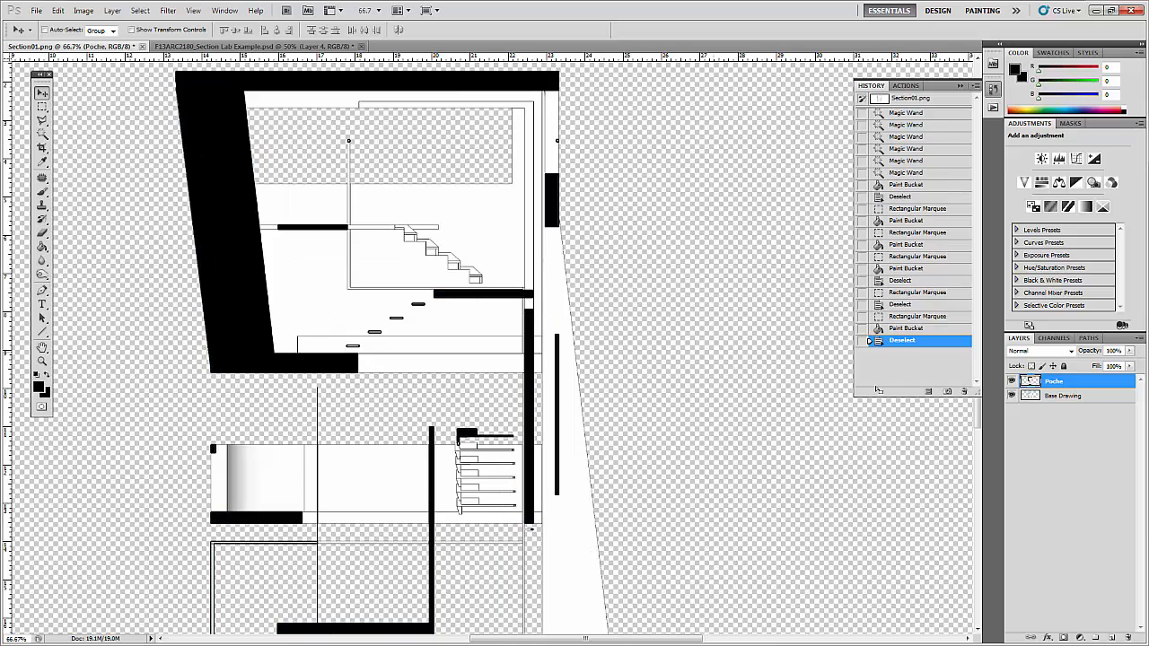
click(1129, 352)
mouse_move(1131, 364)
mouse_down()
mouse_move(1088, 369)
mouse_move(1132, 369)
mouse_up()
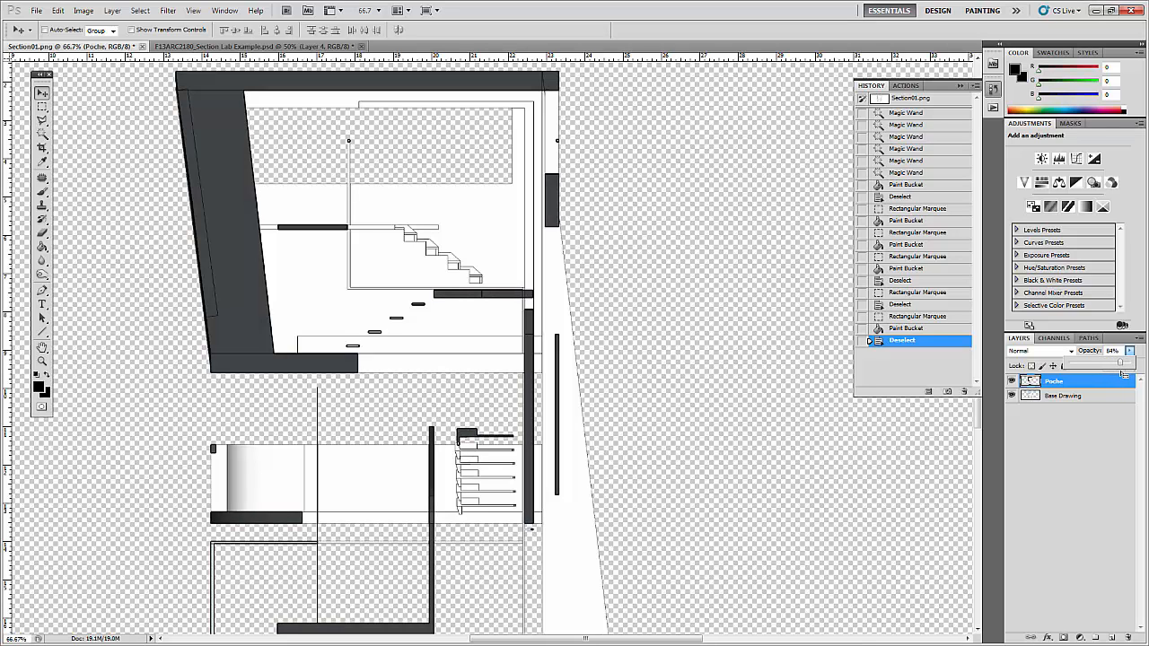
drag(1121, 372, 1141, 375)
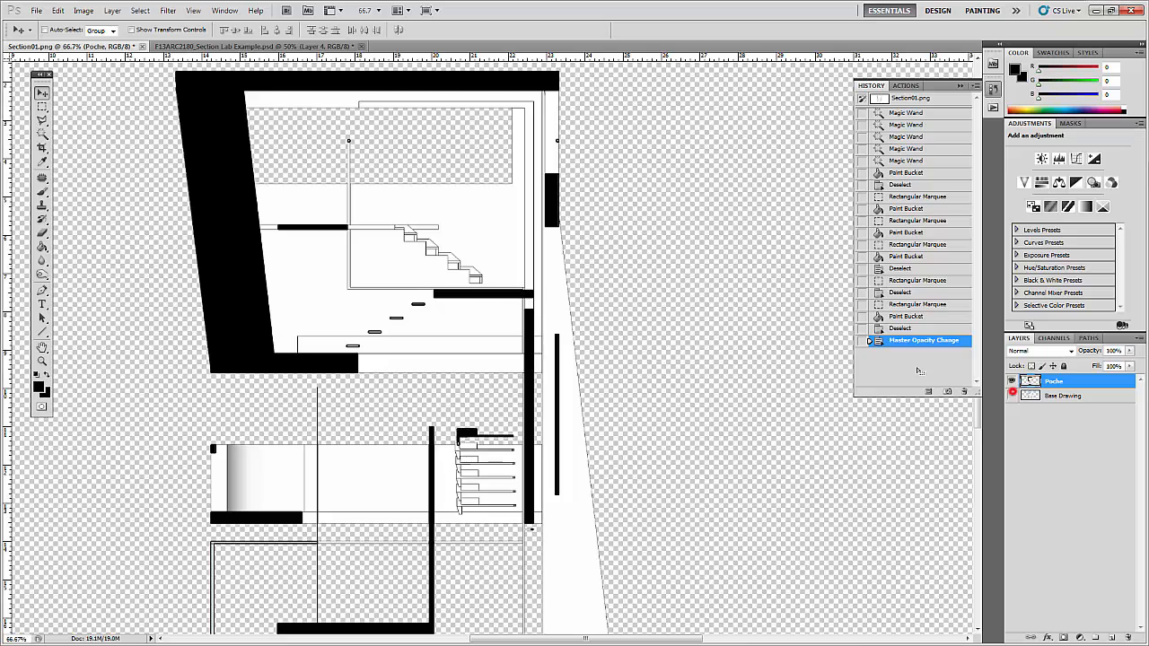
- Hide the Base Drawing layer to examine the poche fills on their own, and show it again
click(1012, 395)
scroll(439, 251, up, 2)
scroll(440, 252, down, 2)
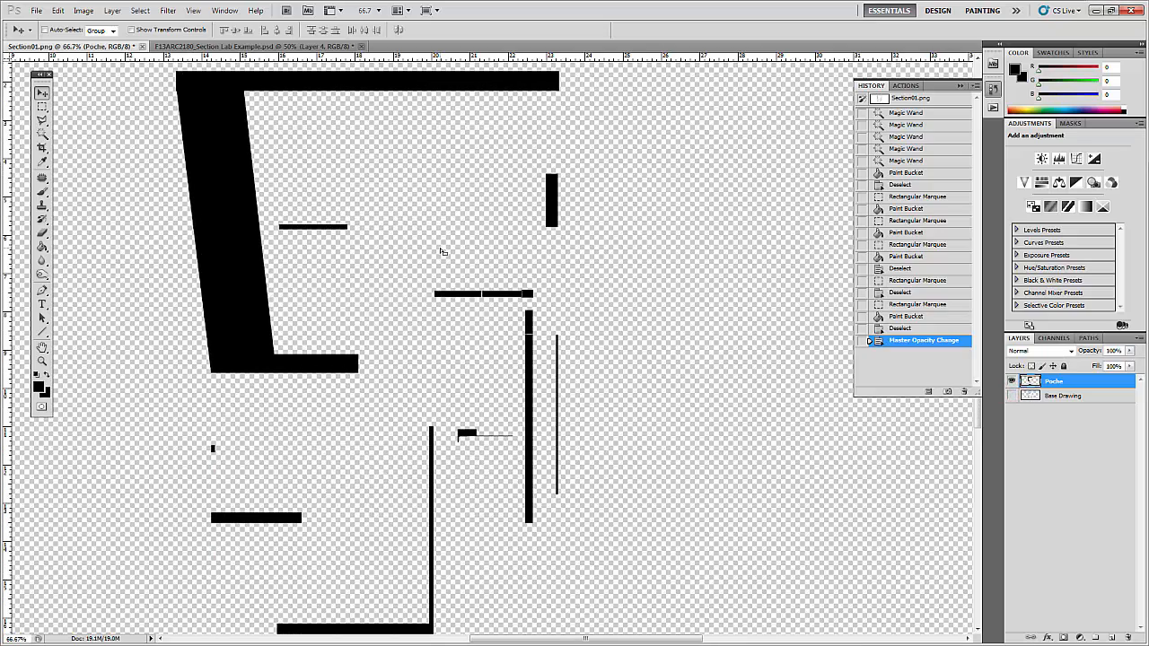
key(ctrl+minus)
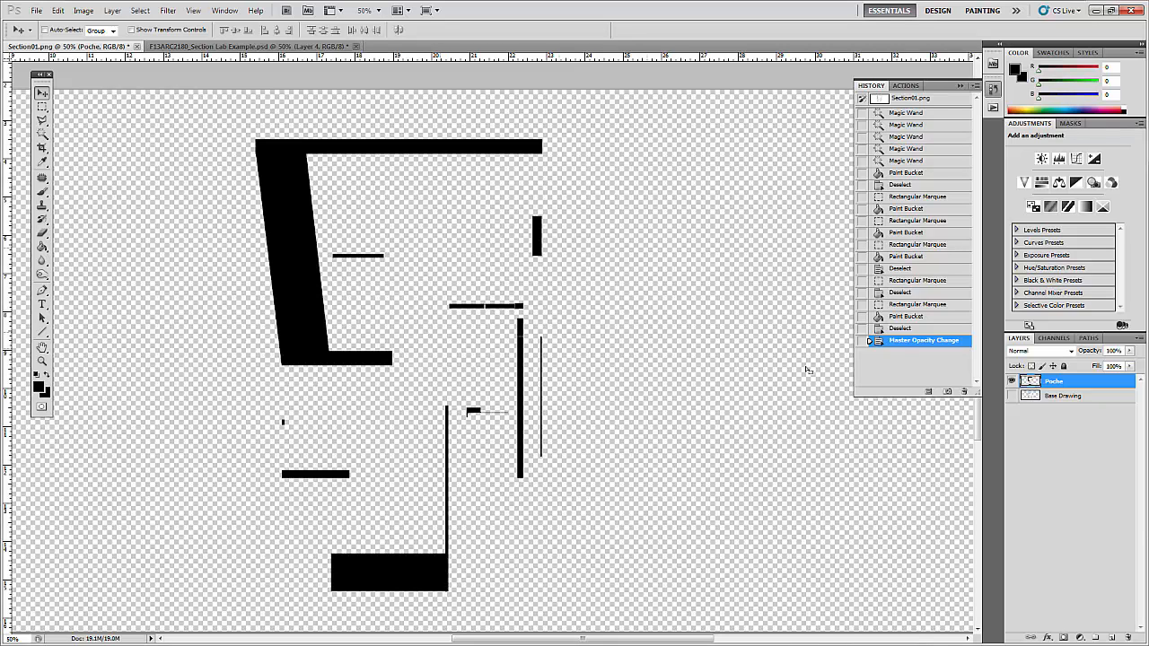
click(1011, 395)
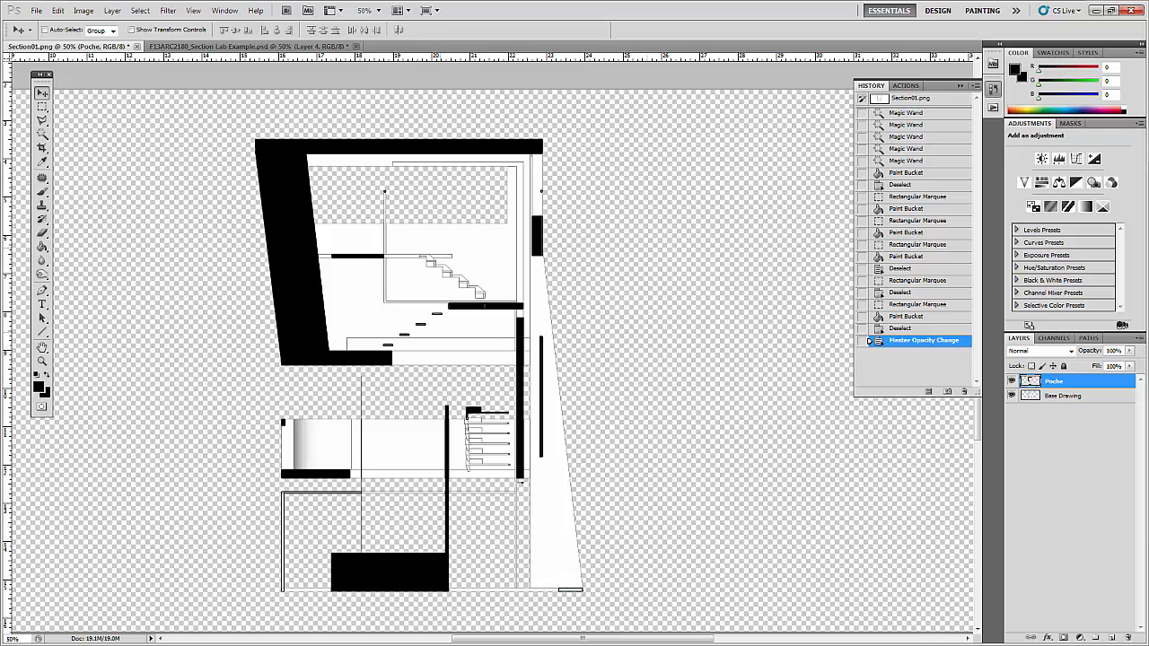
scroll(282, 161, down, 1)
click(531, 11)
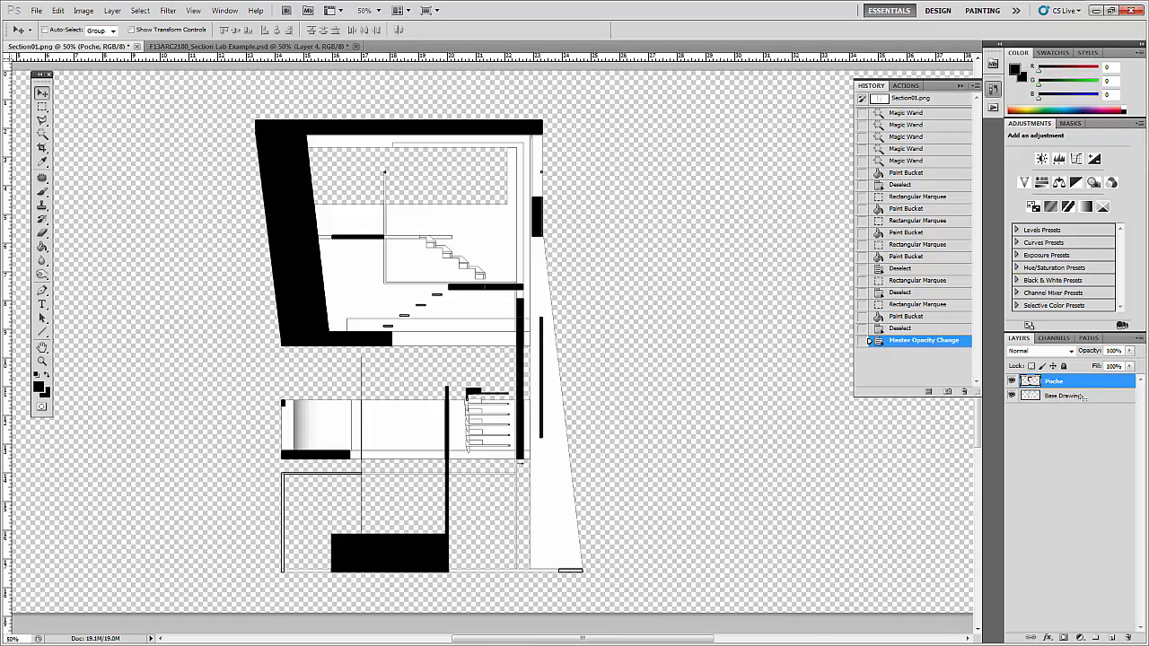
- Hide the Base Drawing layer and select all the black fills on the Poche layer with Color Range, sampling the black
click(1011, 396)
scroll(442, 397, down, 1)
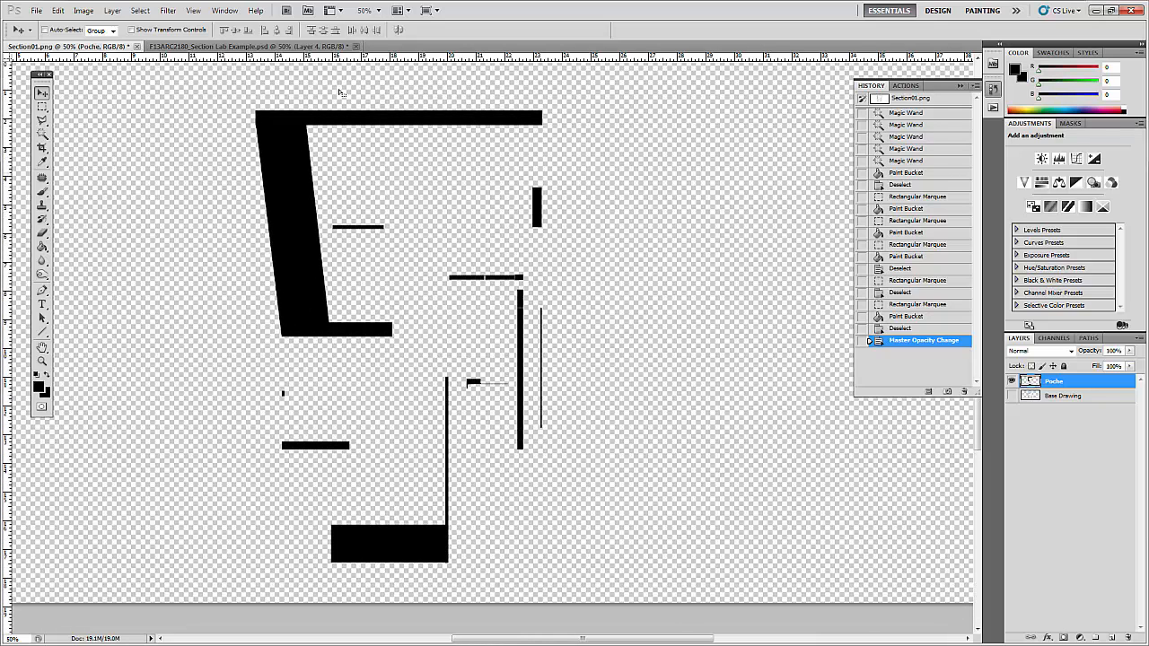
click(141, 11)
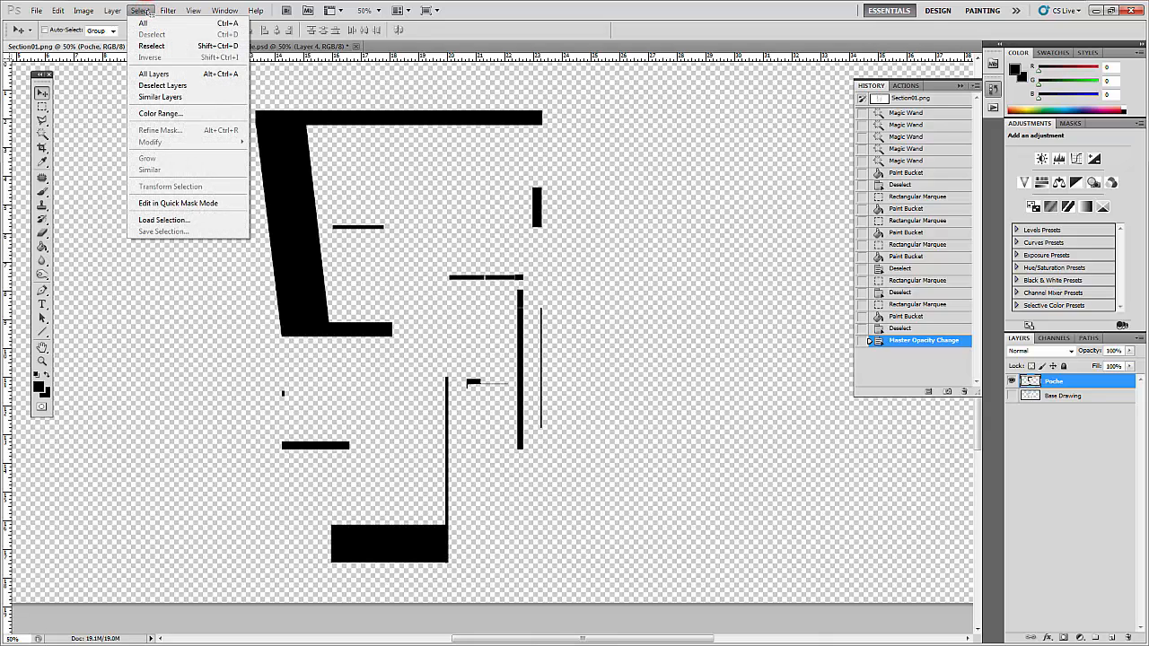
click(167, 113)
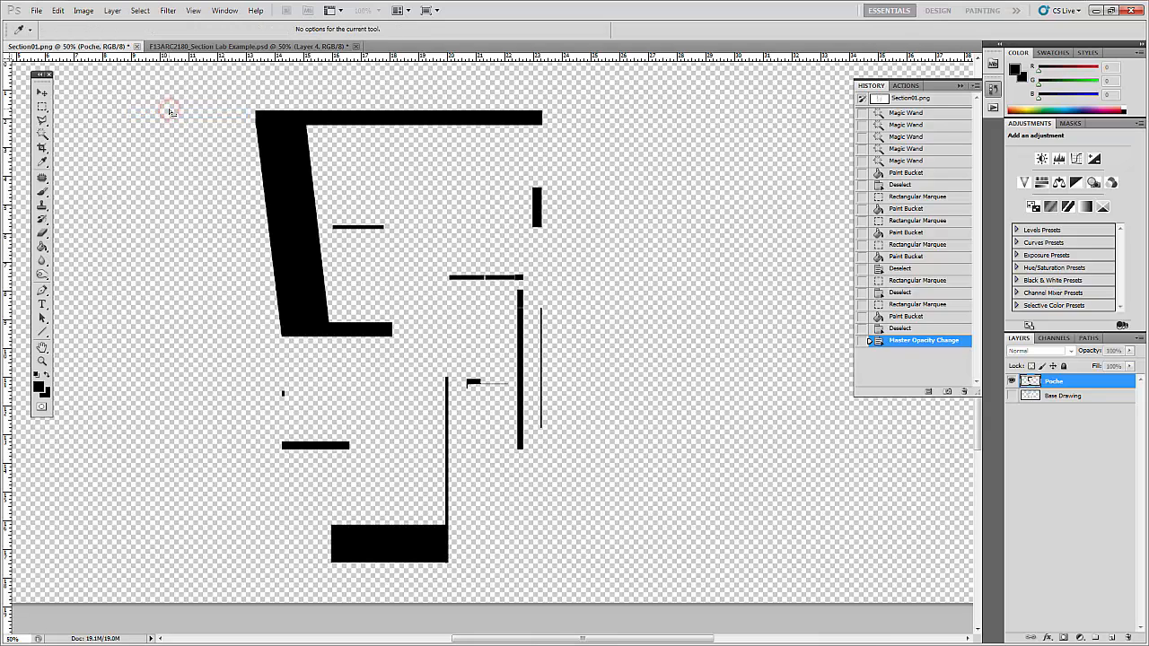
drag(296, 333, 675, 130)
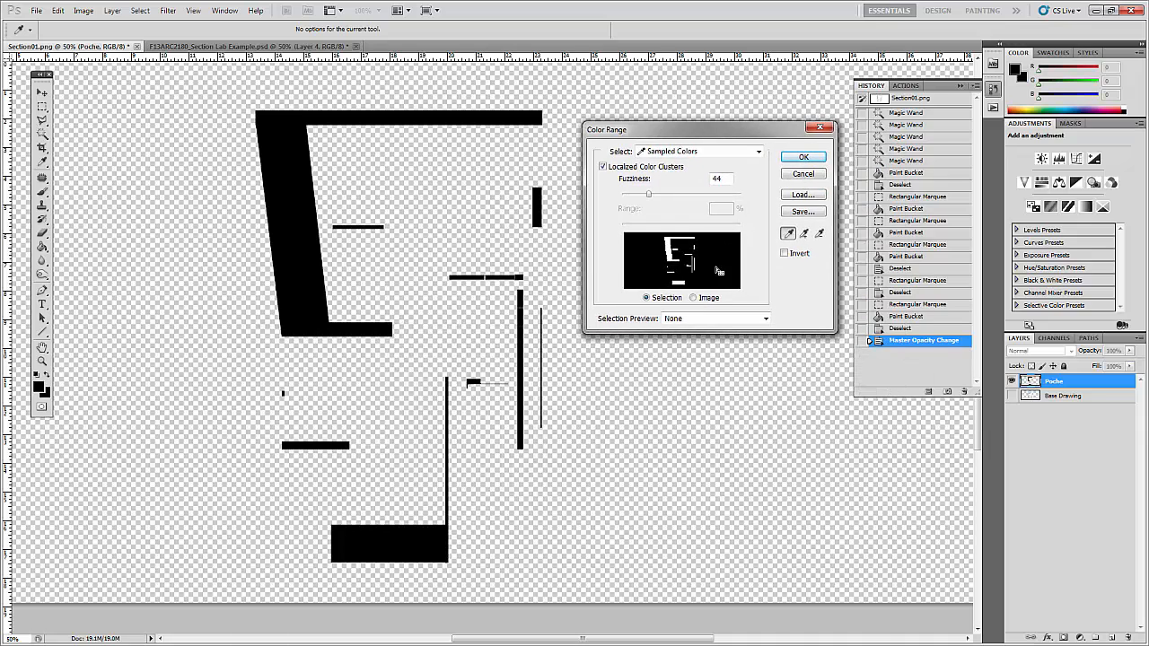
click(280, 152)
click(804, 157)
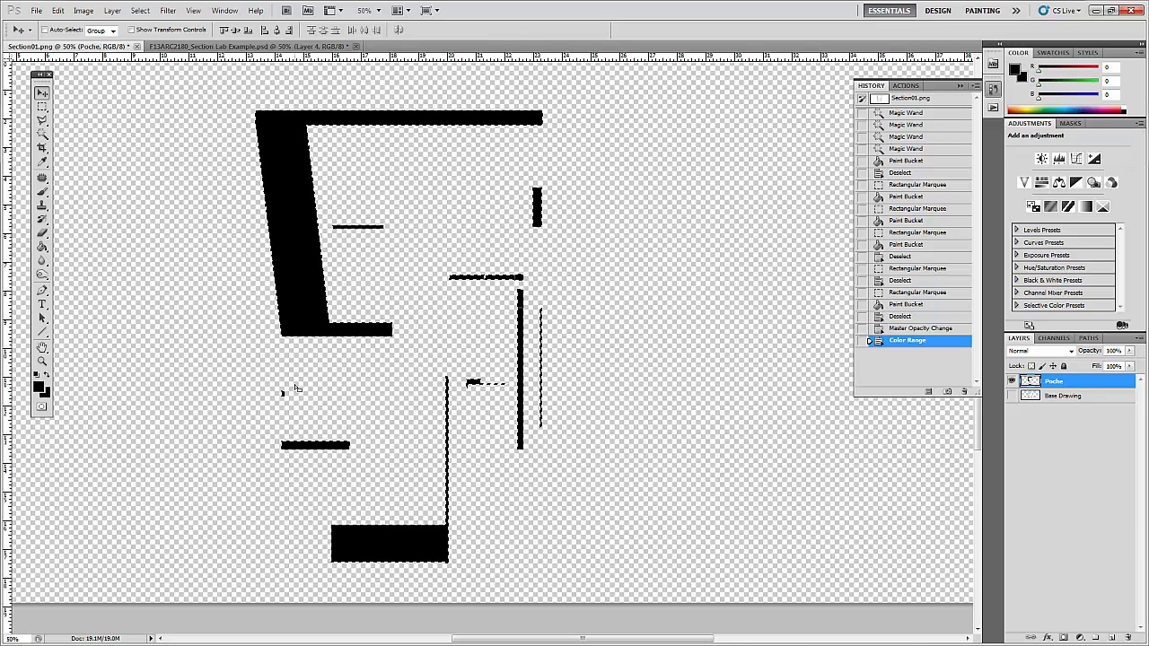
- Set the foreground colour to dark grey 444343
click(45, 391)
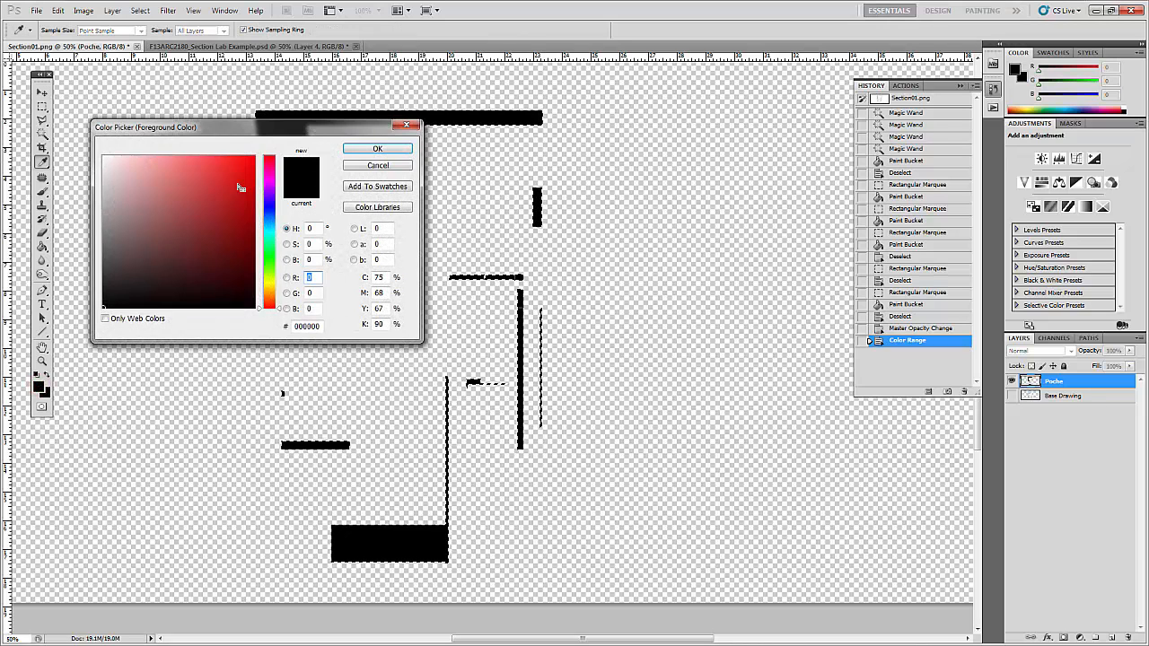
drag(104, 305, 106, 270)
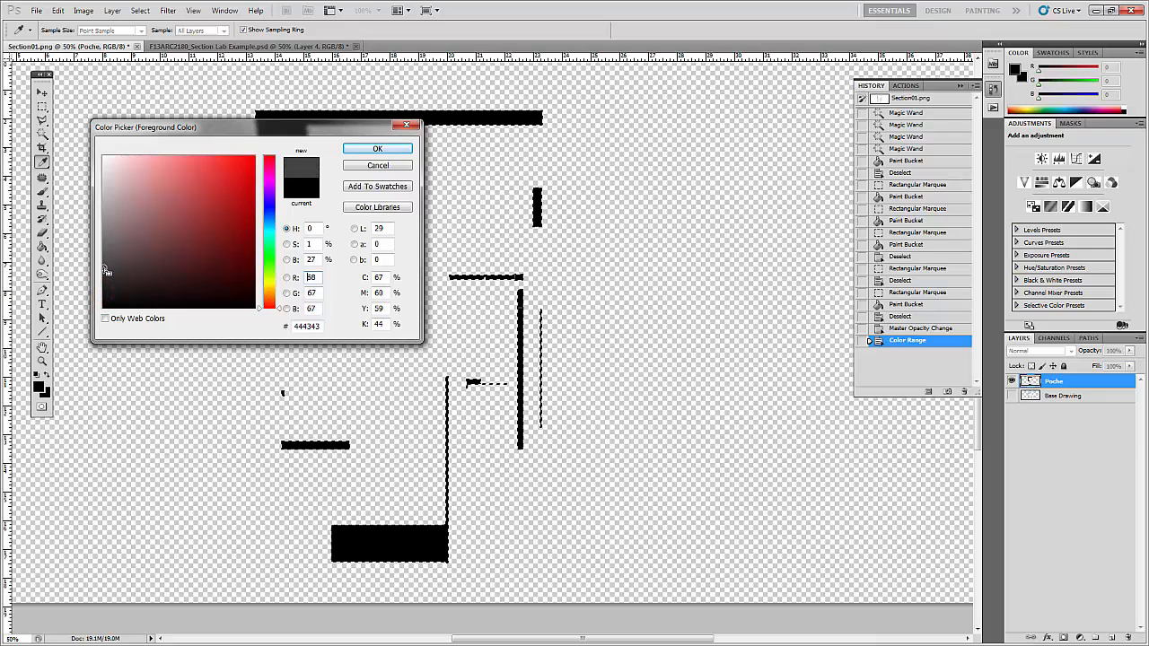
click(378, 150)
key(v)
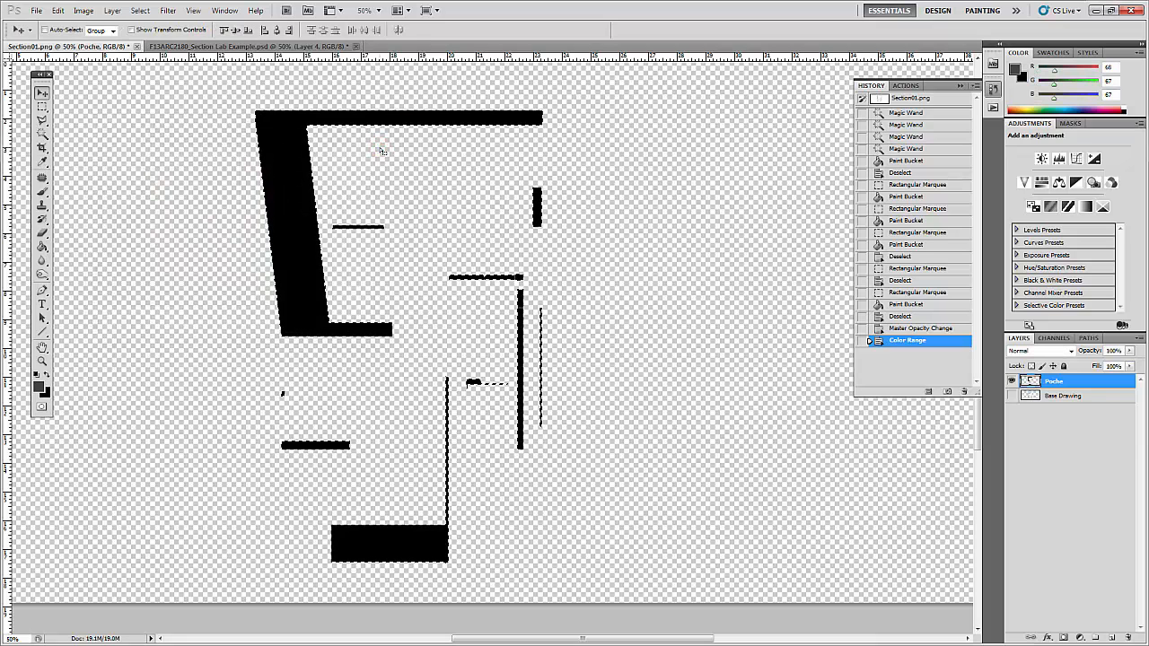
- Fill the selected slanted wall with its roof and floor, the large bottom block and the lower floor slab with the dark grey
key(g)
click(286, 176)
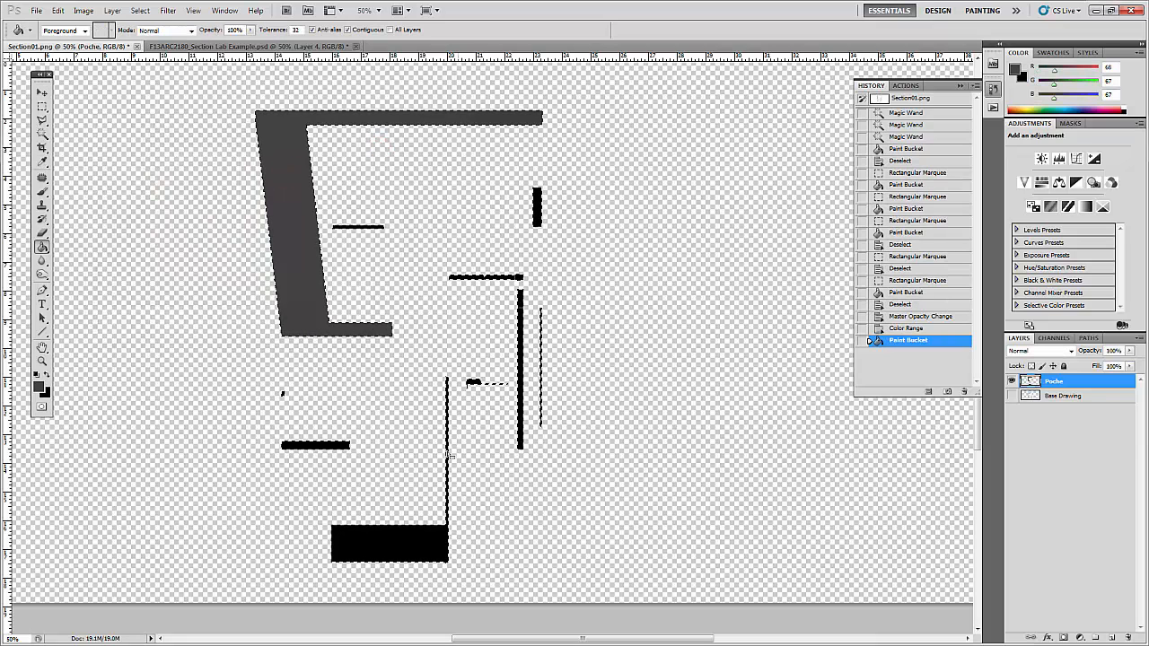
click(420, 545)
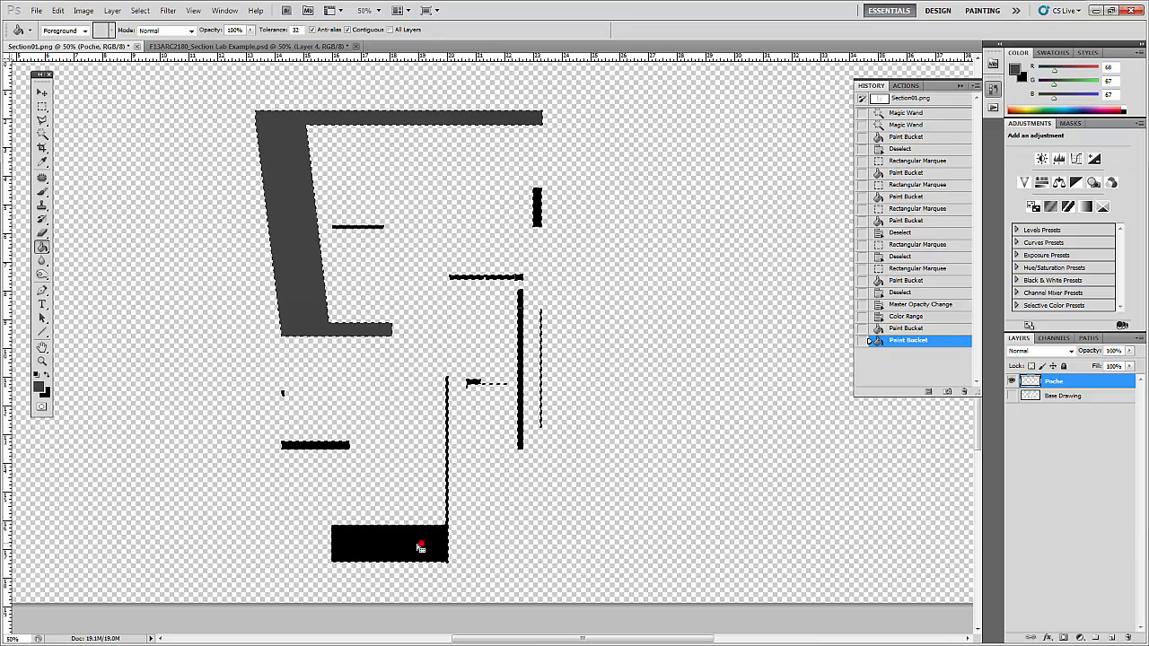
click(308, 444)
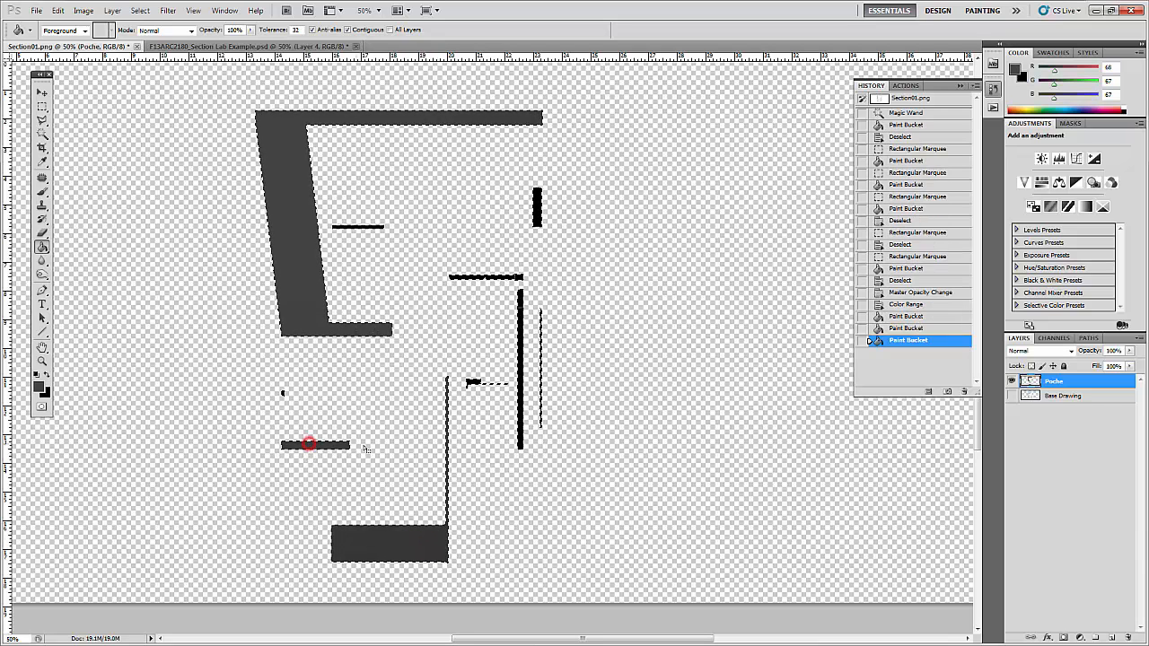
- Fill the long vertical wall and the short upper wall piece on the Poche layer with the dark gray foreground color
click(522, 336)
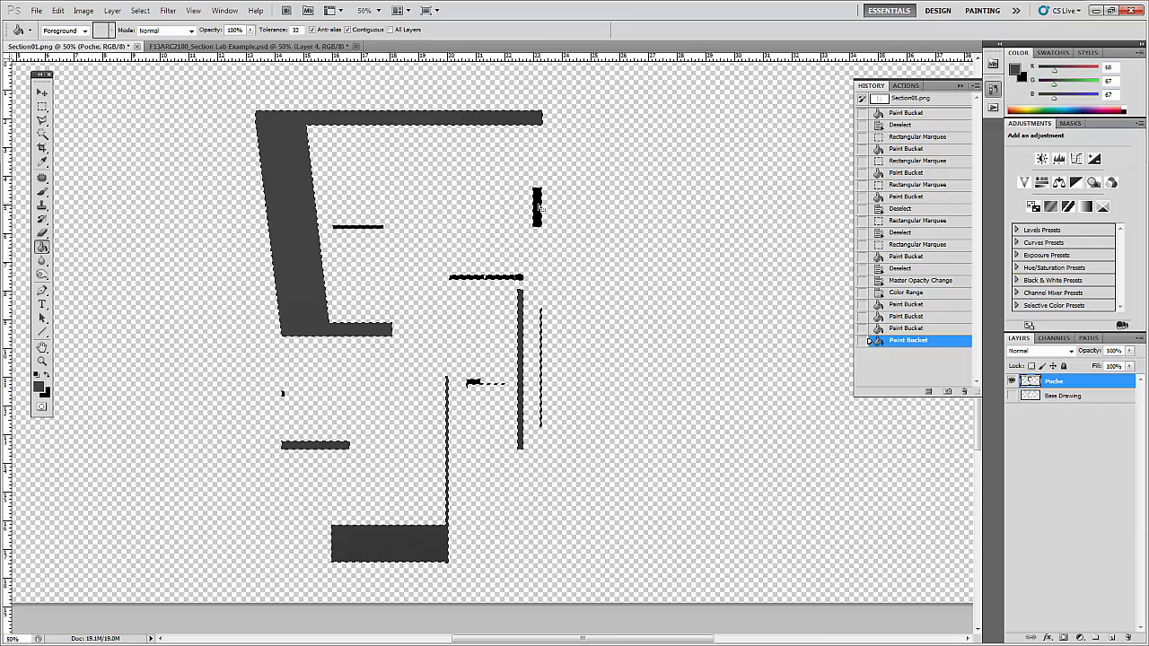
click(538, 206)
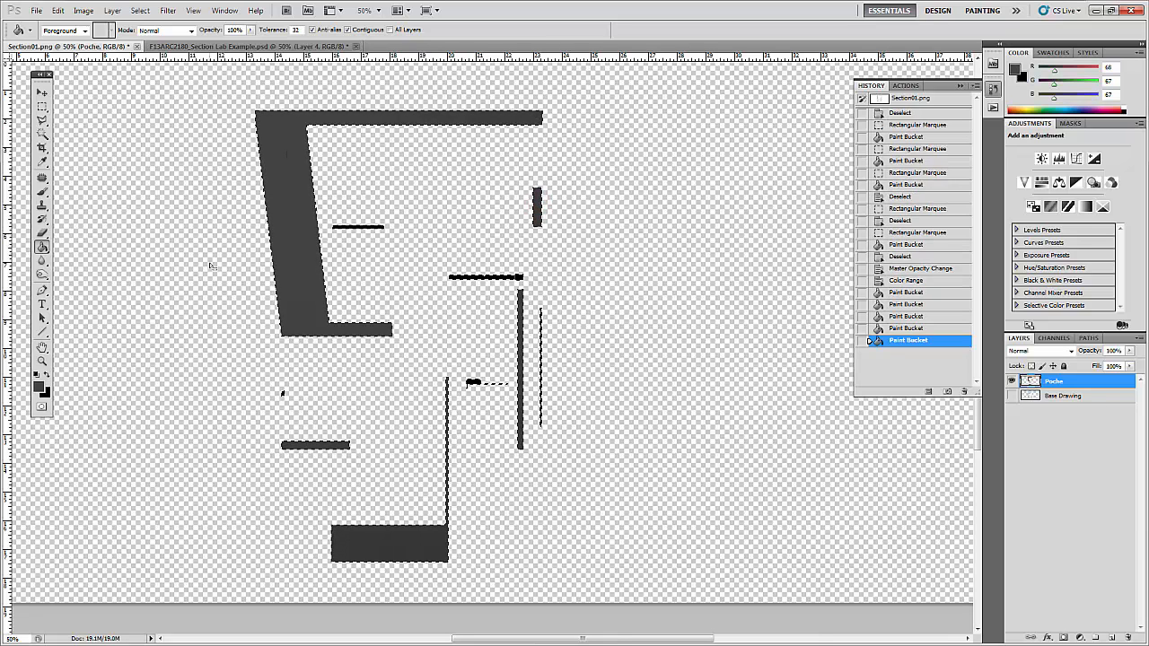
- Paint over all the selected poche pieces in dark gray with a soft 277 px brush, including the thin ones, and deselect
key(b)
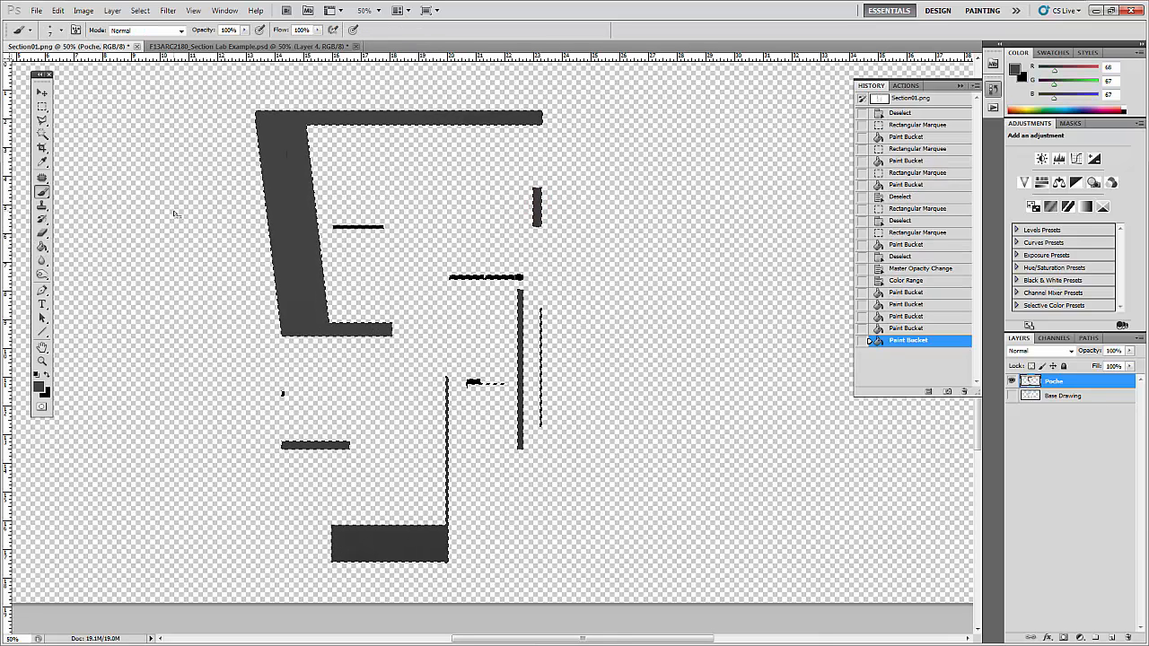
key(g)
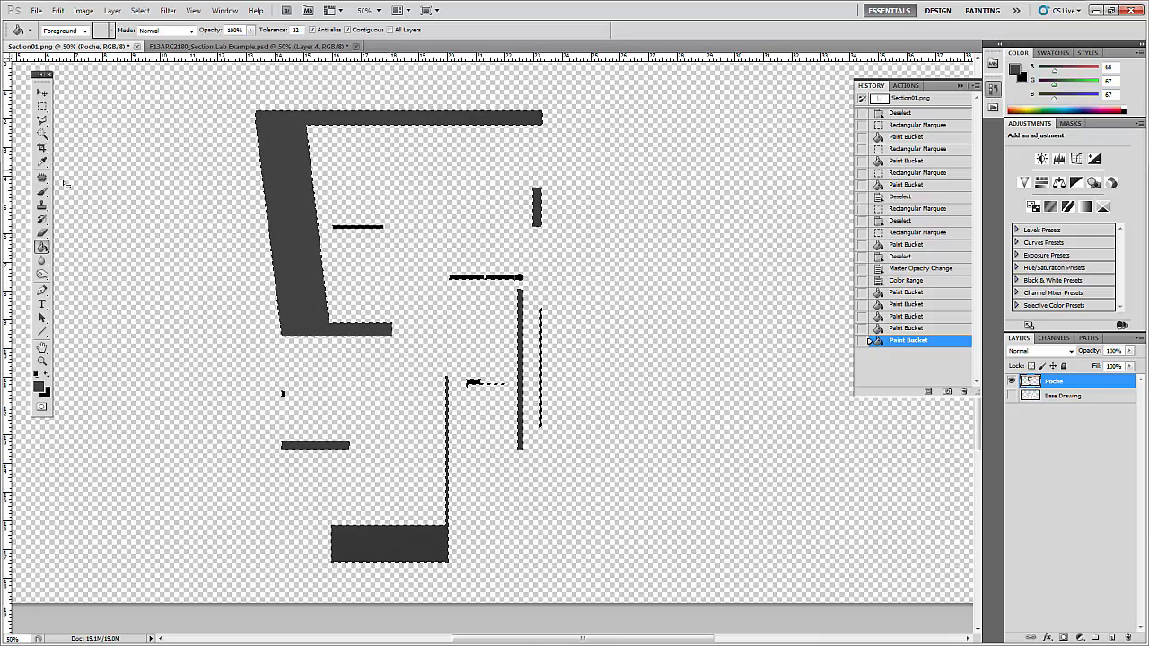
drag(41, 191, 89, 192)
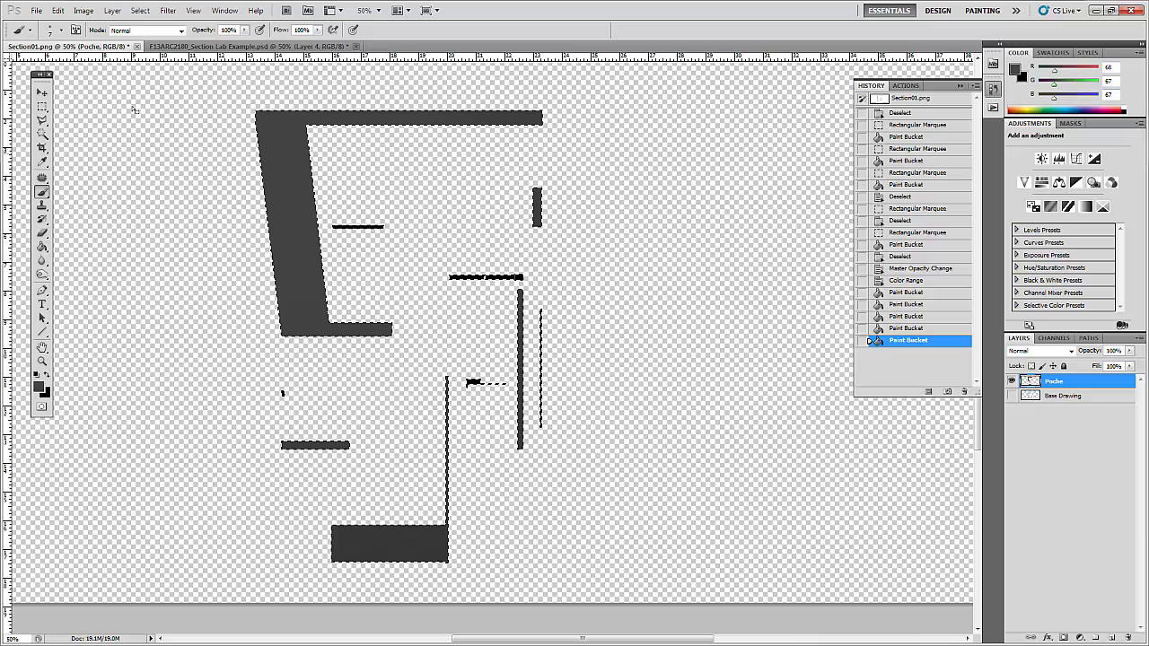
click(61, 31)
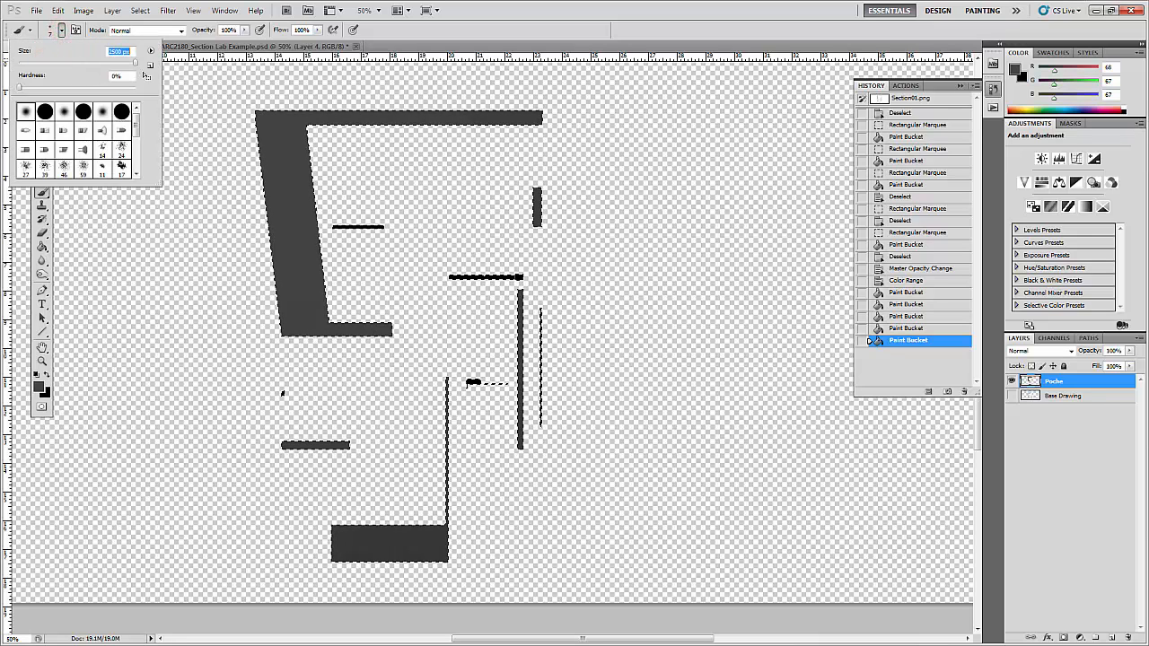
drag(135, 62, 109, 63)
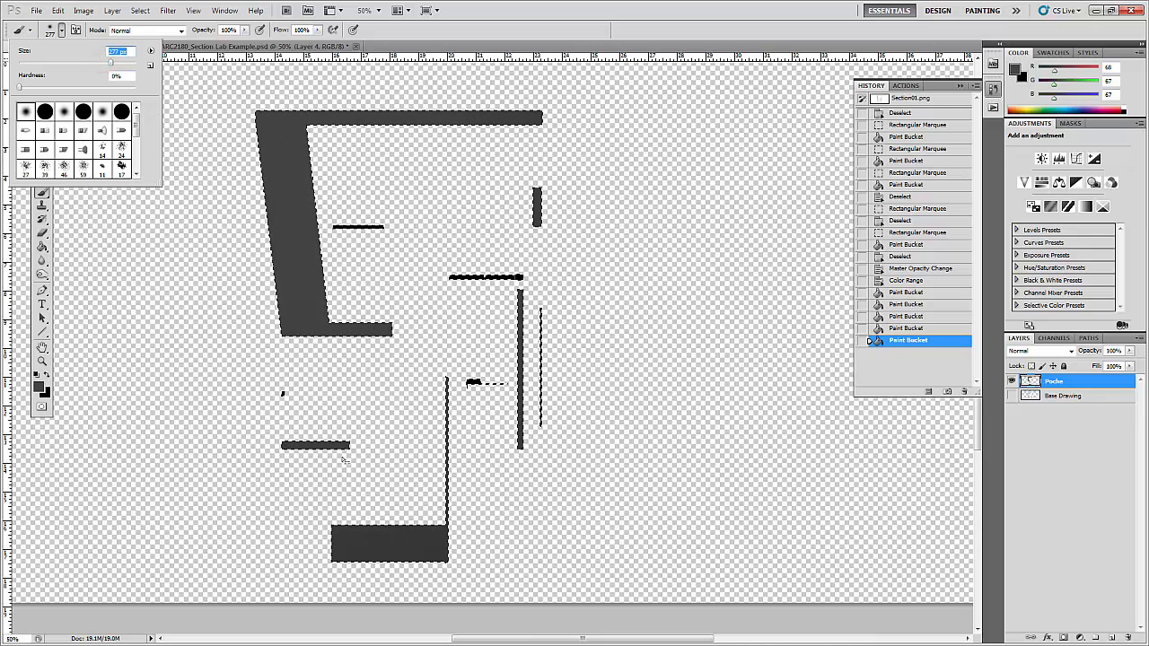
click(288, 457)
drag(327, 529, 442, 545)
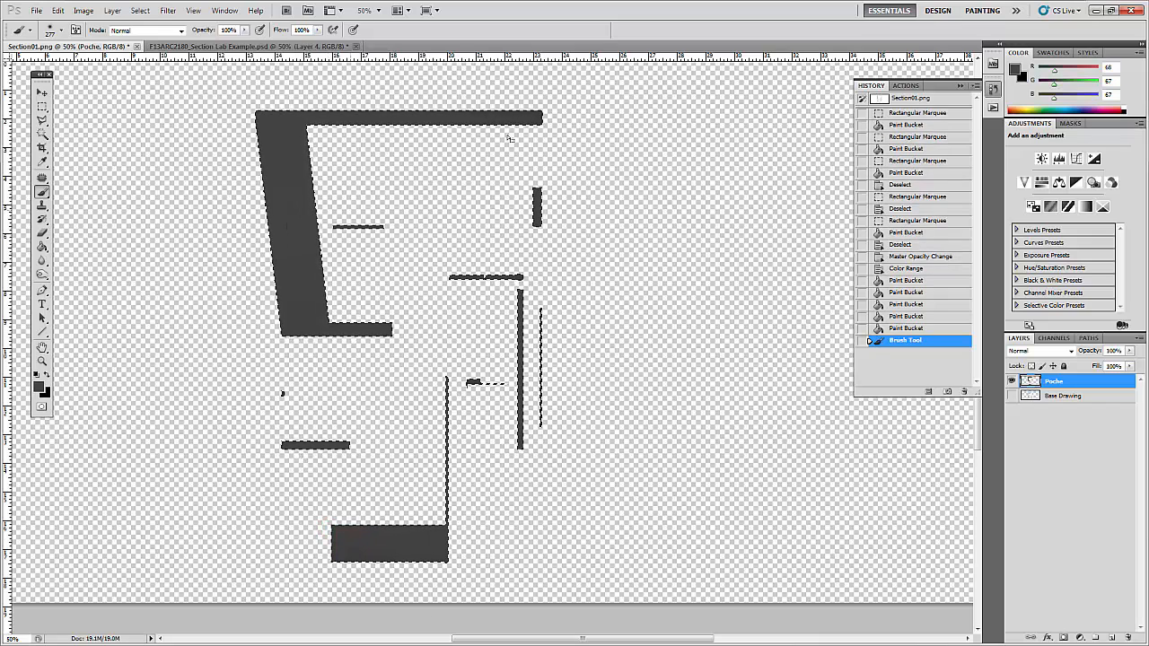
drag(174, 130, 235, 513)
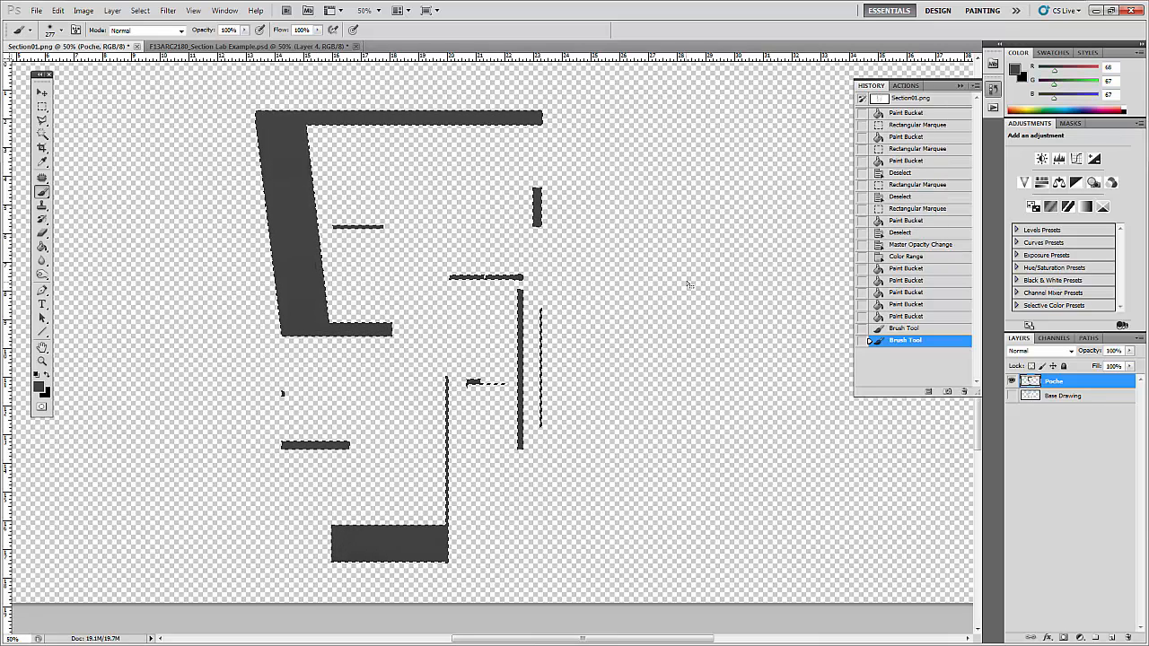
key(ctrl+d)
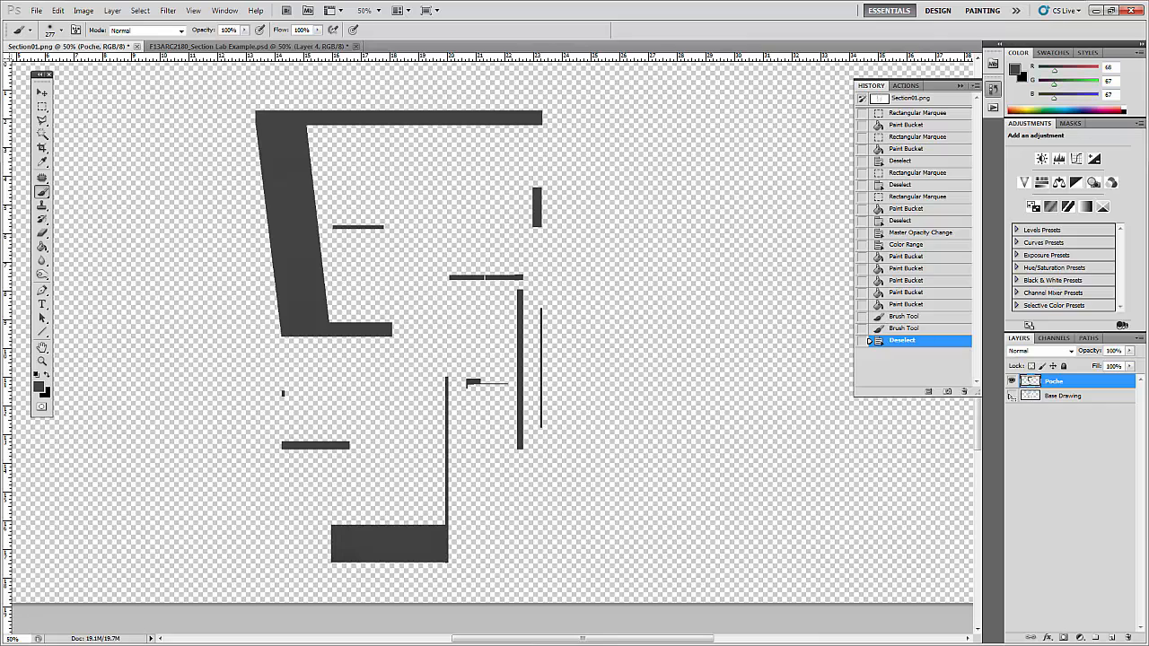
- Show the Base Drawing layer and marquee-select the full-width ground strip between the building's base and the canvas's lower edge
click(1012, 396)
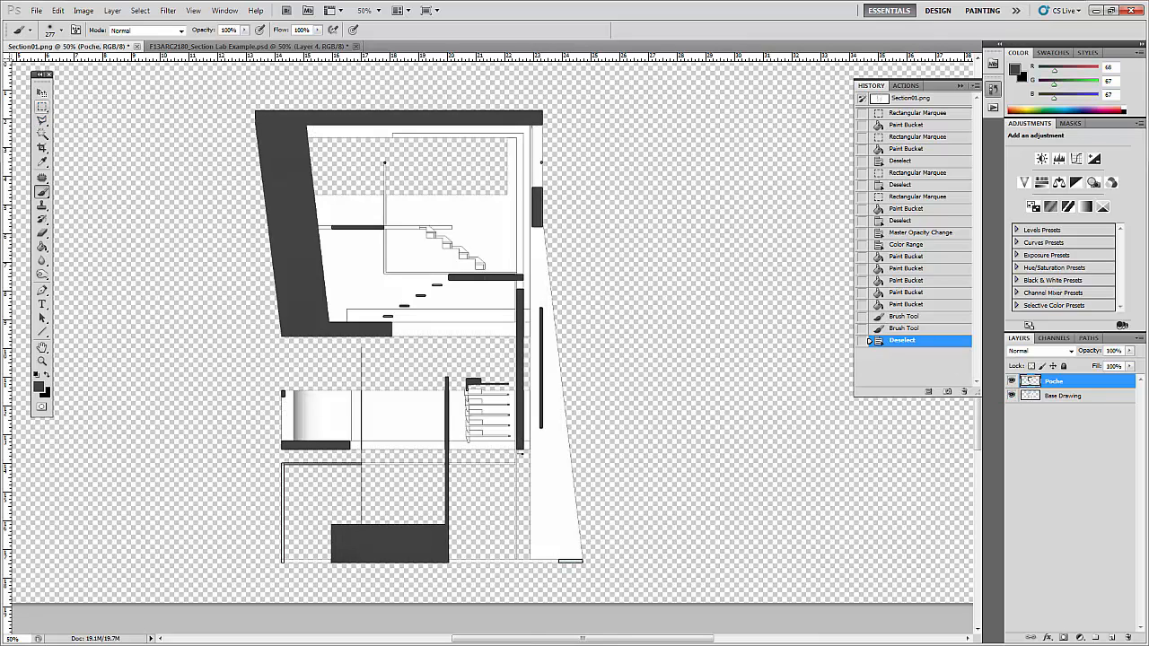
click(42, 92)
scroll(260, 330, down, 1)
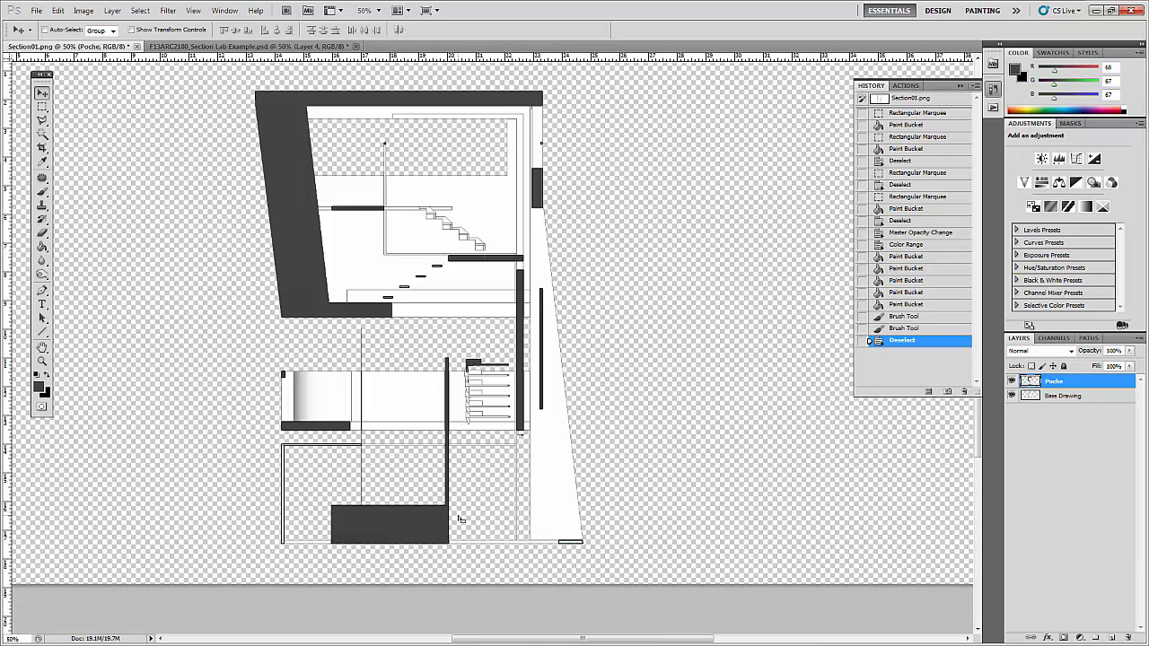
key(ctrl+minus)
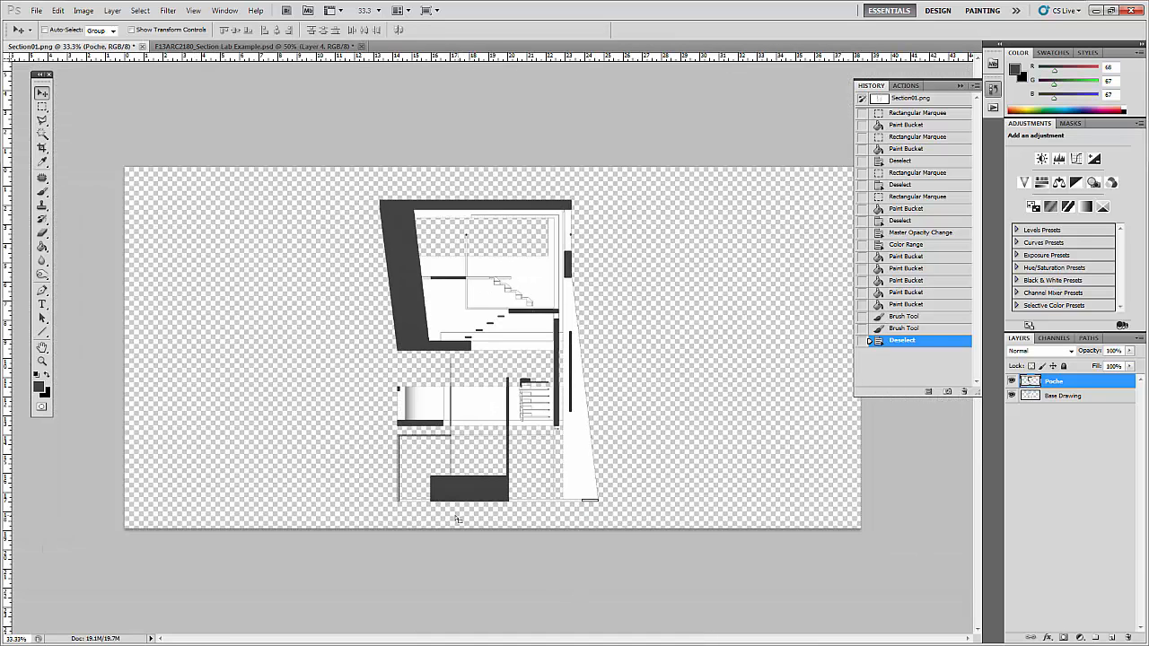
click(42, 105)
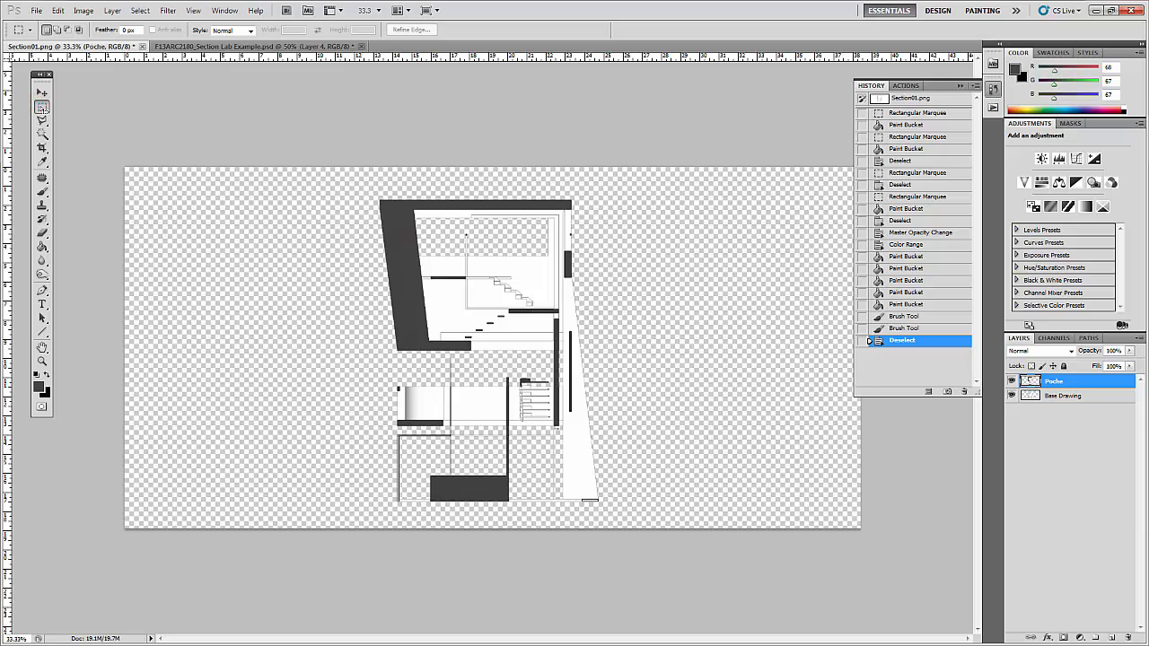
drag(98, 560, 620, 545)
click(653, 399)
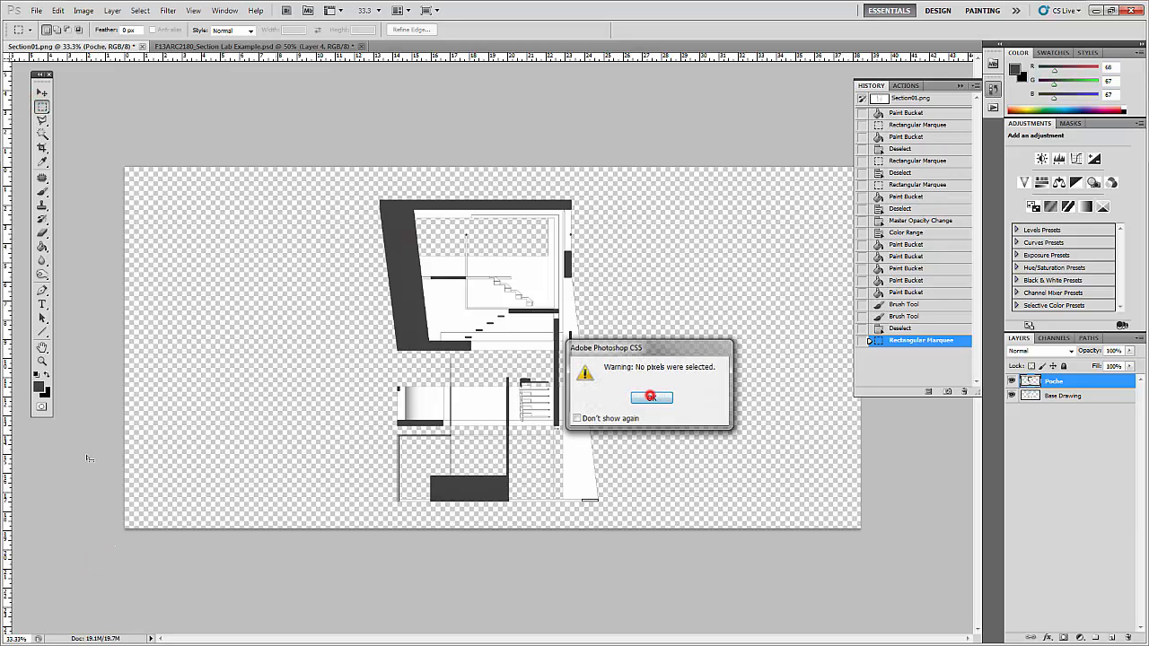
drag(96, 547, 901, 509)
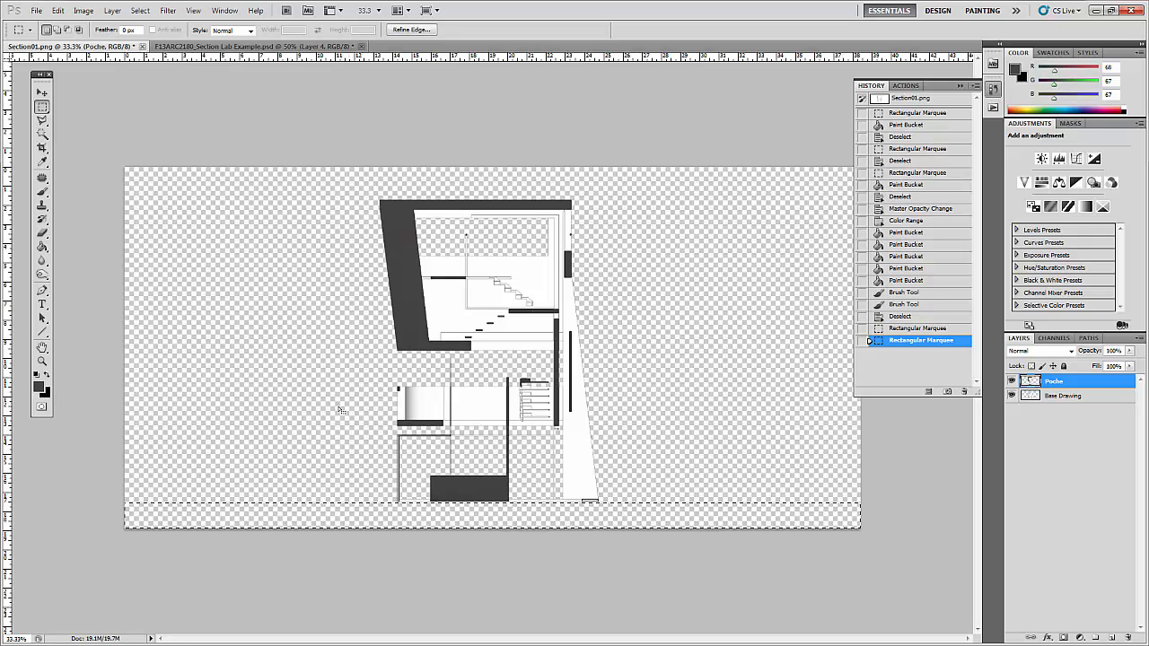
- Fill the selected ground strip with dark gray and deselect it
key(g)
click(325, 515)
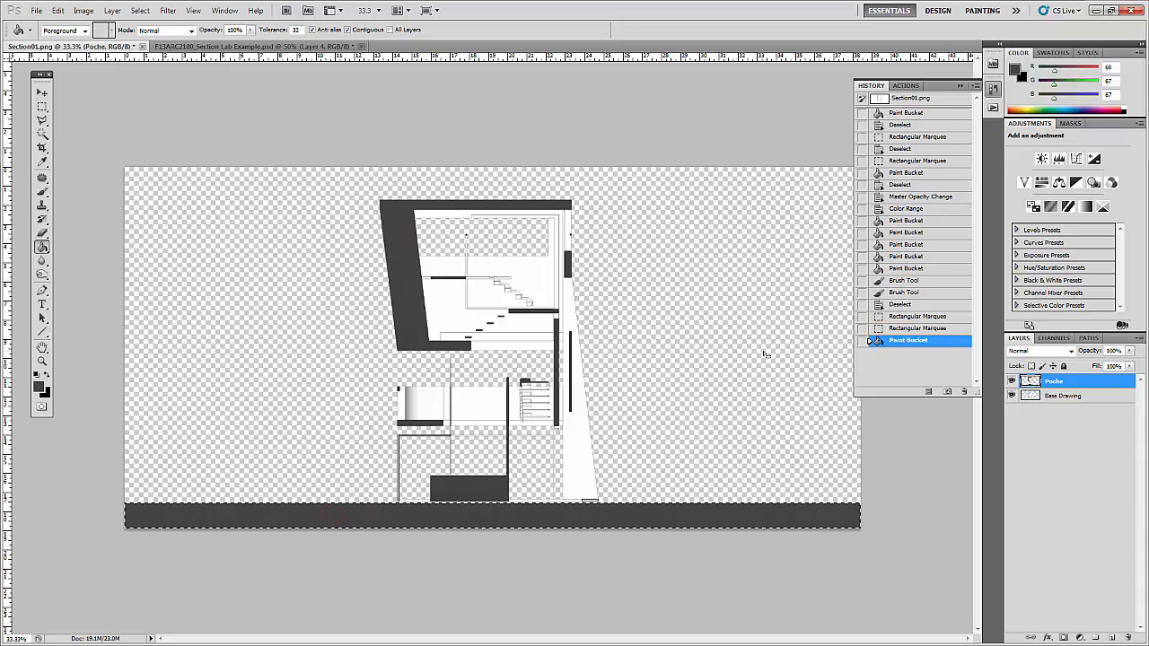
key(ctrl+d)
- Examine up close how the ground strip's upper edge meets the building's base
key(ctrl+plus)
key(ctrl+plus)
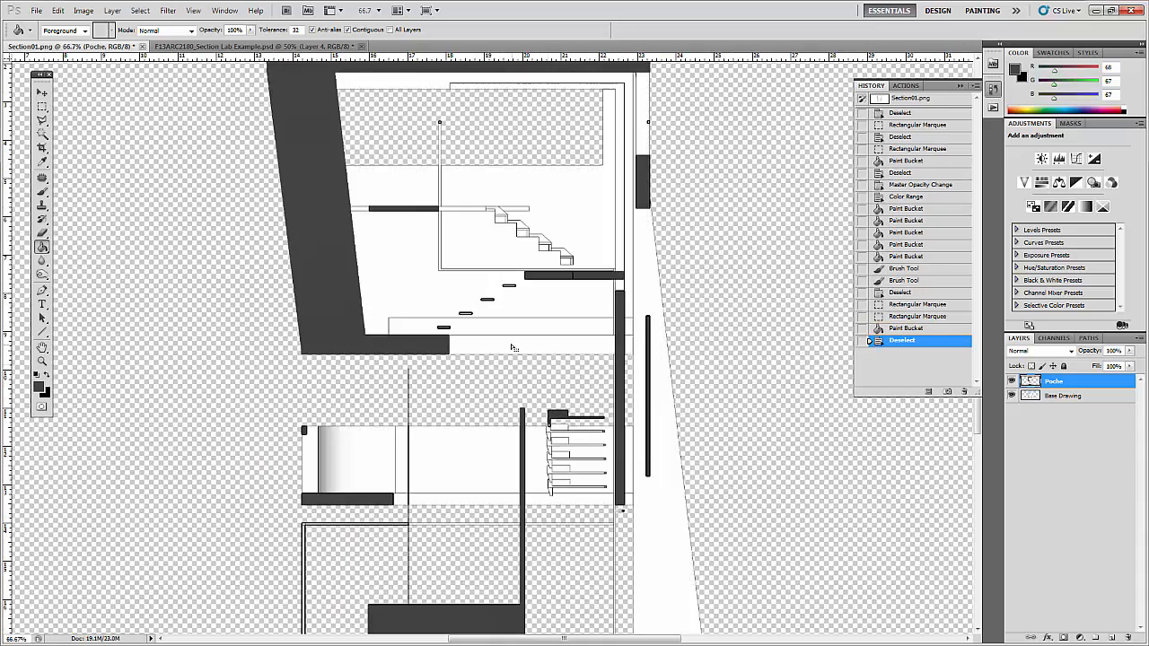
scroll(511, 342, down, 4)
scroll(511, 343, down, 1)
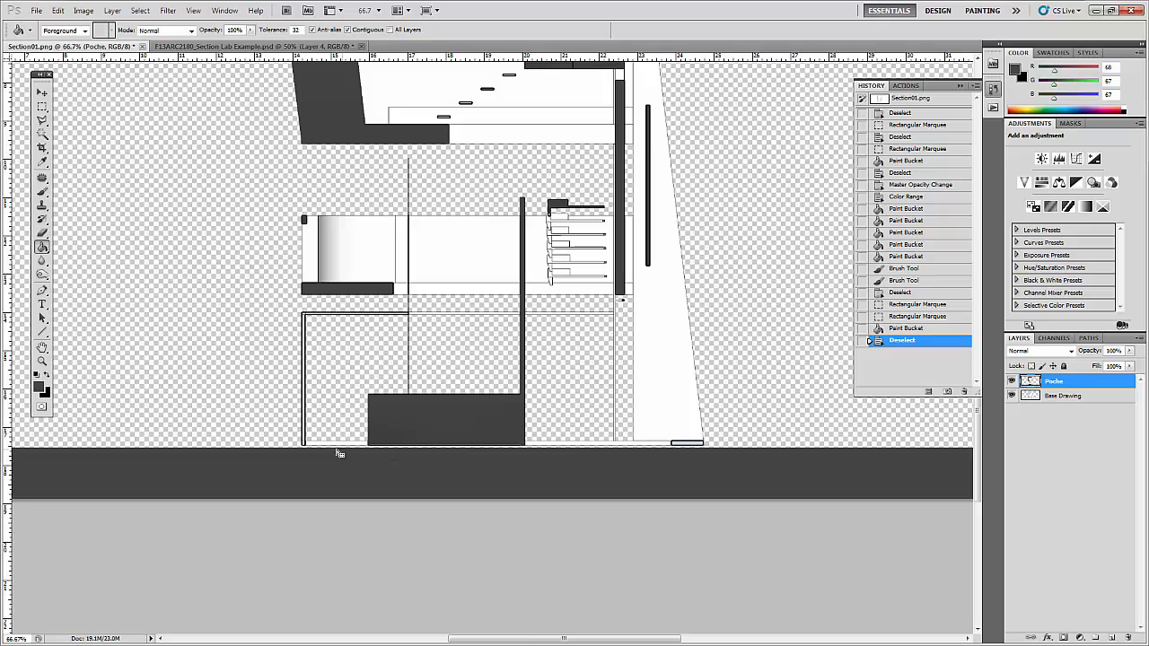
key(ctrl+plus)
key(ctrl+plus)
key(ctrl+plus)
scroll(395, 449, down, 2)
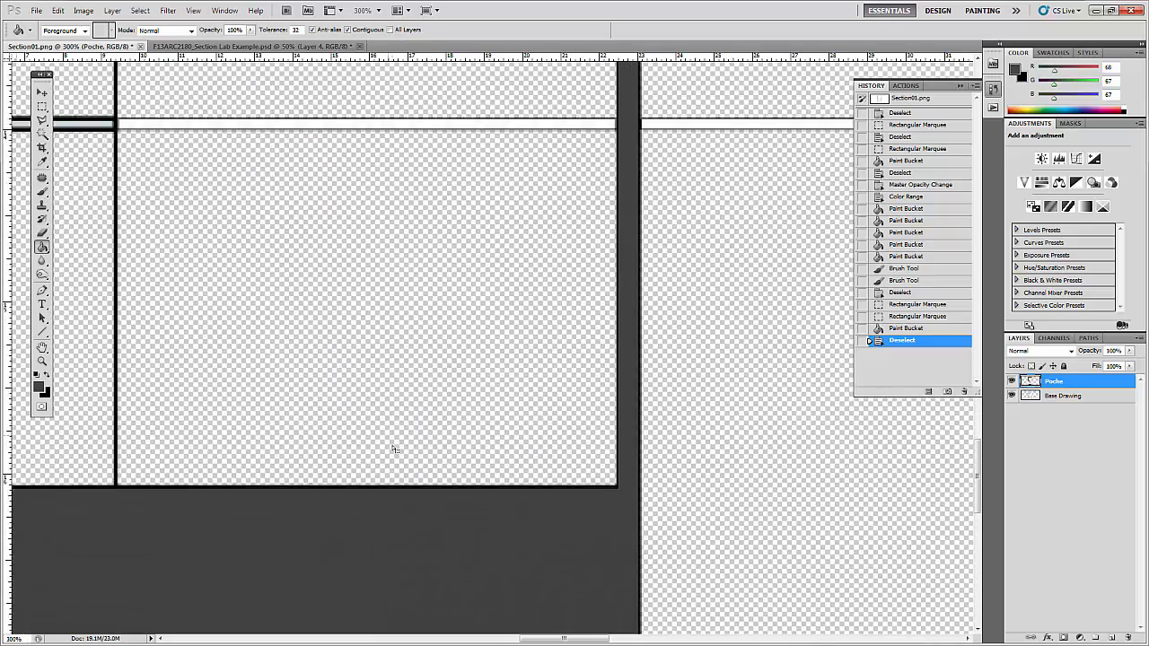
scroll(395, 443, down, 1)
key(ctrl+minus)
scroll(400, 441, down, 3)
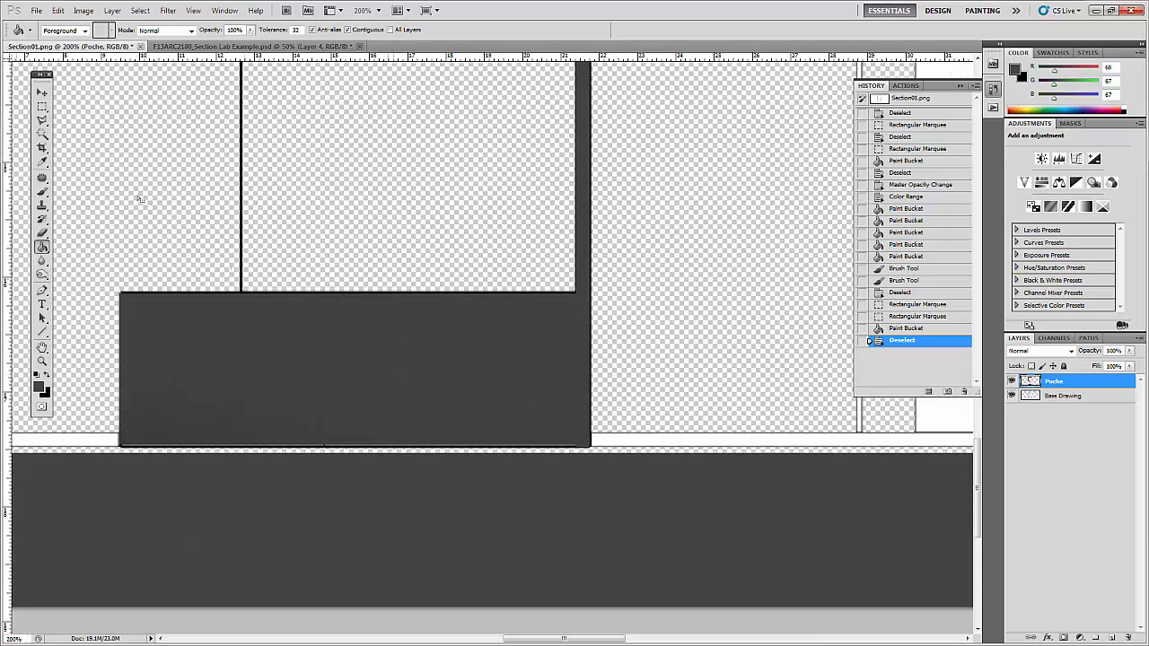
- Revert the document to the history state before the ground strip was filled, bringing back its marquee selection
click(43, 93)
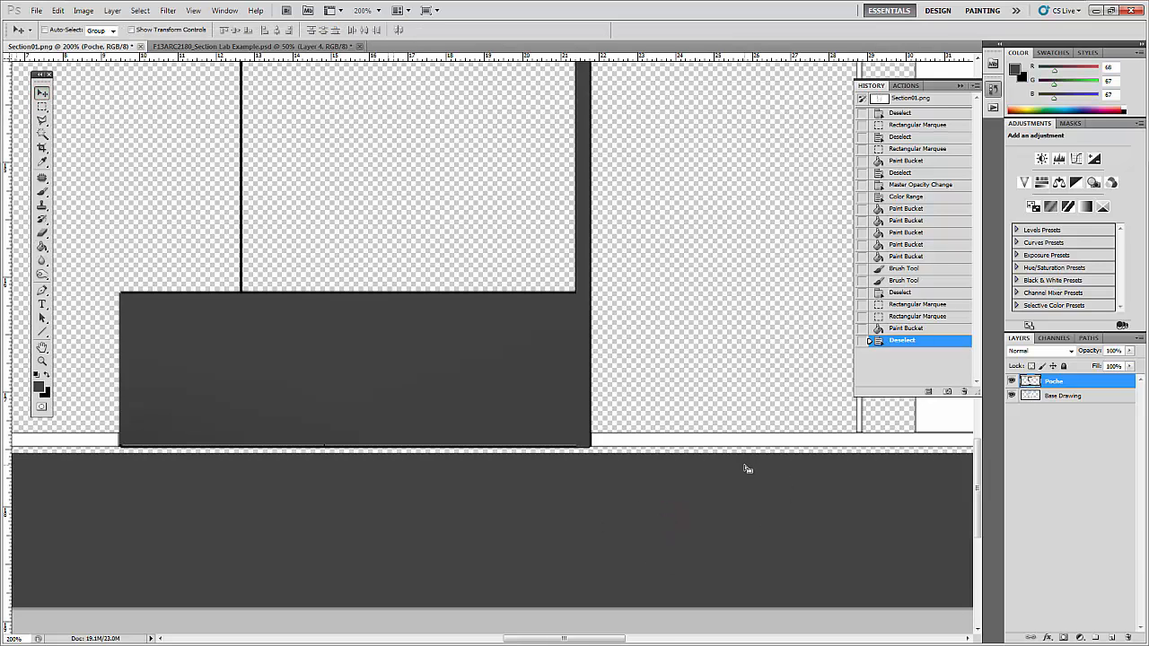
key(ctrl+minus)
key(ctrl+minus)
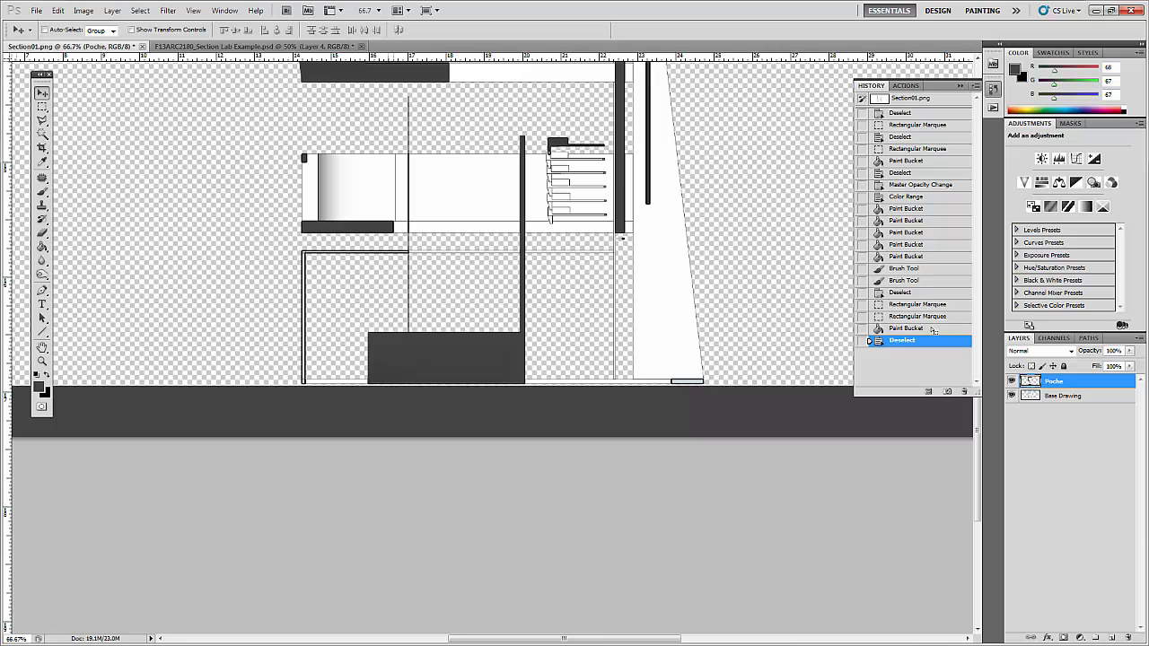
click(925, 316)
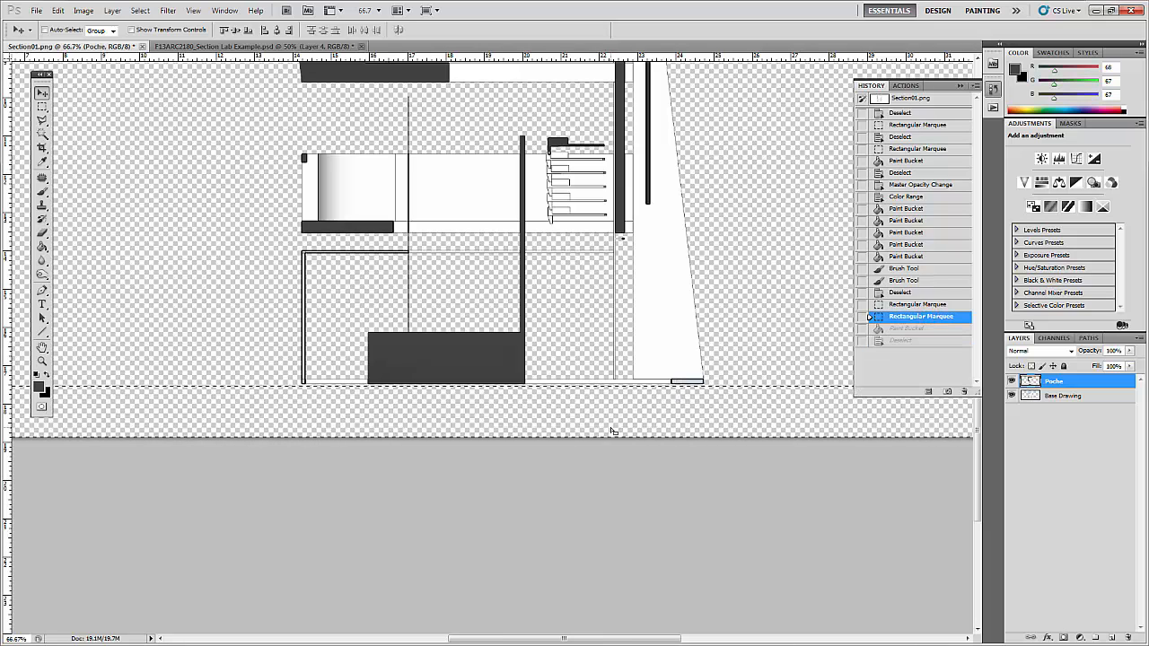
- Try to nudge the unfilled ground strip selection up to the building's base line
key(ctrl+plus)
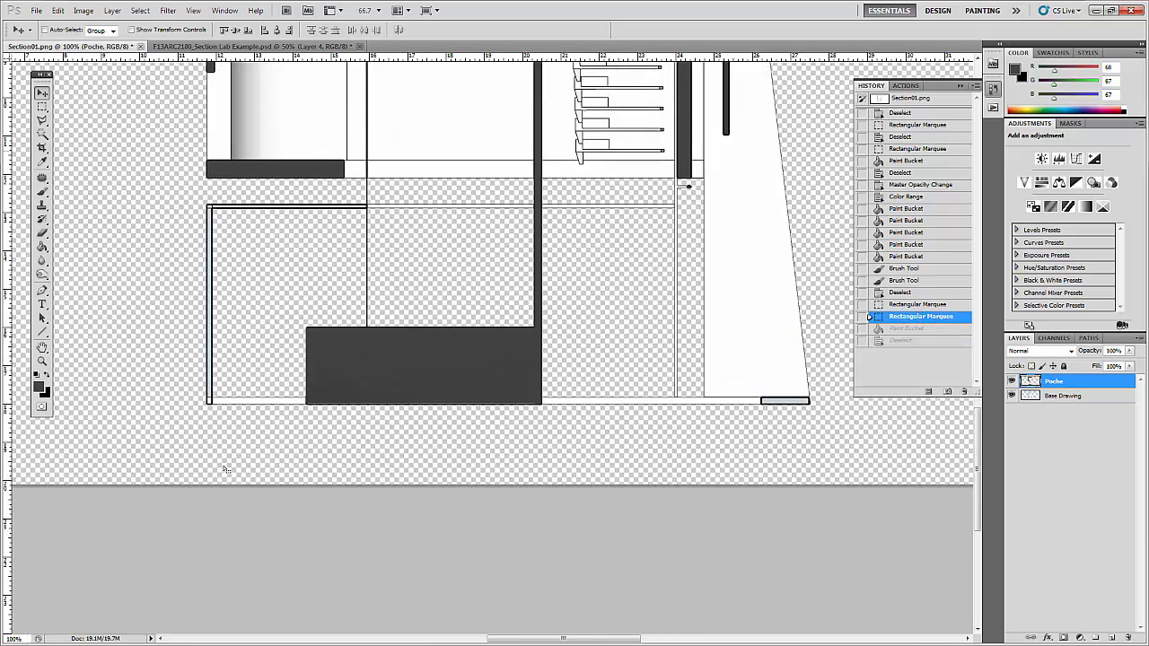
key(ctrl+plus)
drag(263, 441, 560, 328)
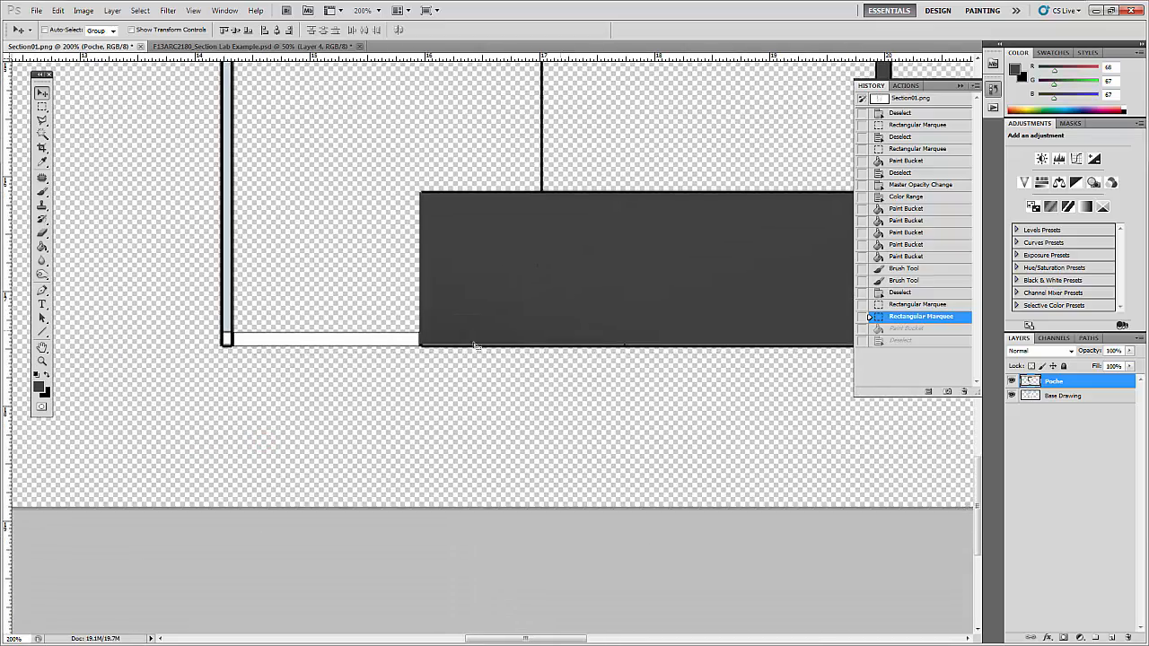
drag(476, 346, 205, 374)
drag(723, 448, 302, 446)
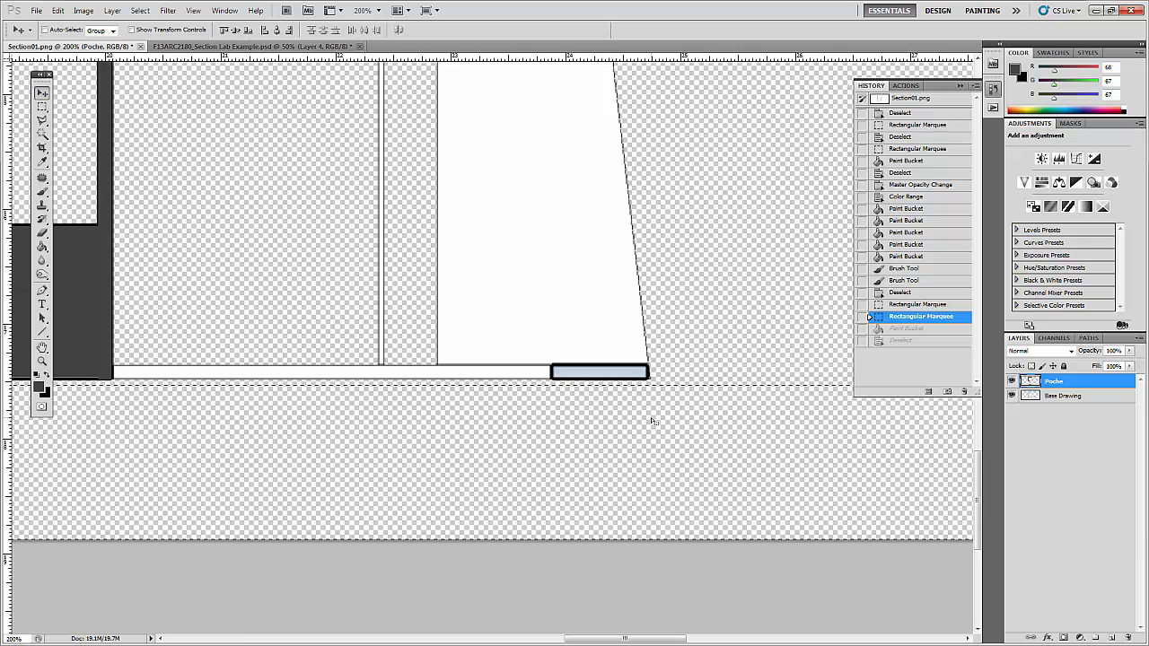
key(Up)
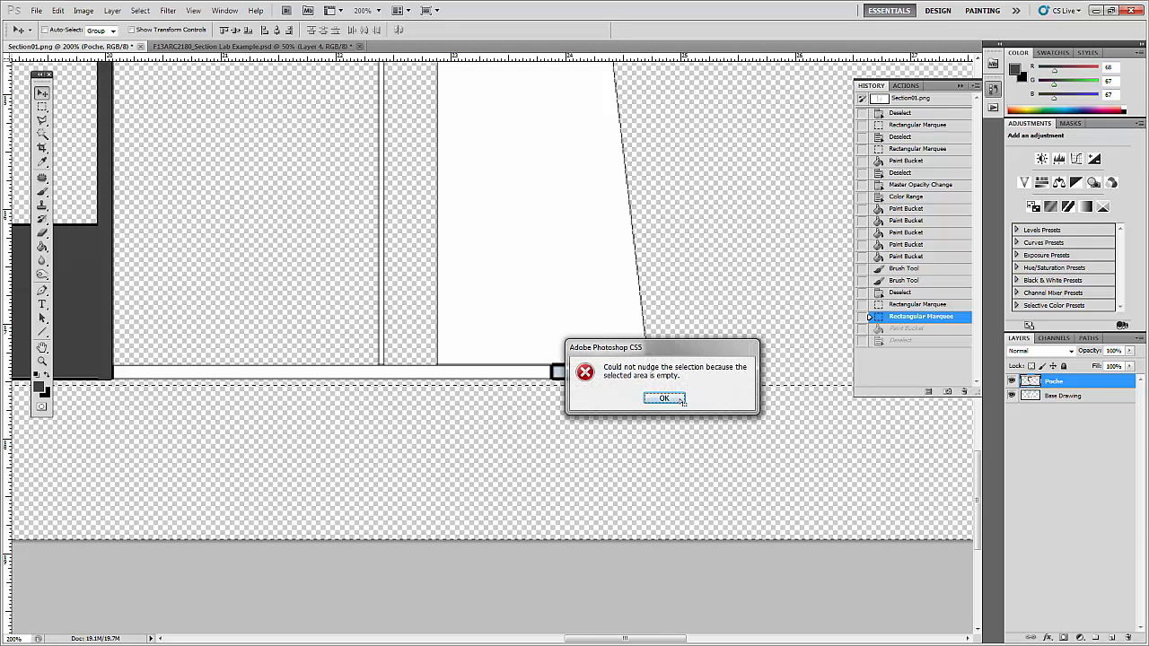
click(681, 400)
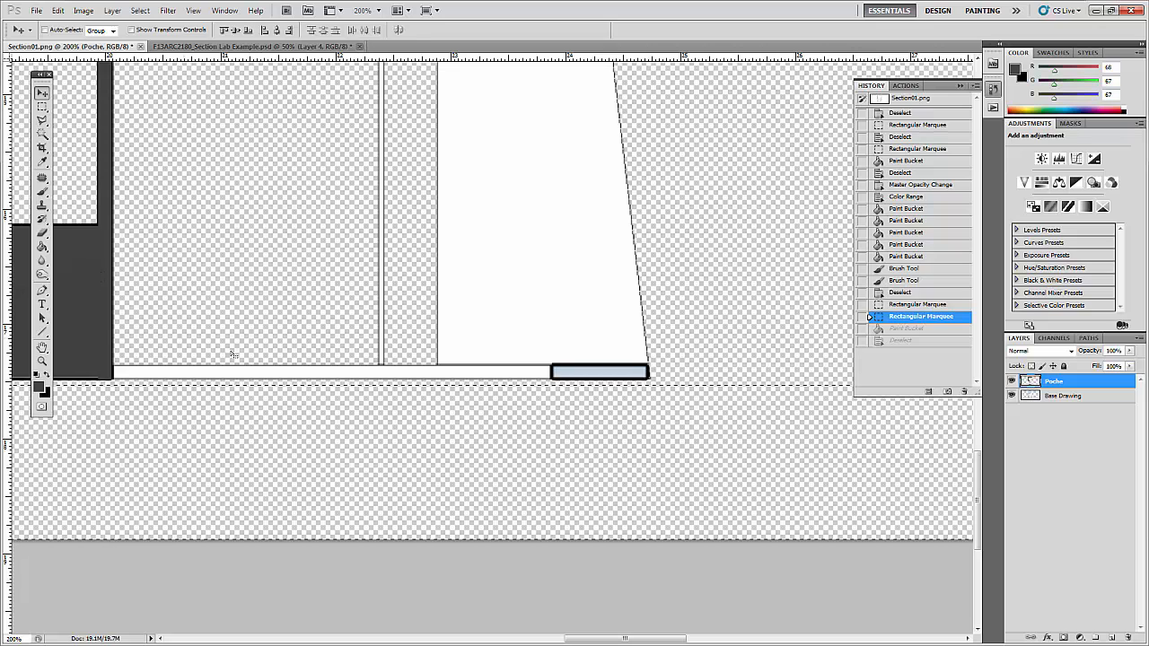
- Fill the selected ground strip with dark gray, nudge it up against the building's base line, and deselect
key(g)
click(480, 424)
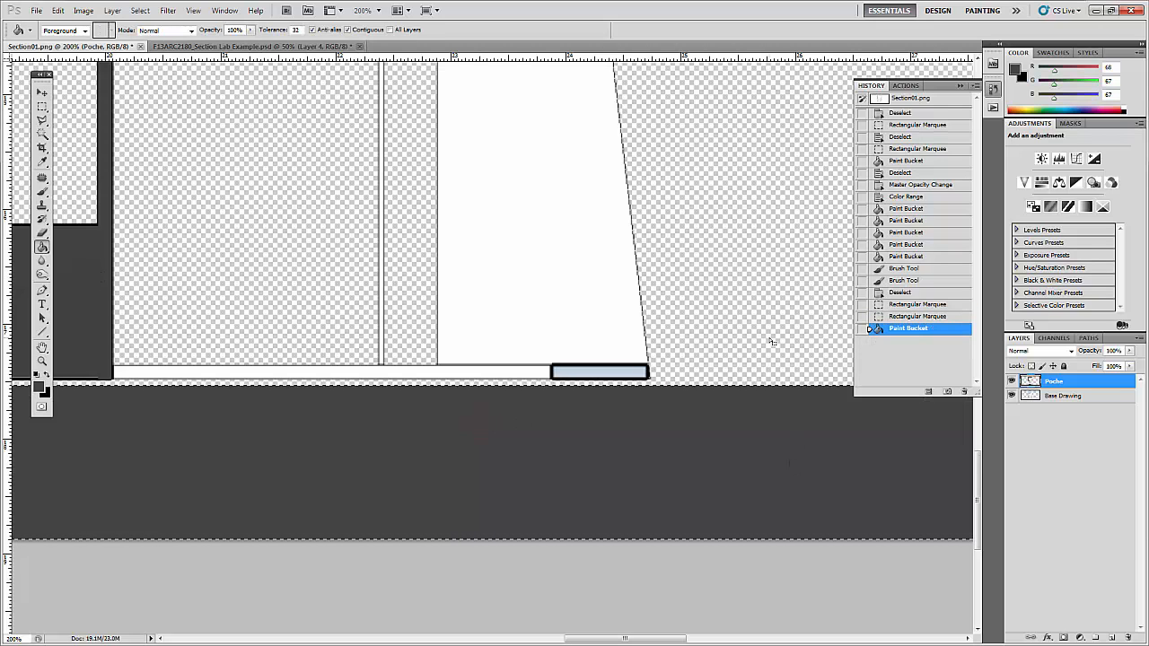
key(v)
key(Down)
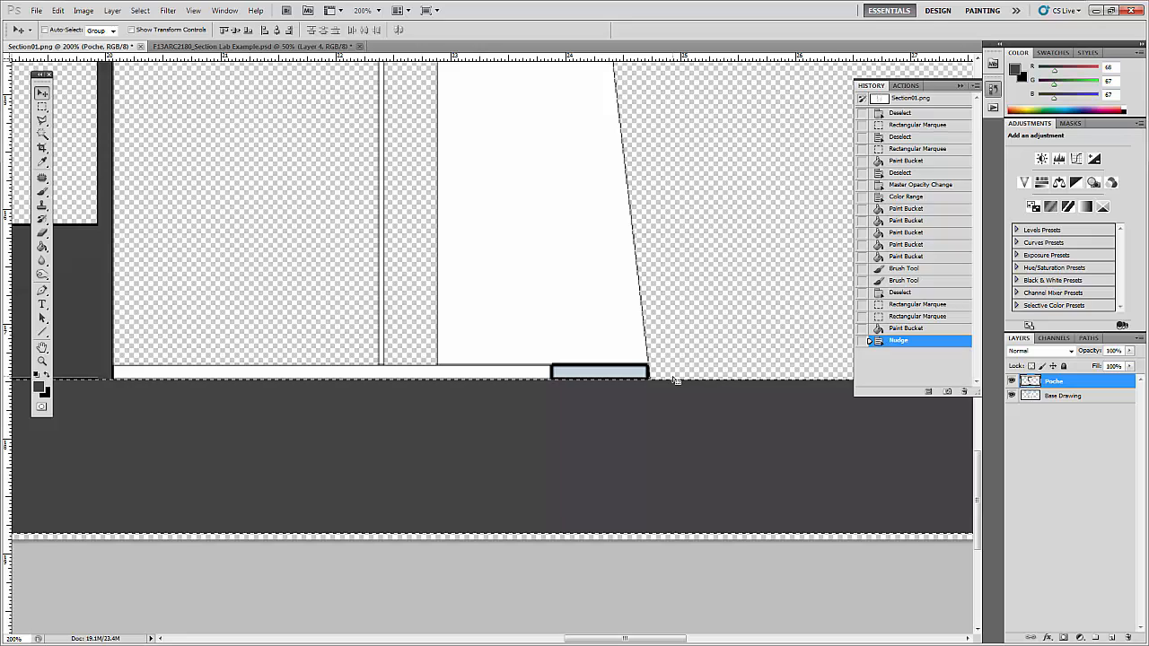
key(ctrl+minus)
key(ctrl+minus)
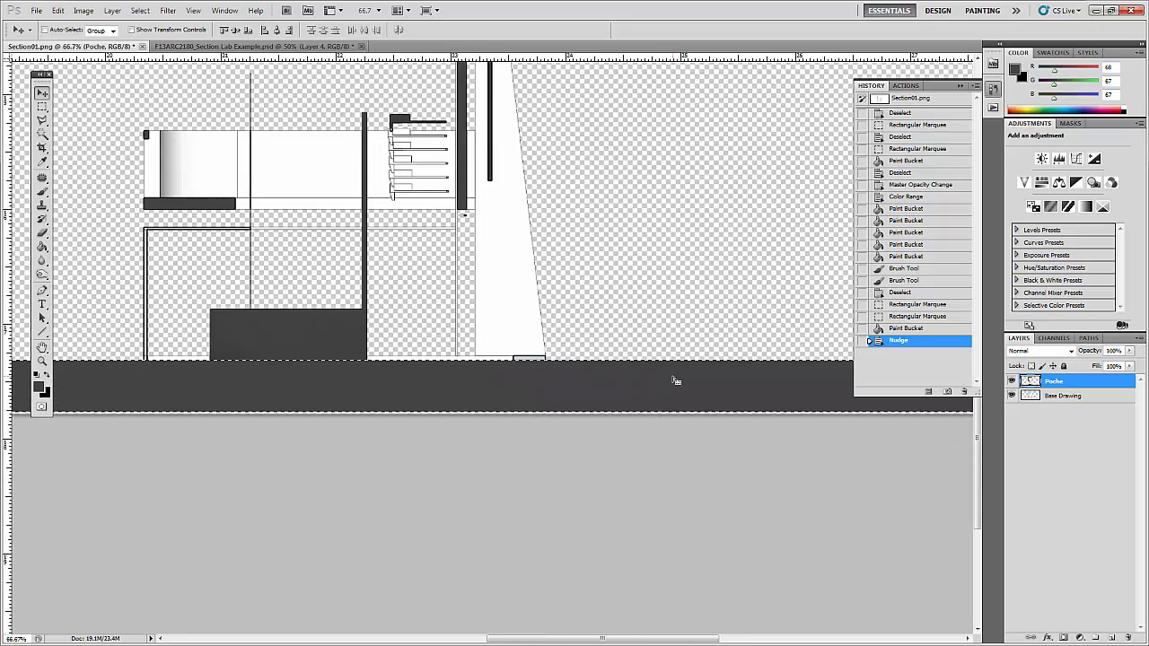
key(ctrl+d)
- Review the whole section drawing and the fit of the ground strip beneath the building
mouse_move(436, 439)
mouse_down()
mouse_move(601, 512)
mouse_move(433, 599)
mouse_up()
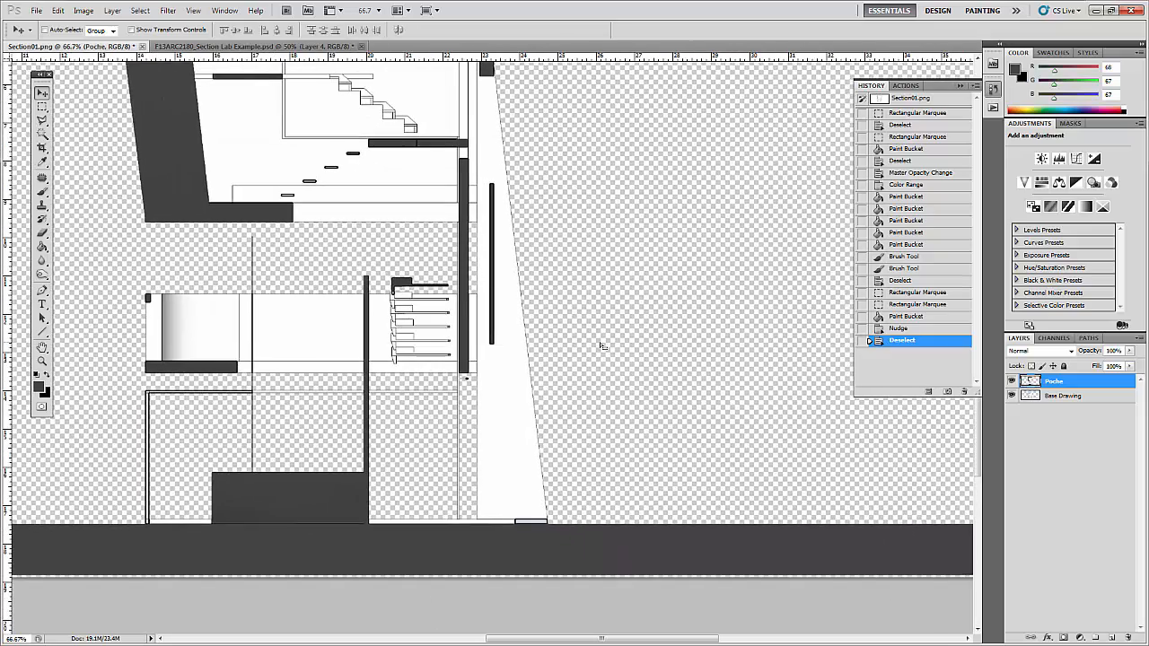
key(ctrl+minus)
drag(564, 272, 636, 373)
key(ctrl+minus)
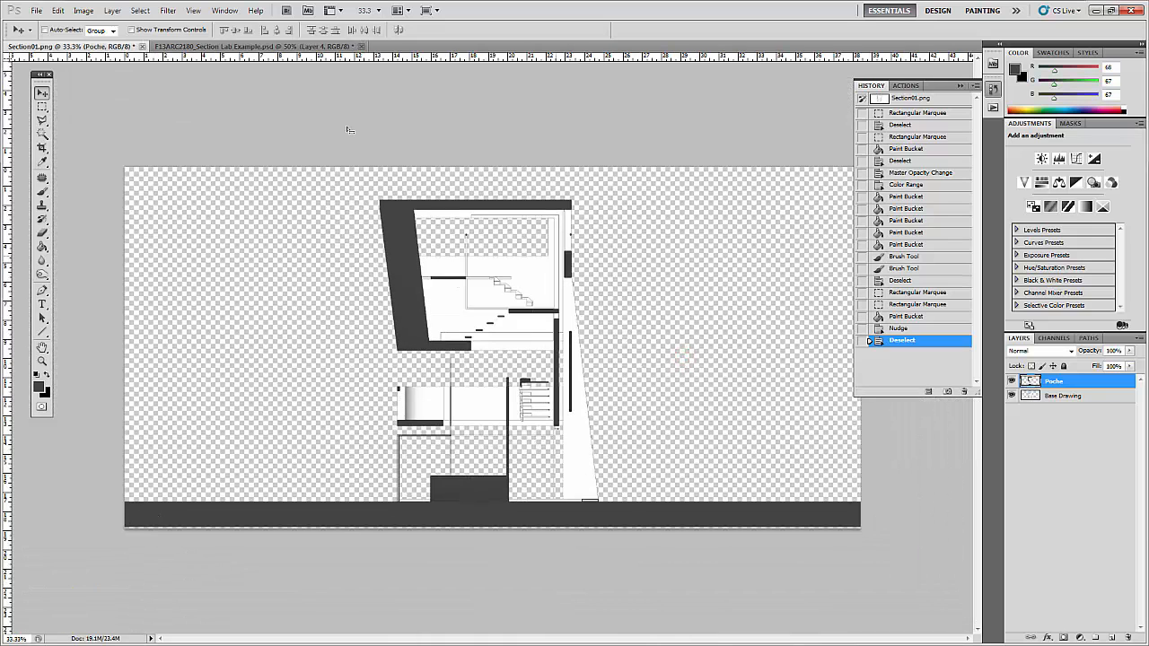
click(43, 91)
click(587, 76)
key(ctrl+plus)
key(ctrl+plus)
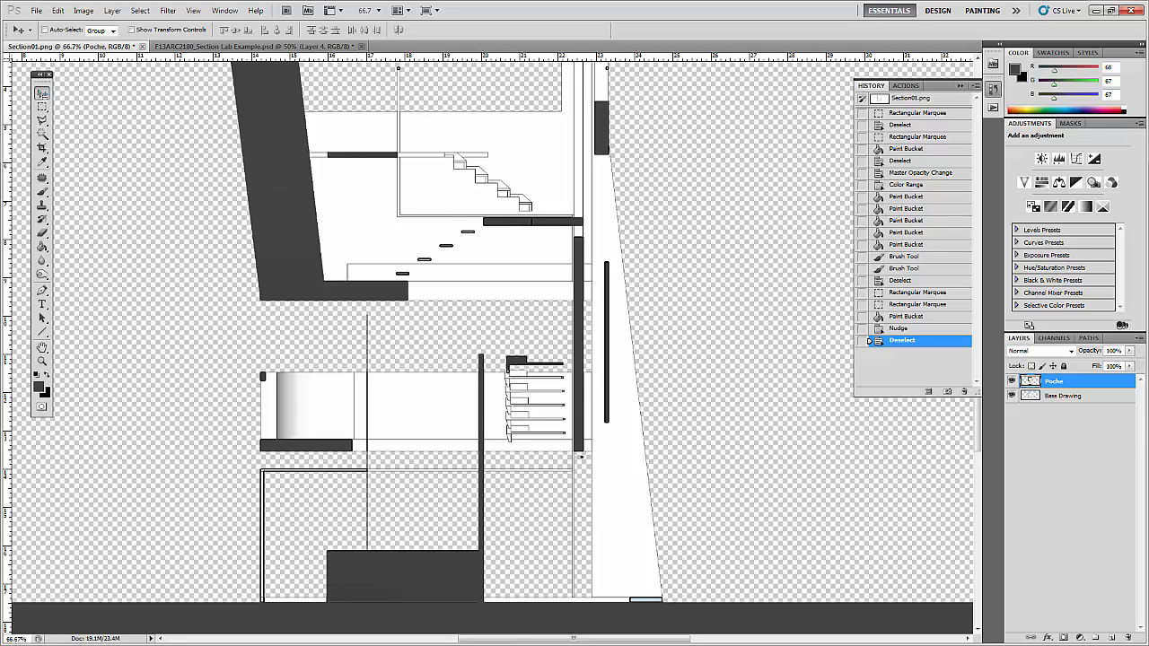
- Add a new layer above the Poche layer and name it Shades
click(42, 93)
click(135, 145)
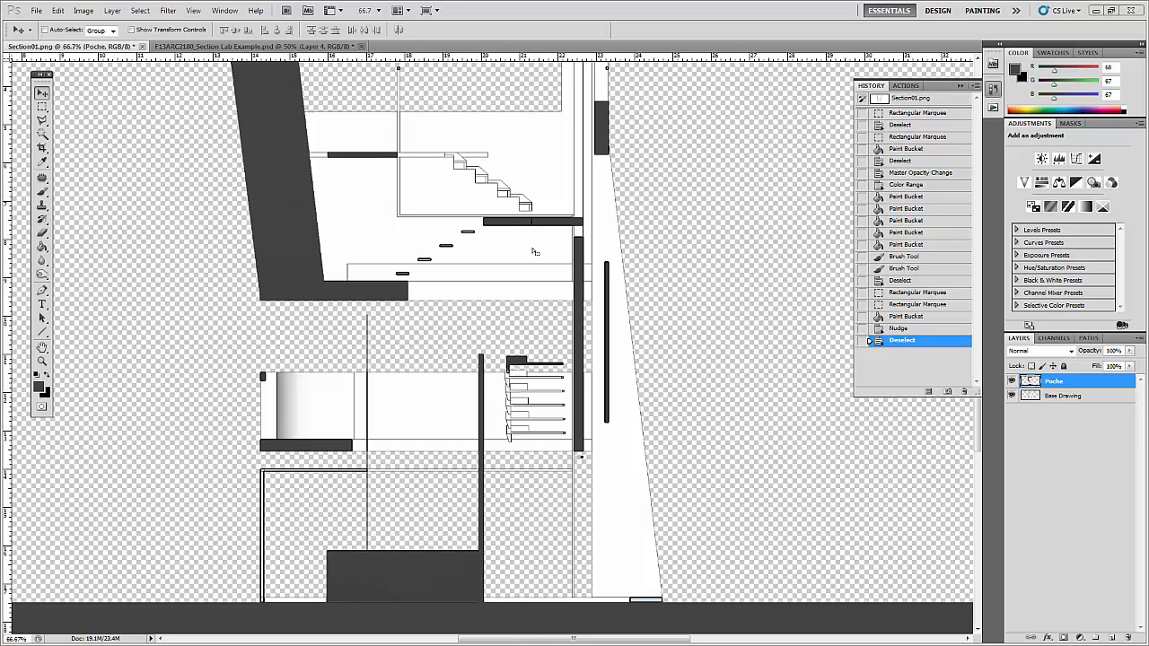
click(674, 248)
drag(661, 242, 680, 357)
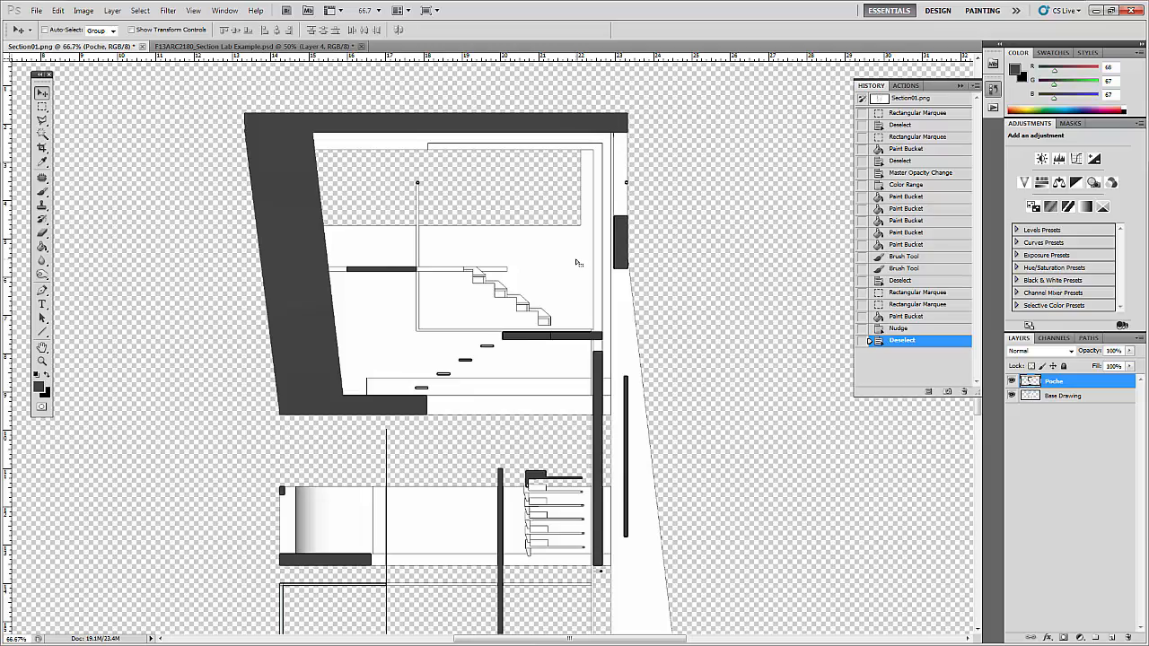
mouse_move(593, 474)
mouse_down()
mouse_move(580, 355)
mouse_move(544, 370)
mouse_move(552, 424)
mouse_up()
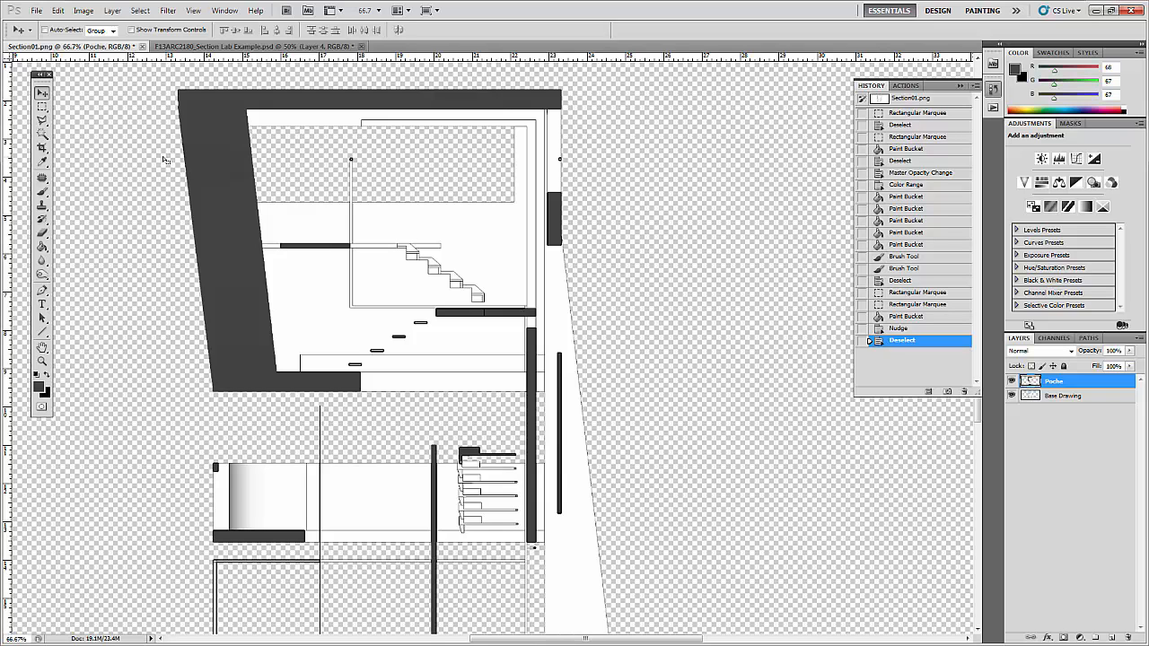
click(42, 107)
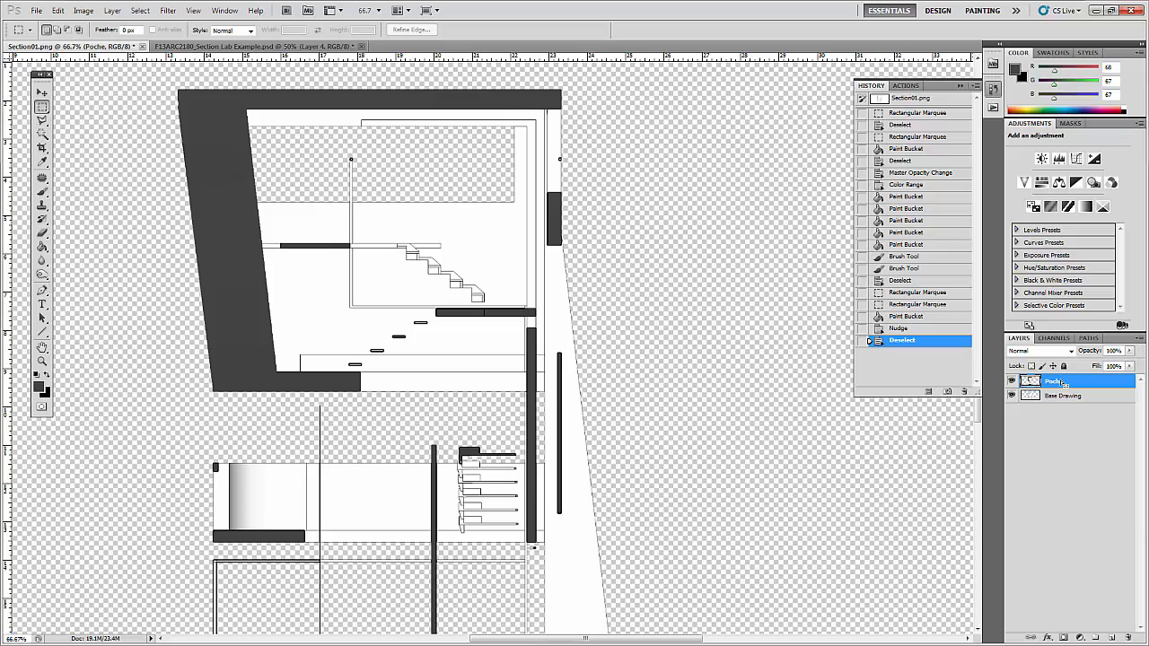
click(1111, 638)
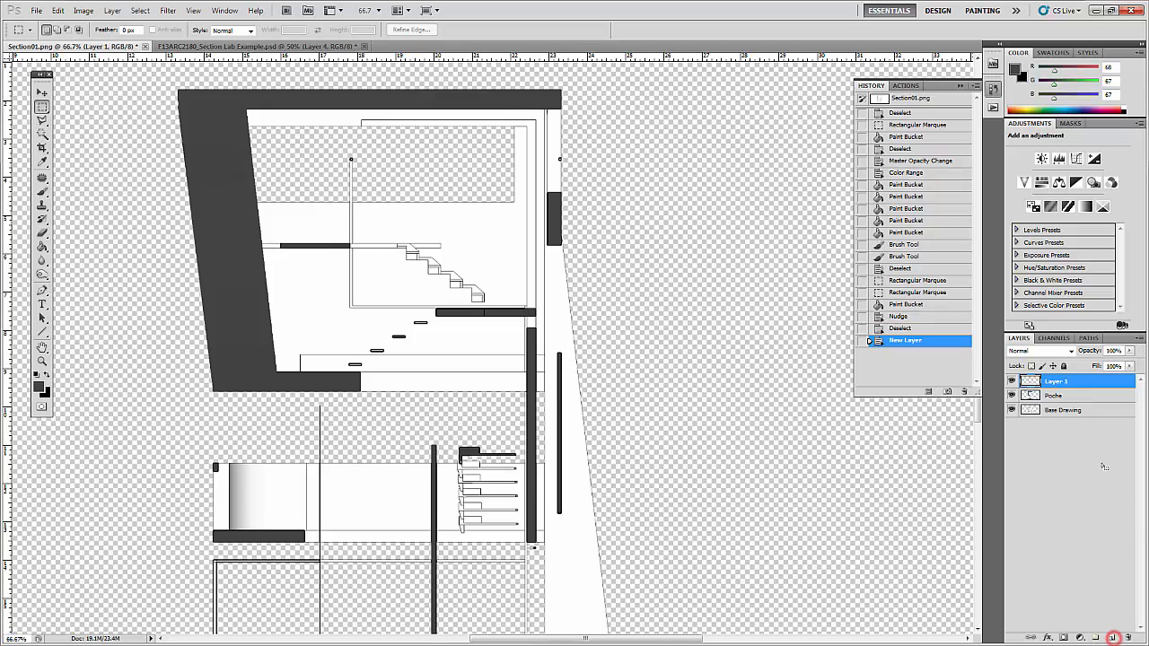
double_click(1052, 382)
text(Shades)
key(Return)
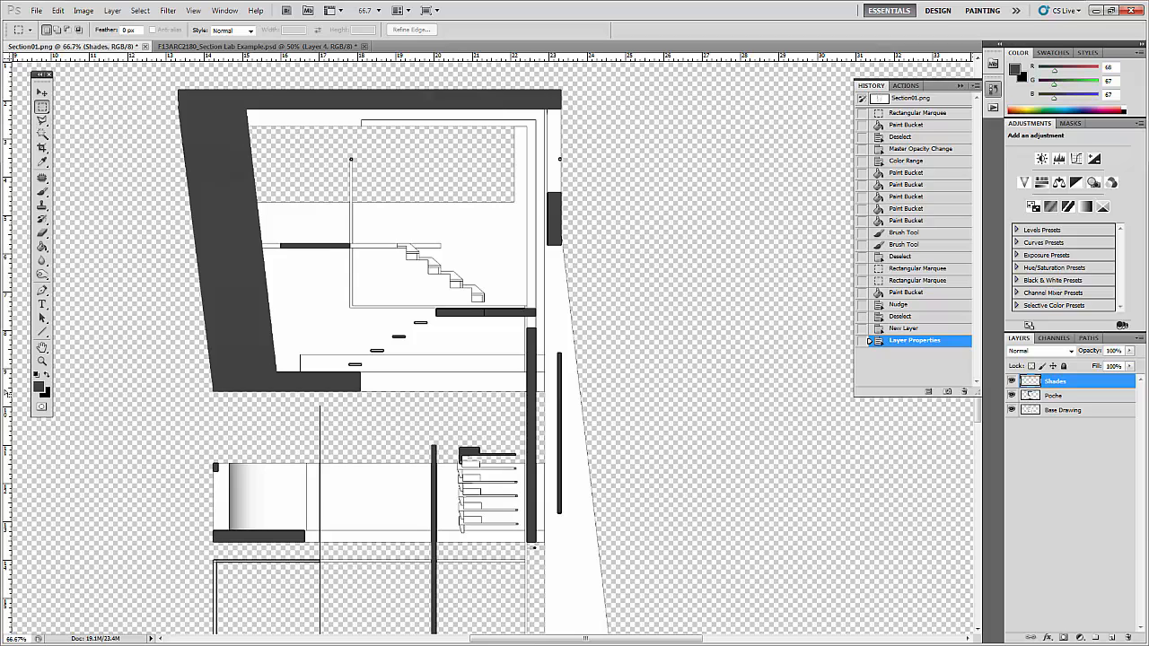
- Set the foreground color to a medium gray of RGB 141, 141, 141
click(39, 388)
drag(106, 259, 103, 227)
click(377, 148)
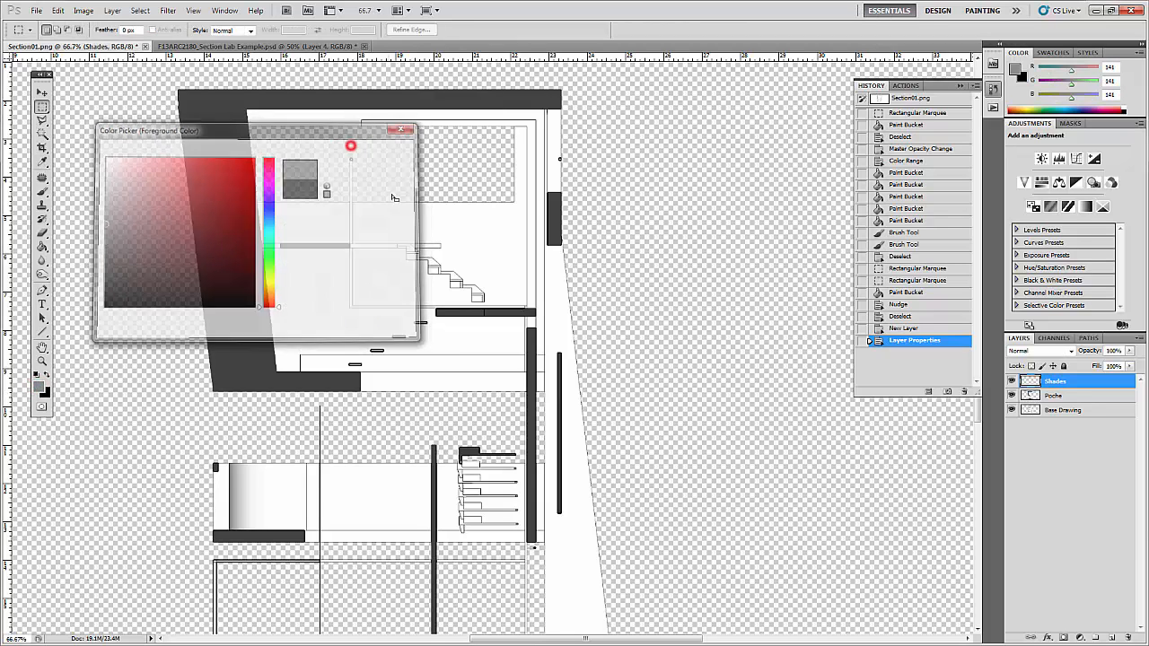
- On the Base Drawing layer, select the upper room's thin ceiling-and-wall frame and the low band above its floor with the Magic Wand
drag(528, 246, 505, 220)
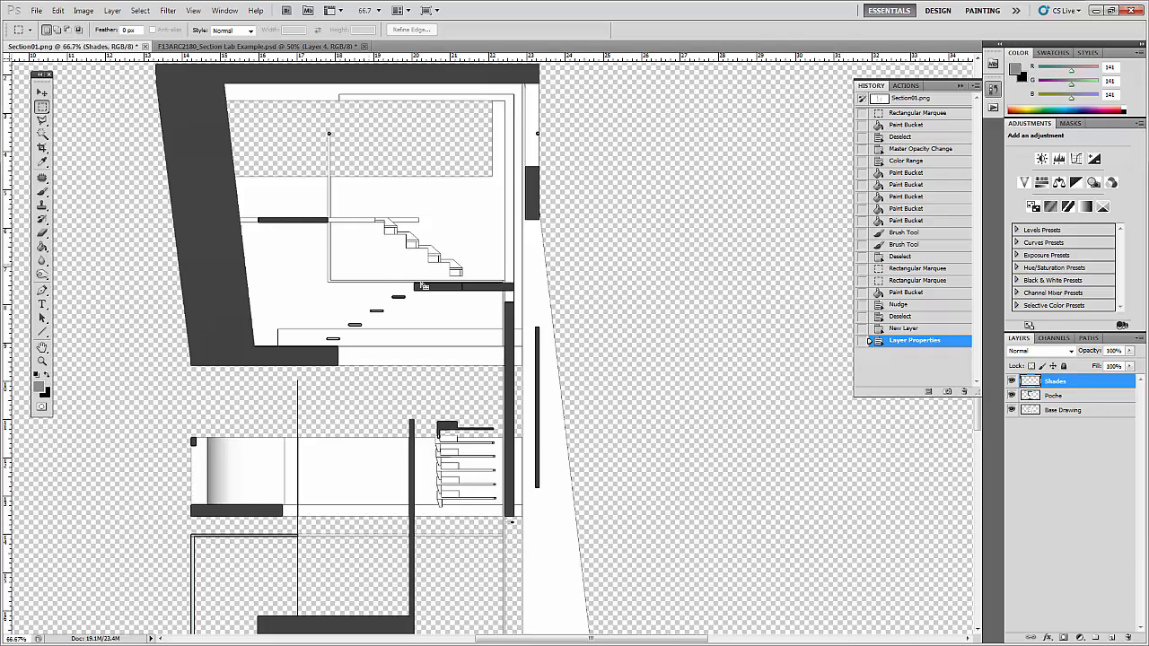
click(1090, 410)
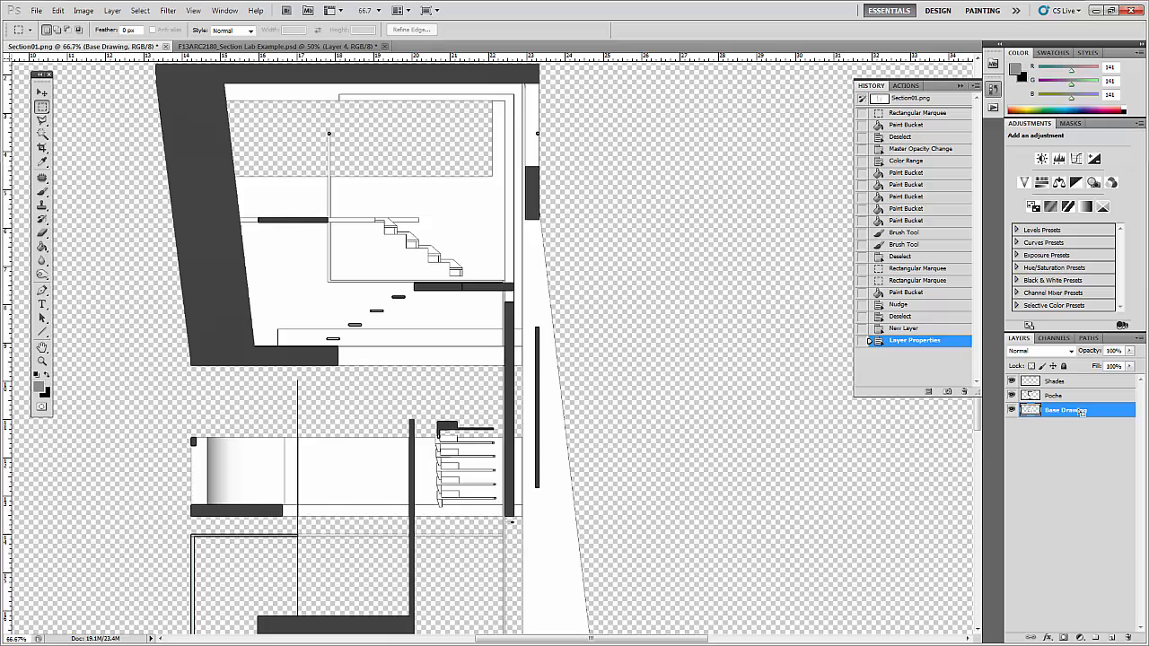
key(w)
click(511, 116)
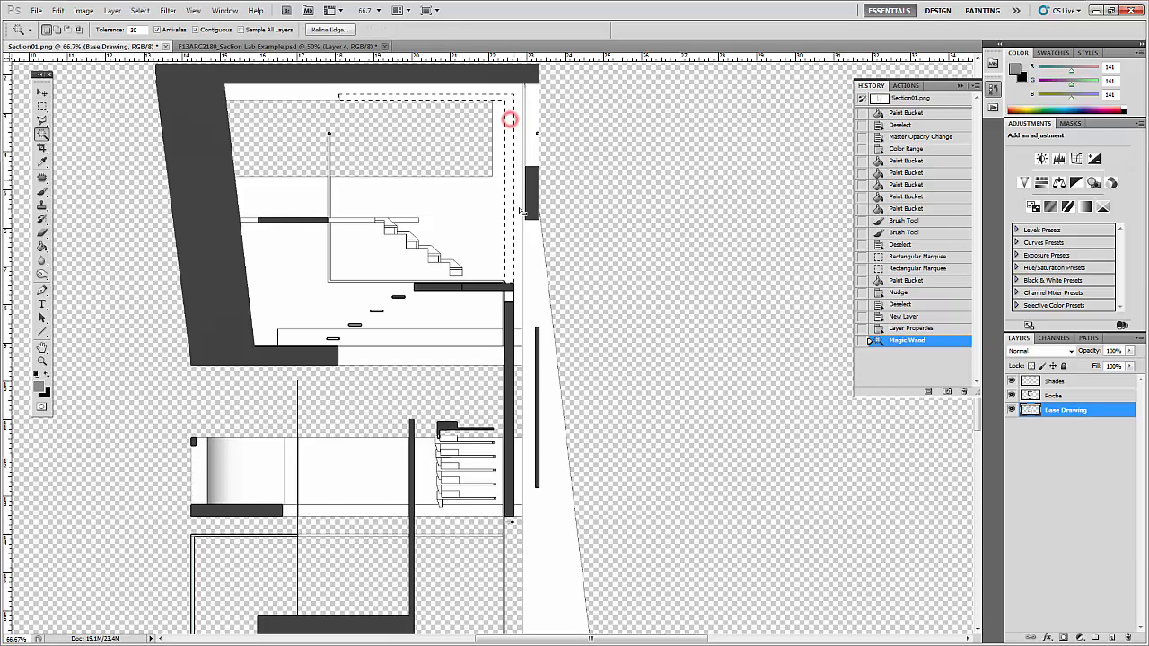
shift+click(510, 304)
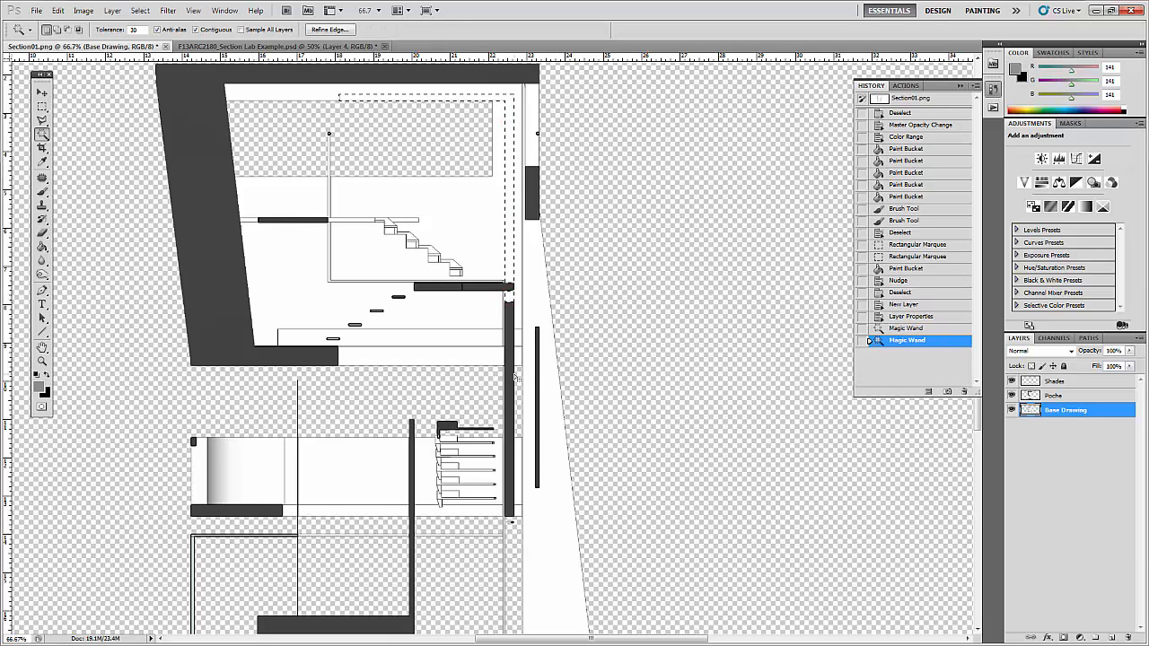
scroll(516, 377, down, 2)
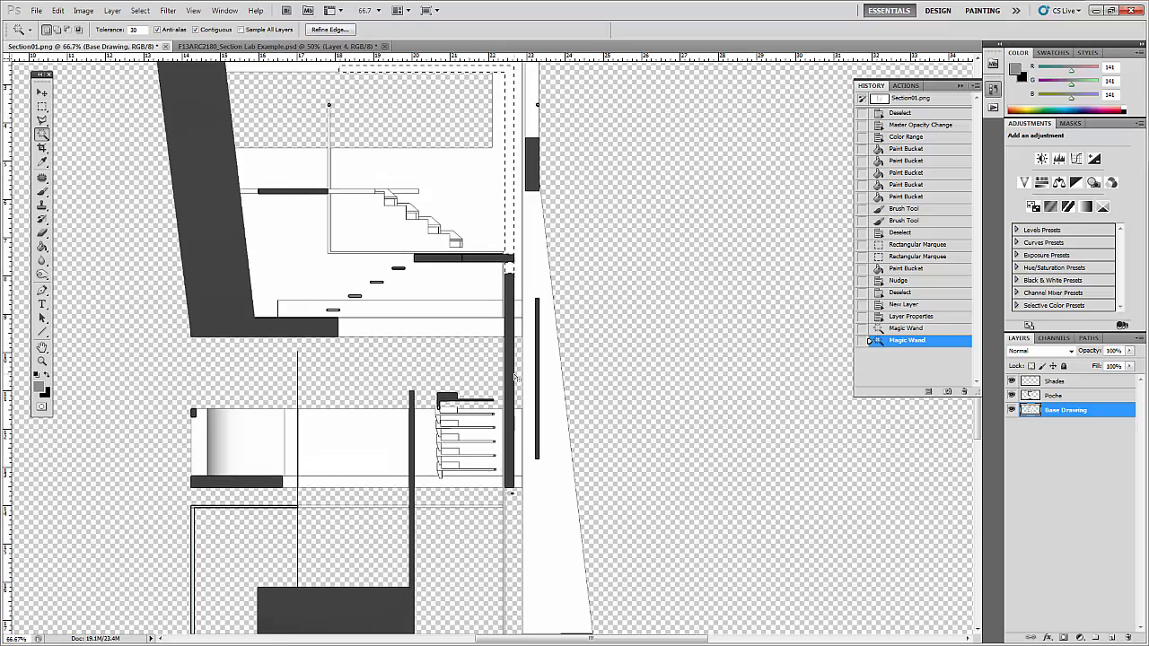
shift+click(440, 310)
shift+click(519, 311)
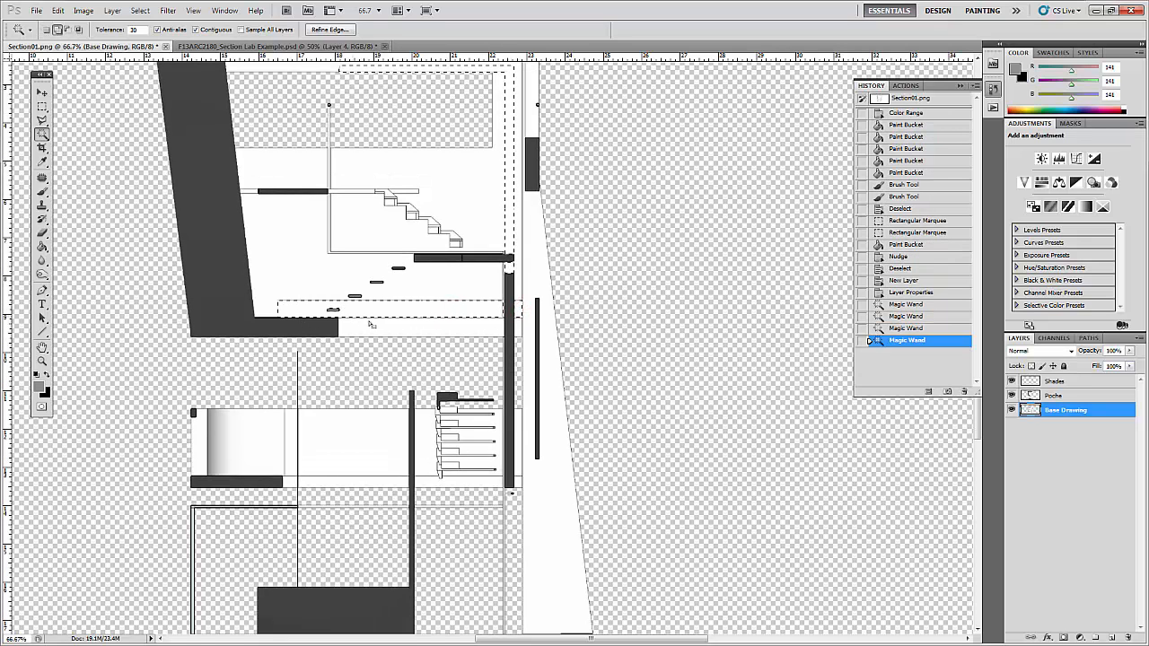
- Add the uncut parts of the lower floor band and the narrow strip beside the curved gradient surface to the selection
scroll(371, 326, down, 3)
shift+click(317, 404)
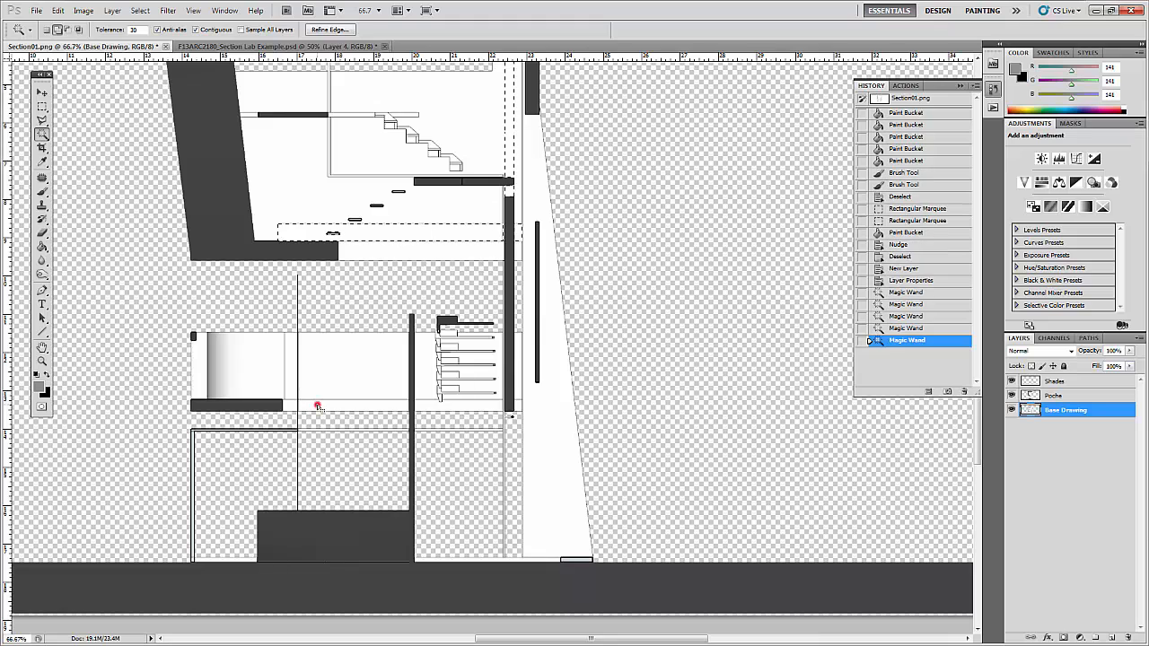
shift+click(472, 408)
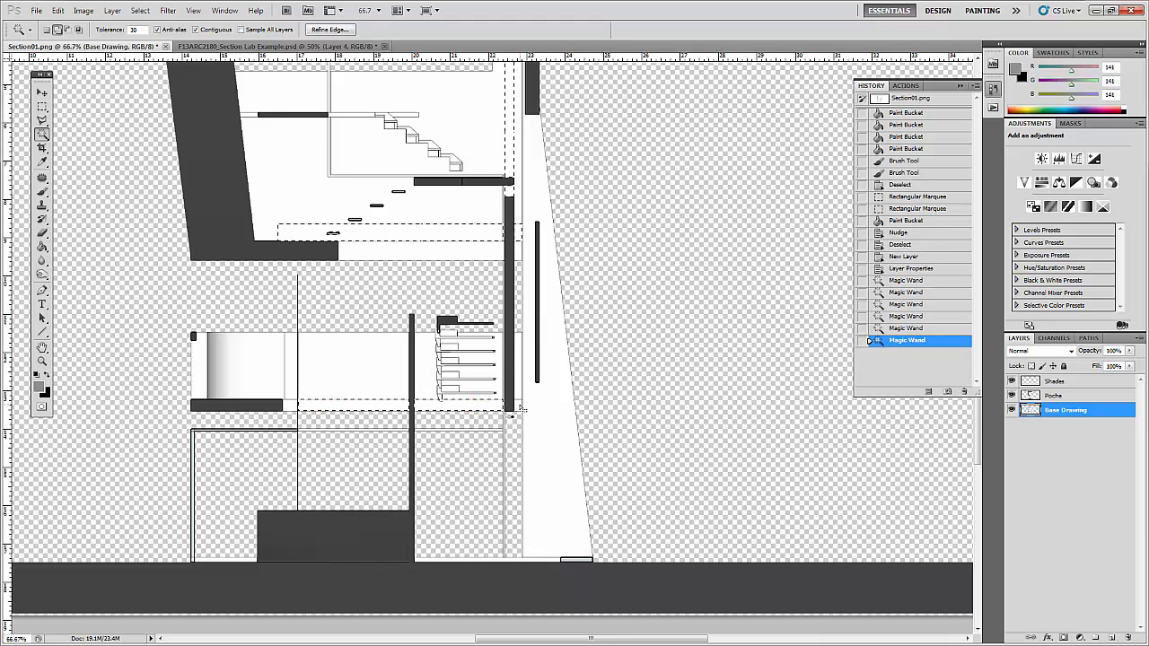
shift+click(514, 403)
shift+click(287, 404)
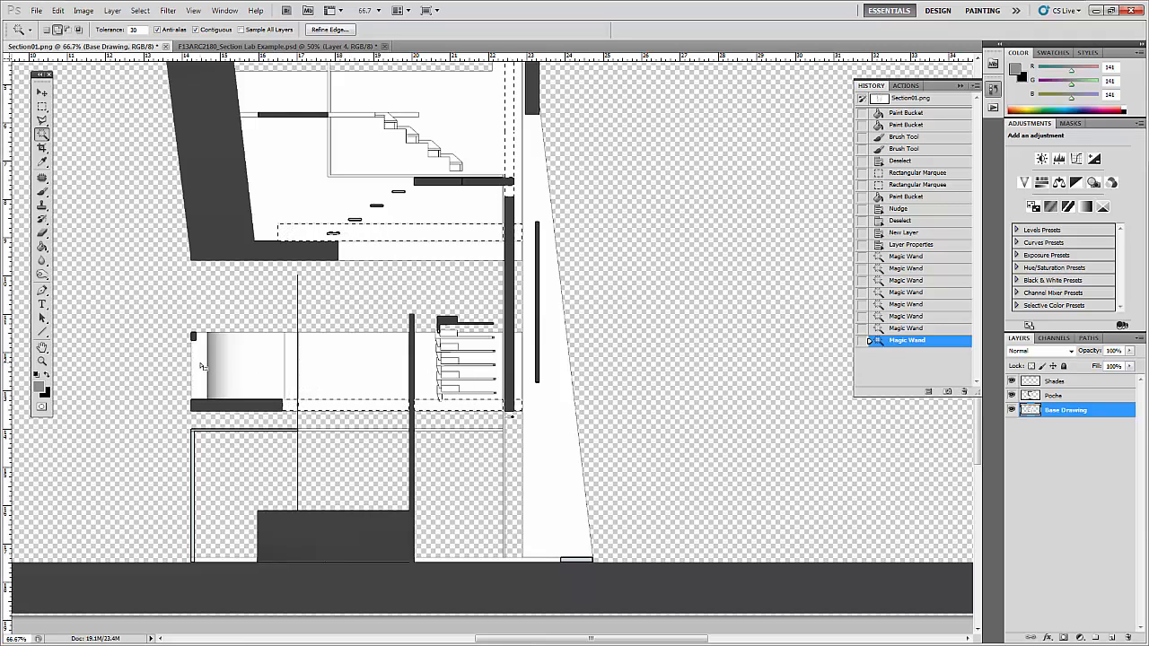
shift+click(198, 359)
scroll(498, 381, up, 1)
scroll(498, 382, up, 5)
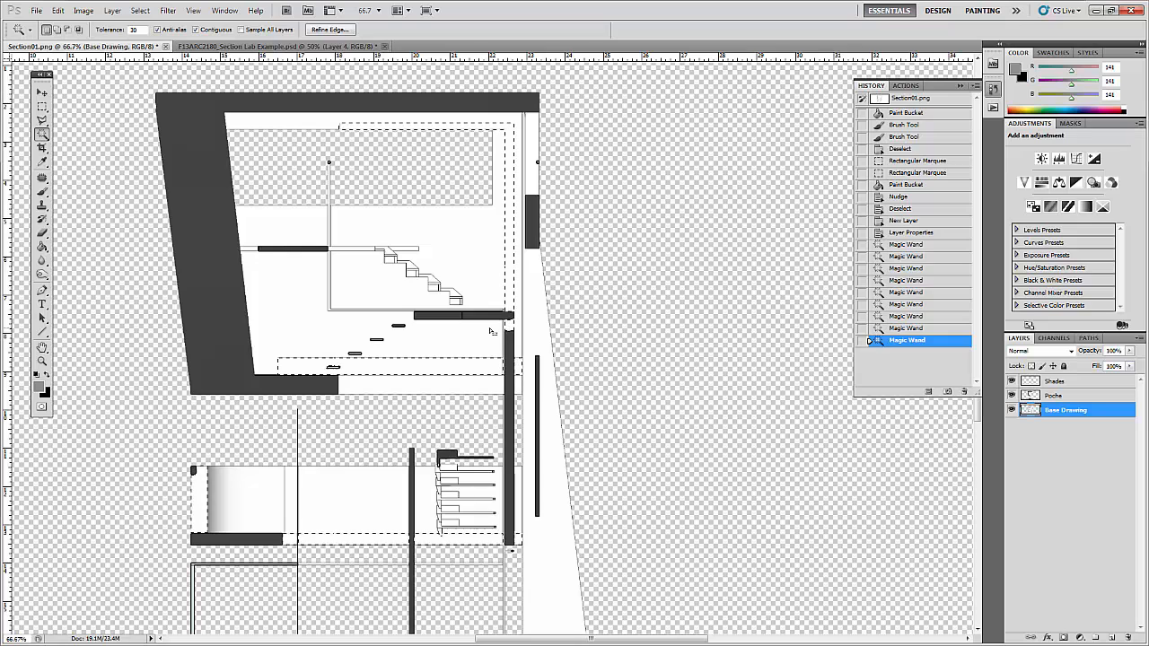
- Fill the selected areas with the medium gray on the Shades layer using the Paint Bucket, and deselect
click(1068, 381)
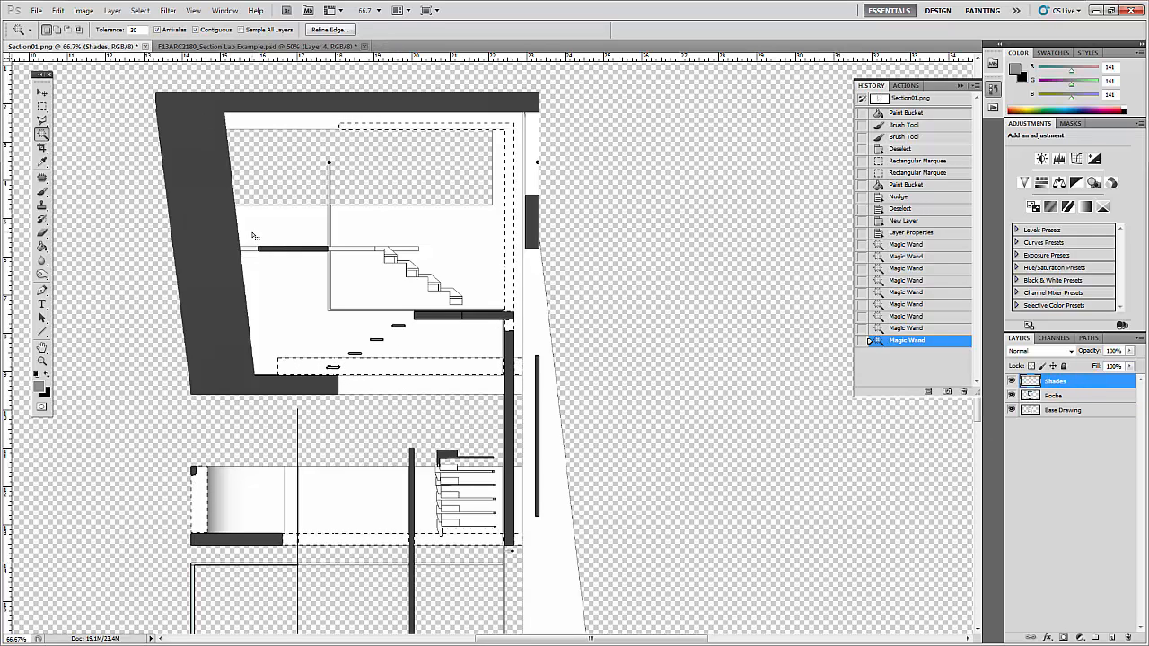
key(g)
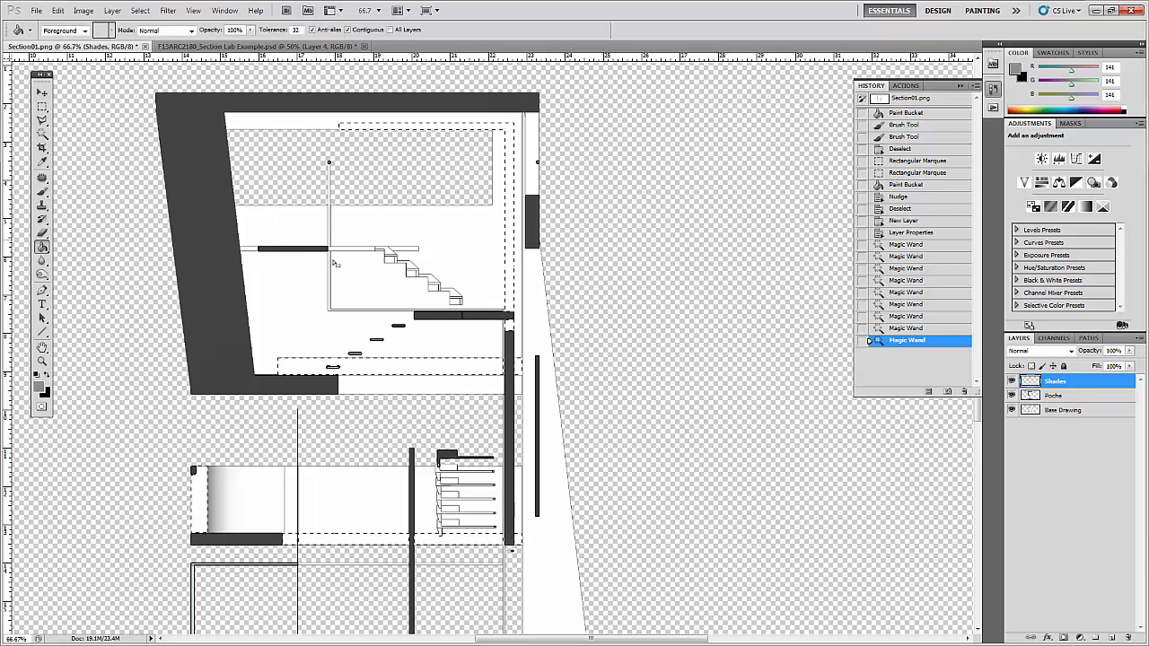
click(372, 367)
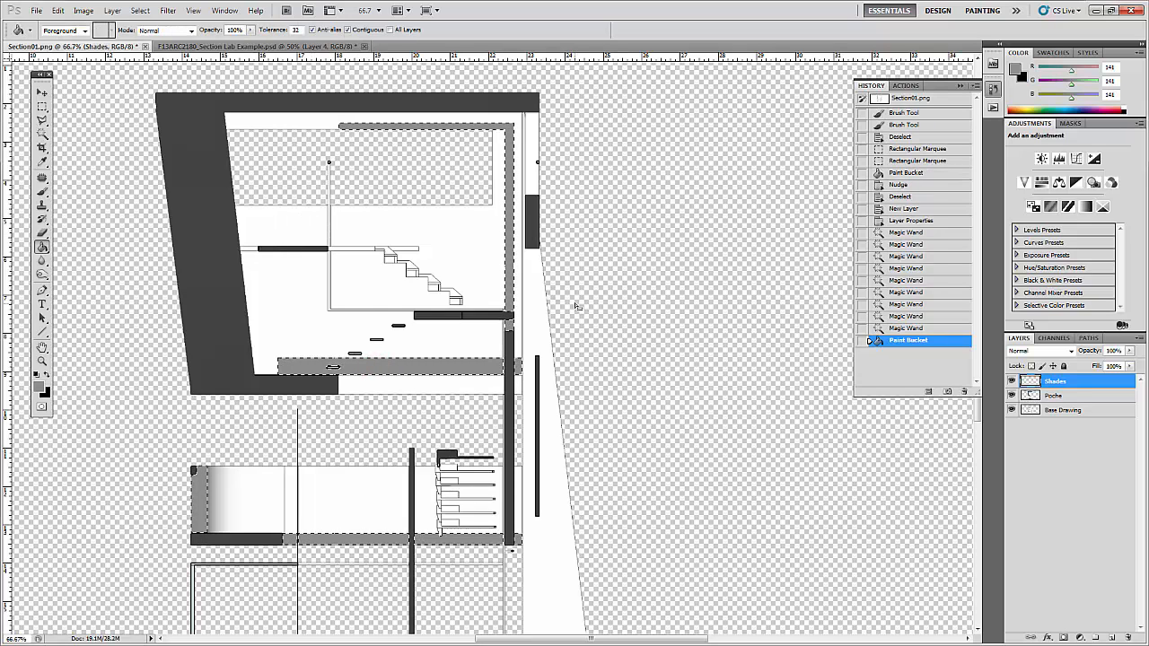
key(ctrl+d)
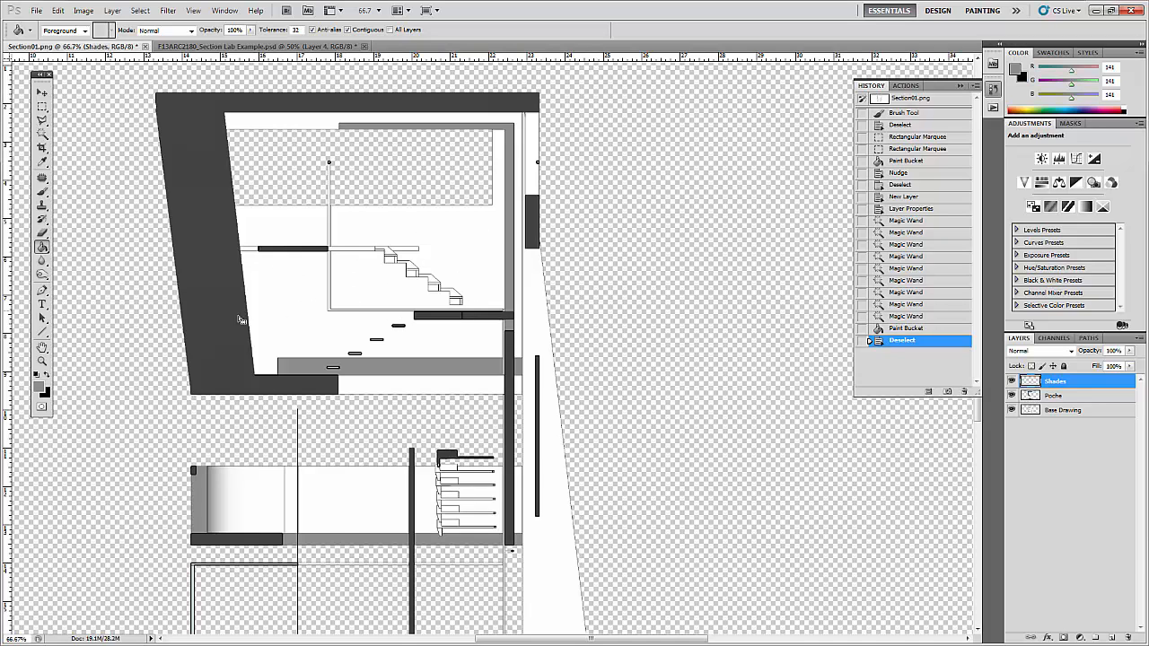
- Set the foreground color to a lighter gray of RGB 189, 189, 189 for the Paint Bucket
click(39, 389)
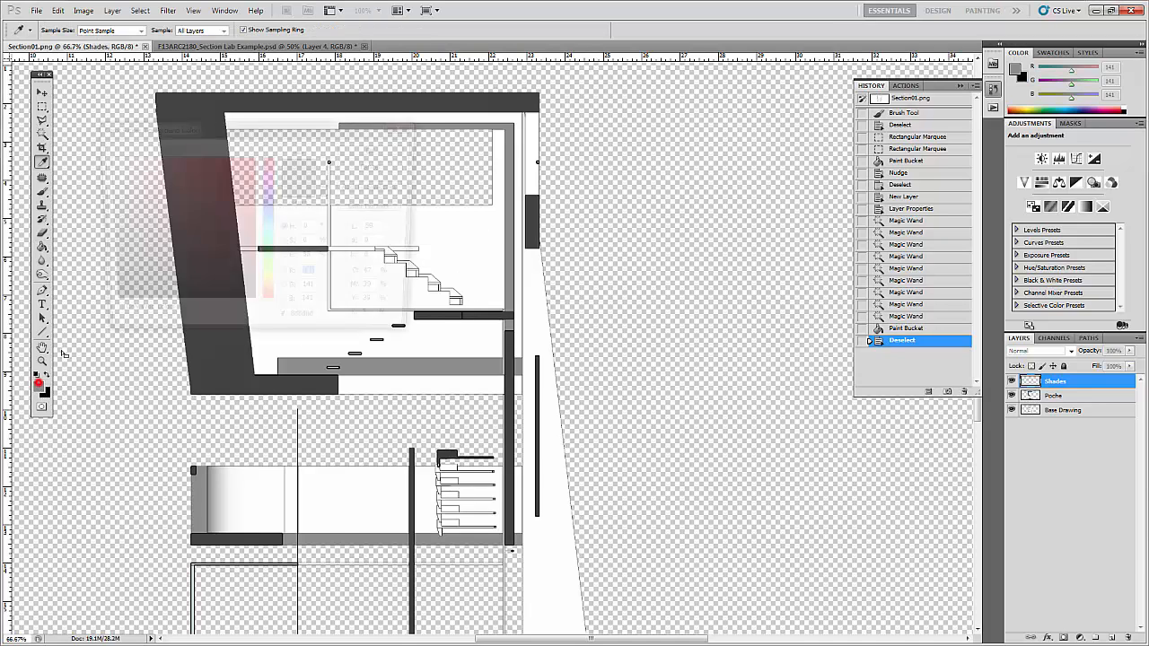
drag(103, 200, 104, 195)
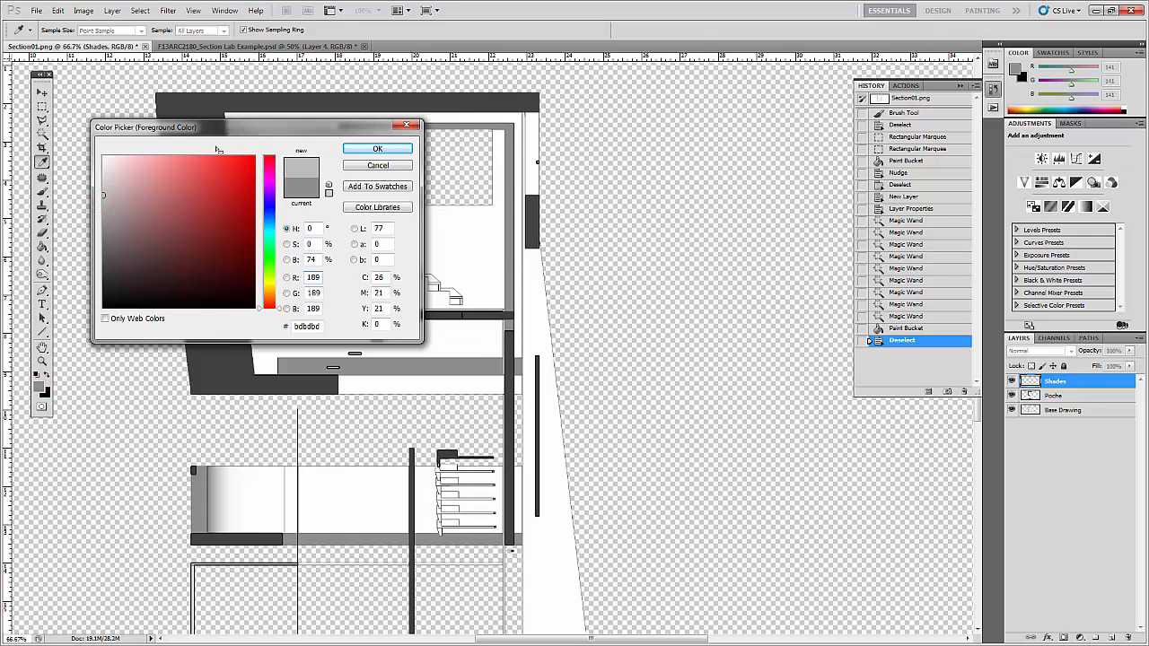
click(377, 148)
key(g)
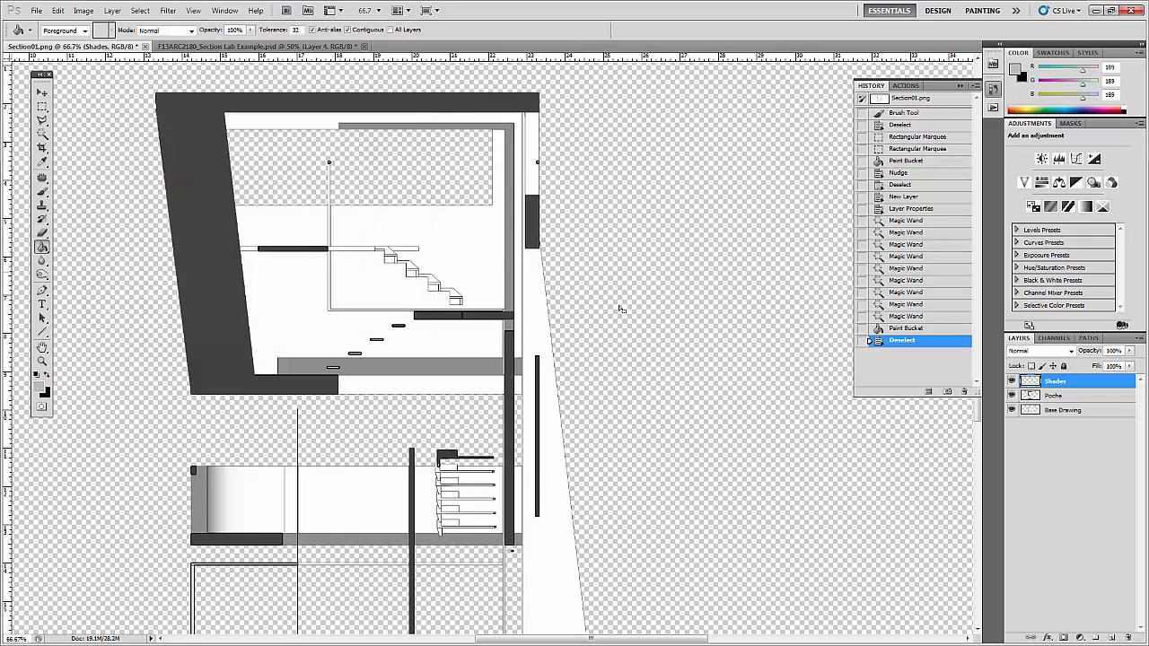
- On the Base Drawing layer, select the uncut landing strips beside the upper stair and the thin L-shaped outline crossing them with the Magic Wand
click(1084, 410)
key(w)
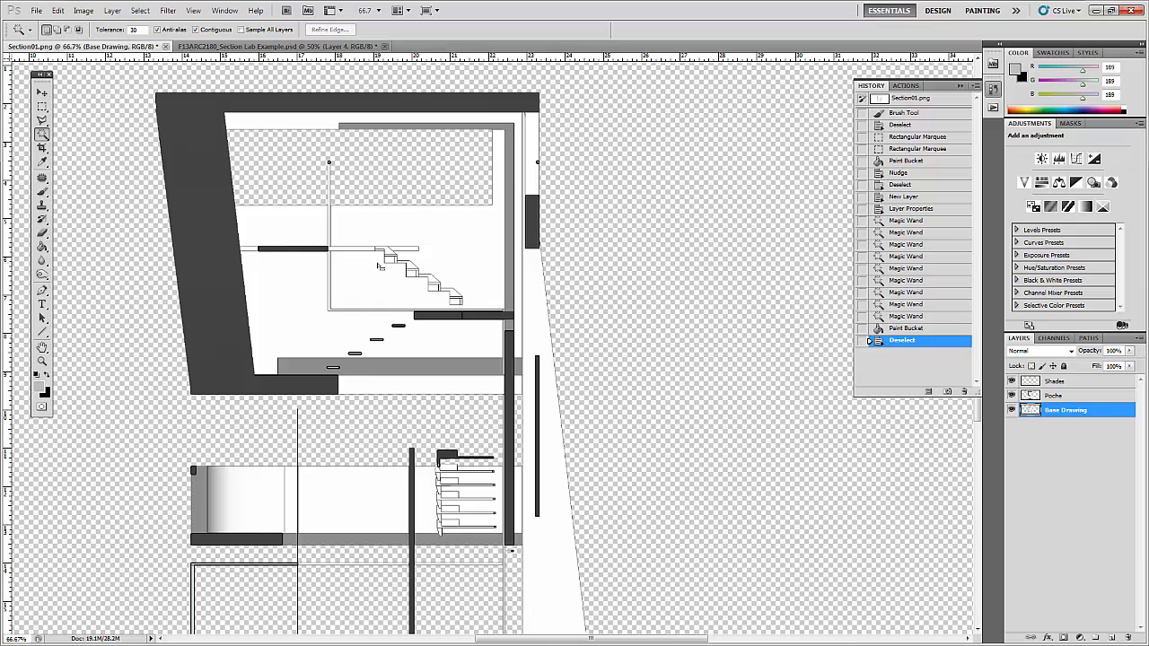
key(ctrl+plus)
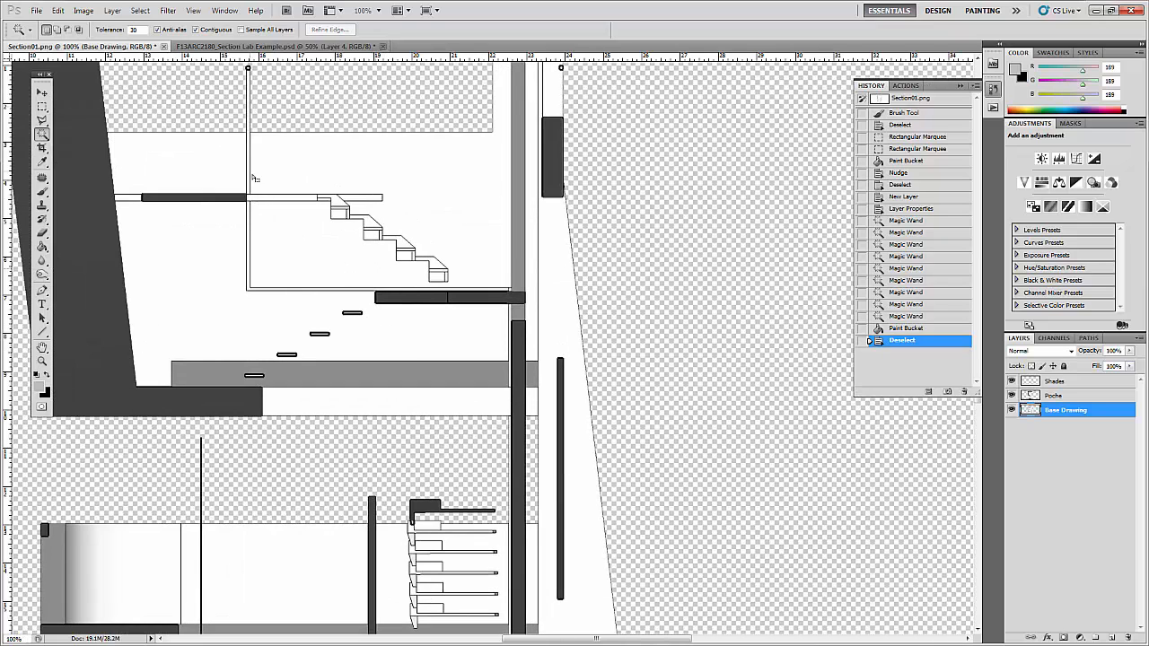
scroll(255, 179, up, 2)
click(269, 235)
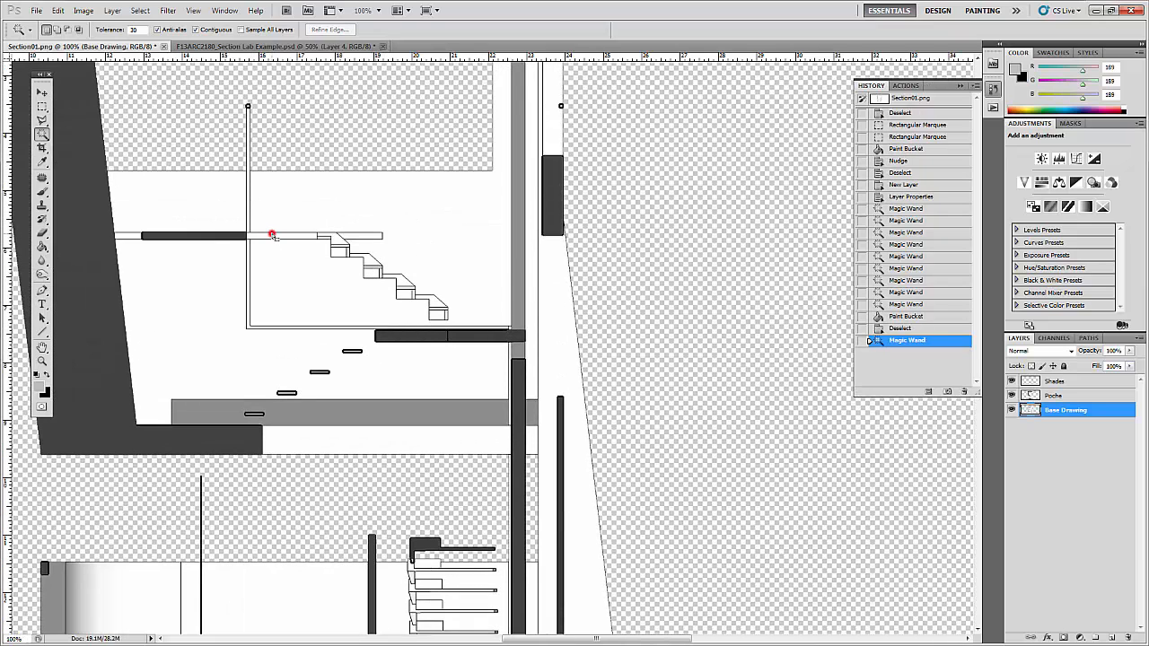
click(366, 238)
click(125, 235)
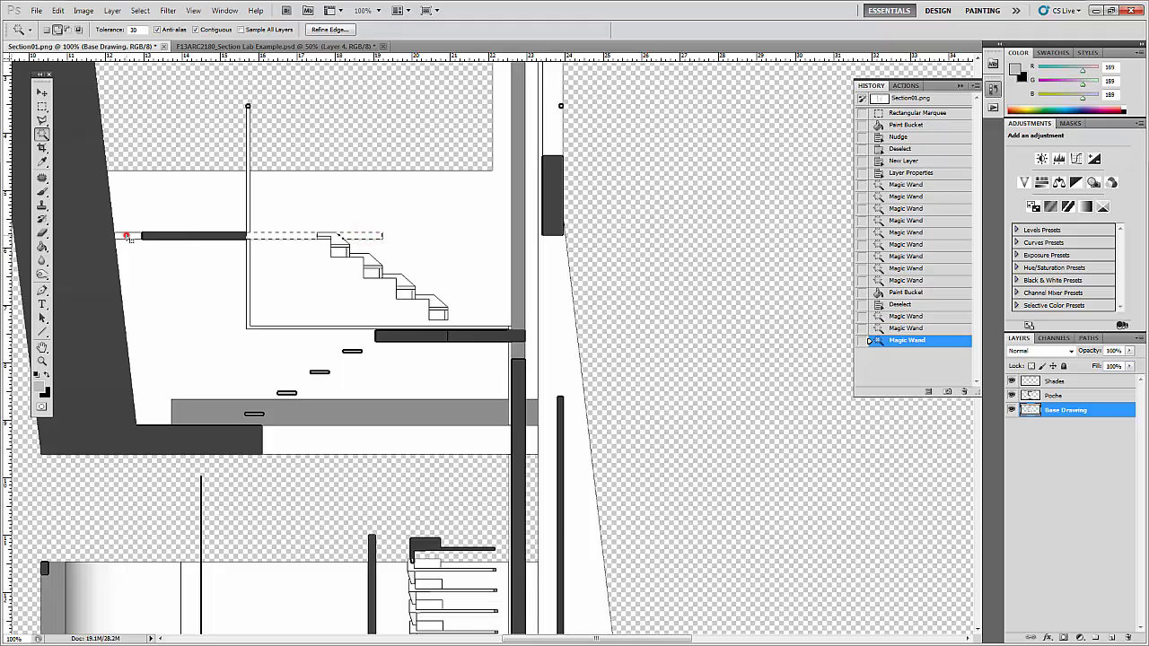
click(248, 202)
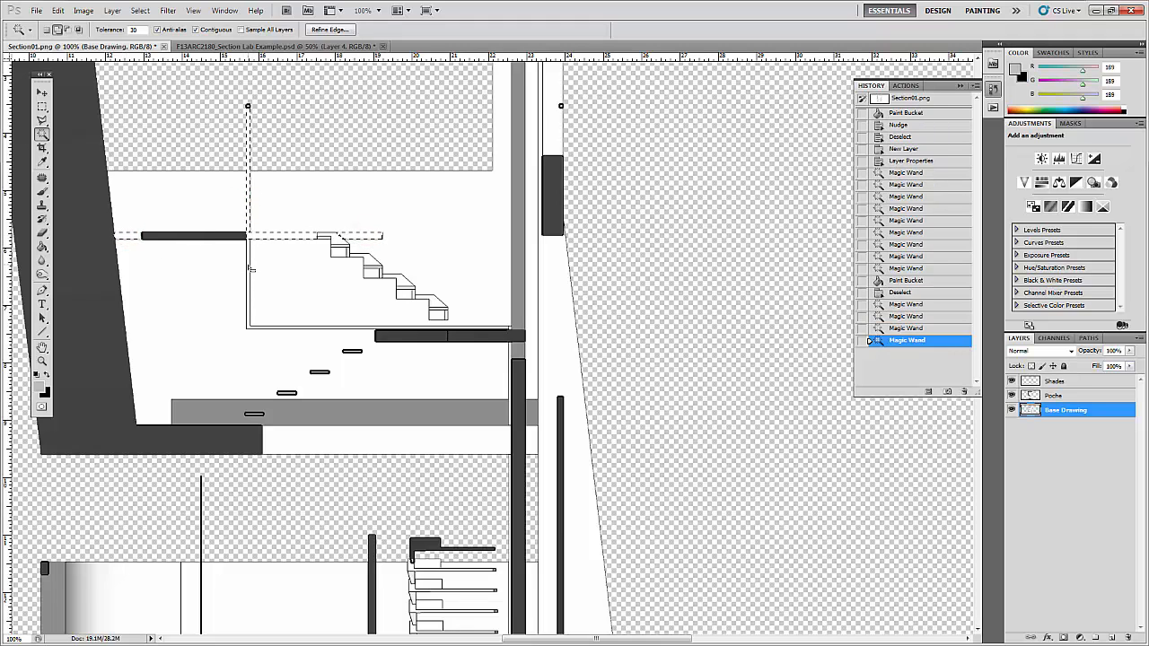
click(250, 266)
- Add the thin horizontal strips below the lower floor and the narrow vertical strip beside the tall cut wall to the selection
scroll(418, 323, down, 5)
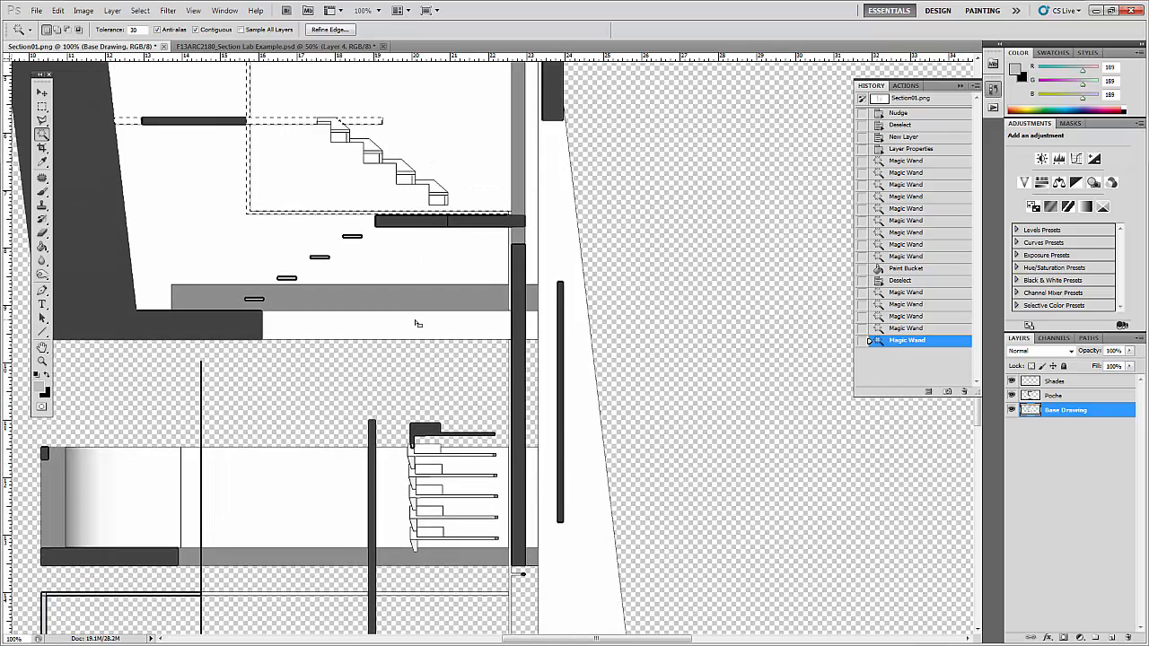
scroll(417, 324, down, 2)
scroll(331, 431, down, 2)
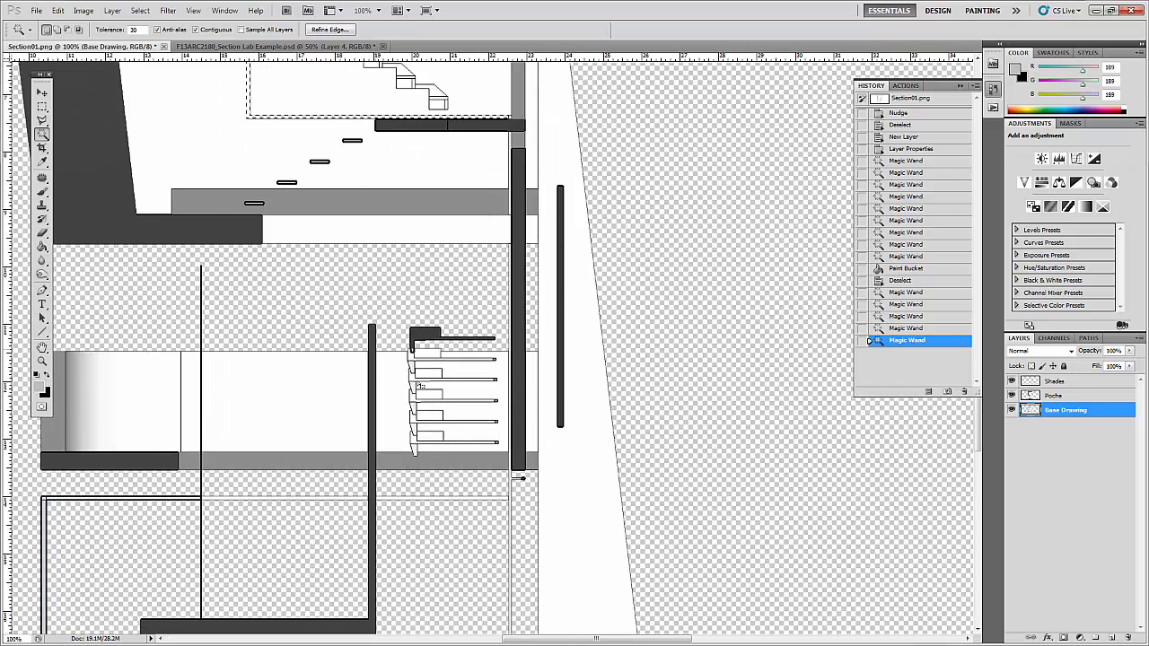
scroll(420, 386, down, 3)
scroll(297, 431, down, 3)
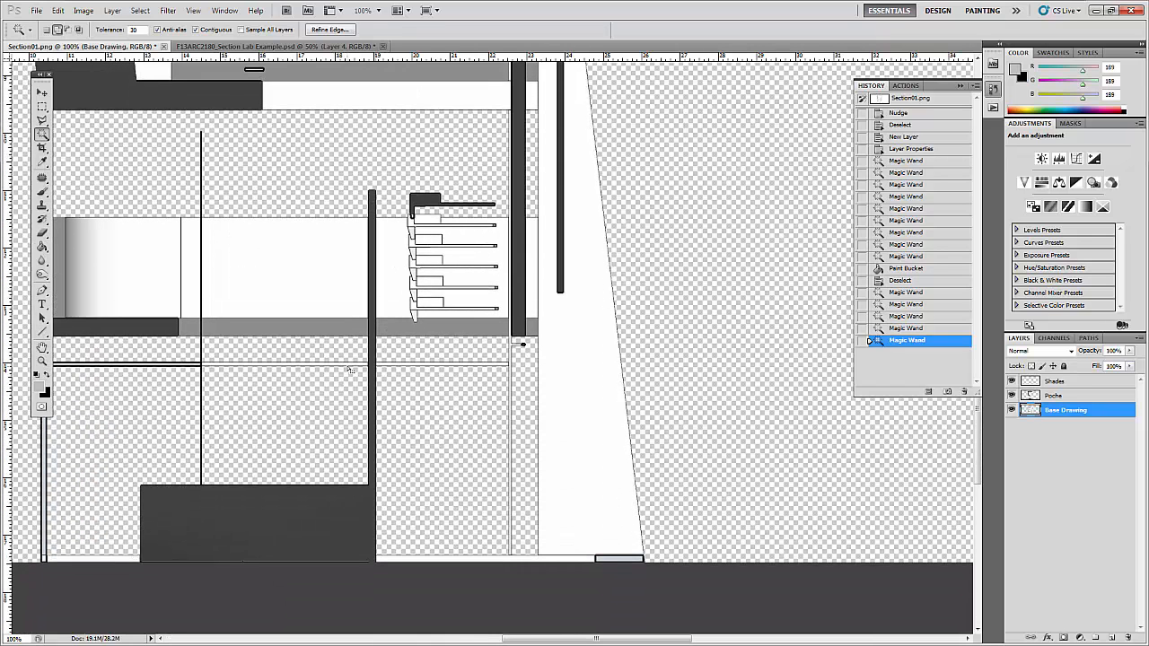
click(348, 363)
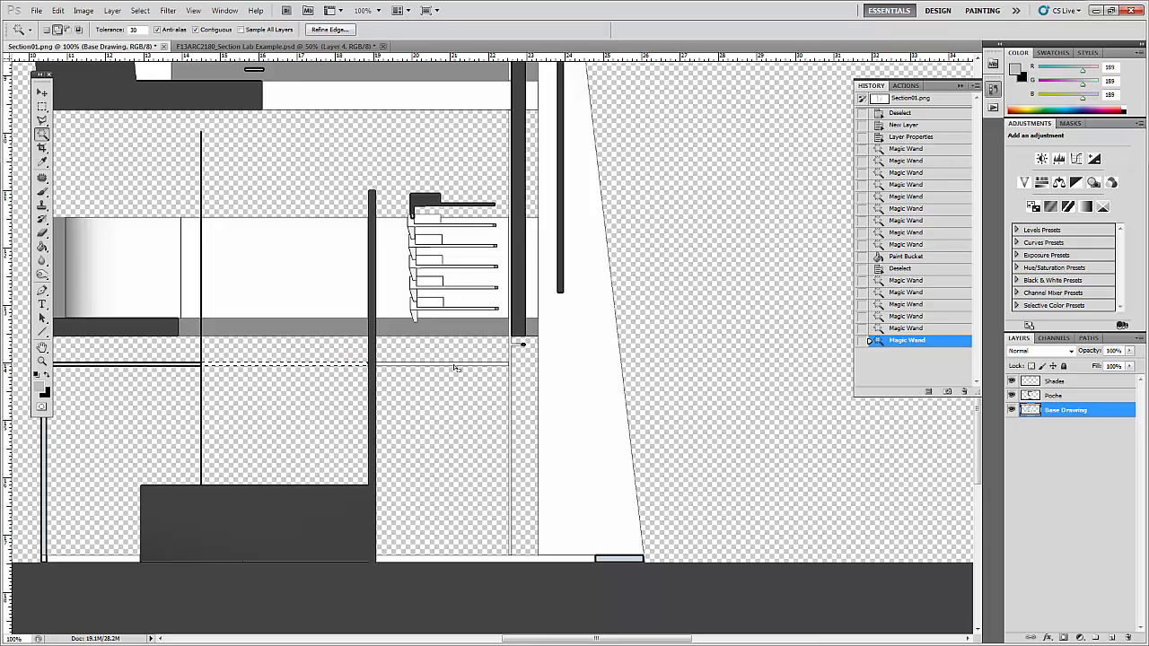
click(454, 364)
click(509, 352)
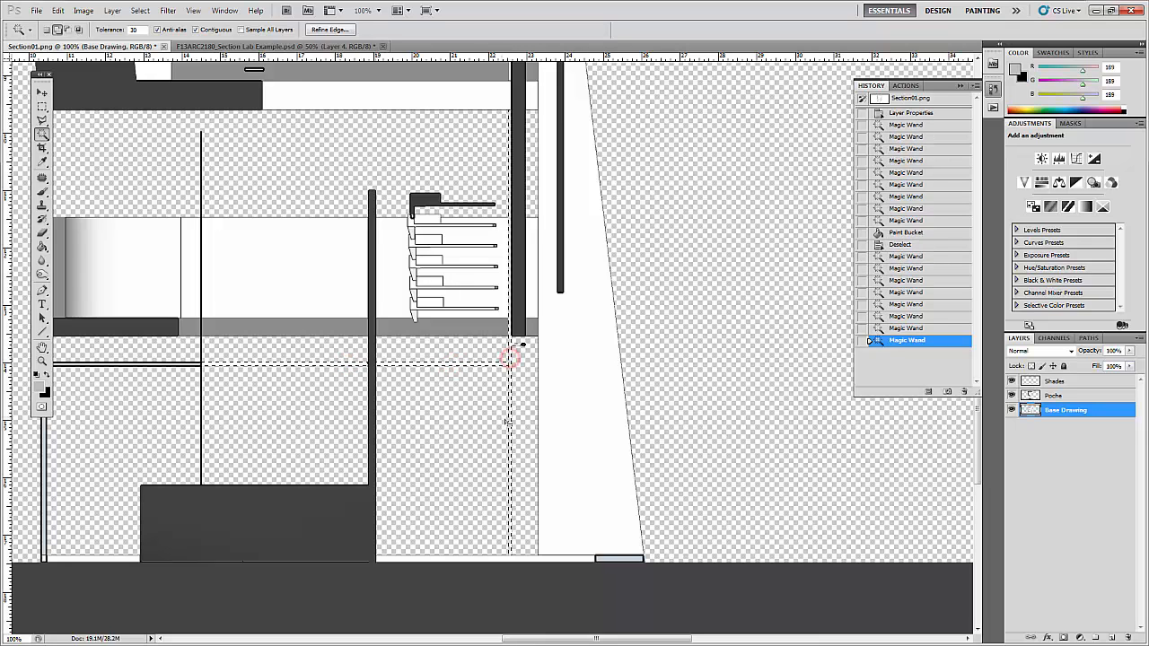
scroll(530, 447, up, 8)
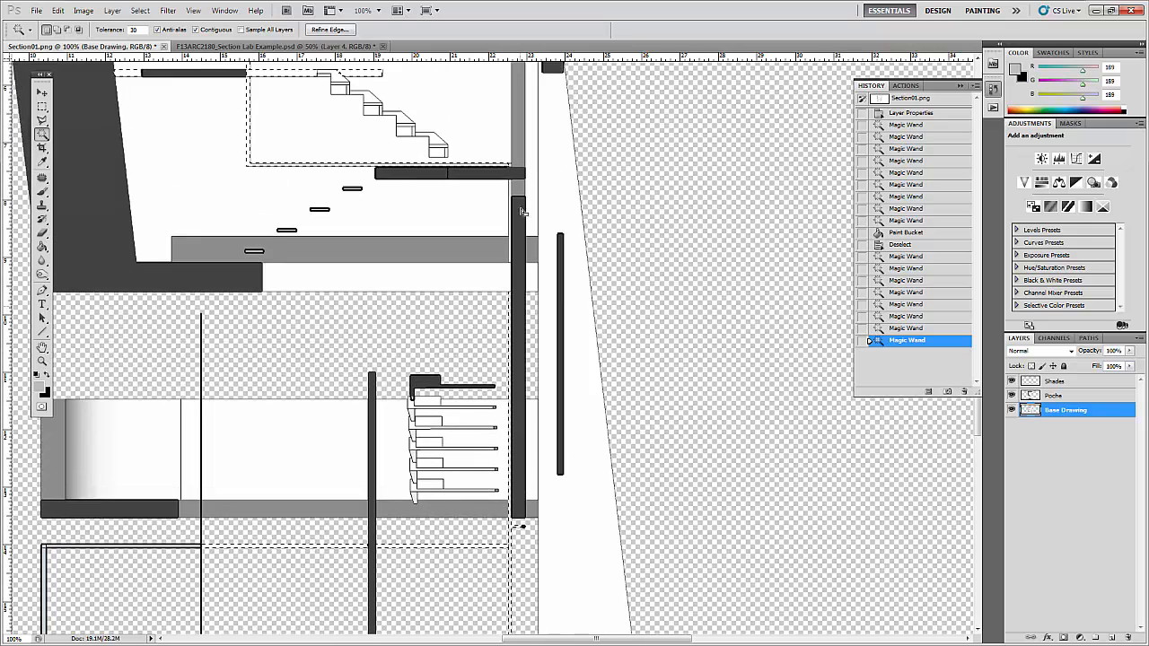
- Add the last narrow strip piece at the tall cut wall to the selection, fill everything light gray on the Shades layer, and deselect
click(511, 190)
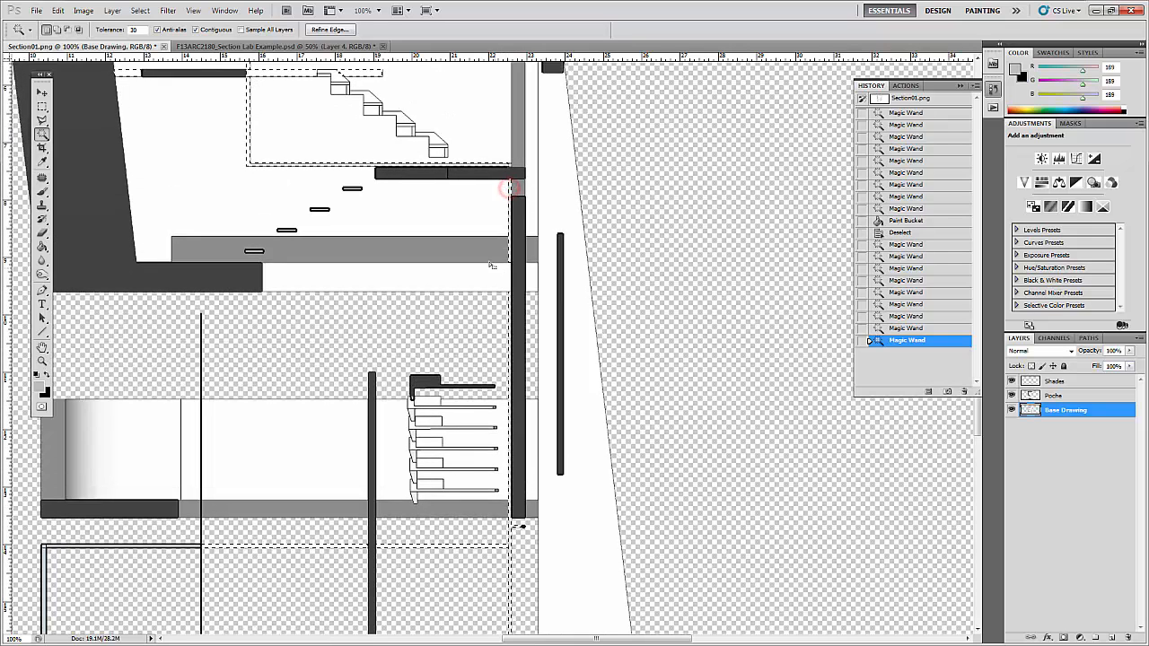
scroll(491, 259, up, 3)
scroll(491, 259, up, 8)
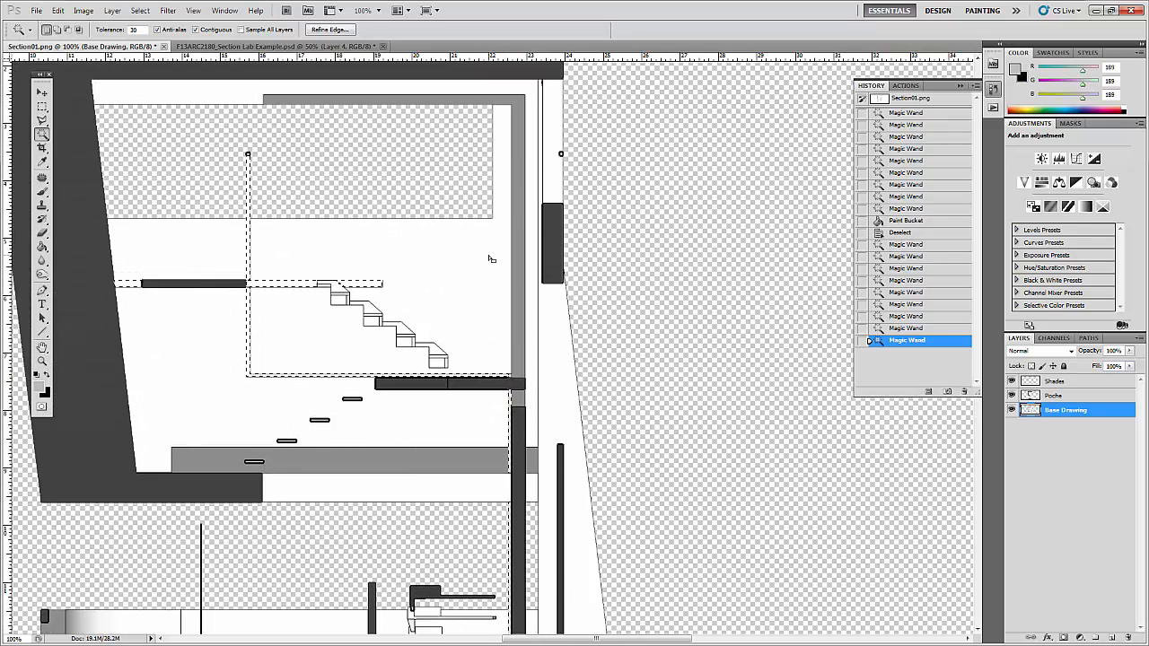
scroll(542, 225, down, 5)
scroll(537, 228, up, 1)
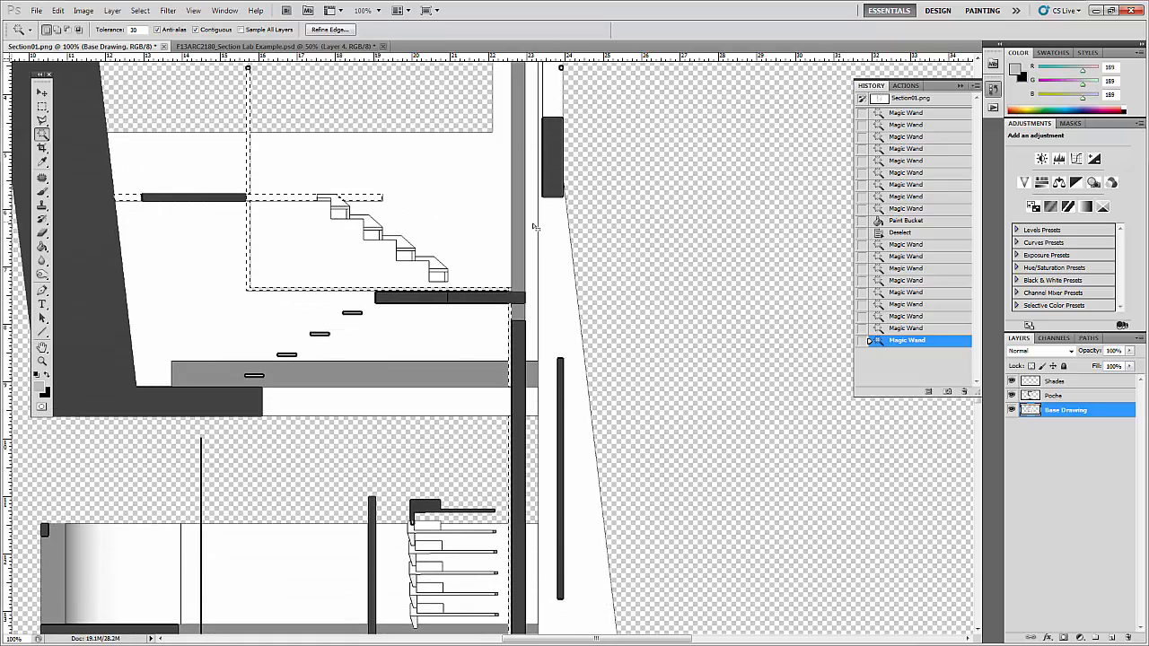
key(ctrl+minus)
key(ctrl+minus)
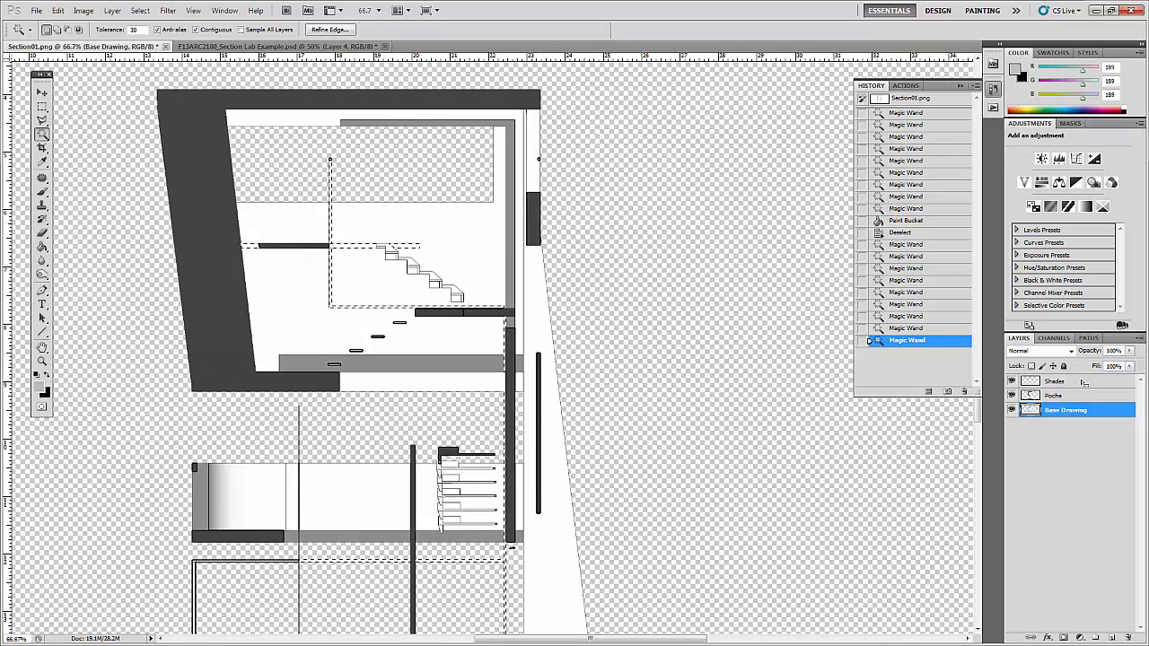
click(1082, 381)
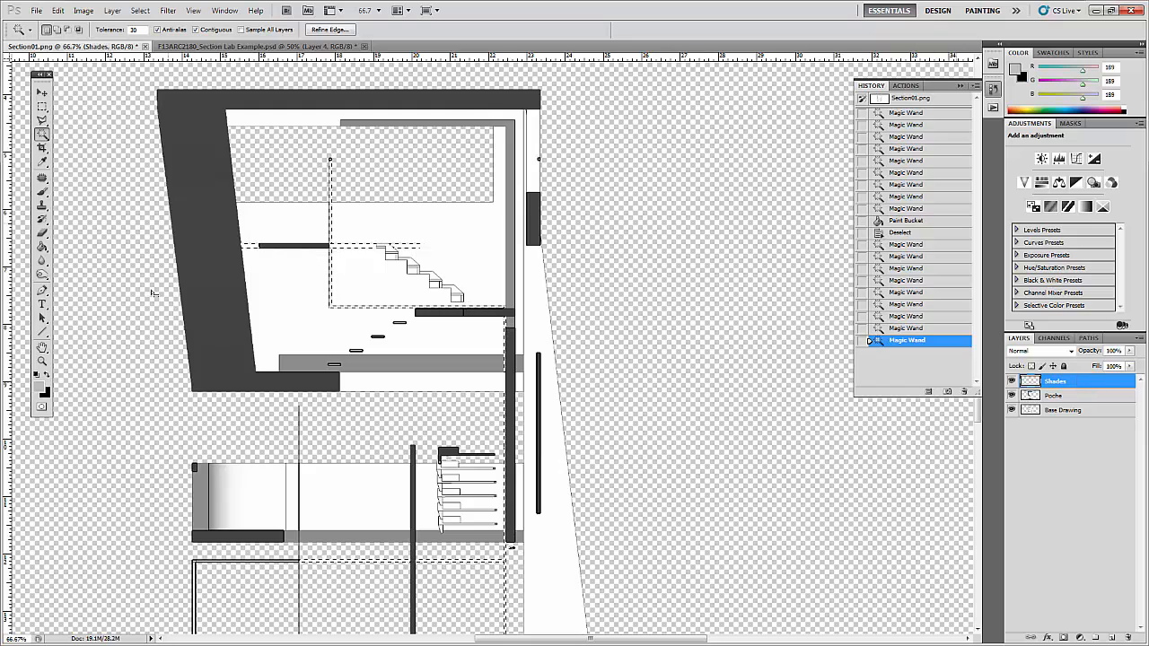
key(g)
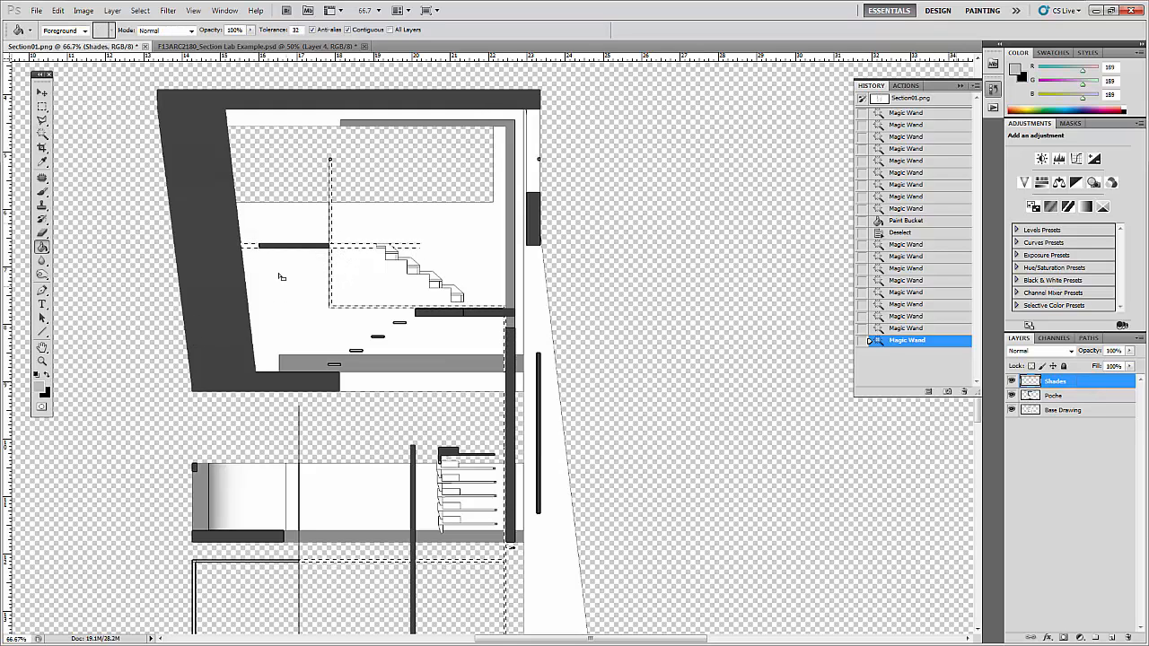
click(258, 247)
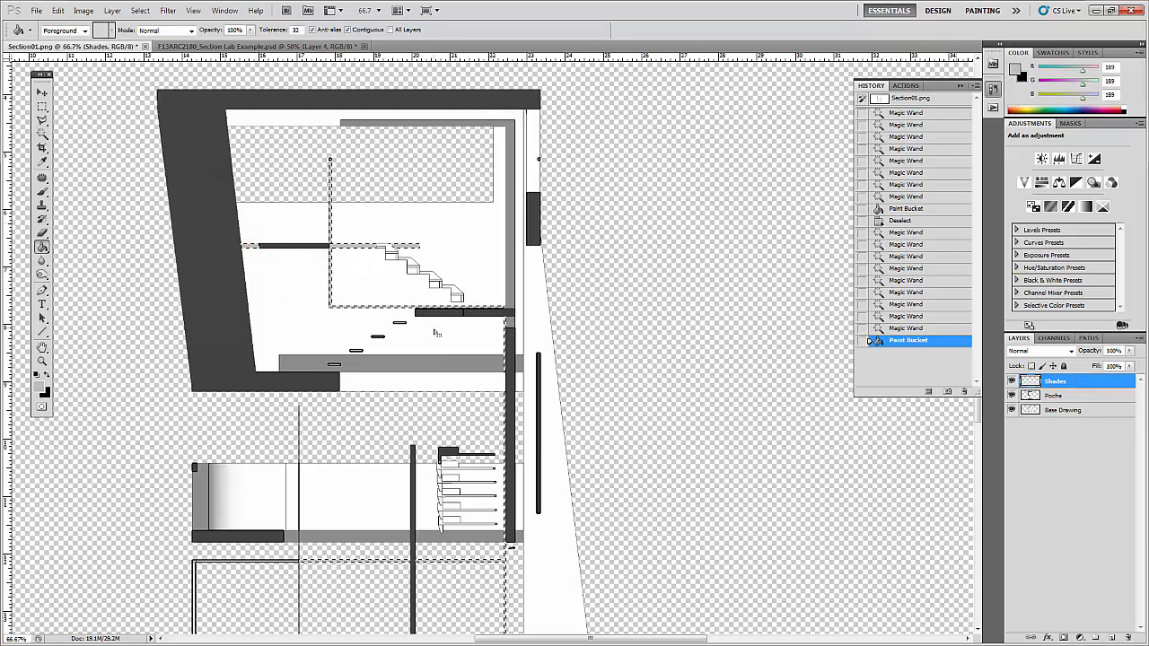
key(ctrl+d)
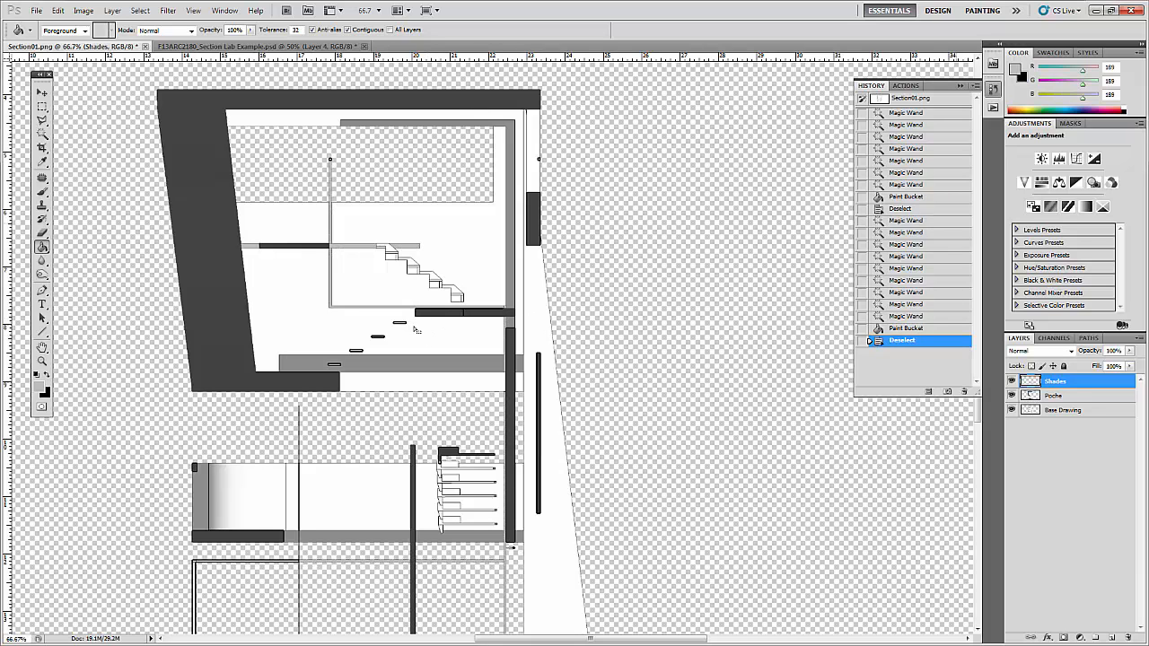
- Isolate the Poche layer by hiding the Shades and Base Drawing layers, and make Poche the active layer
key(ctrl+minus)
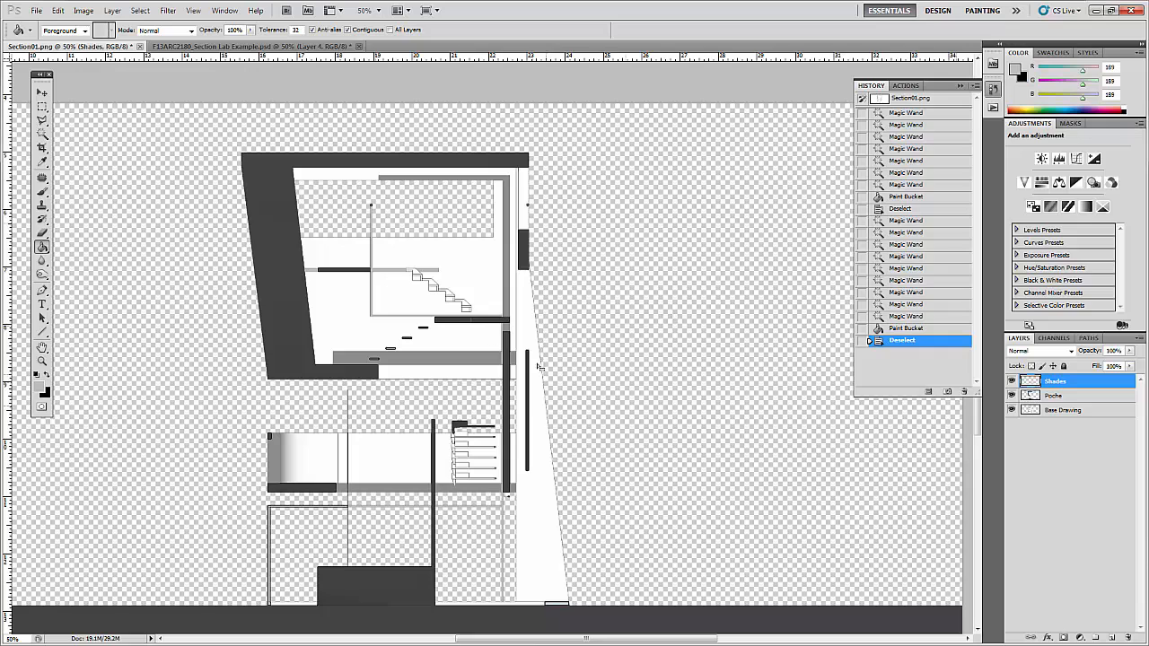
scroll(130, 320, down, 3)
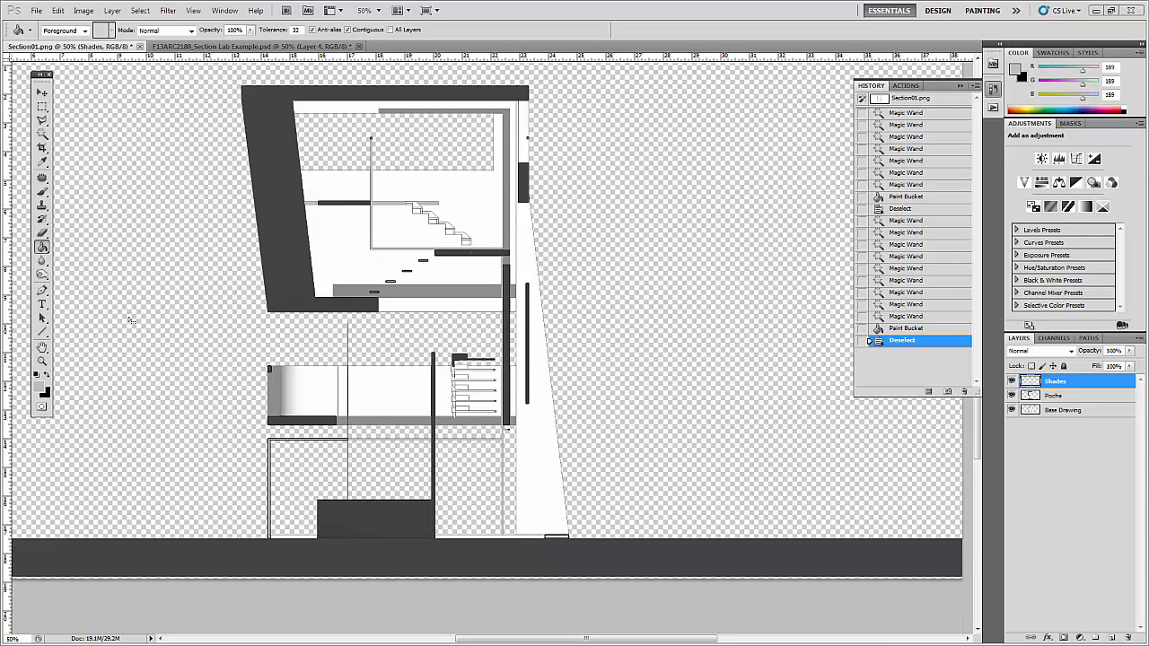
click(42, 93)
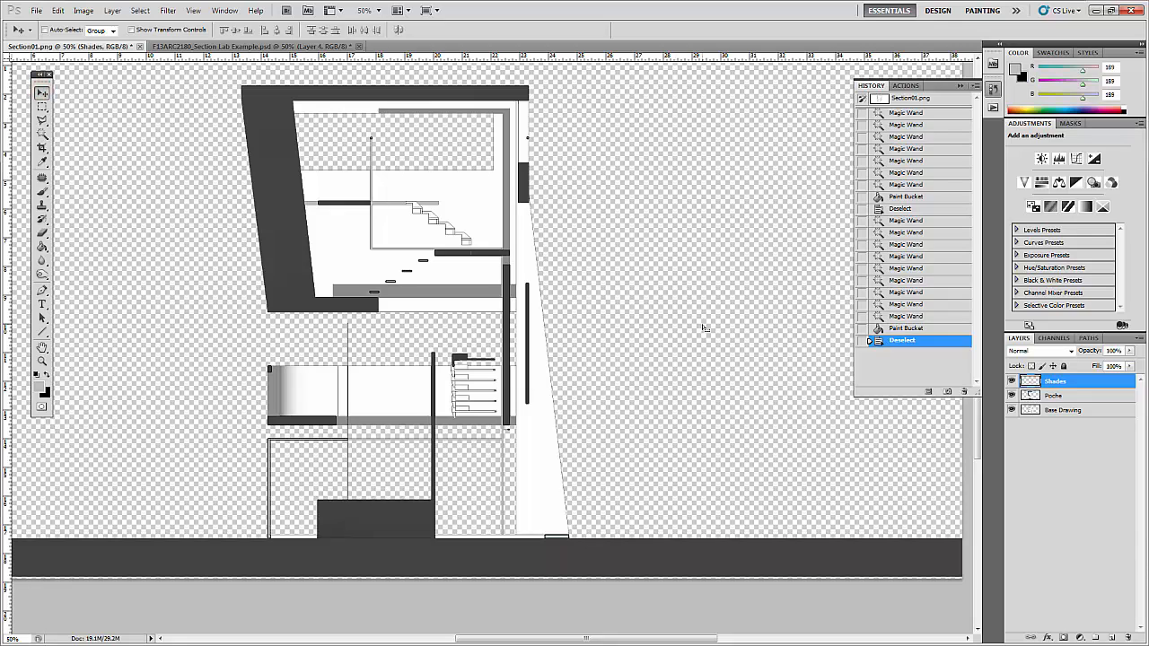
key(ctrl+plus)
key(ctrl+plus)
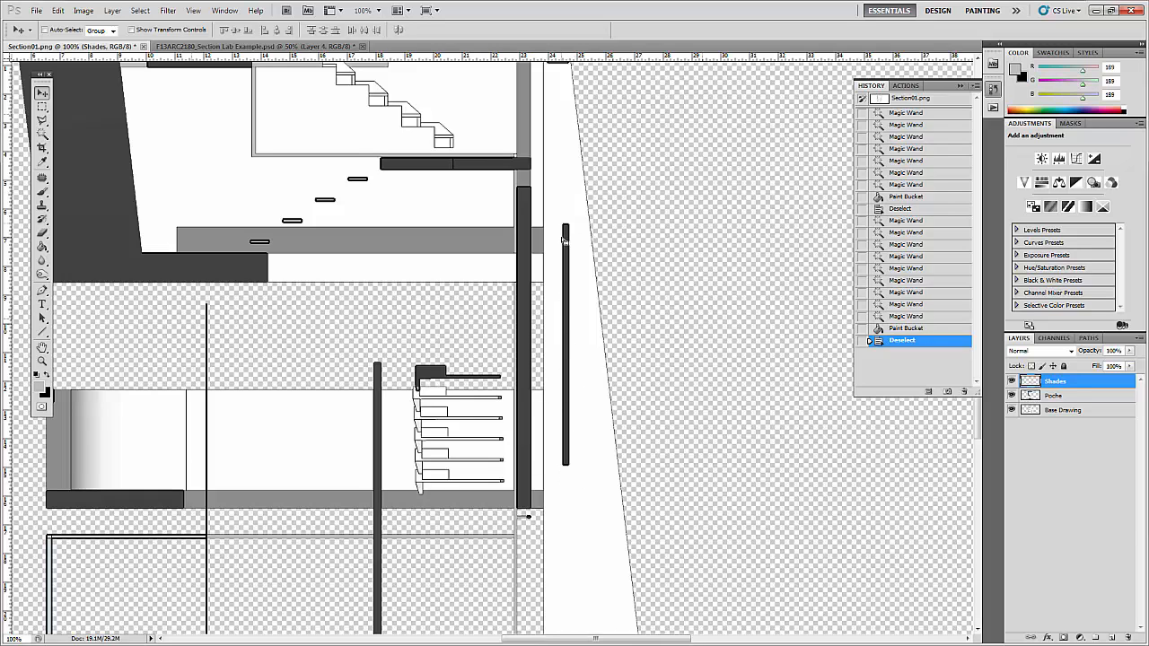
key(ctrl+minus)
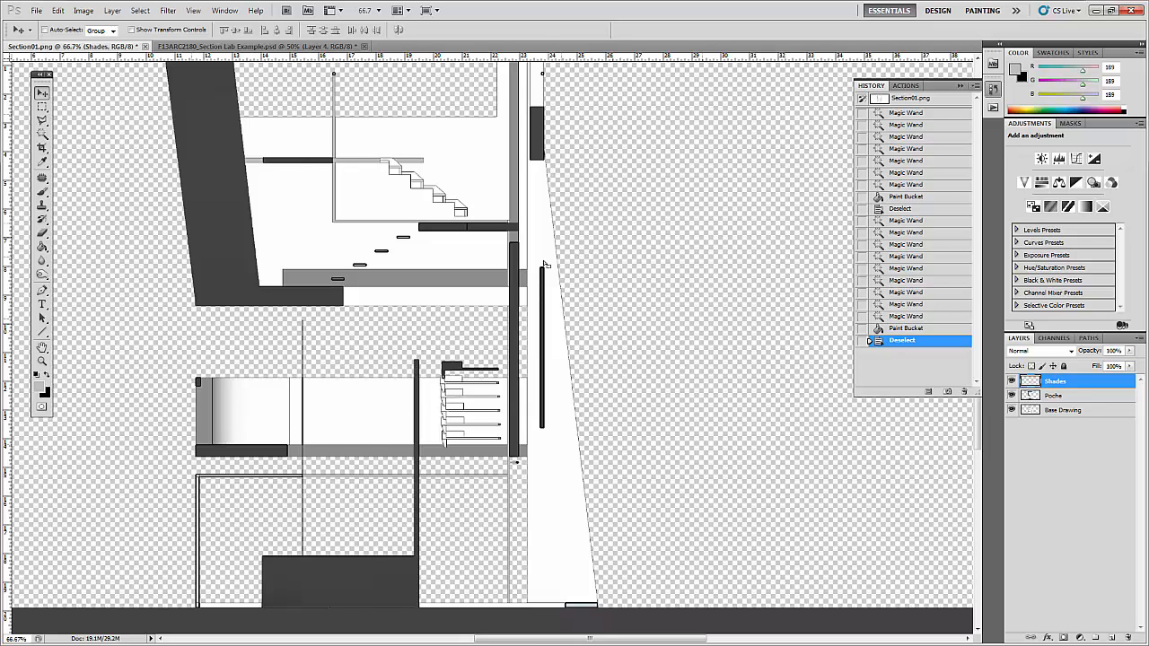
scroll(548, 313, up, 3)
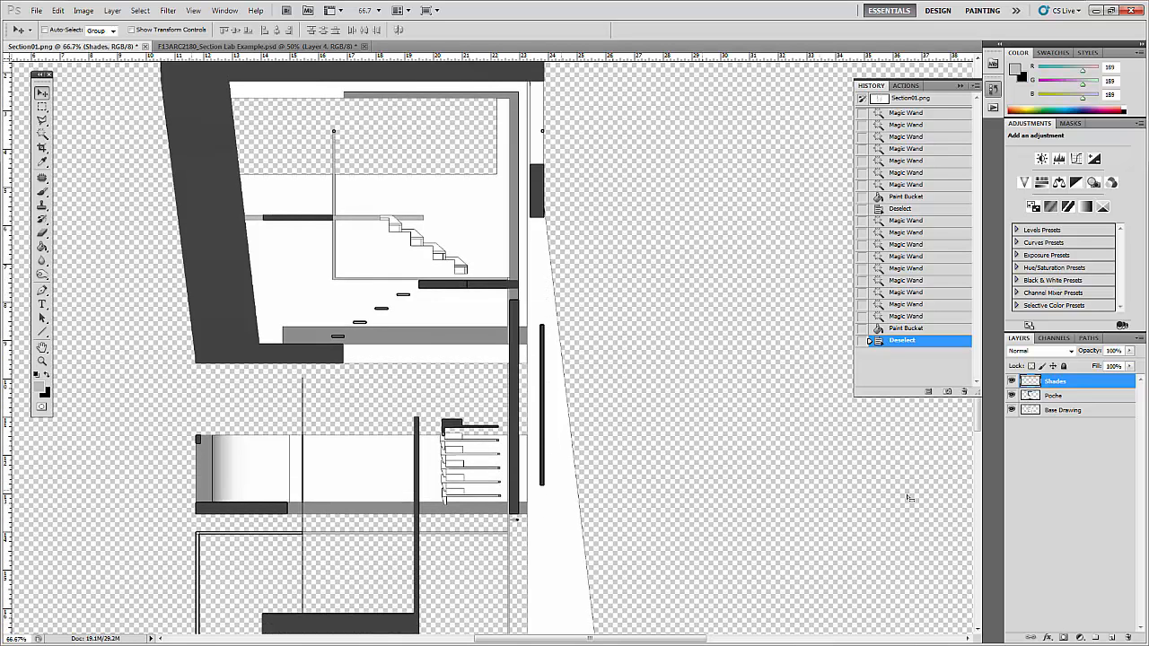
click(1012, 380)
click(1011, 410)
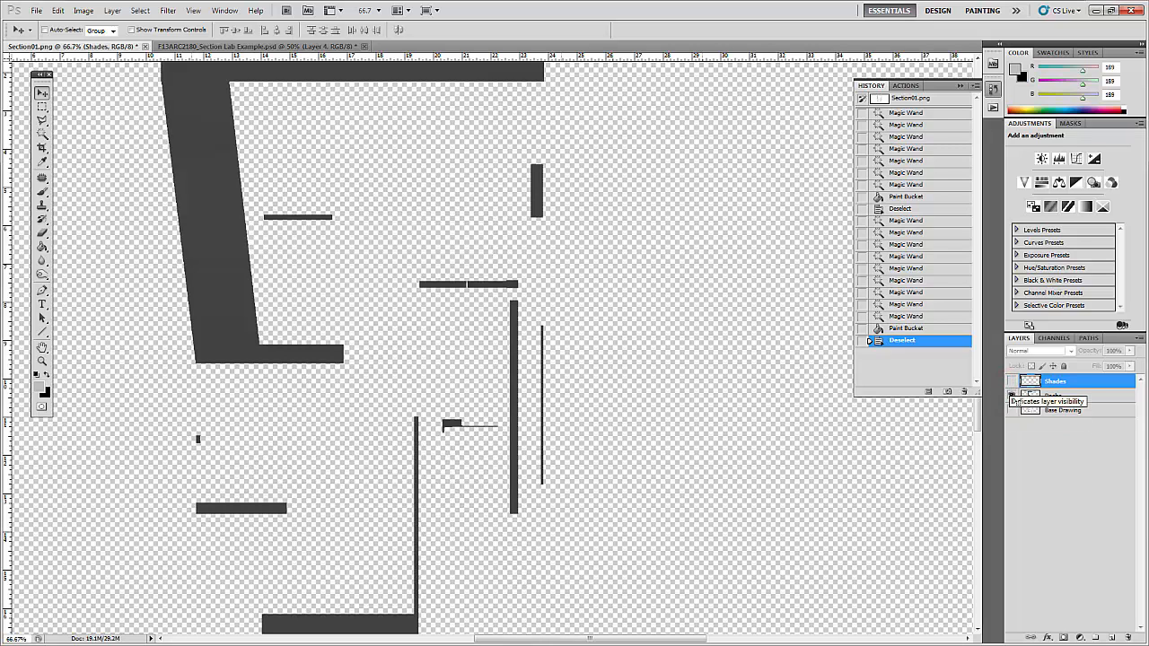
click(1012, 409)
click(1012, 410)
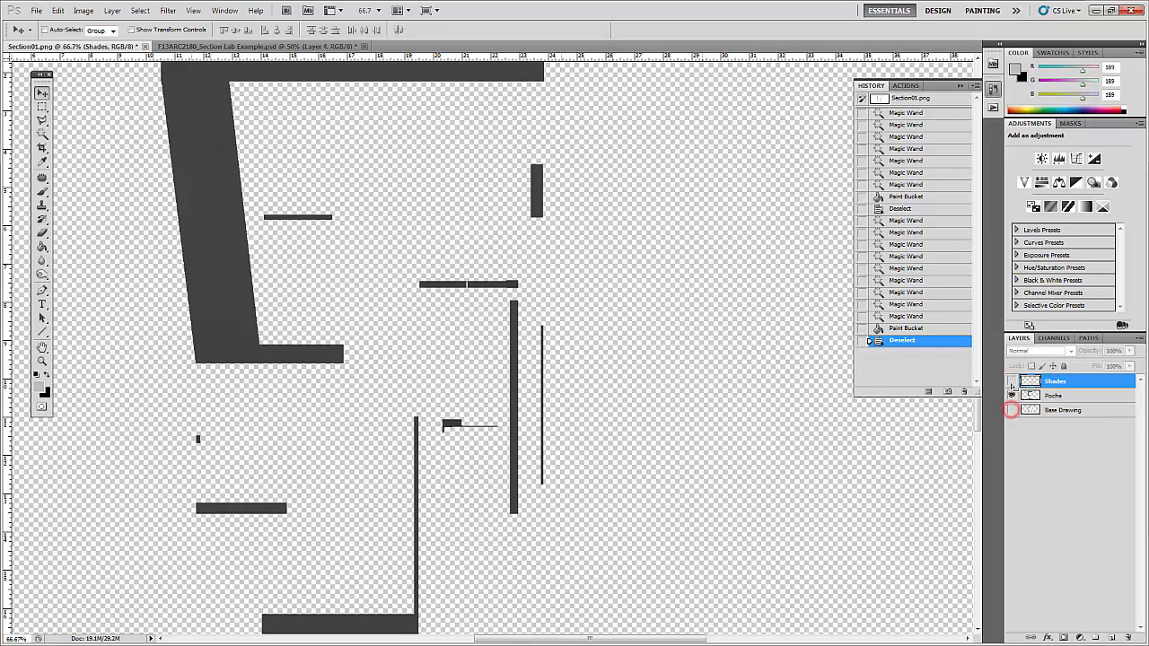
click(1062, 397)
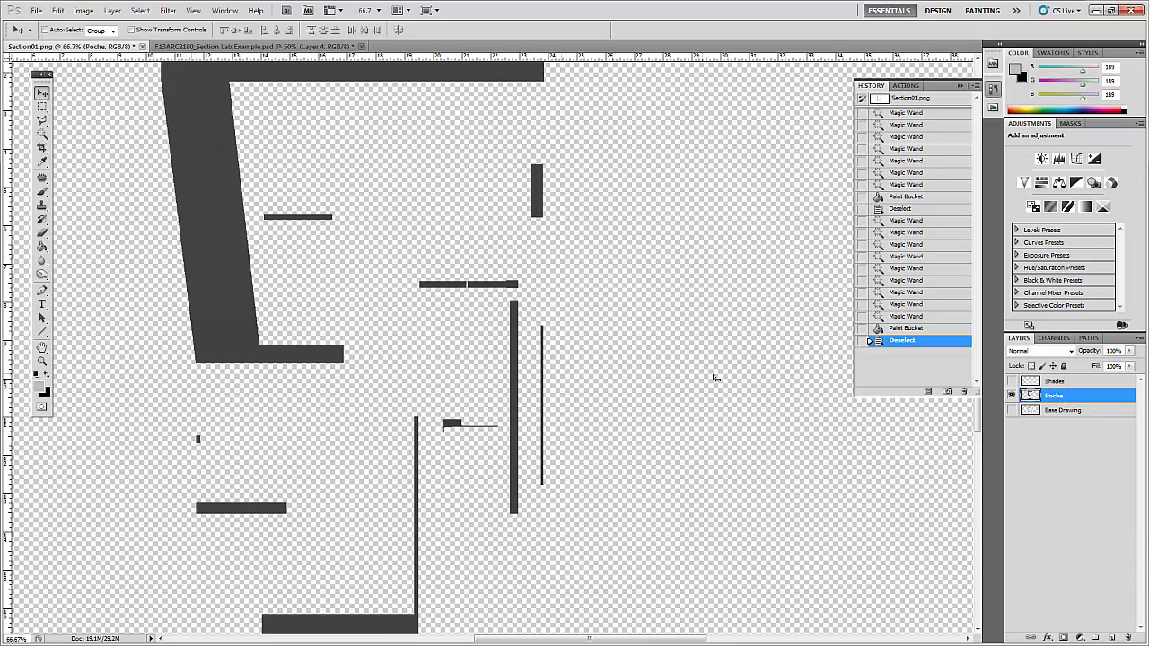
- Erase the dark poche of the thin vertical bar beside the slanted wall, and show the Shades and Base Drawing layers again
key(e)
drag(542, 324, 546, 338)
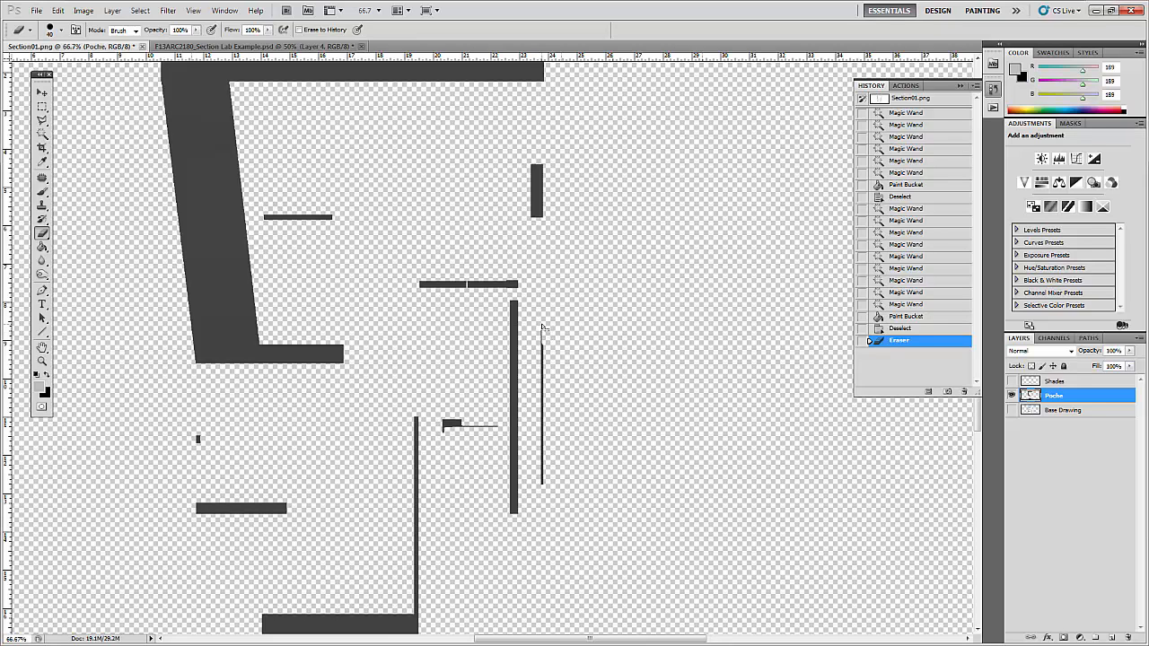
mouse_move(543, 328)
mouse_down()
mouse_move(534, 408)
mouse_move(536, 422)
mouse_move(542, 402)
mouse_move(548, 491)
mouse_up()
click(1012, 381)
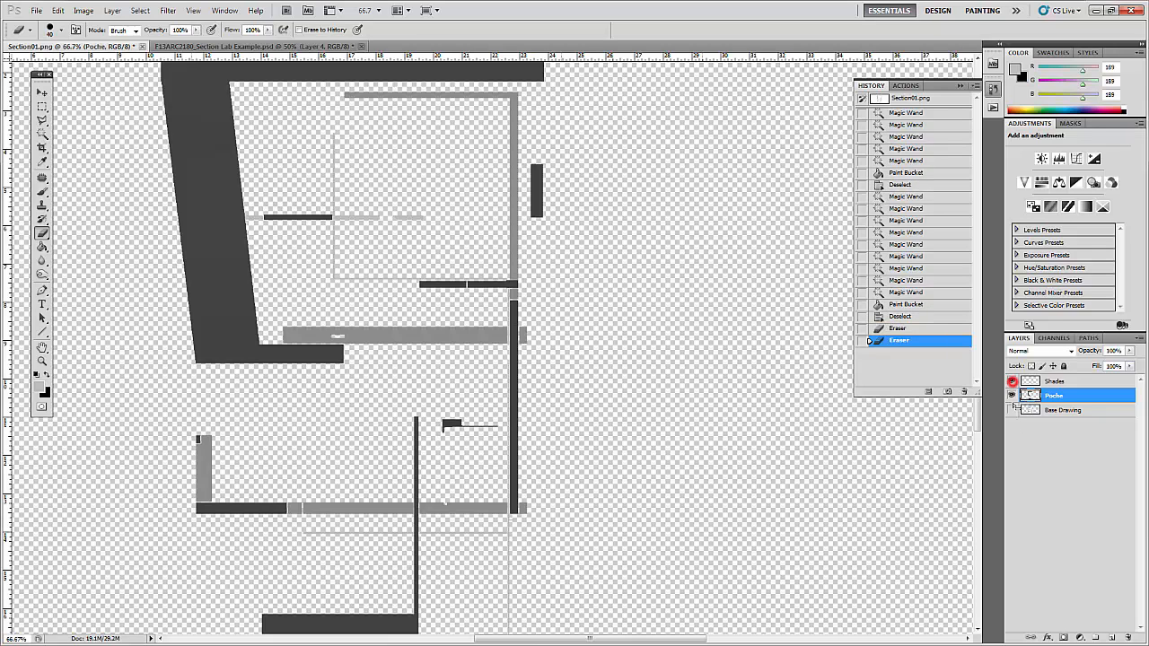
click(1011, 409)
click(42, 94)
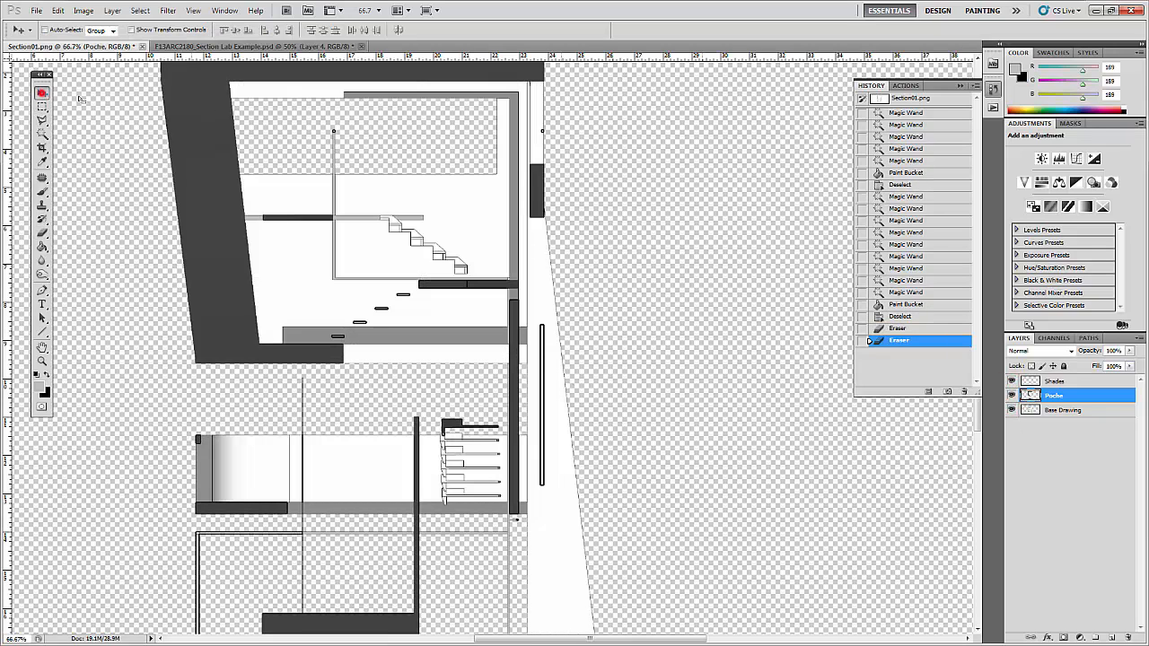
- Set the foreground color to a light blue of RGB 72, 193, 255 for the glass
scroll(649, 212, down, 2)
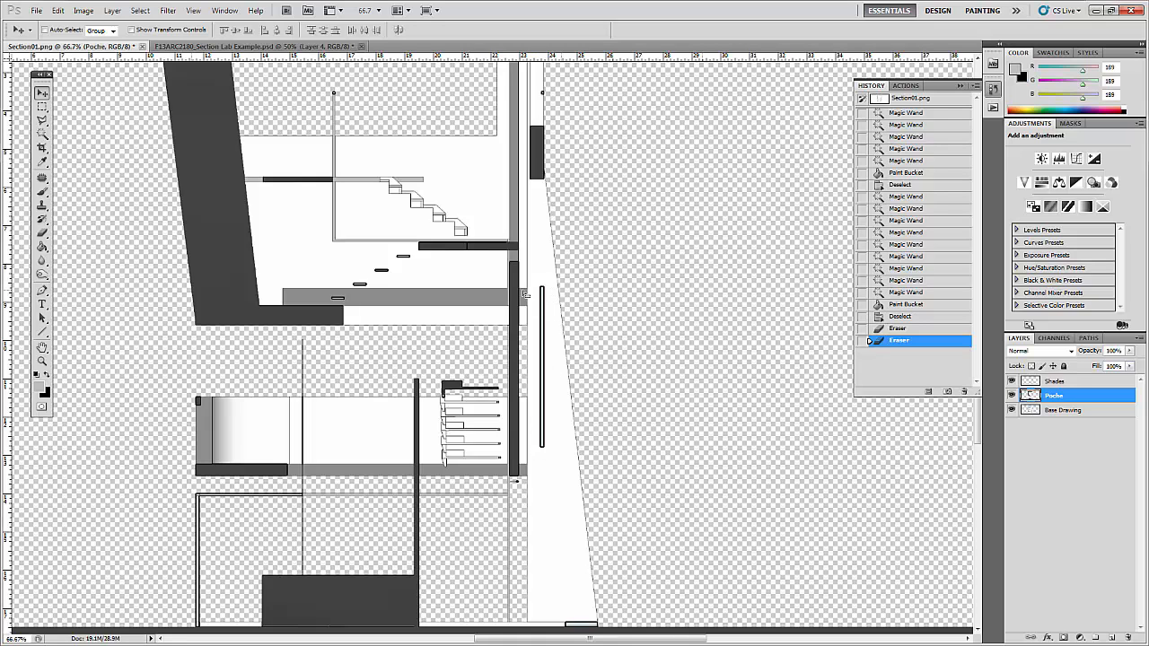
click(42, 388)
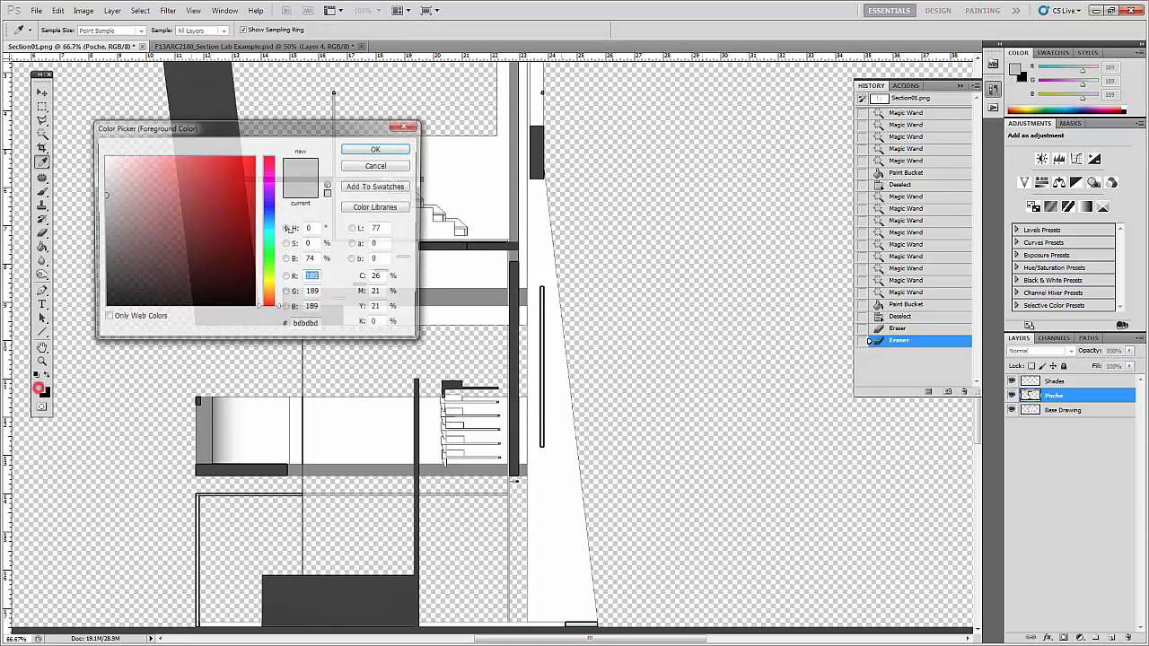
drag(277, 186, 275, 222)
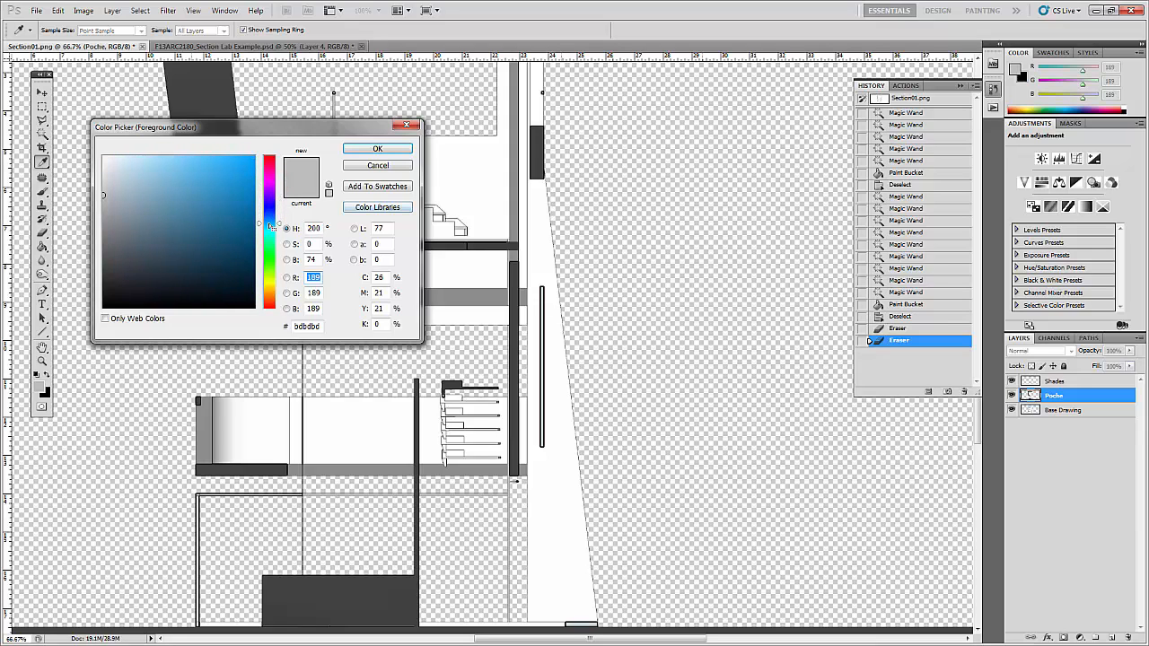
click(241, 165)
drag(248, 159, 212, 158)
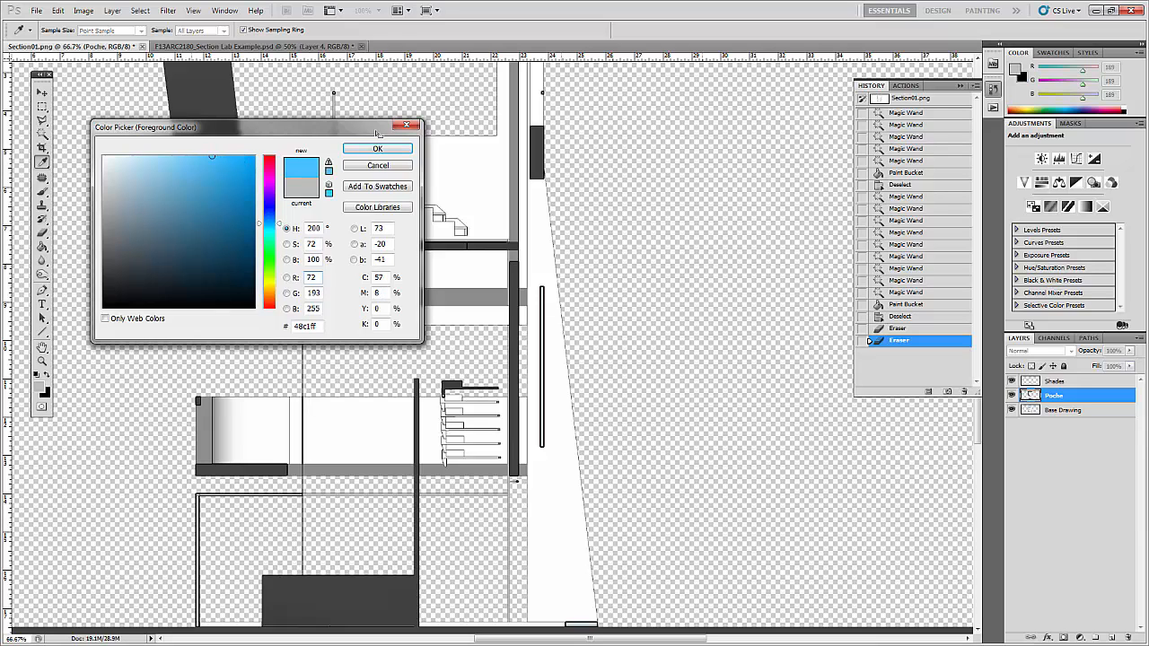
click(380, 149)
key(v)
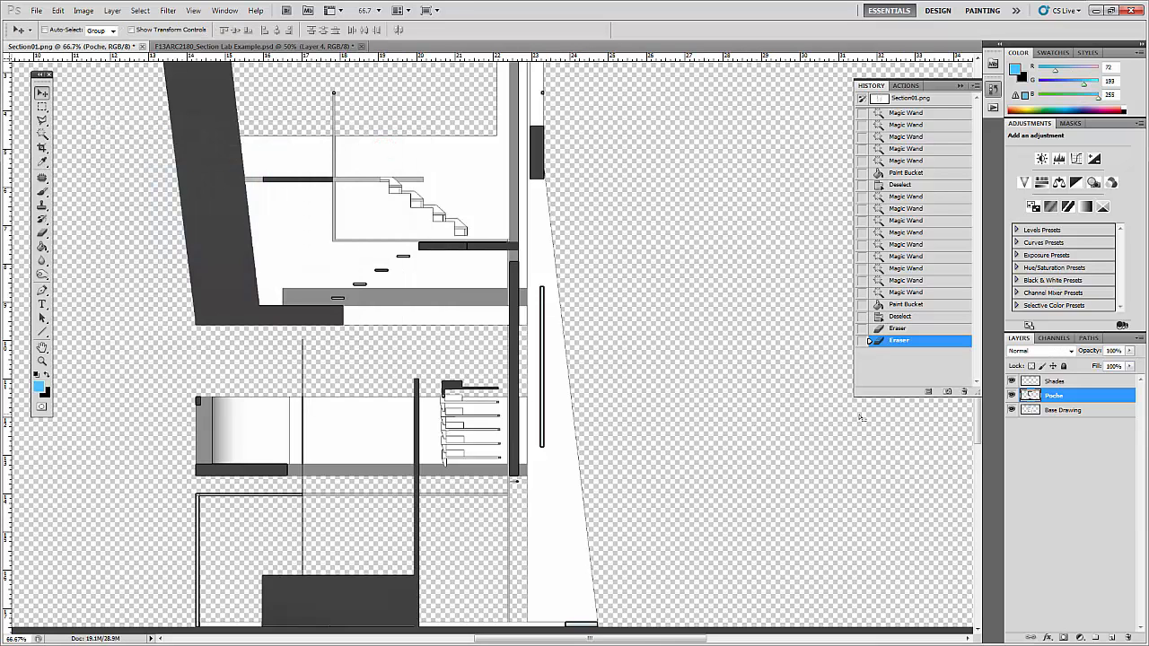
- On the Base Drawing layer, select the inside of the thin vertical glass bar beside the slanted wall with the Magic Wand
click(1075, 410)
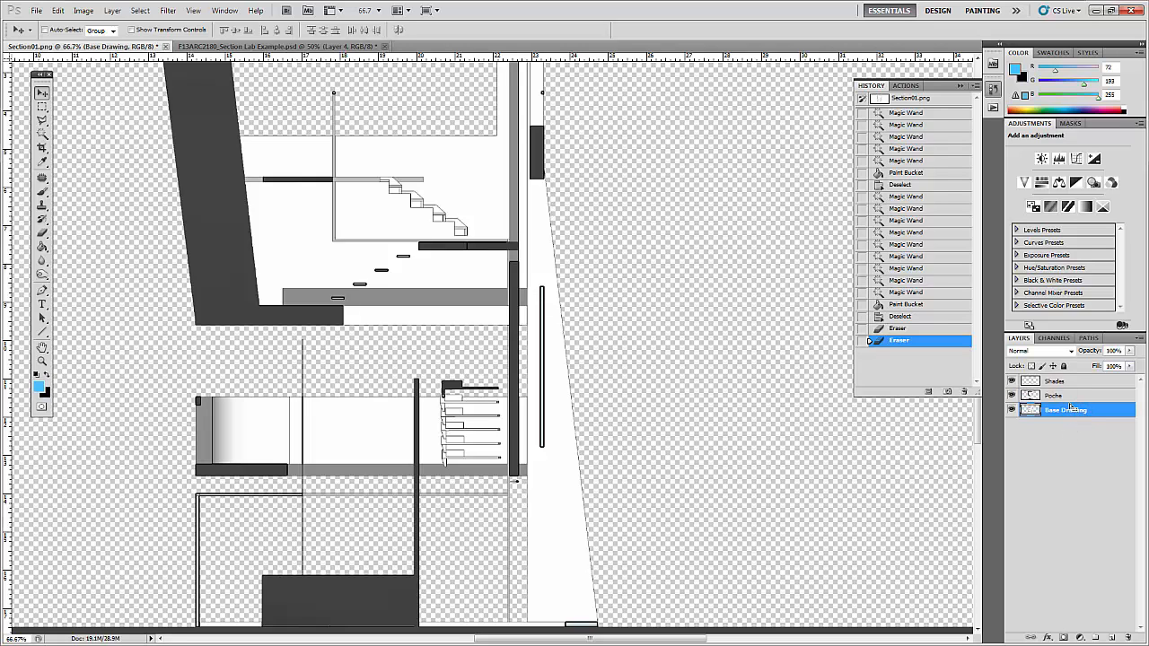
key(w)
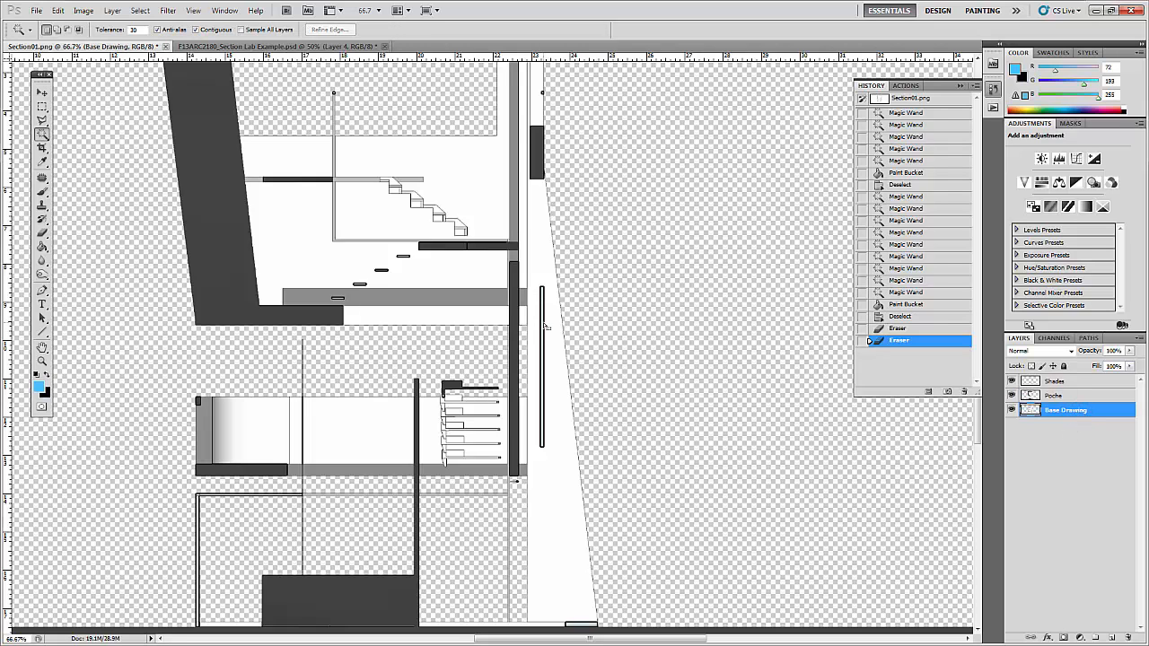
click(543, 325)
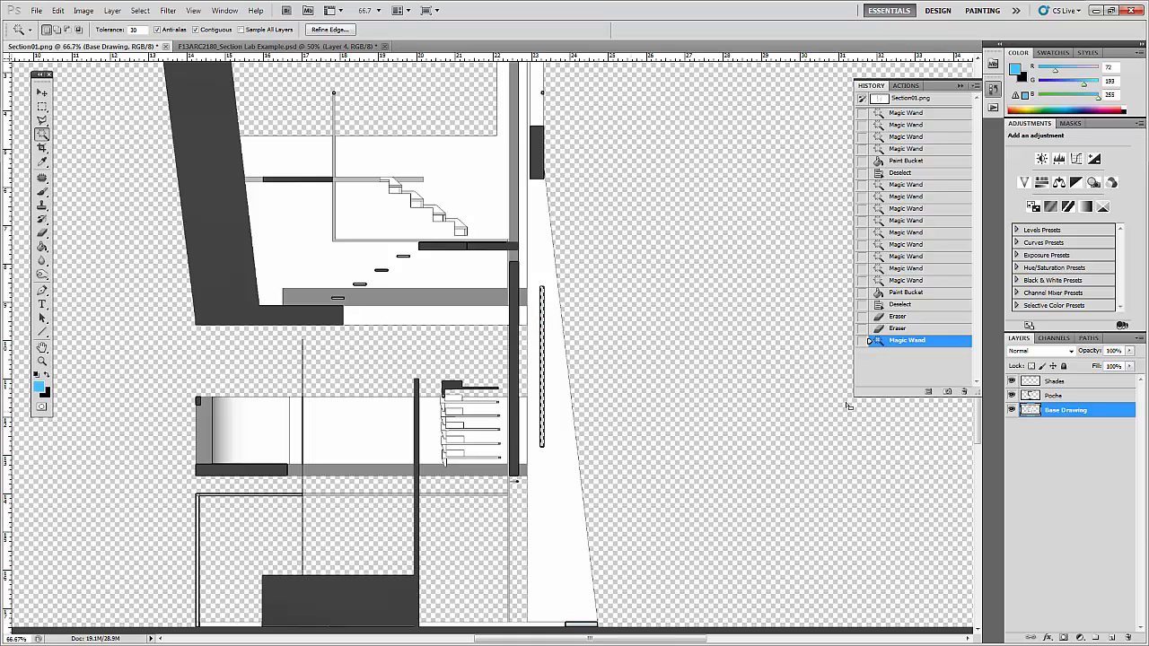
- Create a new layer named Glass and move it above the Shades layer
click(1107, 639)
double_click(1050, 410)
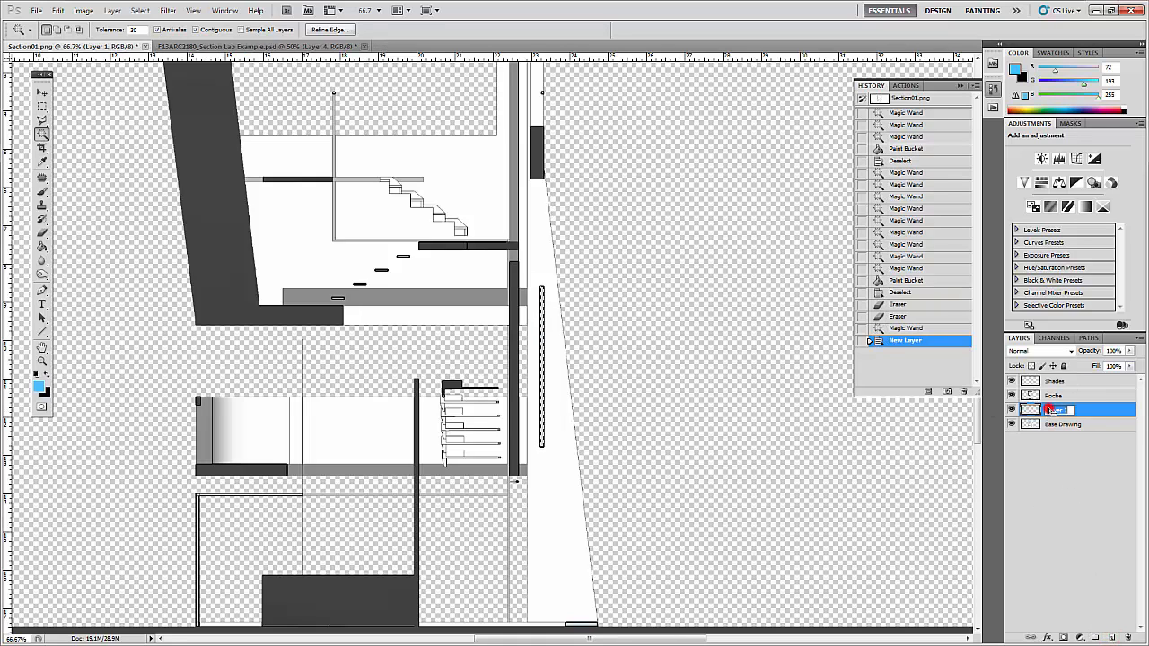
text(Glass)
key(Return)
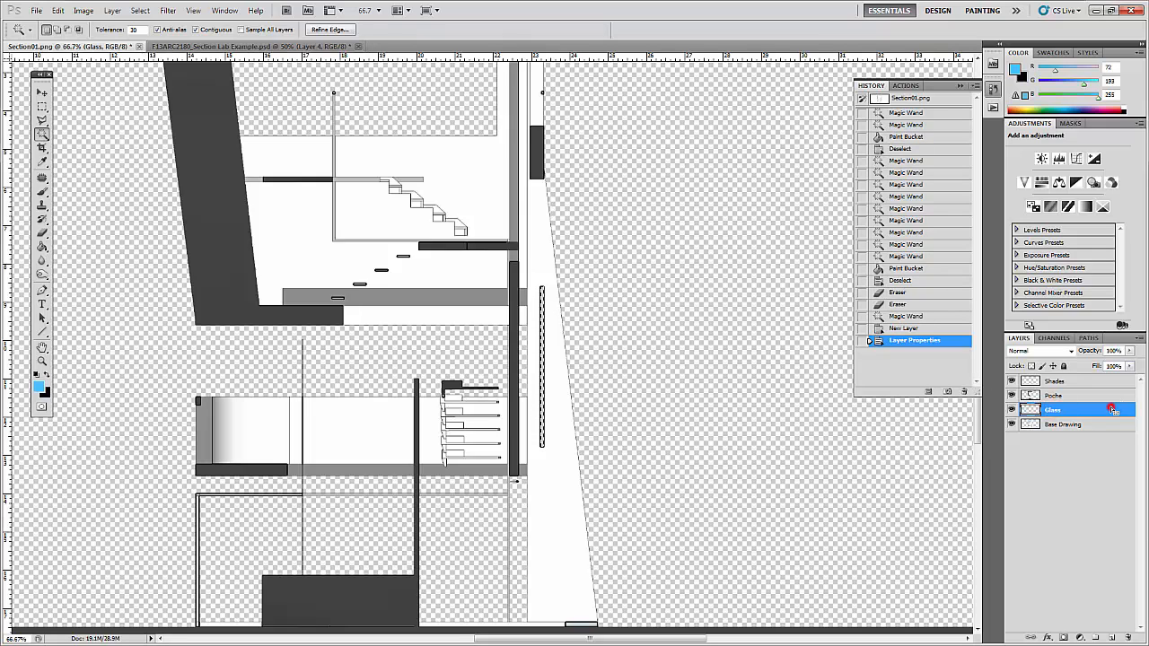
drag(1113, 410, 1113, 377)
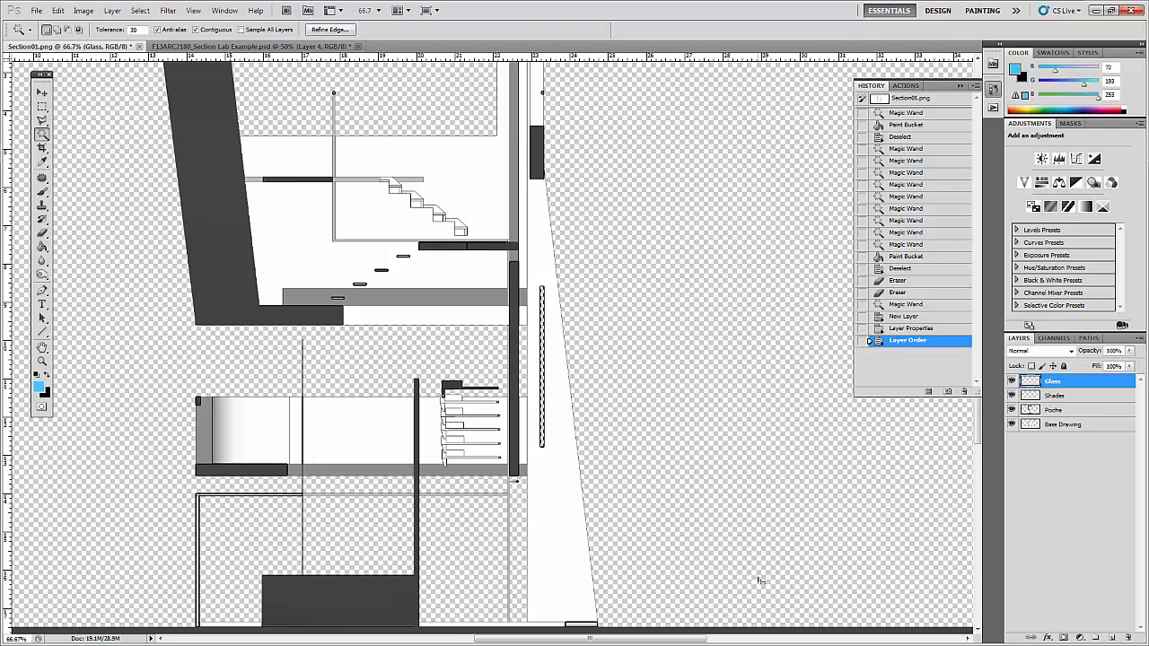
- Fill the selected glass bar with the light blue on the Glass layer using the Paint Bucket, and deselect
key(g)
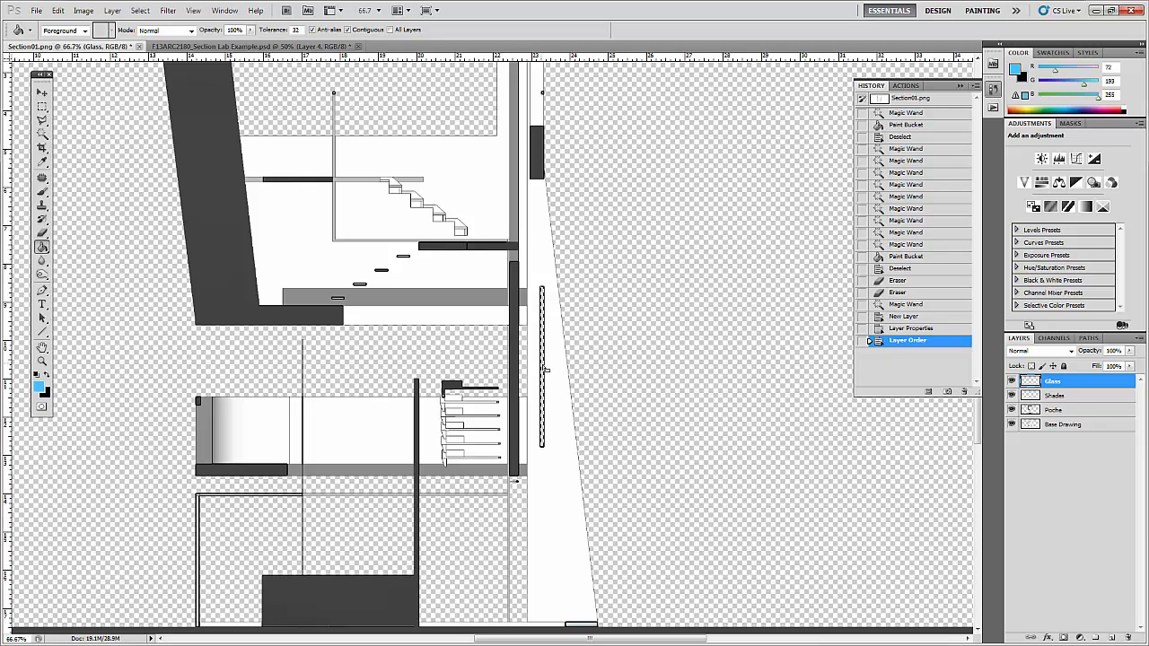
click(542, 365)
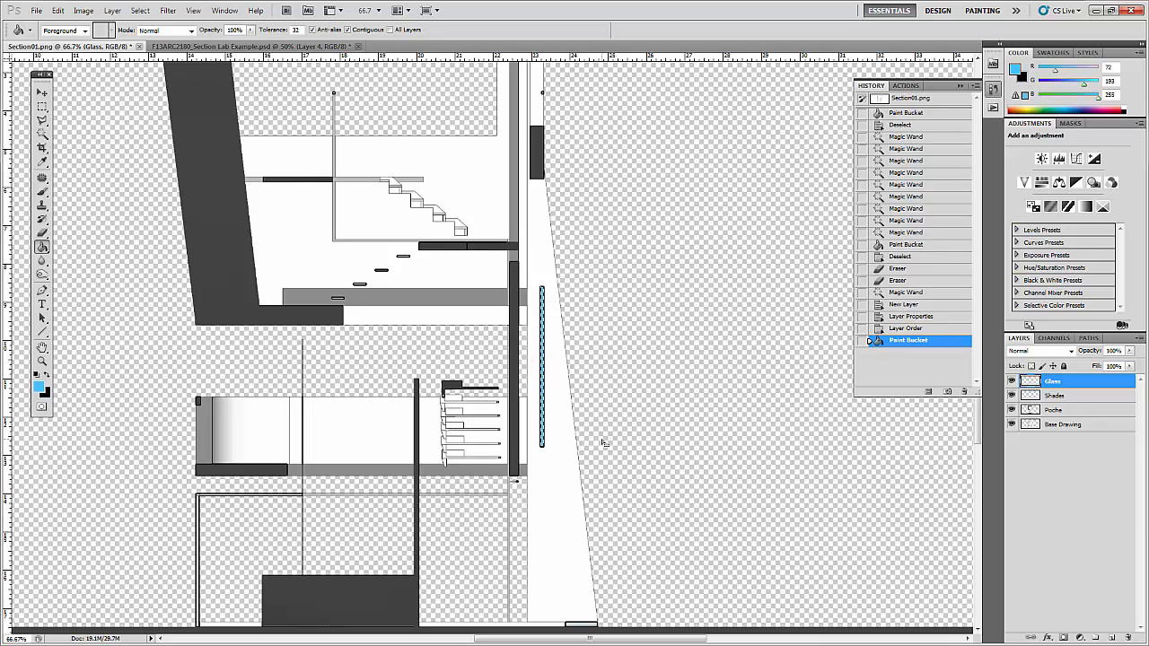
key(ctrl+d)
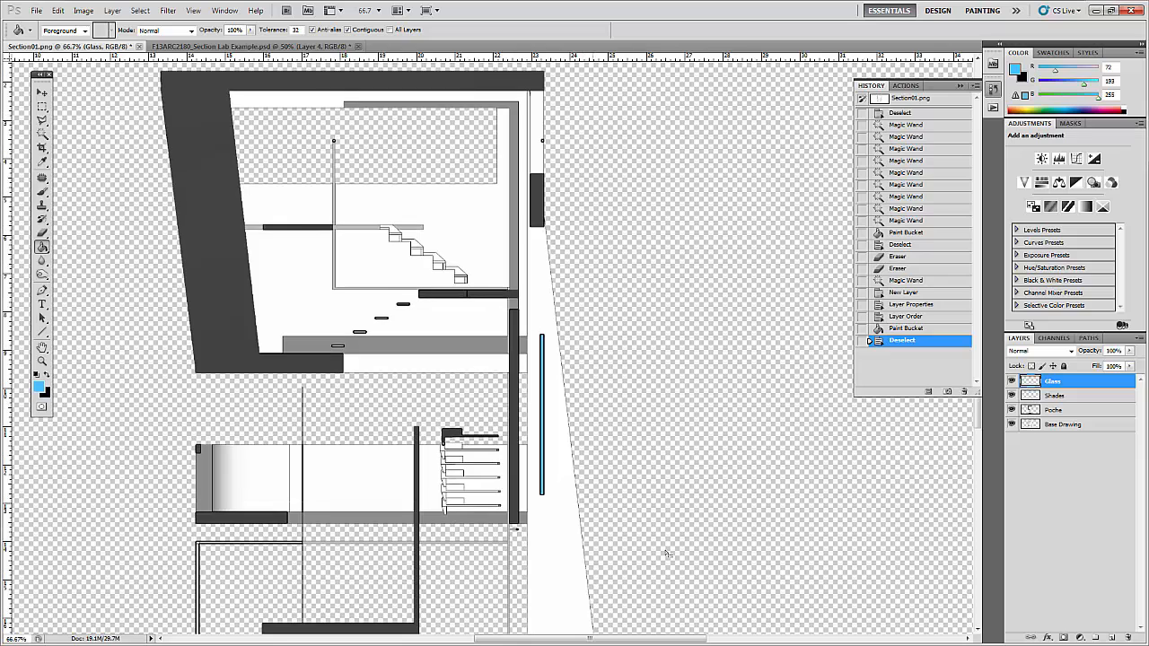
scroll(607, 403, down, 1)
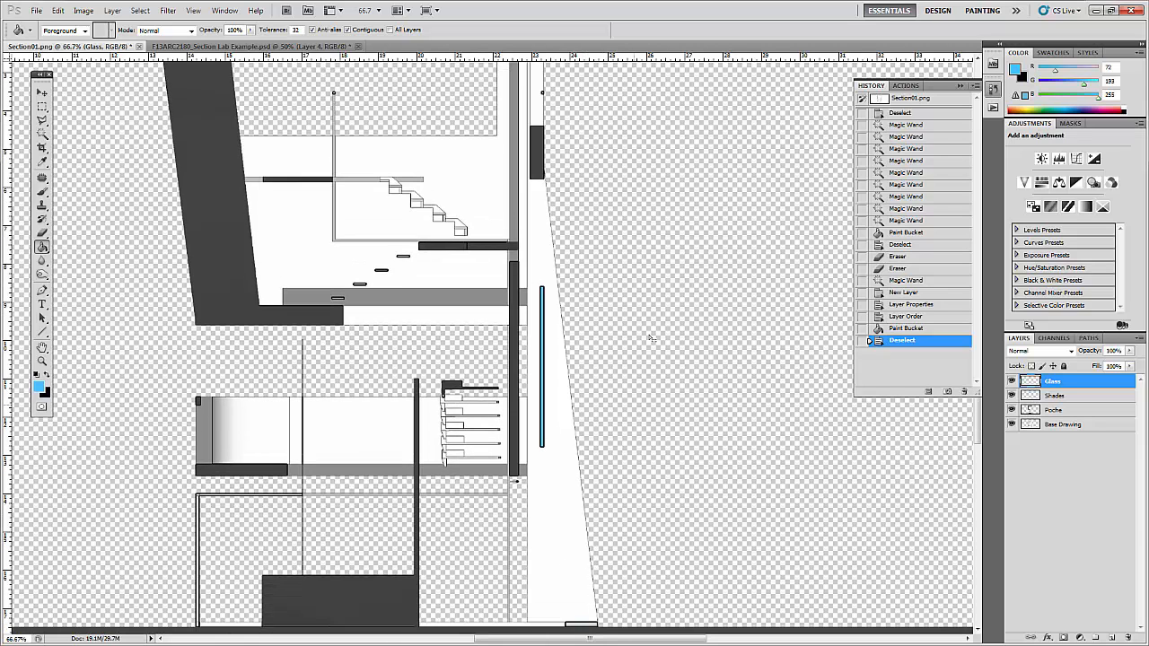
- Select the vertical and horizontal glass bars framing the lower room with the Rectangular Marquee, adding the second bar to the first
scroll(588, 345, up, 3)
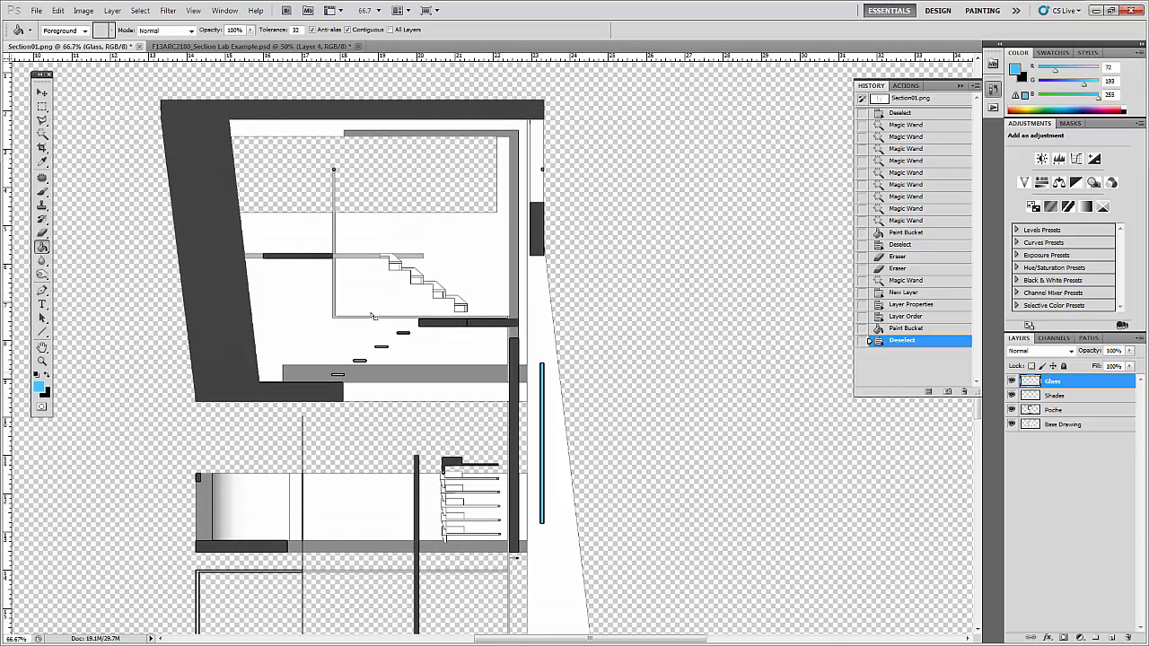
scroll(372, 316, down, 4)
scroll(523, 466, up, 1)
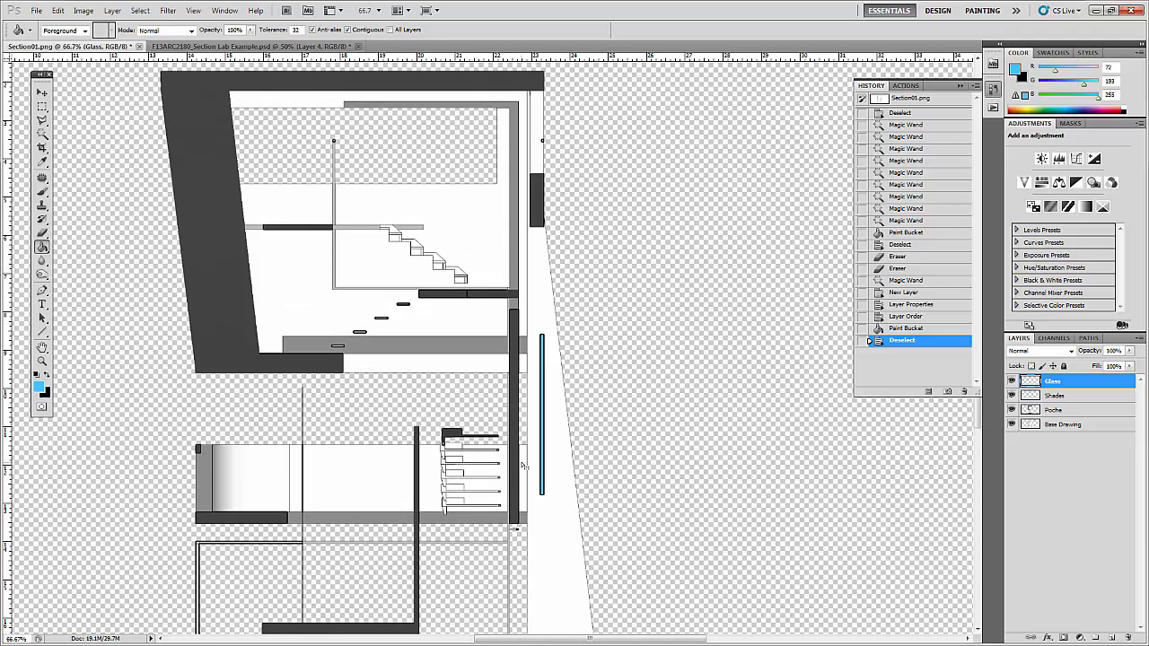
scroll(523, 465, down, 2)
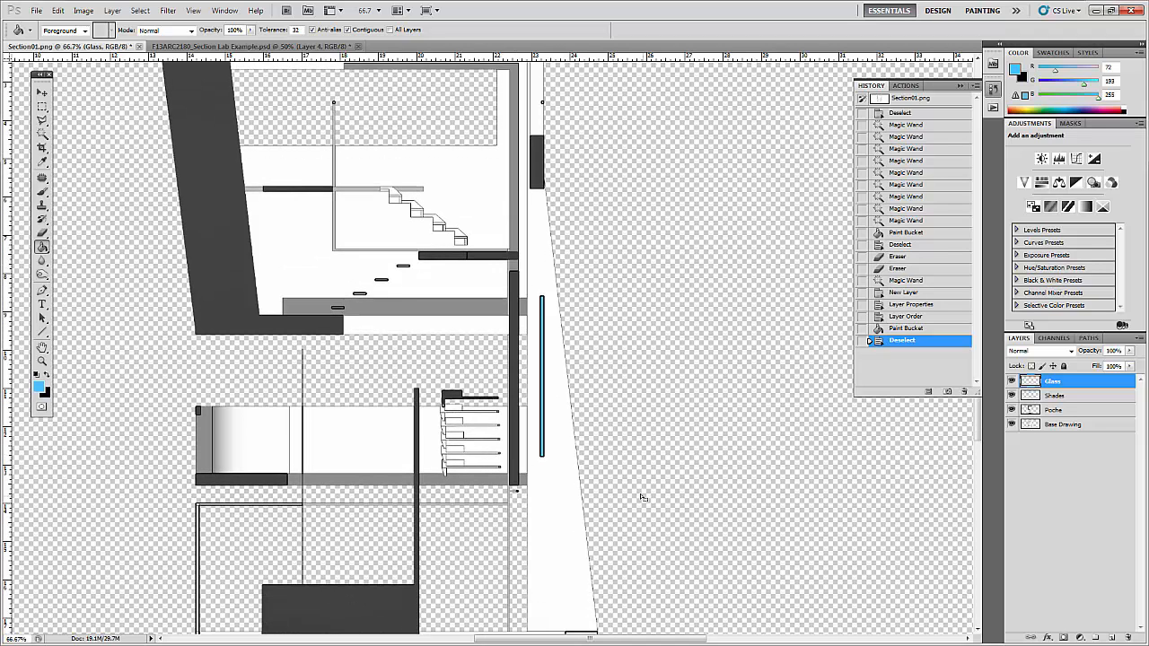
scroll(642, 497, down, 2)
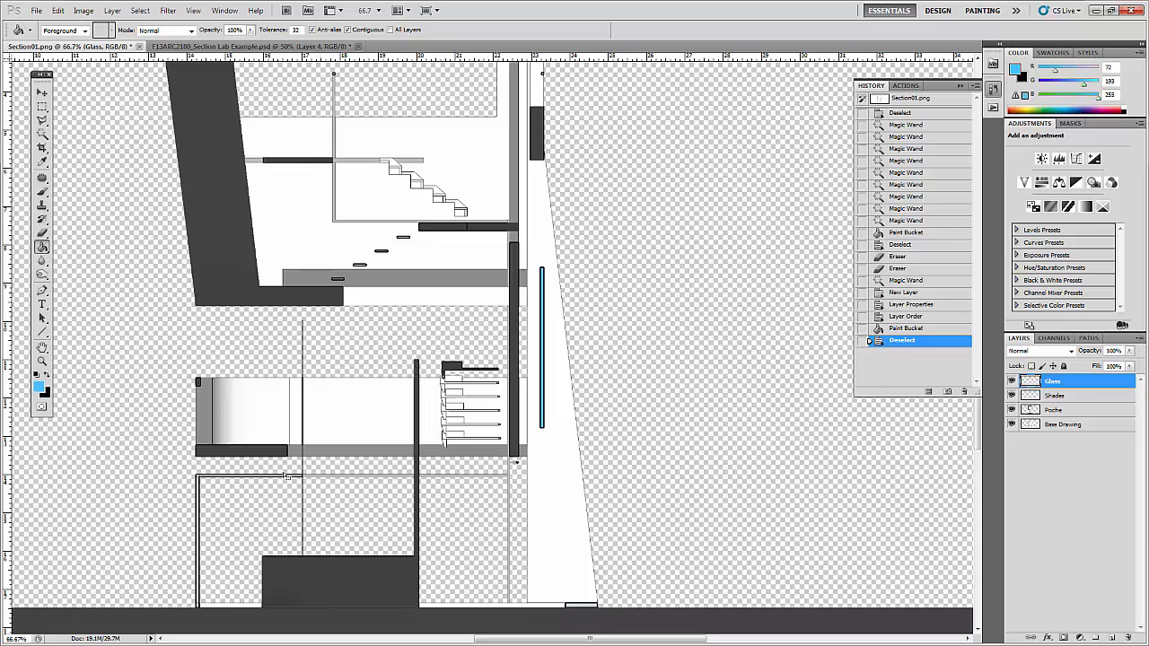
key(ctrl+minus)
key(ctrl+plus)
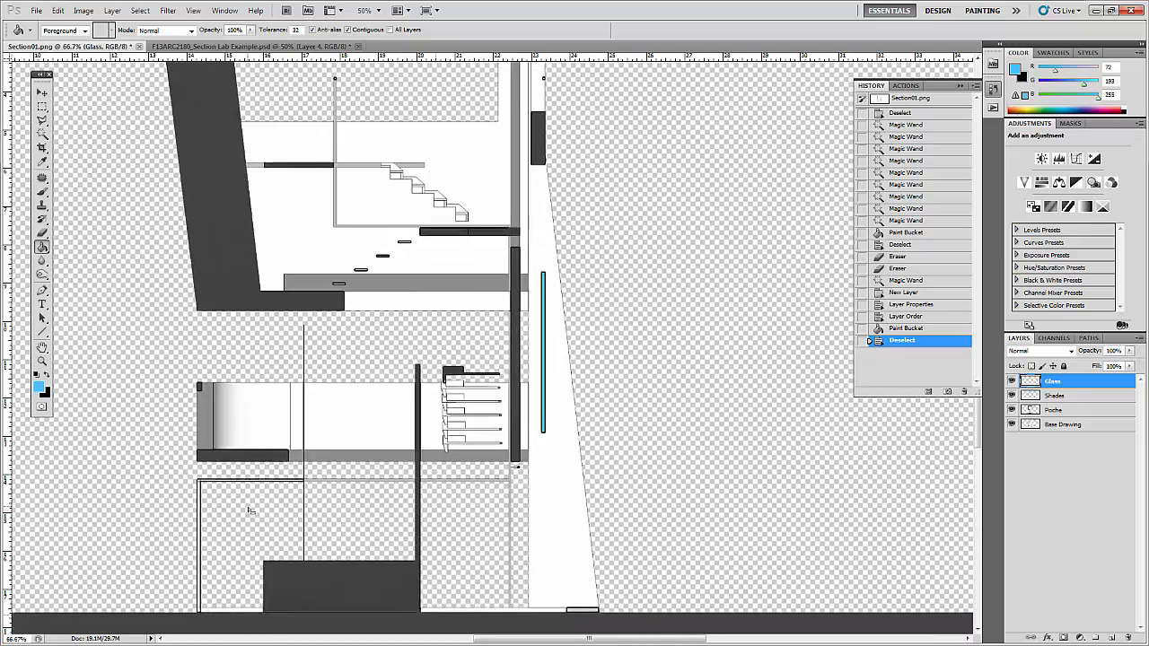
key(ctrl+plus)
drag(257, 523, 482, 268)
key(ctrl+plus)
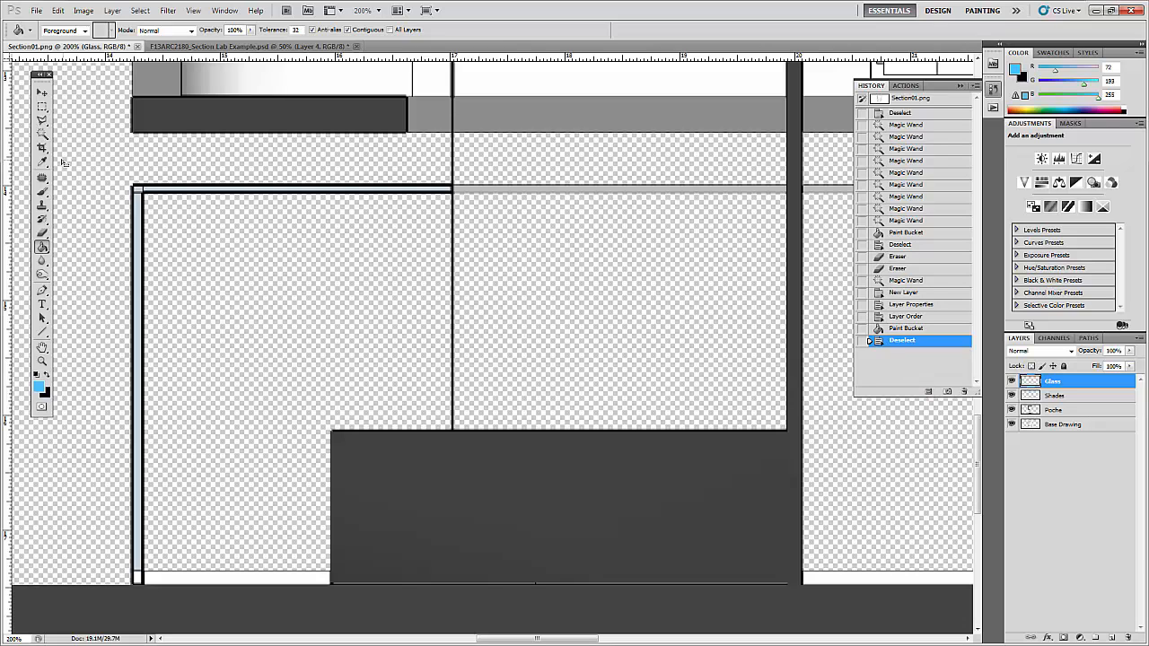
click(42, 107)
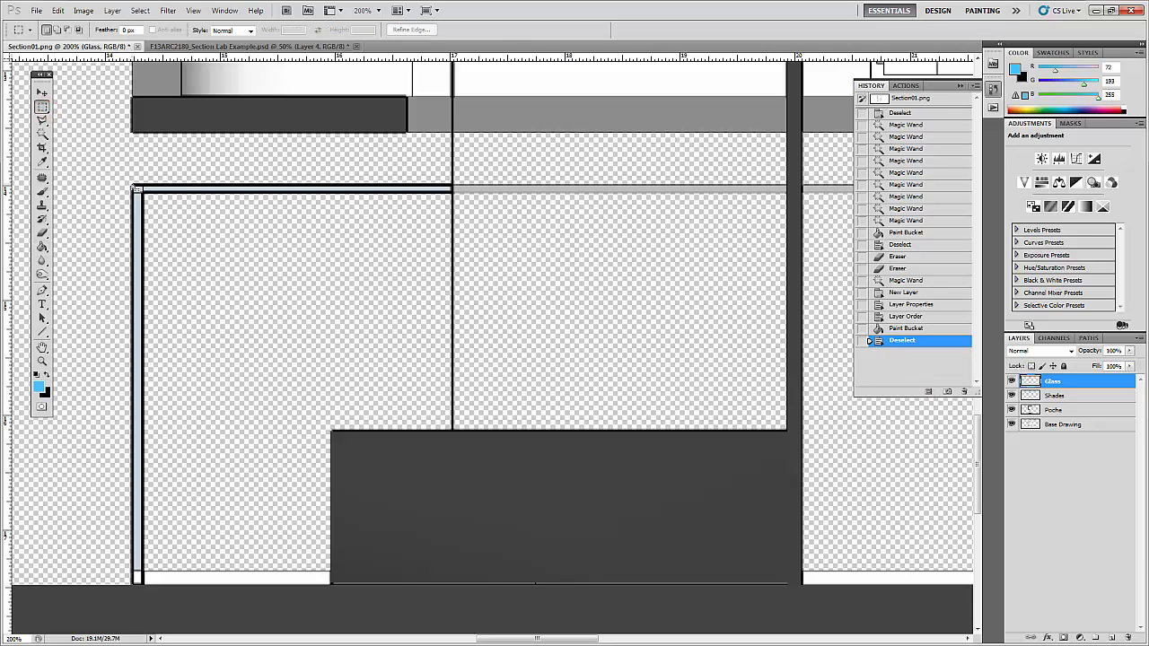
drag(137, 328, 151, 516)
drag(147, 588, 146, 588)
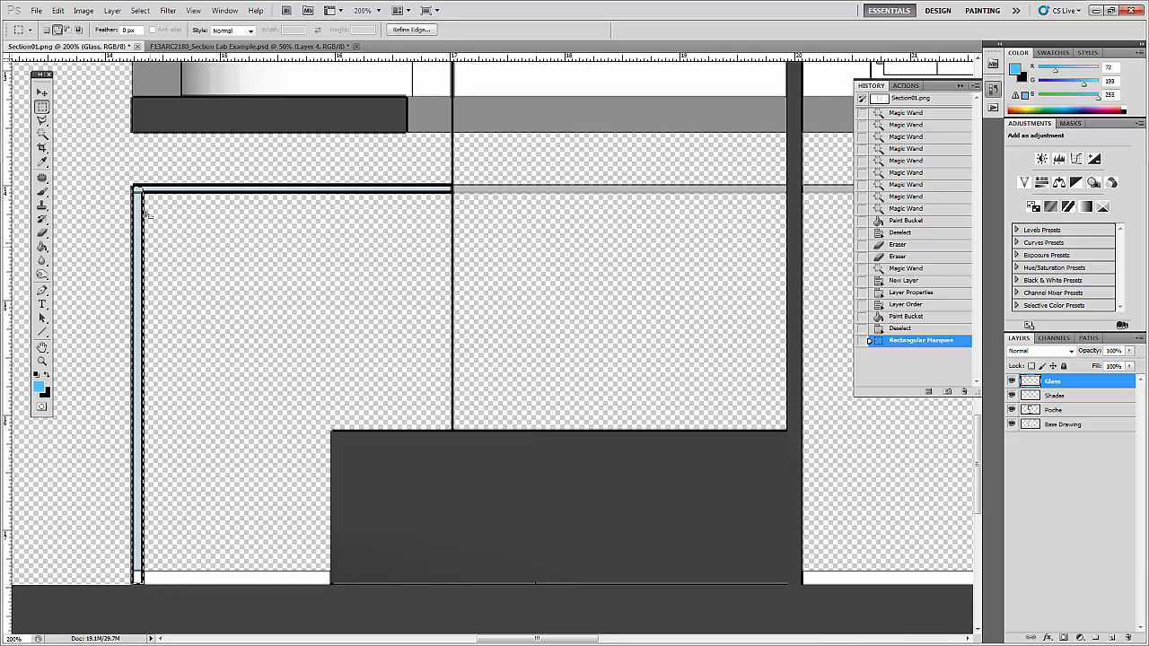
drag(392, 191, 454, 195)
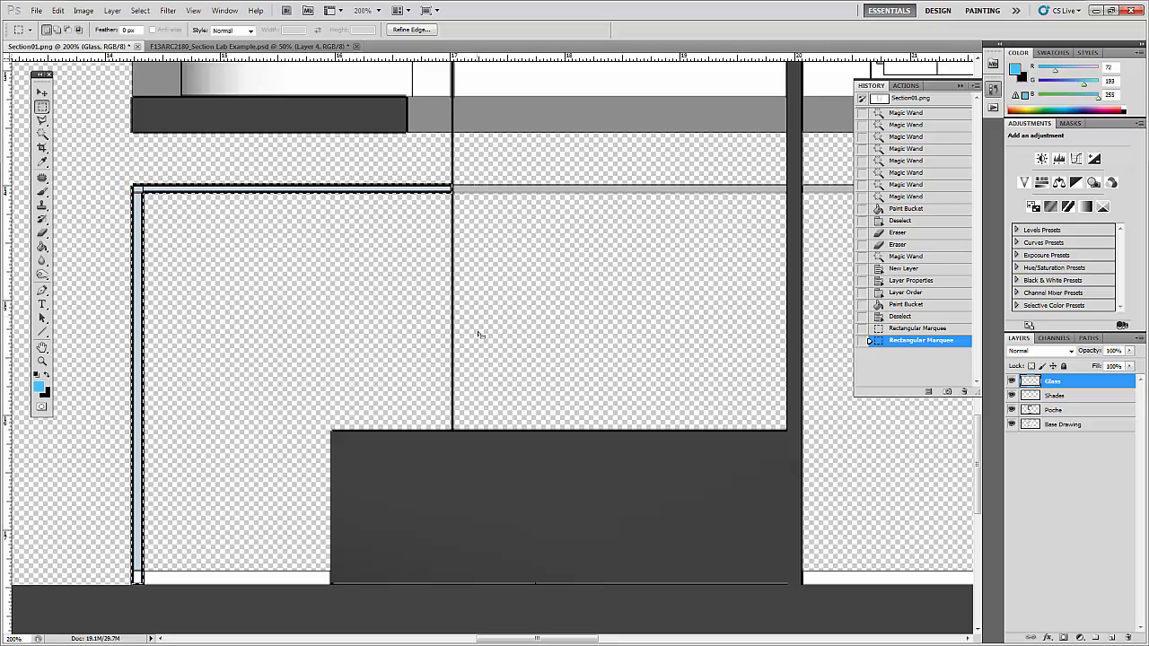
- Fill the selected glass frame with the light blue on the Glass layer using the Paint Bucket, and deselect
key(g)
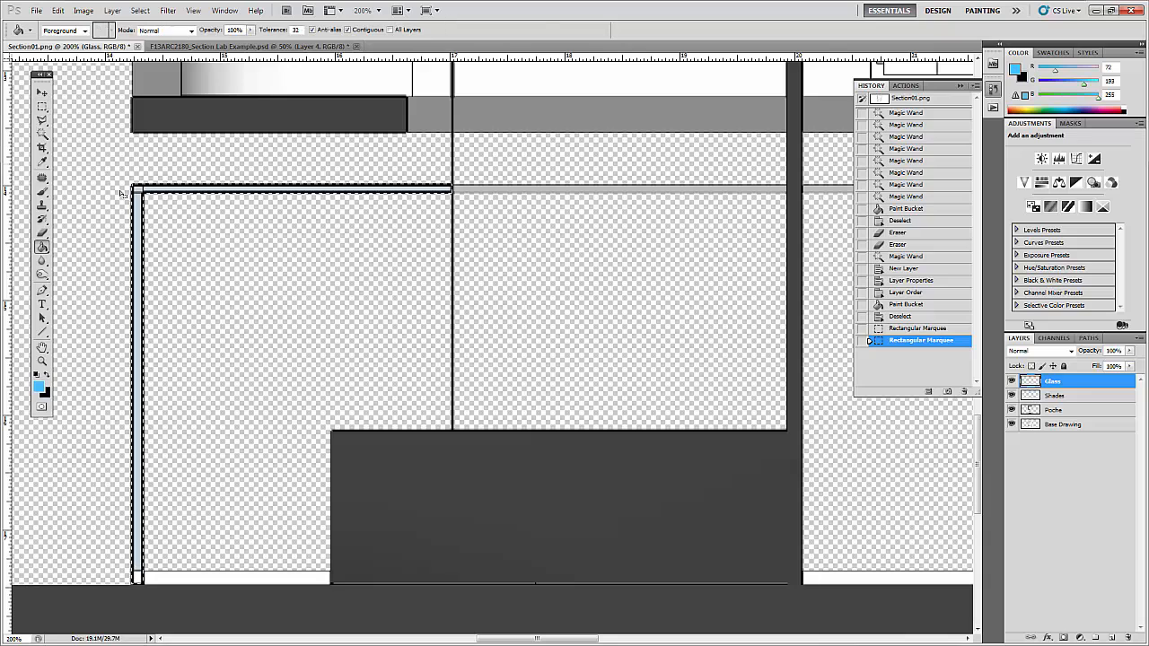
click(137, 203)
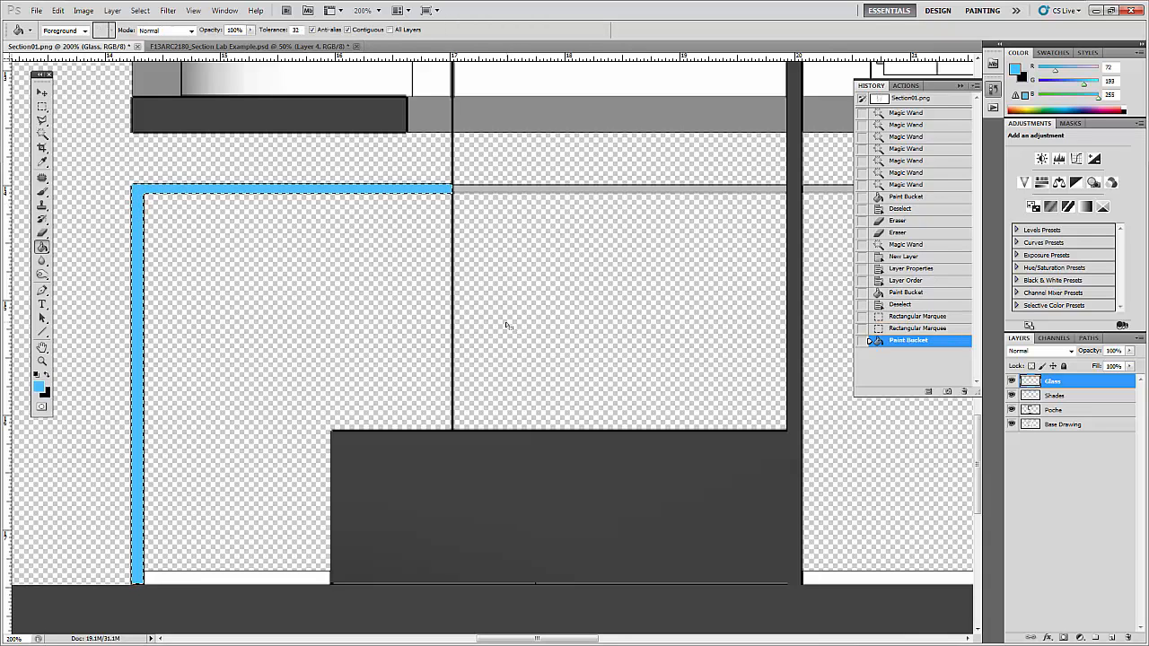
key(ctrl+d)
key(ctrl+minus)
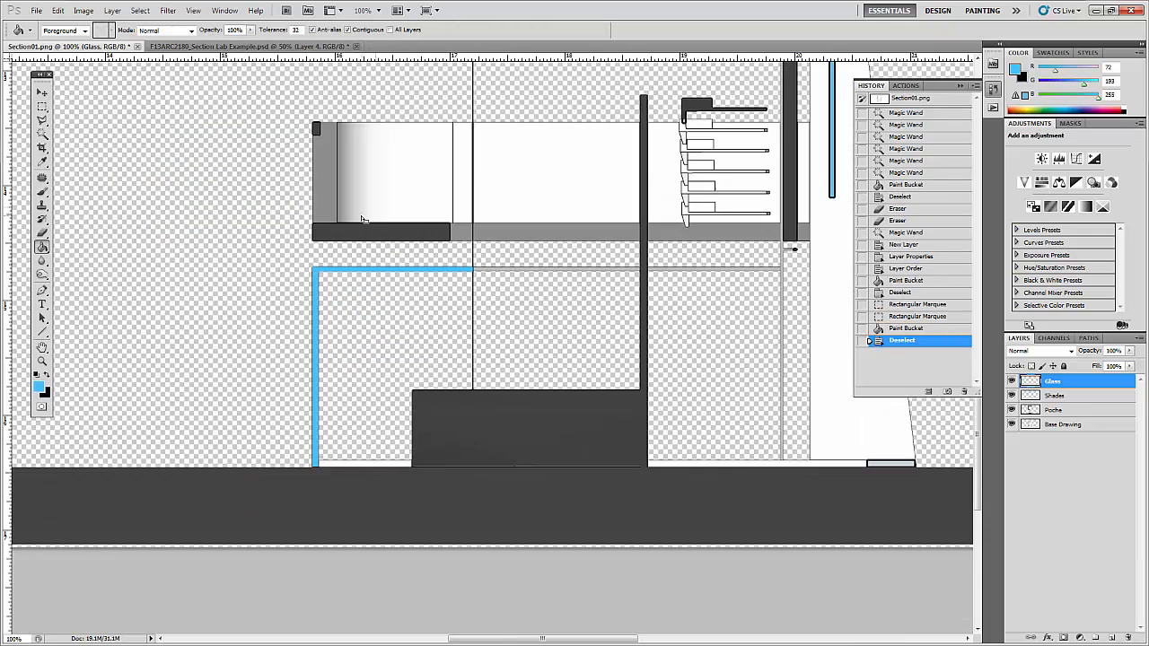
- Check the blue glass frame against the drawing and lower the Glass layer's opacity to 76%
drag(400, 295, 311, 368)
drag(700, 283, 579, 378)
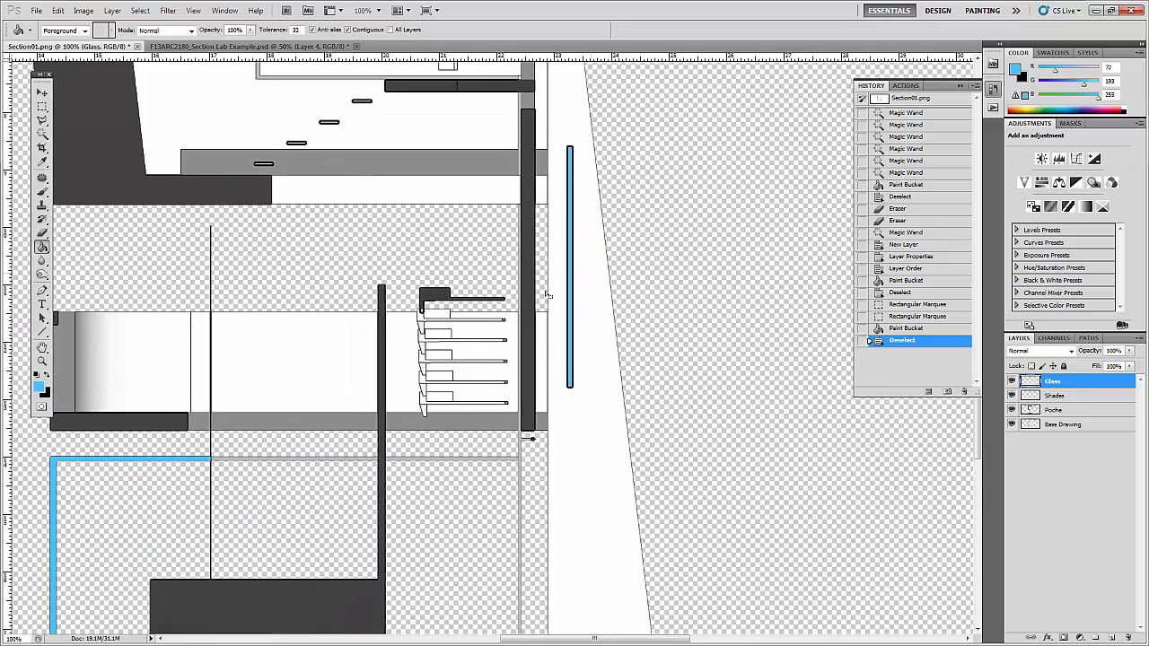
drag(159, 443, 357, 313)
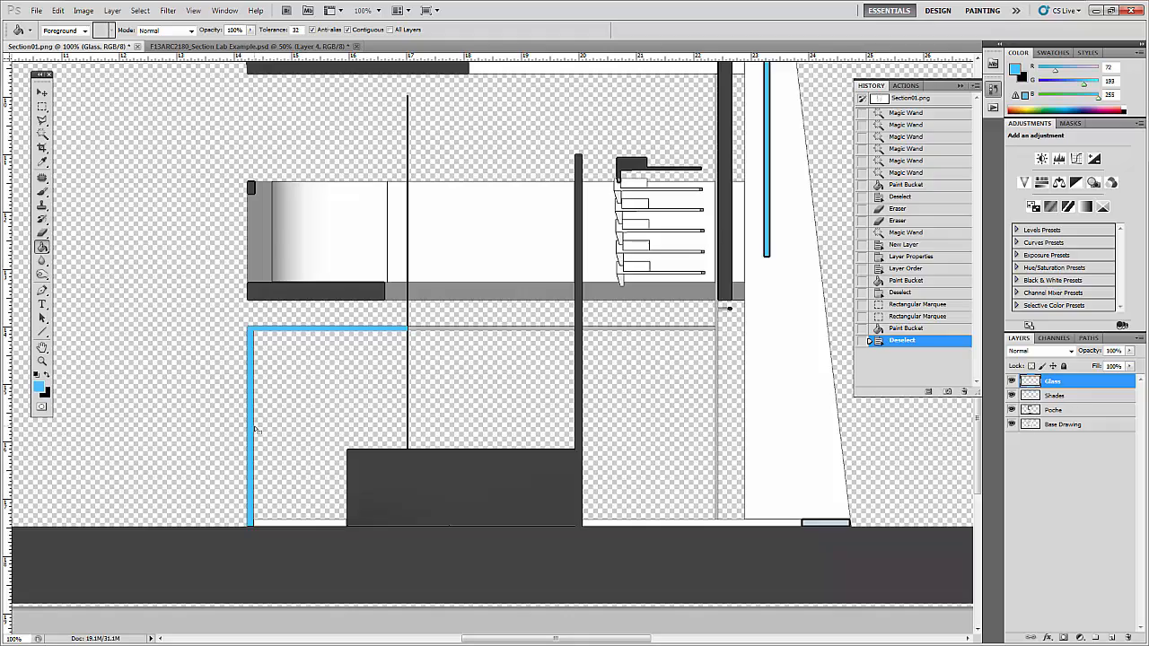
key(ctrl+plus)
drag(243, 354, 462, 254)
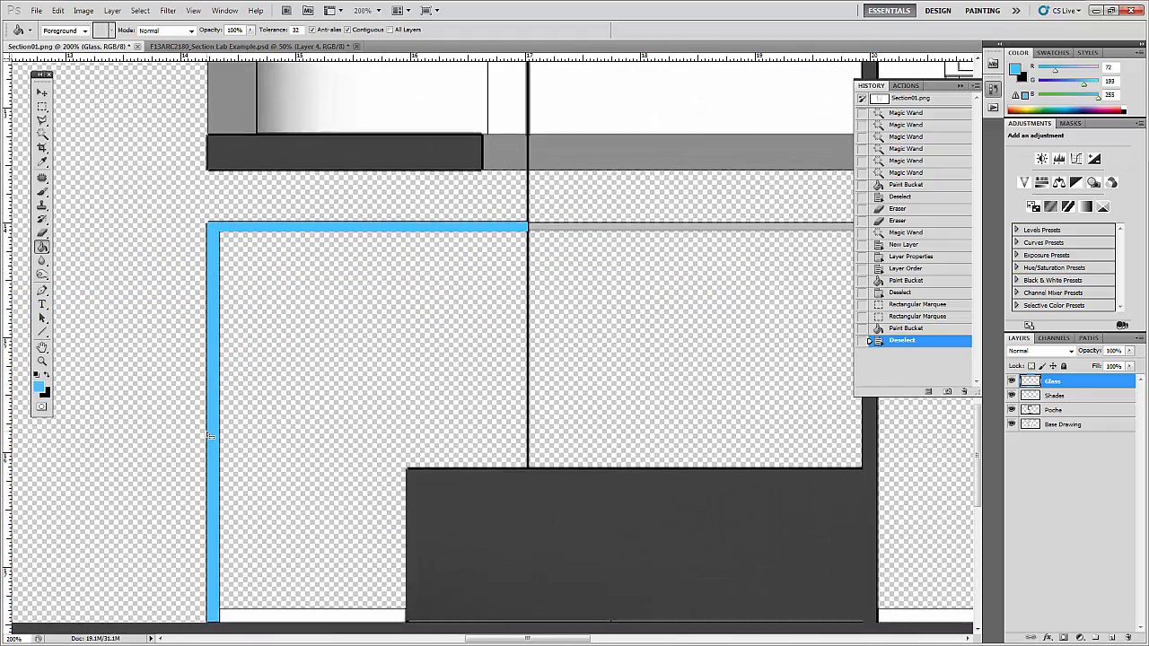
key(ctrl+minus)
key(ctrl+minus)
drag(690, 346, 529, 426)
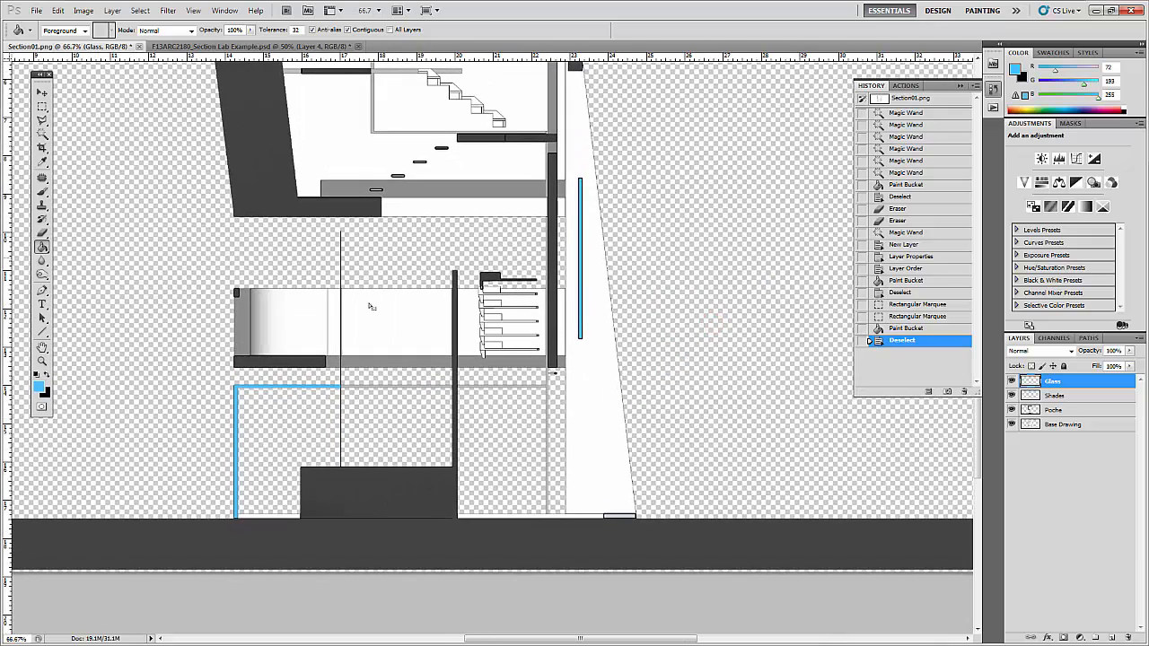
click(1130, 350)
drag(1130, 362, 1116, 363)
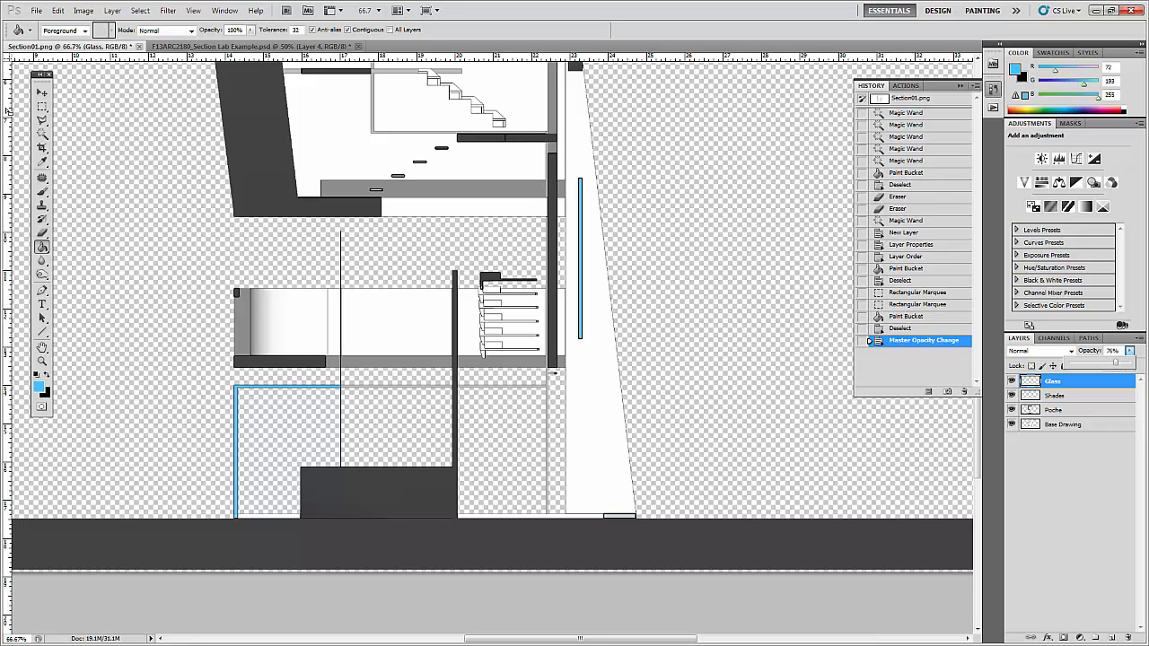
click(42, 93)
click(177, 186)
drag(708, 237, 720, 305)
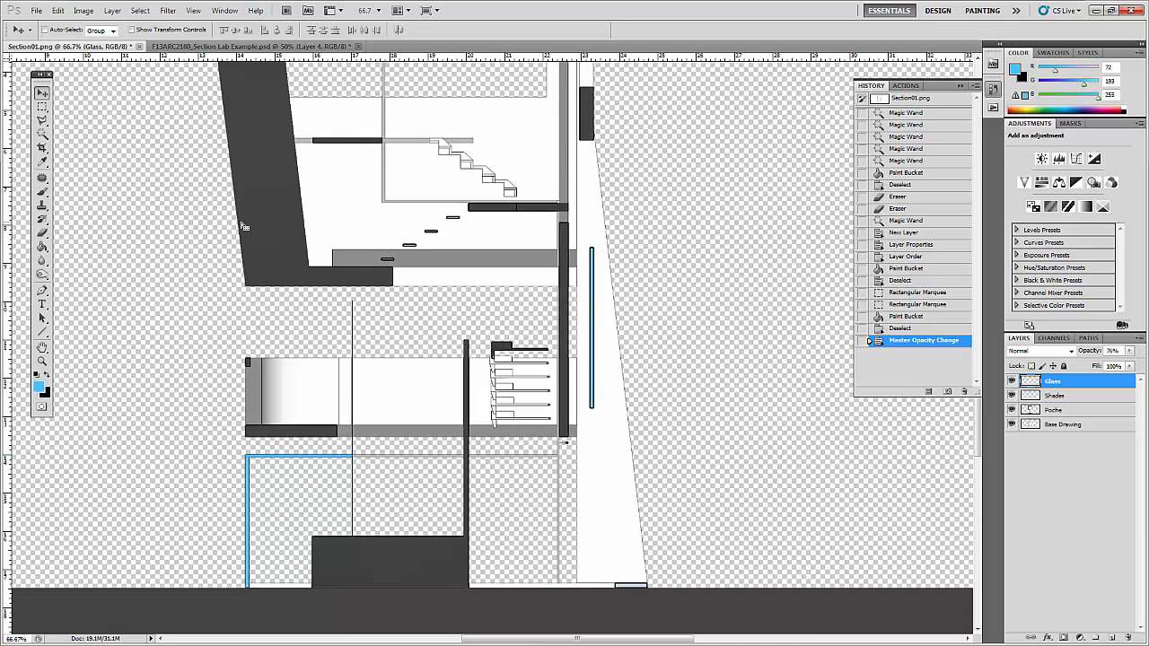
scroll(225, 424, up, 2)
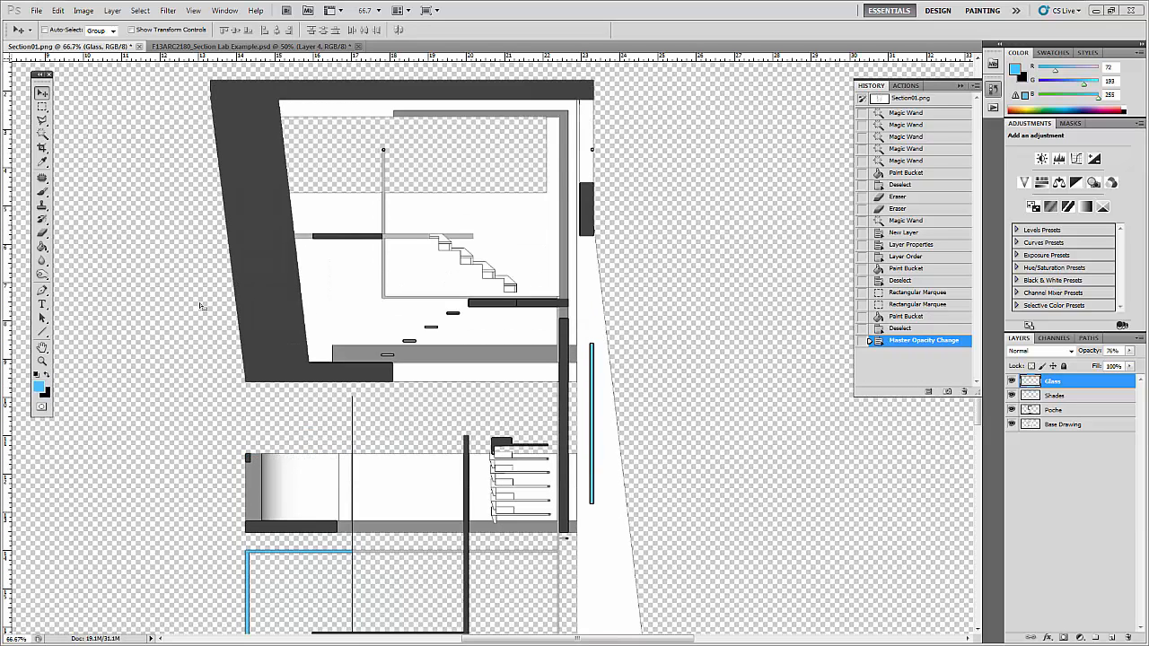
click(41, 94)
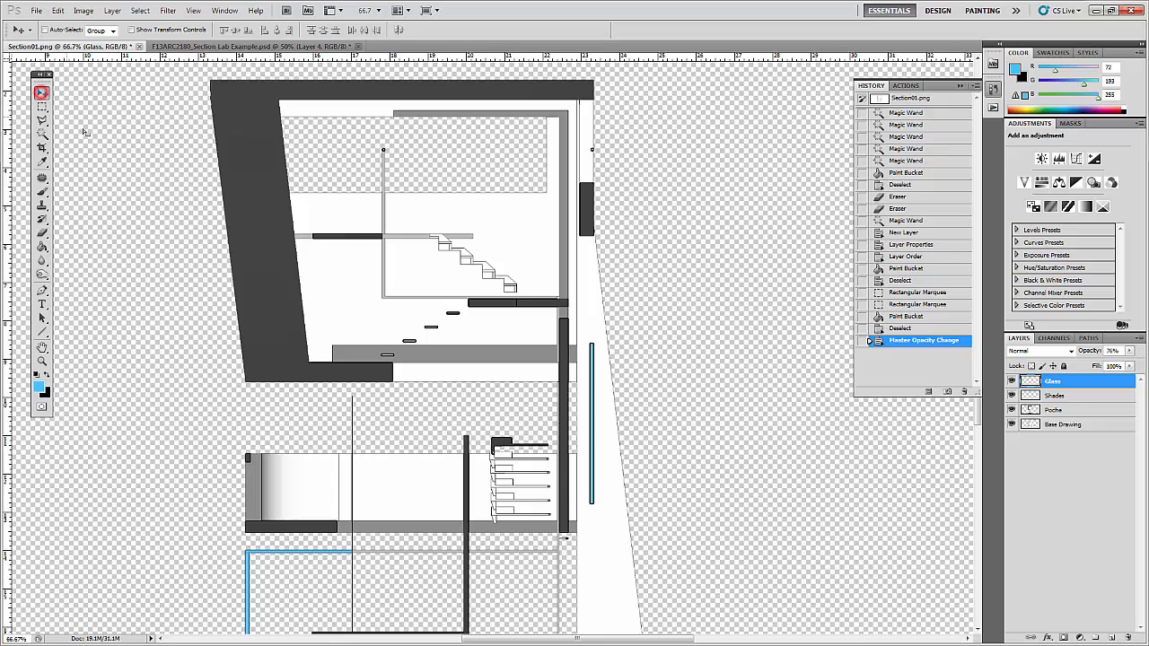
click(107, 150)
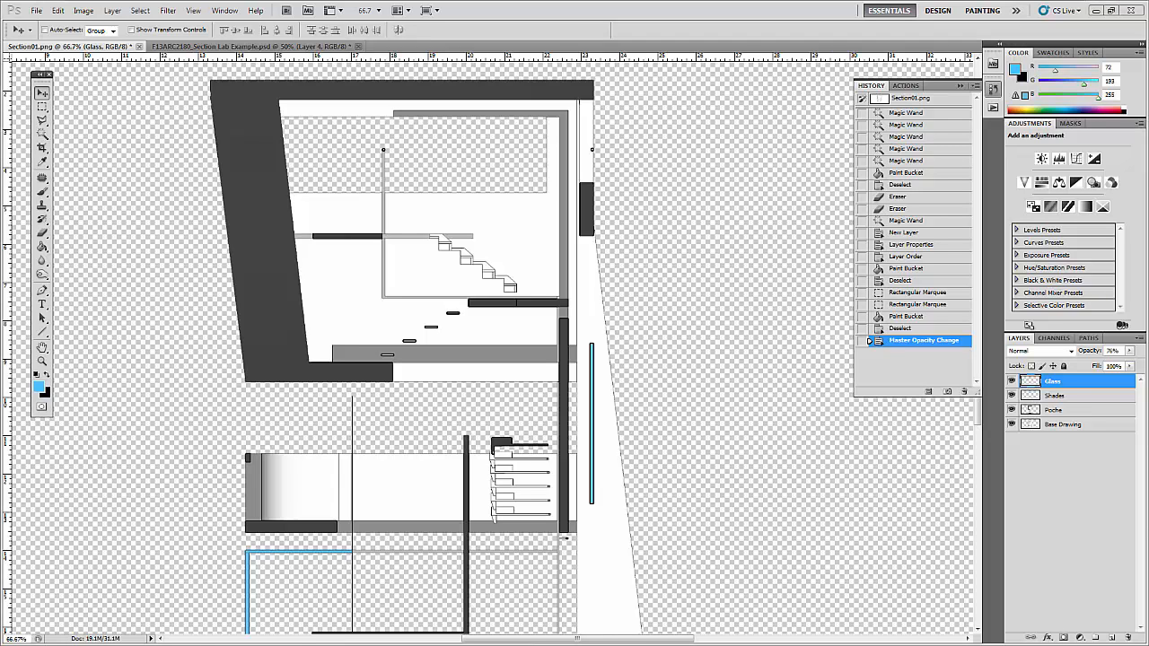
- Switch to the browser and view the Gobotree image database linked on the Photoshop Basics course page
key(alt+Tab)
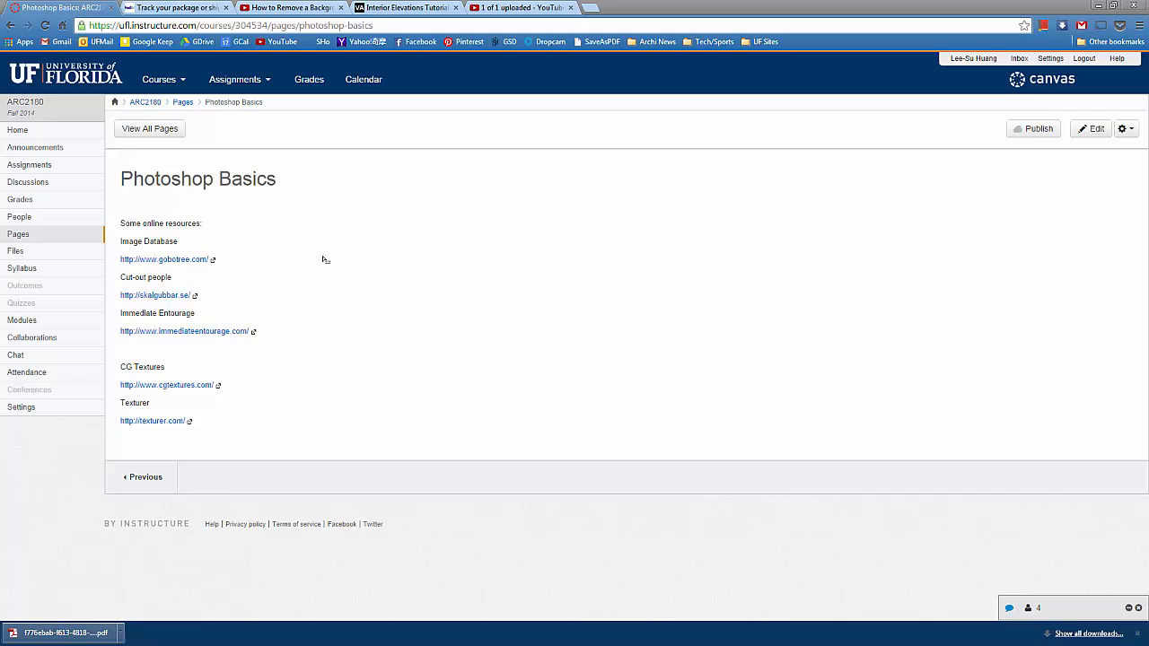
click(186, 259)
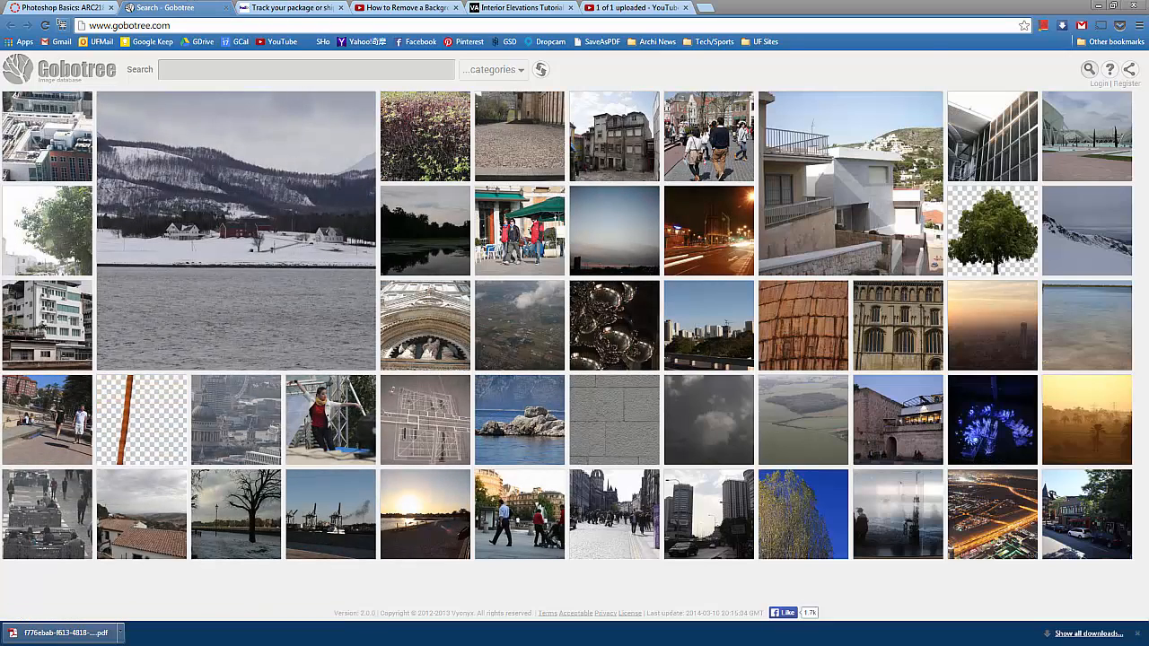
click(79, 9)
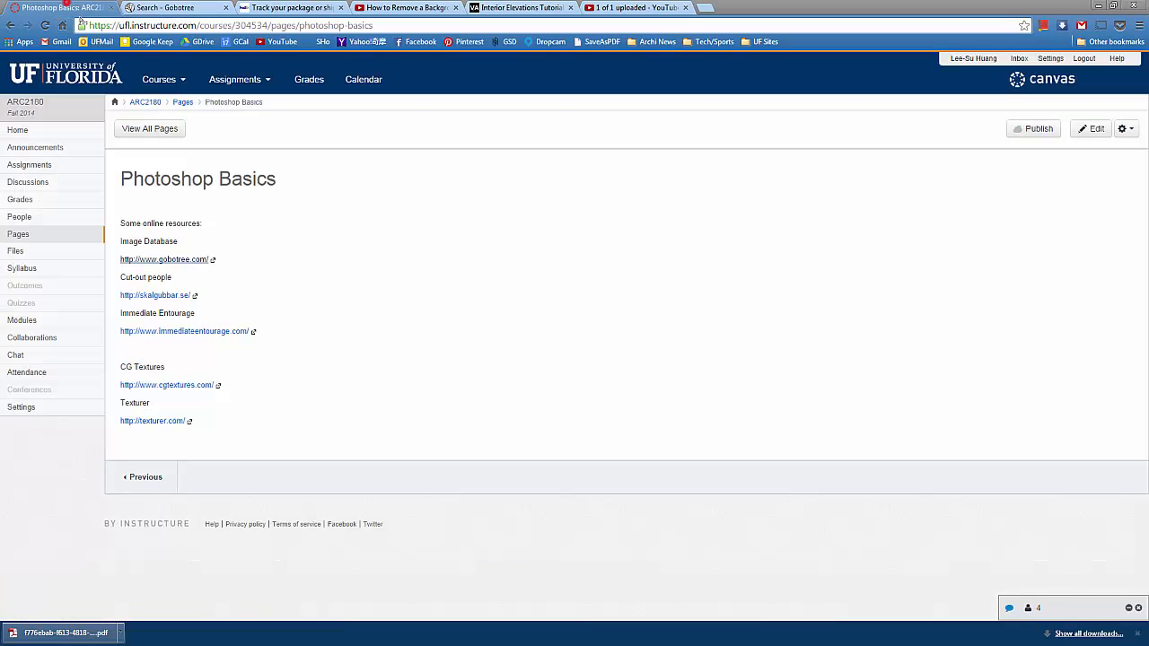
- View the Concrete category of CG Textures and open the Texturer site, both from the course page's links
click(166, 386)
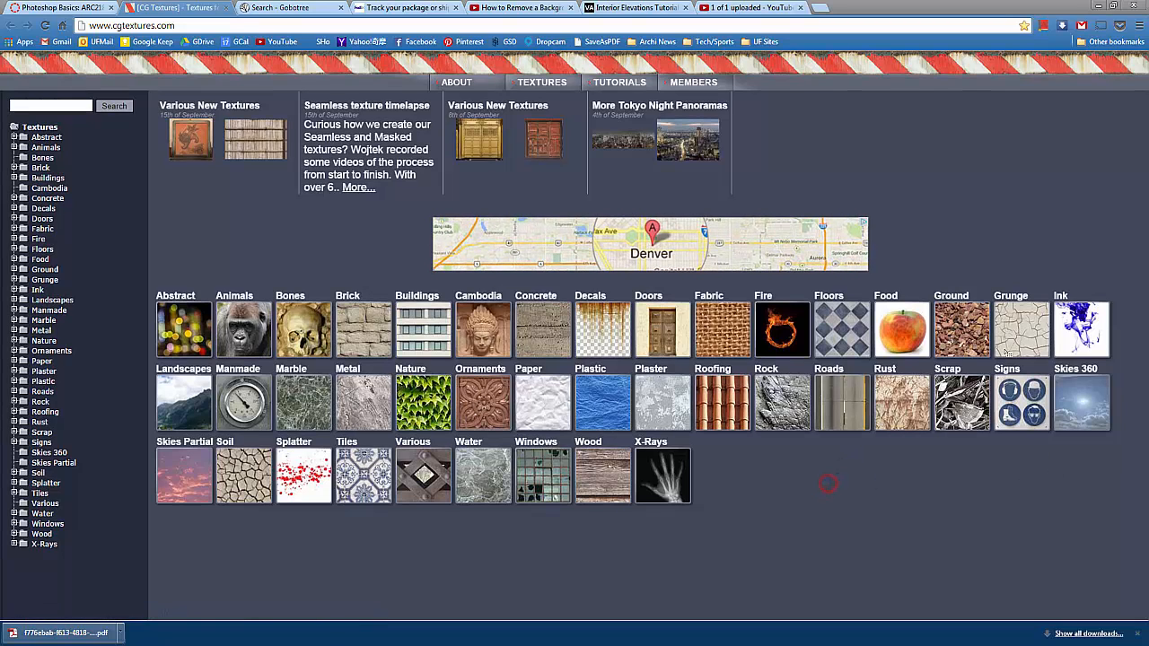
click(530, 334)
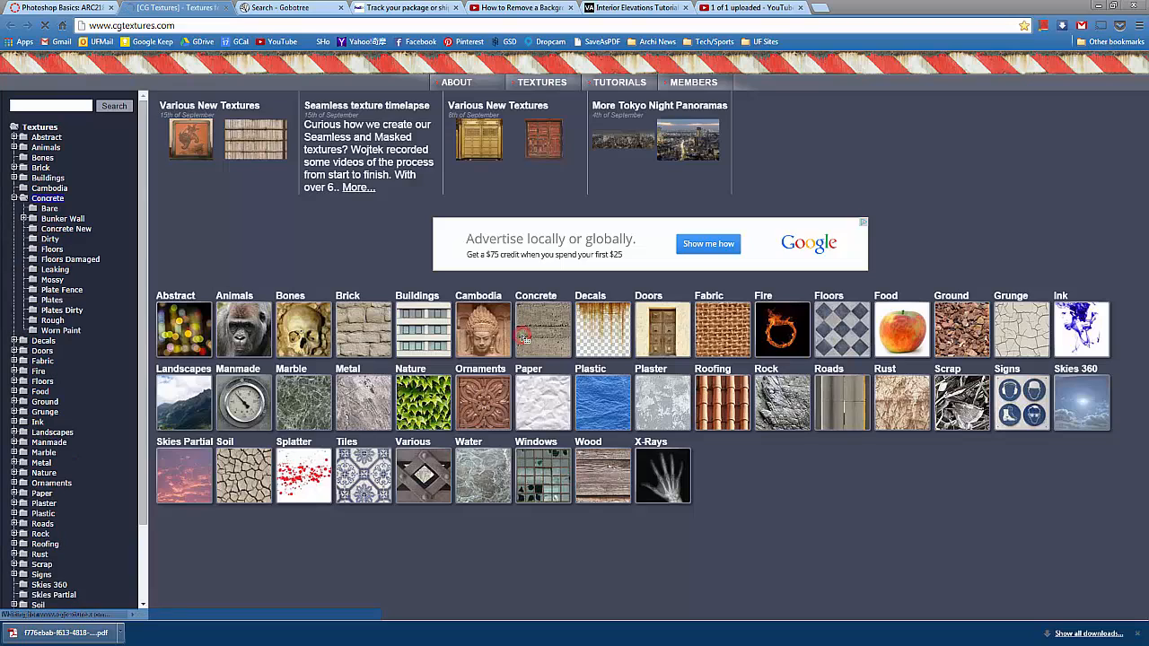
scroll(359, 395, down, 1)
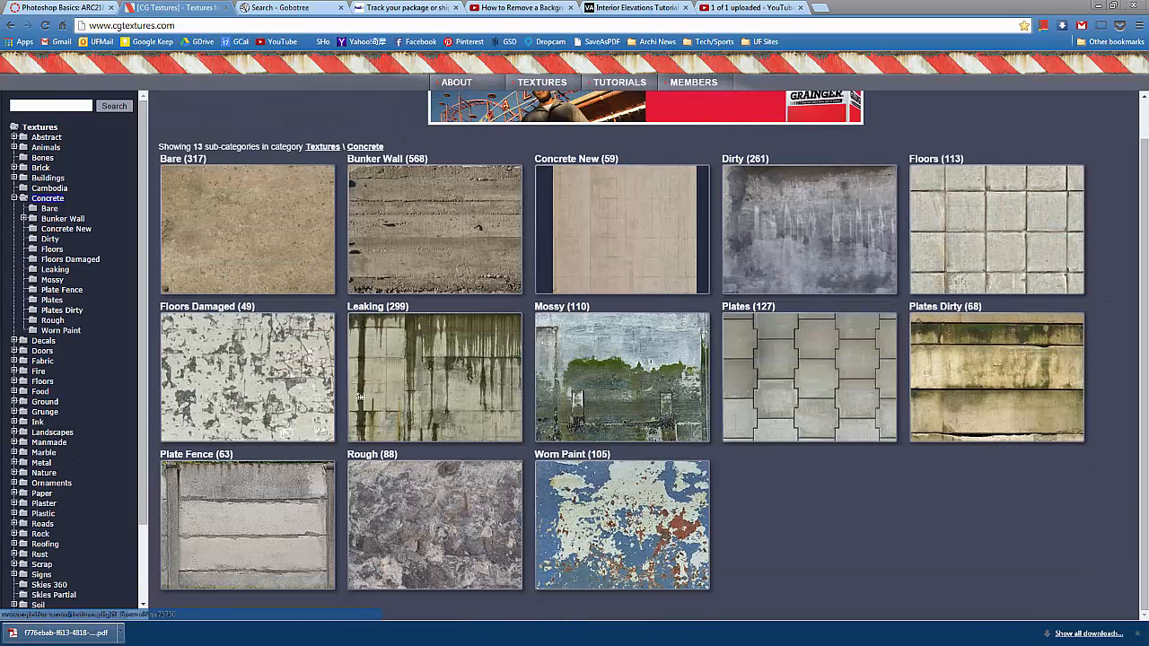
click(77, 7)
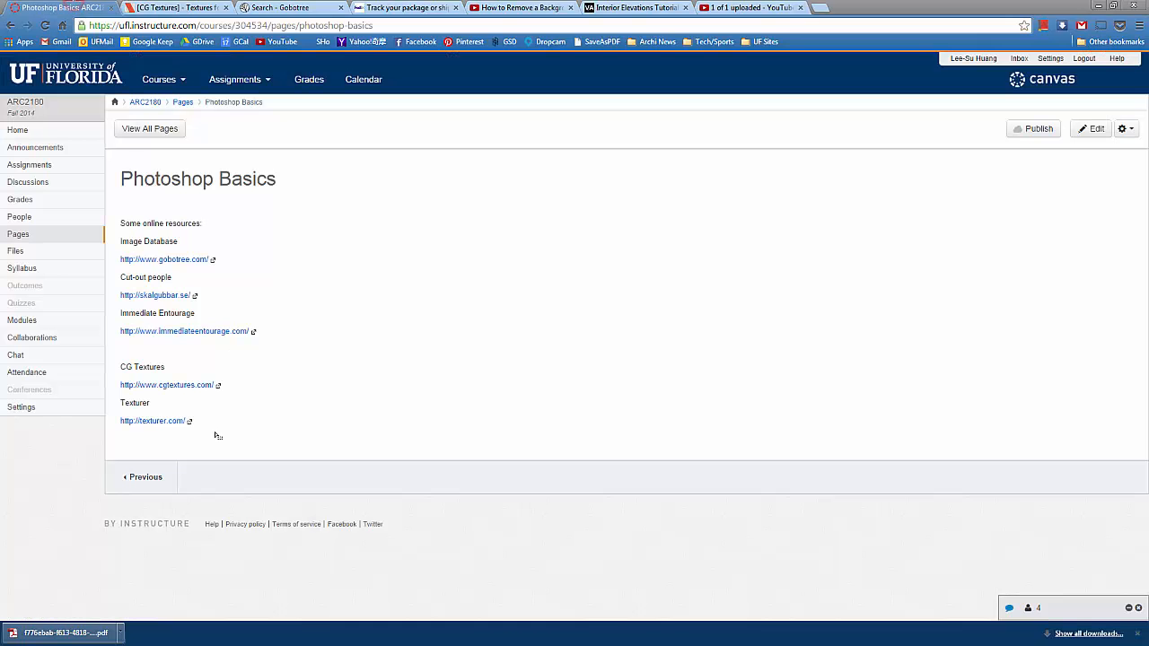
click(169, 420)
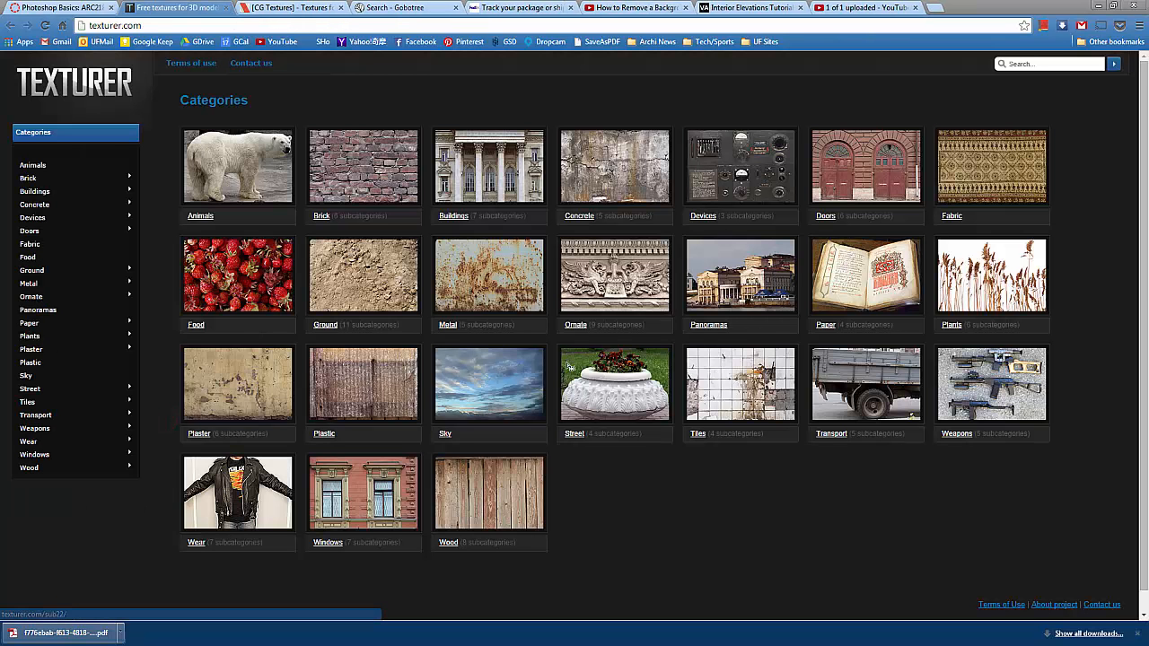
- Return to CG Textures and browse the Concrete New textures
click(279, 6)
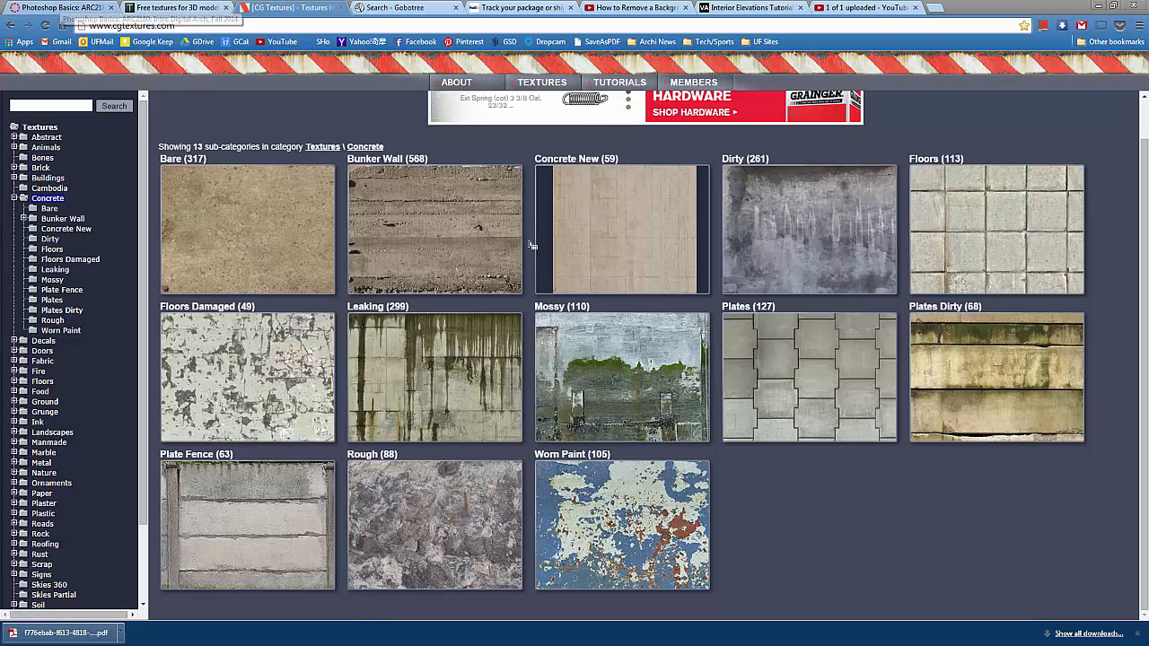
click(605, 190)
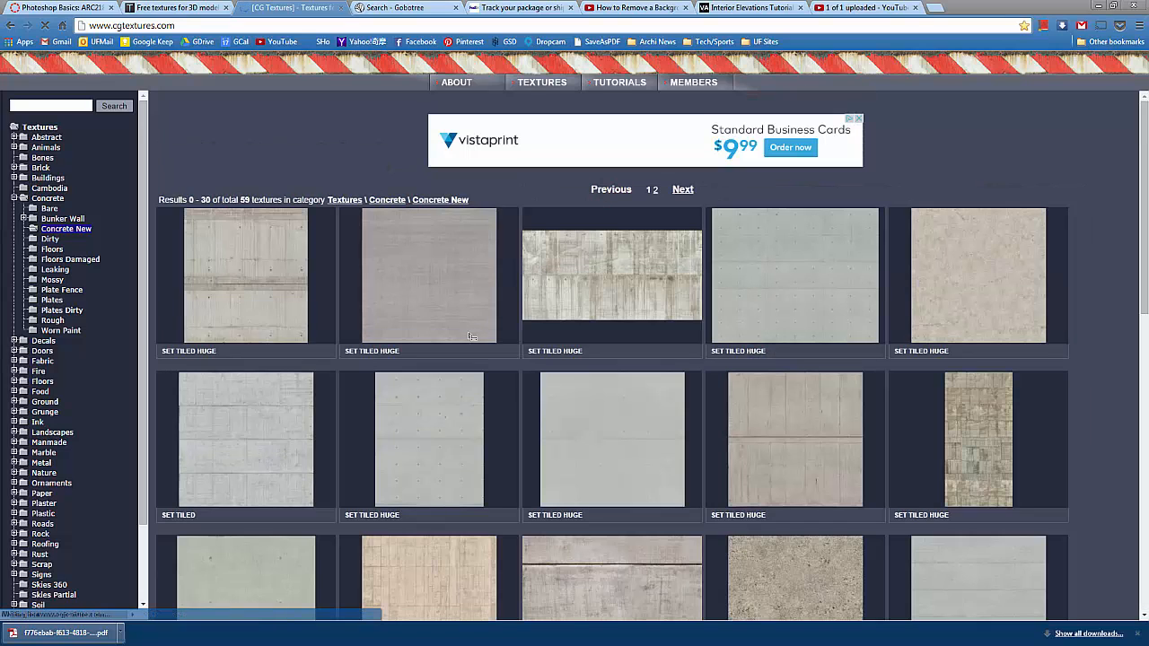
scroll(440, 225, down, 2)
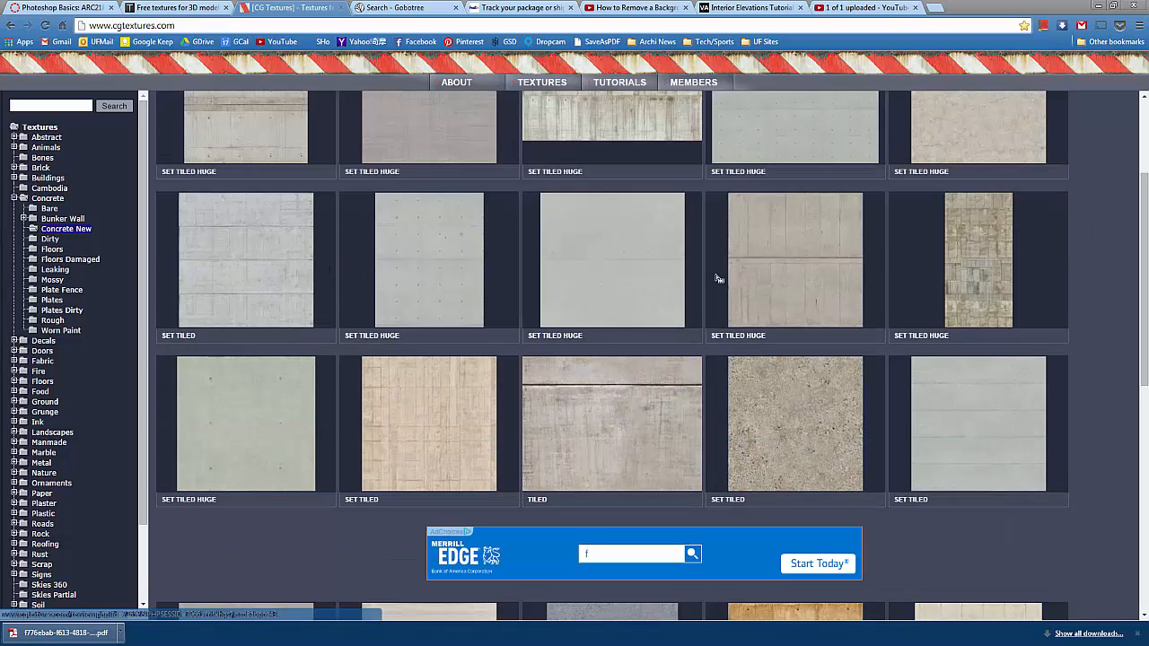
scroll(689, 267, up, 2)
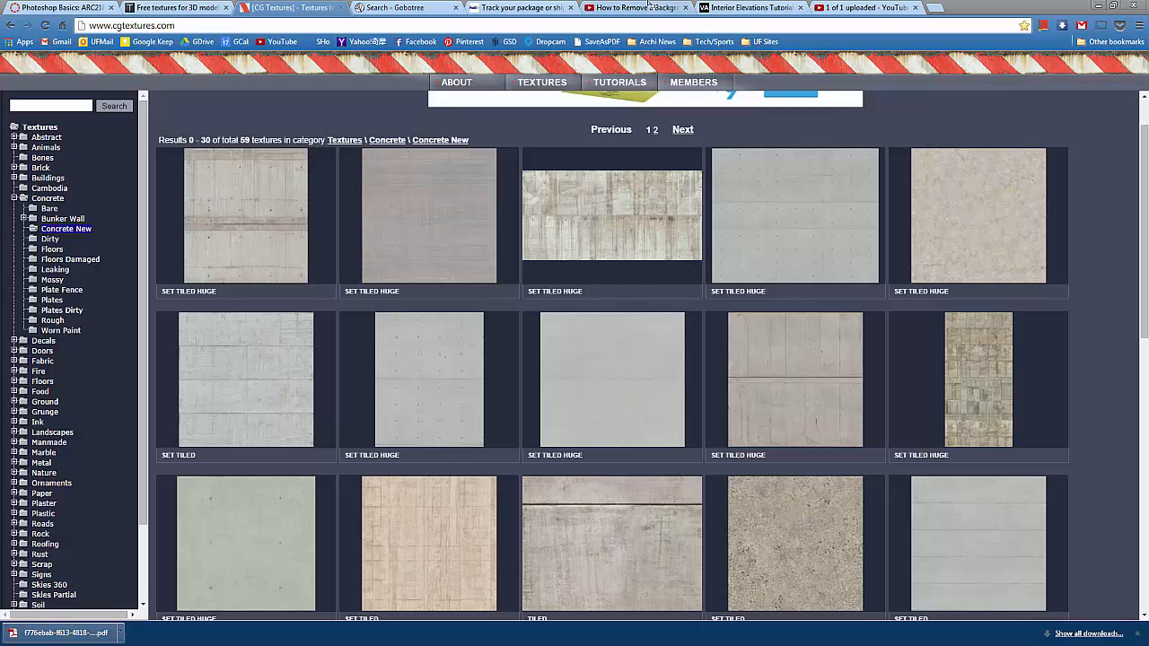
- Leave the browser and open the Concrete image from the Intro_Lab3 Materials folder for viewing
click(1096, 5)
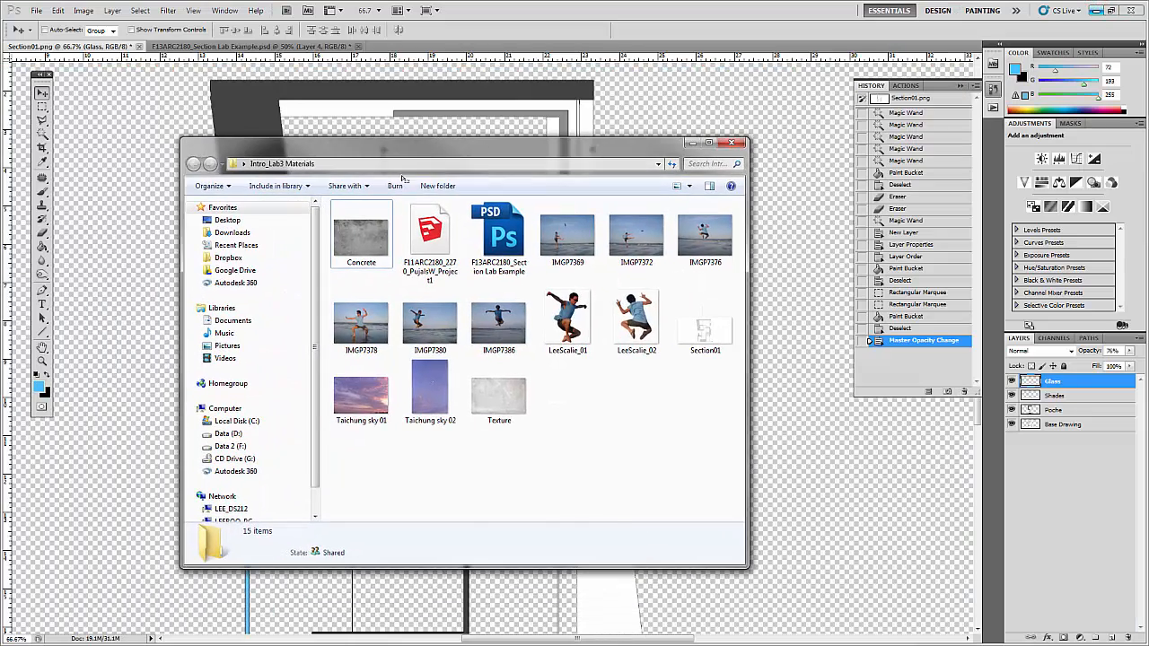
click(373, 243)
double_click(357, 244)
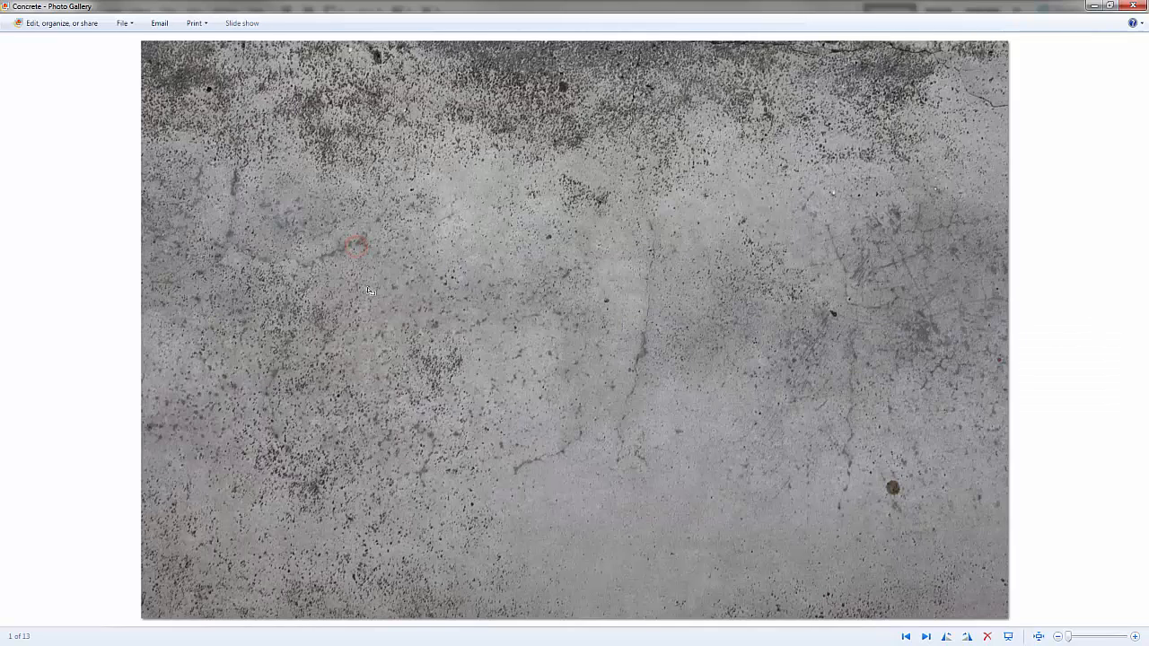
- Close the image viewer and open the Concrete image from the Intro_Lab3 Materials folder in Adobe Photoshop CS5
click(1133, 5)
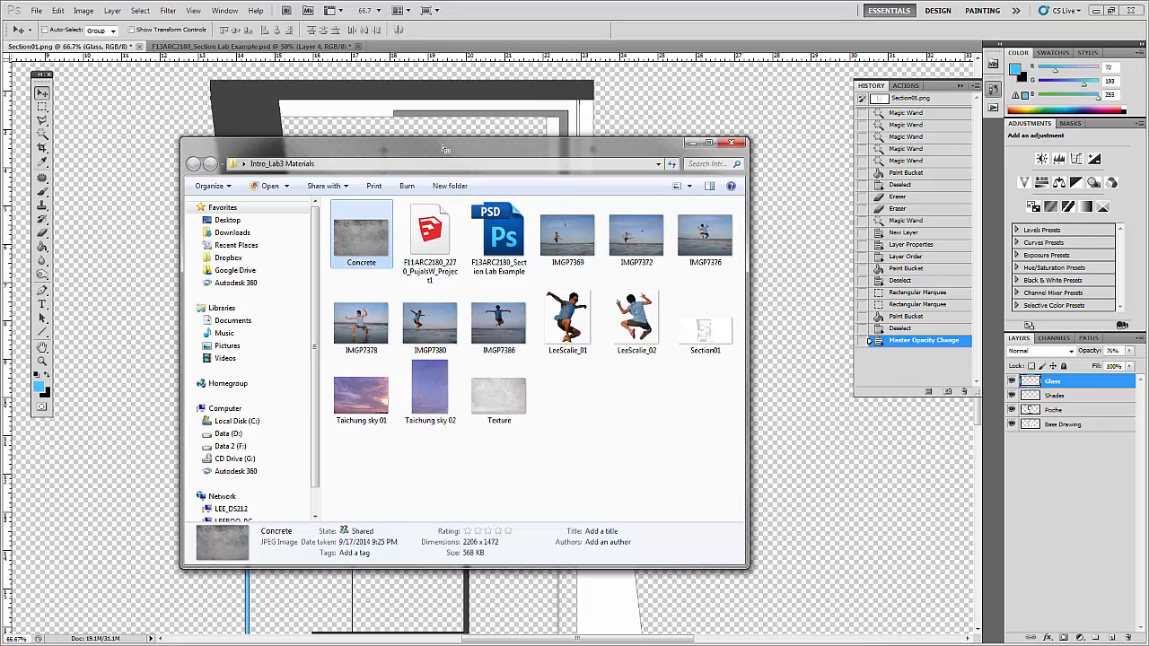
right_click(364, 241)
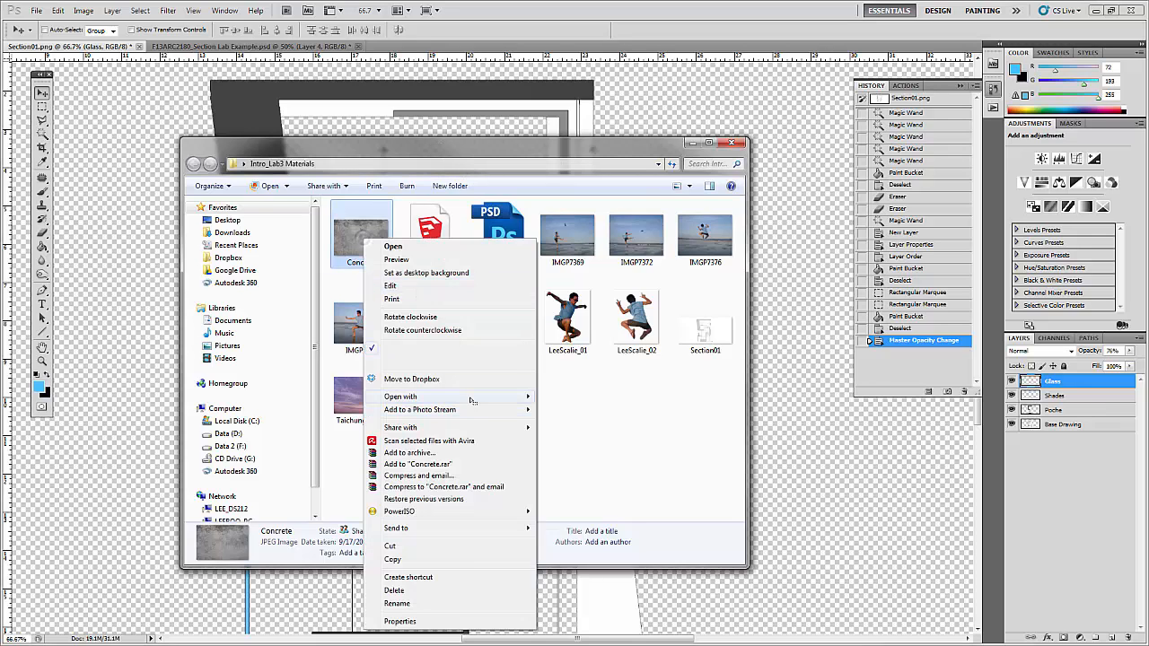
mouse_move(474, 397)
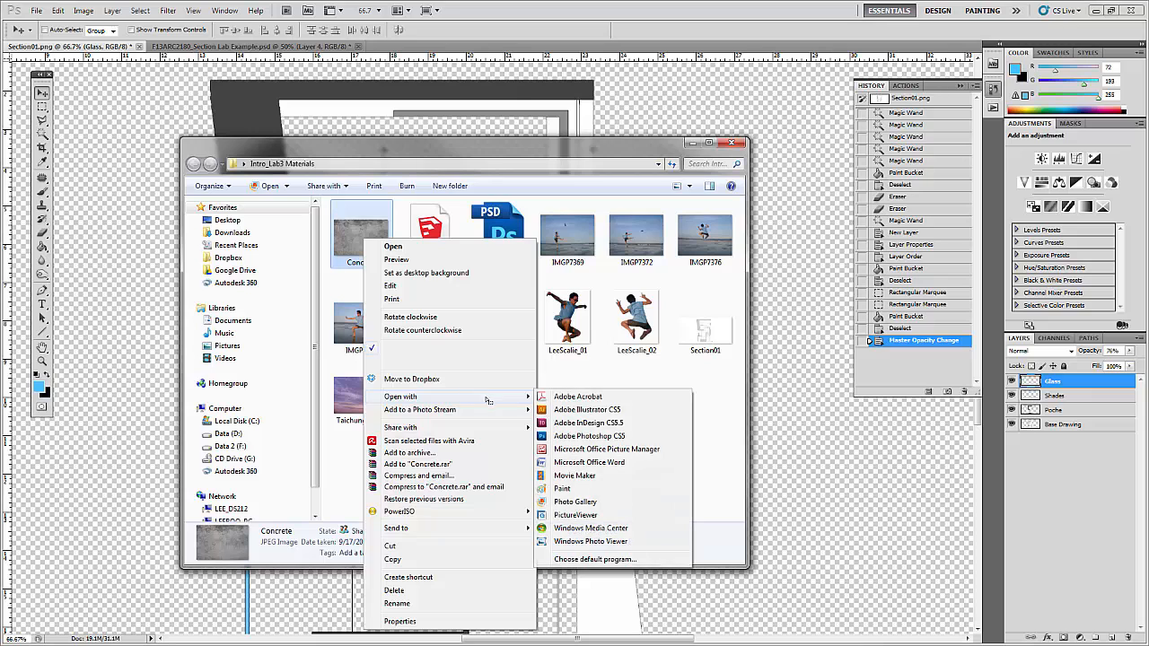
click(589, 436)
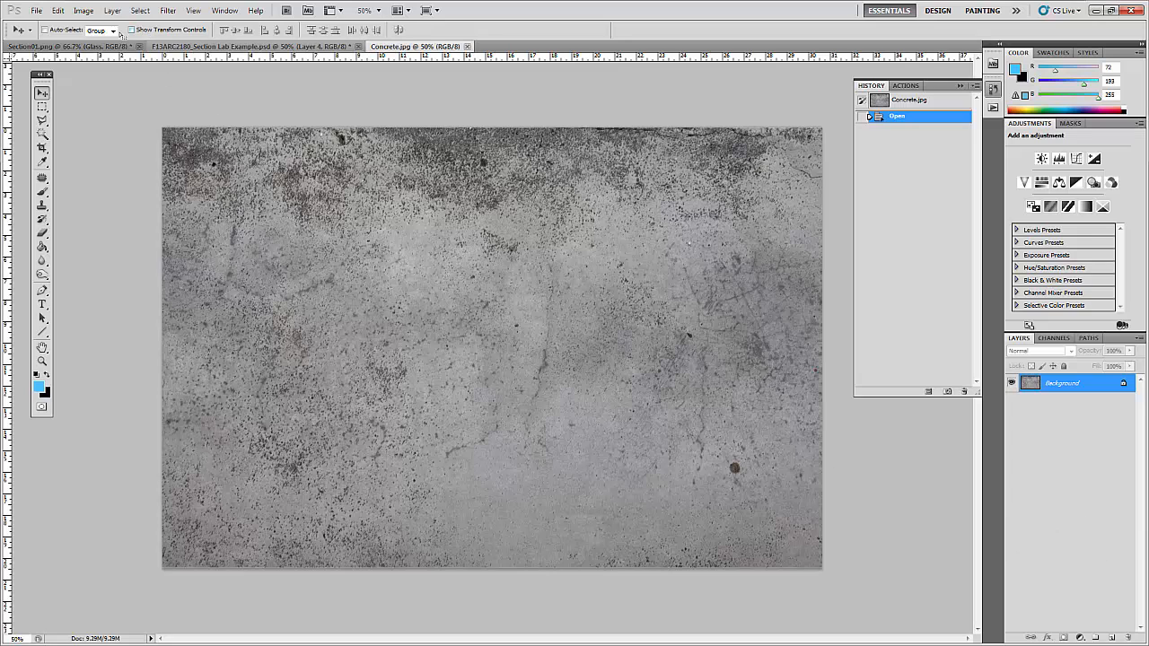
- Return to the Section01.png drawing and add a new layer named Conc 01 above the Glass layer
click(66, 47)
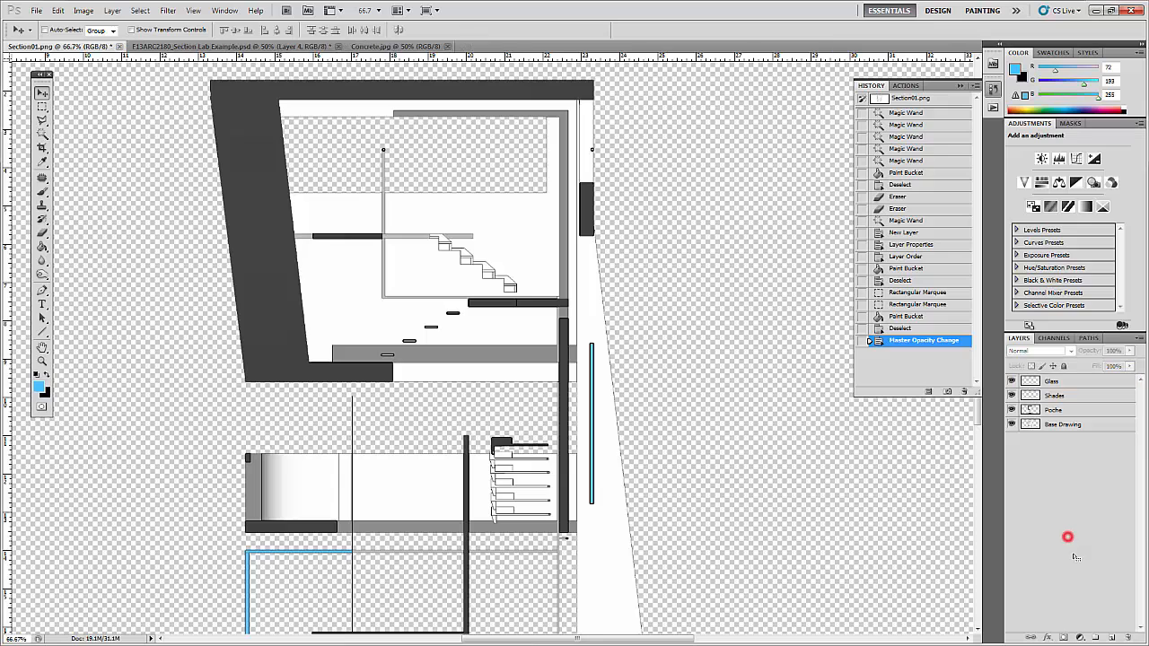
click(1112, 636)
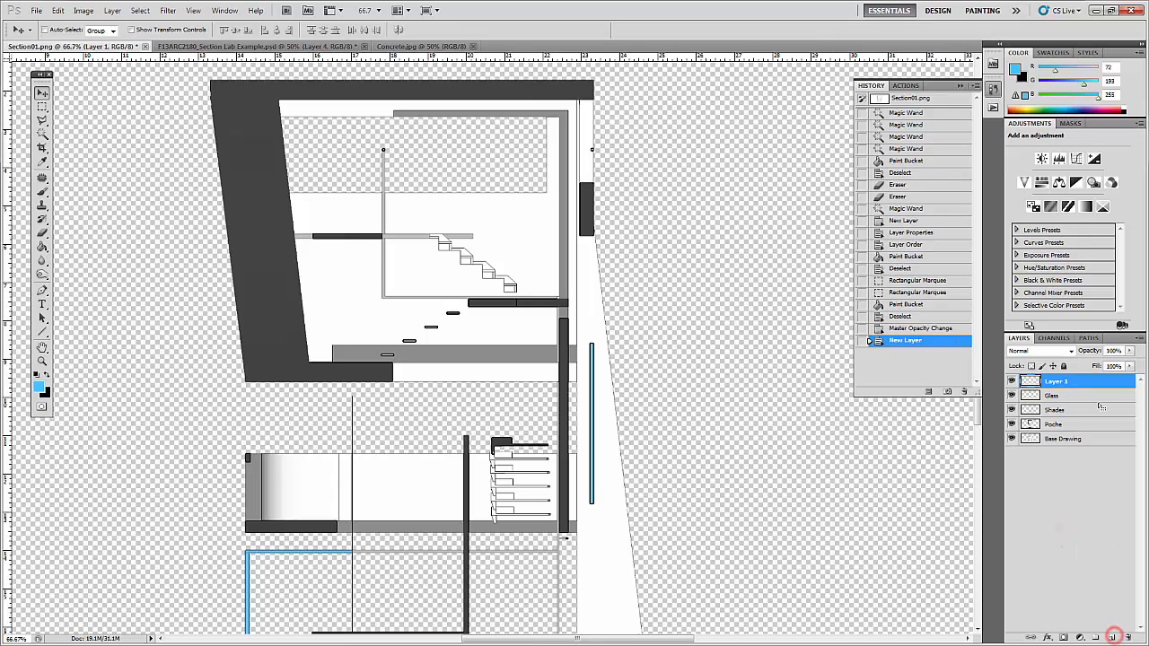
click(1060, 379)
click(1055, 382)
double_click(1056, 381)
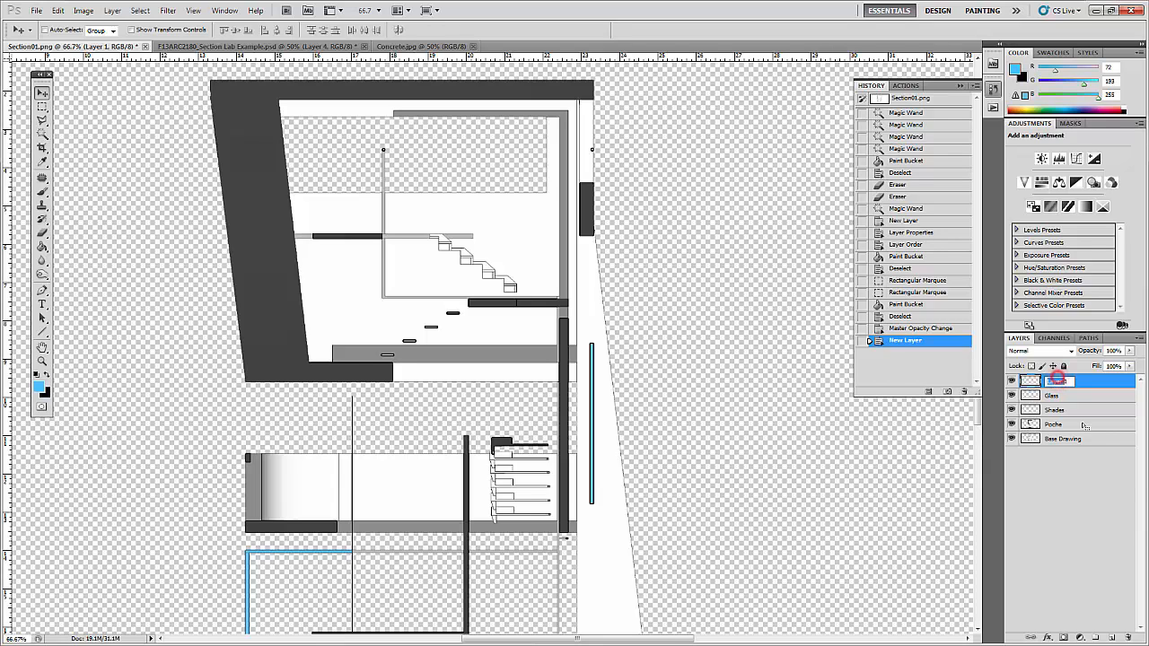
text(Conc 01)
click(1083, 549)
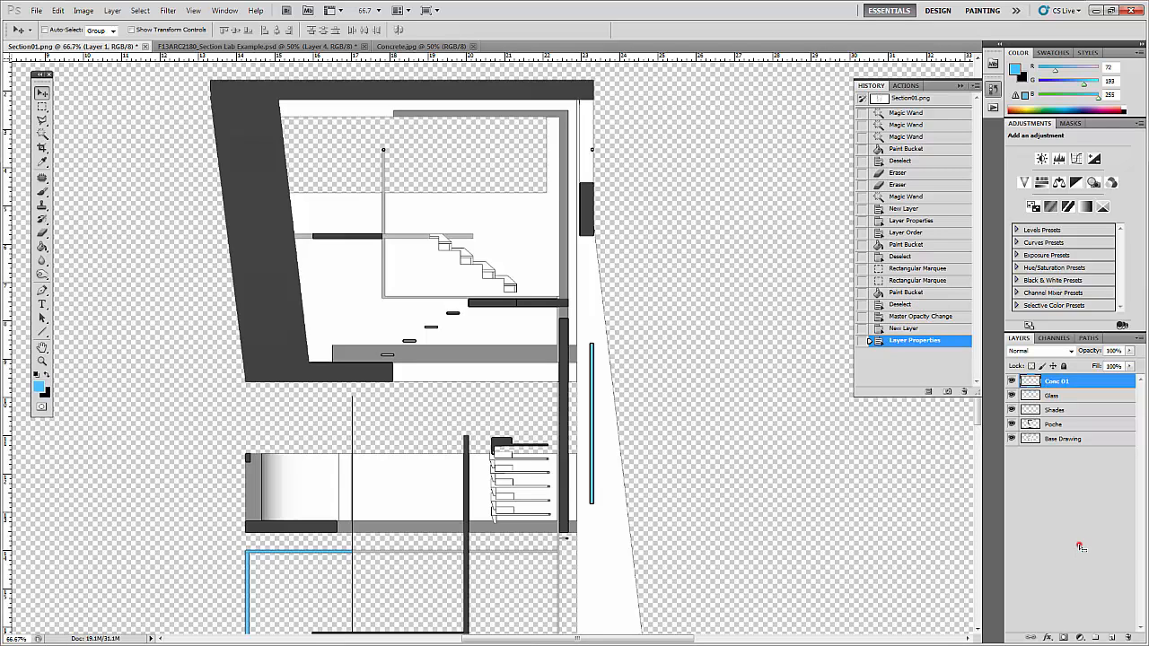
click(1077, 380)
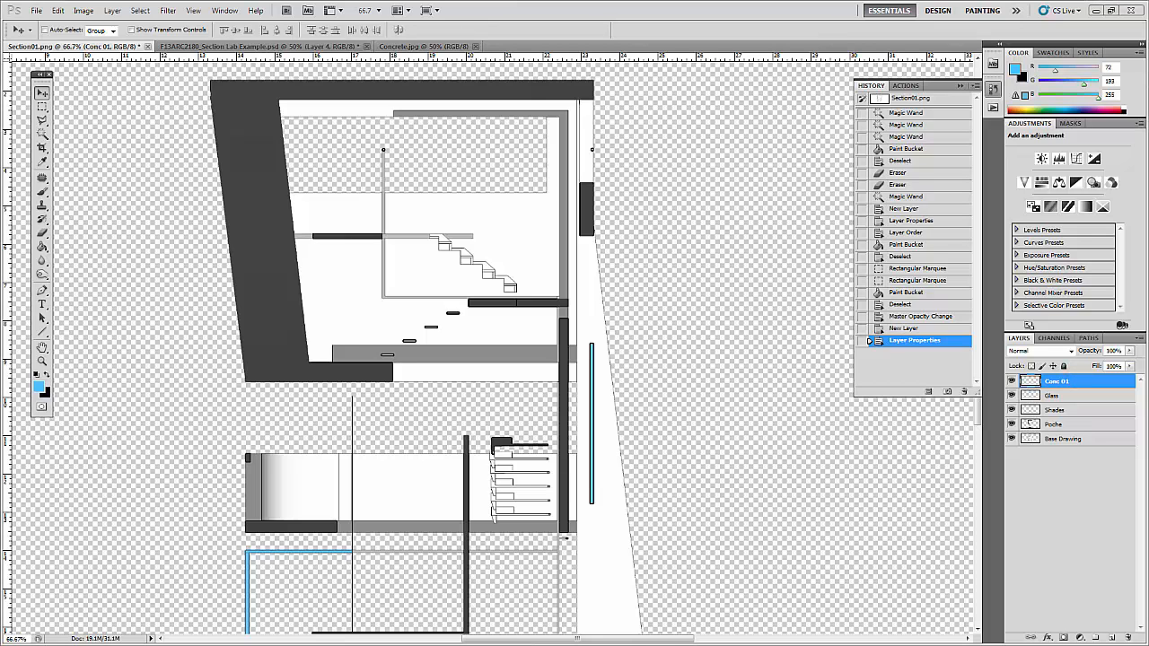
- Select the whole Concrete.jpg canvas and transfer it onto the Conc 01 layer of Section01.png
click(406, 46)
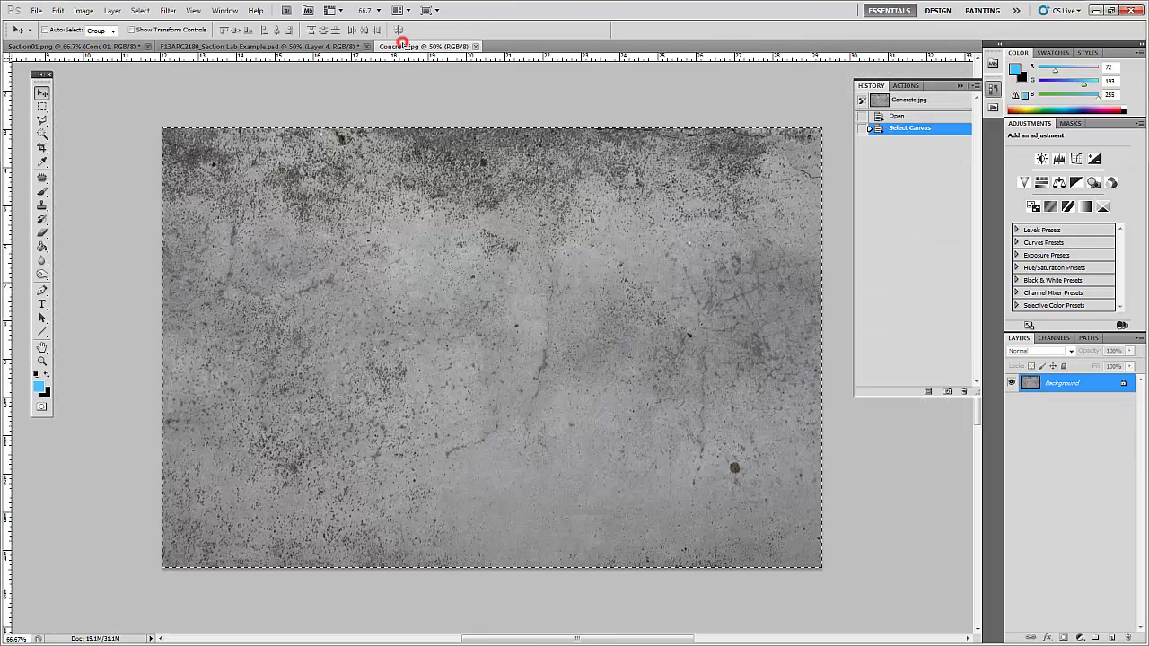
key(ctrl+d)
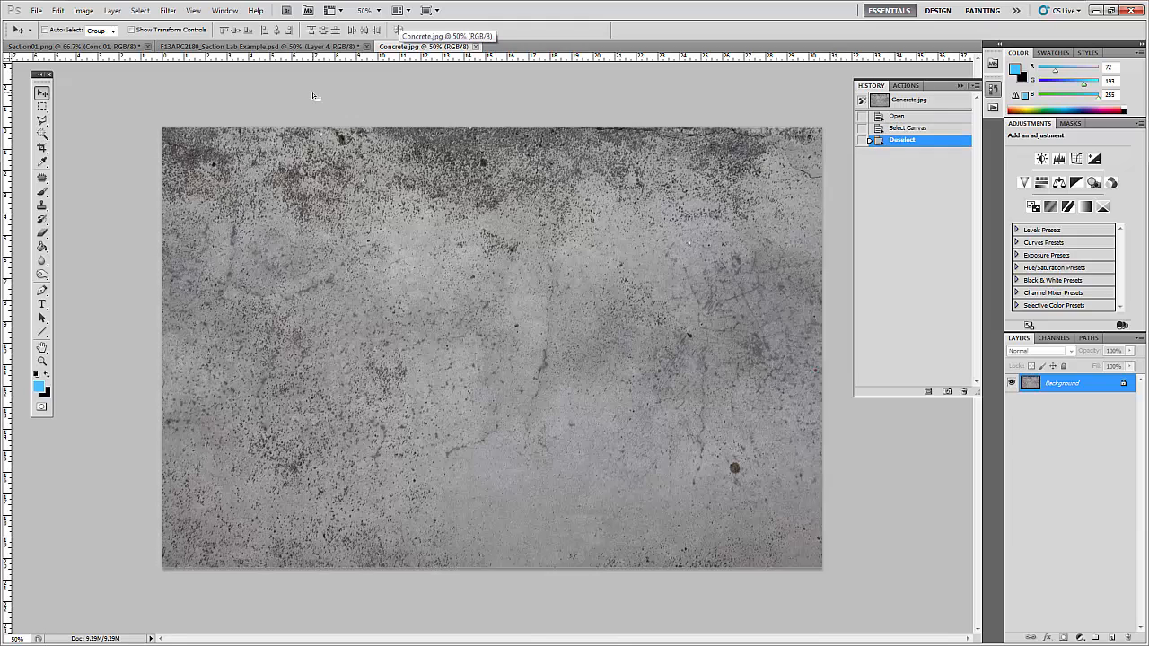
key(ctrl+a)
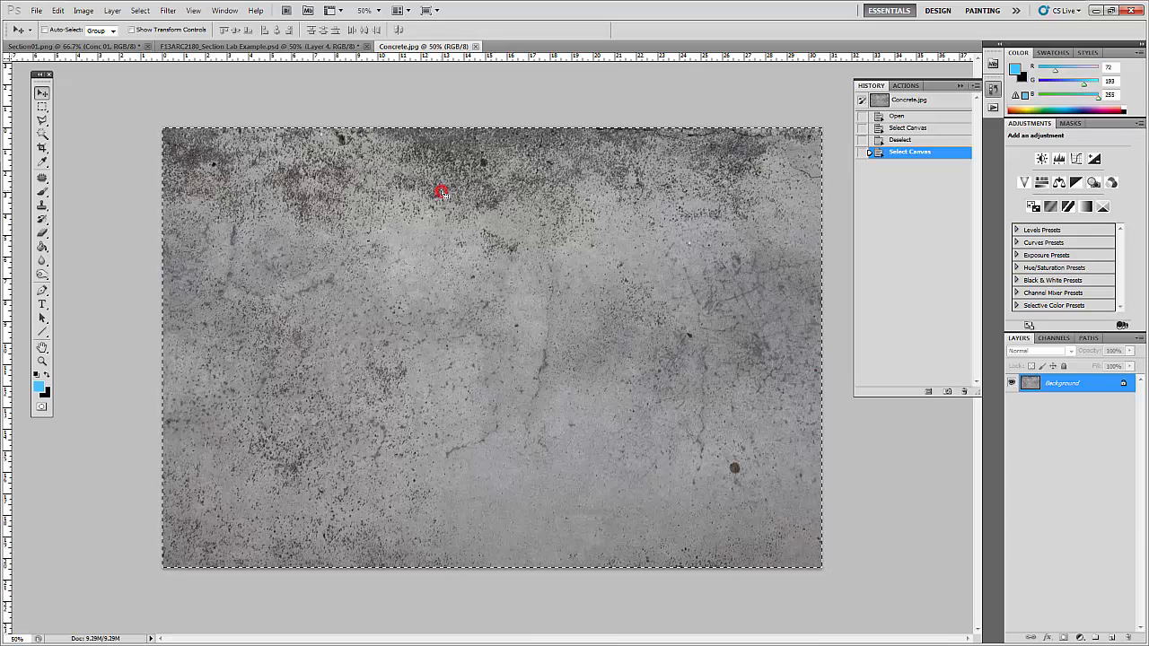
drag(442, 195, 99, 49)
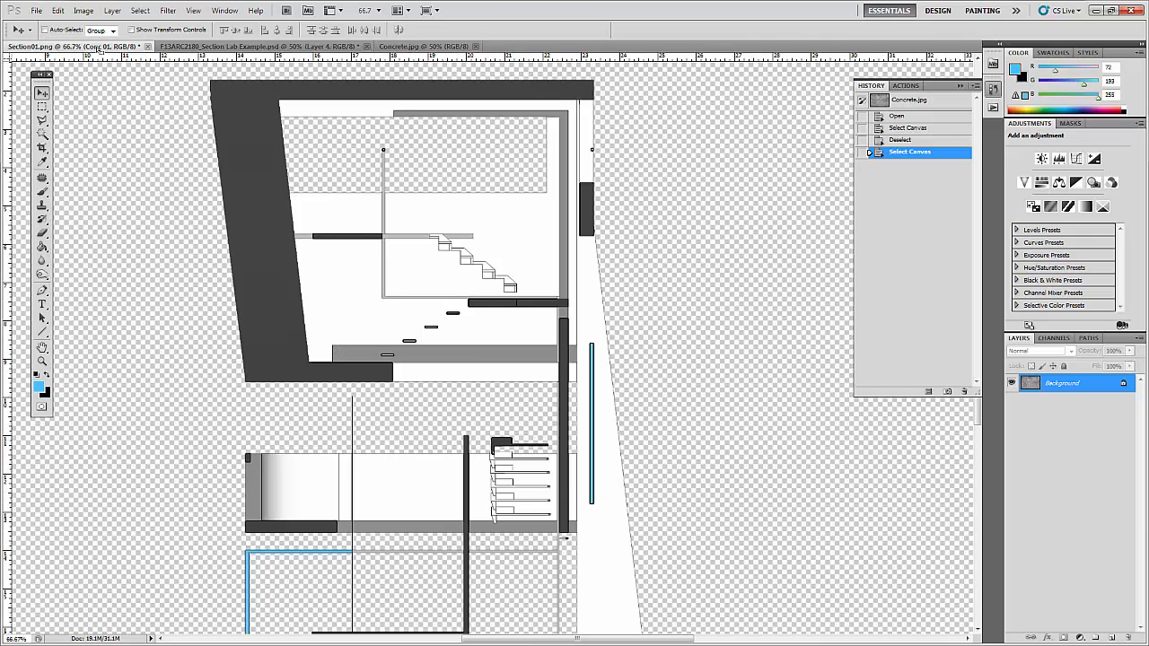
drag(99, 50, 207, 141)
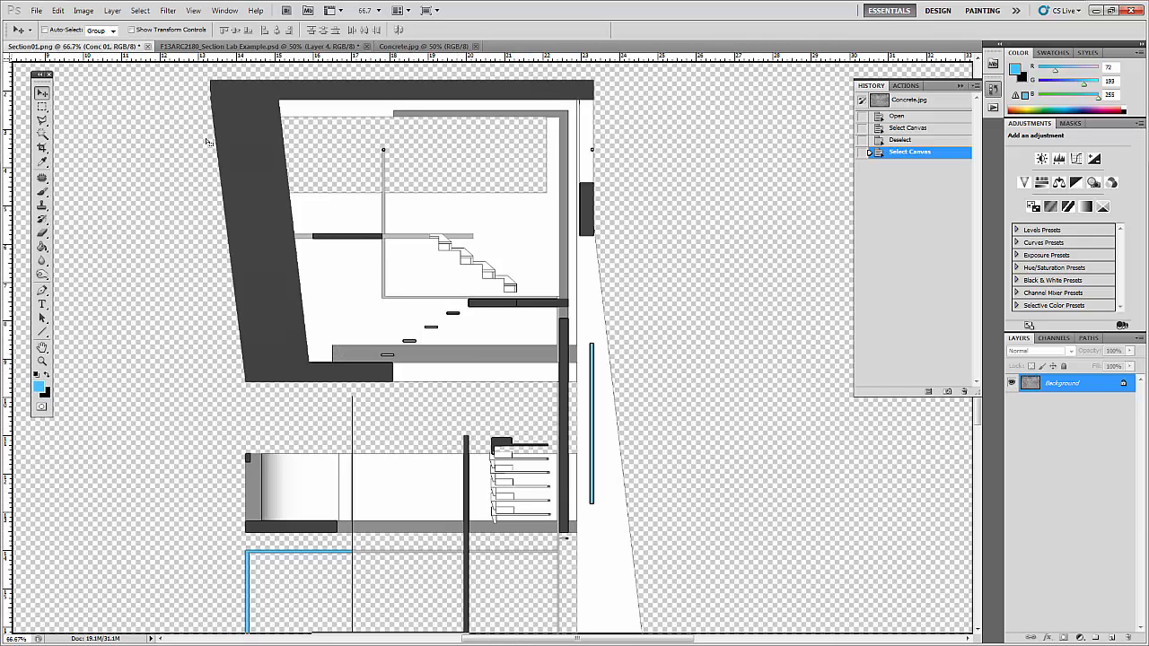
drag(508, 237, 492, 213)
drag(498, 263, 499, 264)
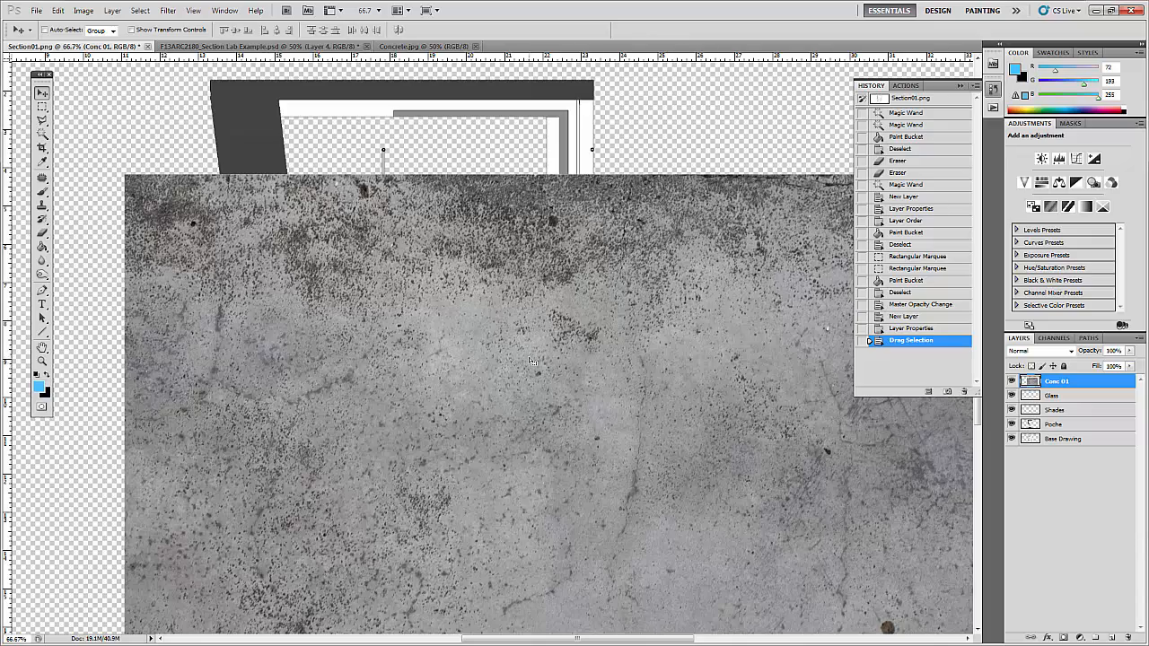
- Reposition the concrete texture so that it covers the section drawing down to the ground band
key(ctrl+minus)
mouse_move(506, 363)
mouse_down()
mouse_move(468, 299)
mouse_move(541, 453)
mouse_move(540, 592)
mouse_move(666, 621)
mouse_move(652, 606)
mouse_up()
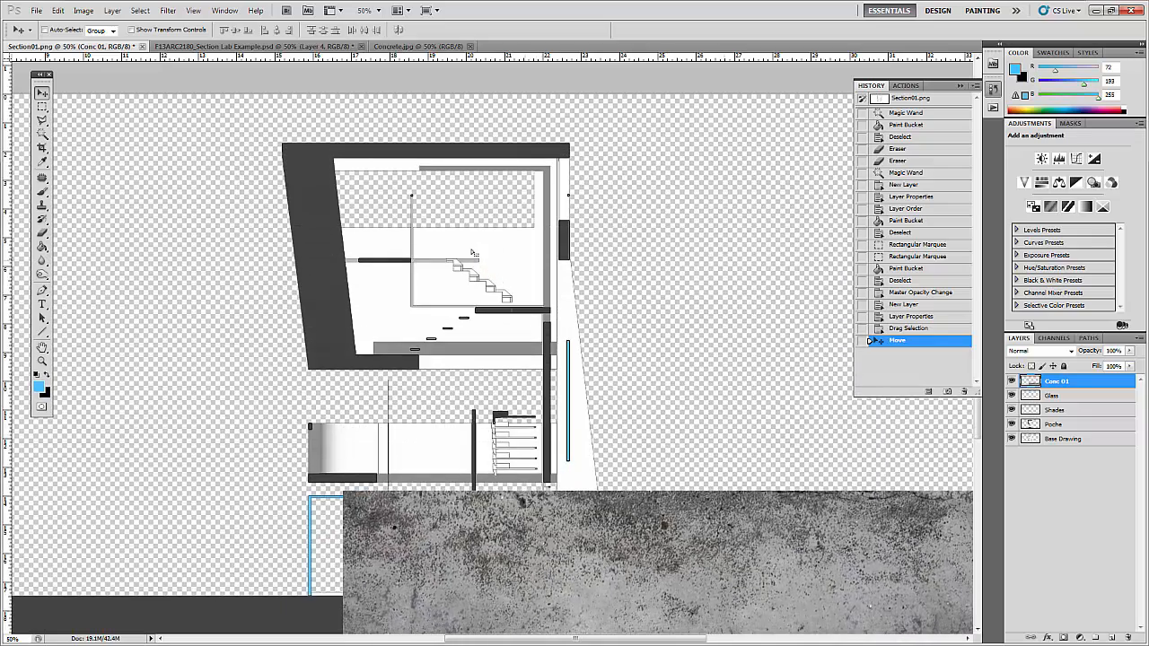
scroll(613, 382, down, 3)
scroll(612, 379, down, 2)
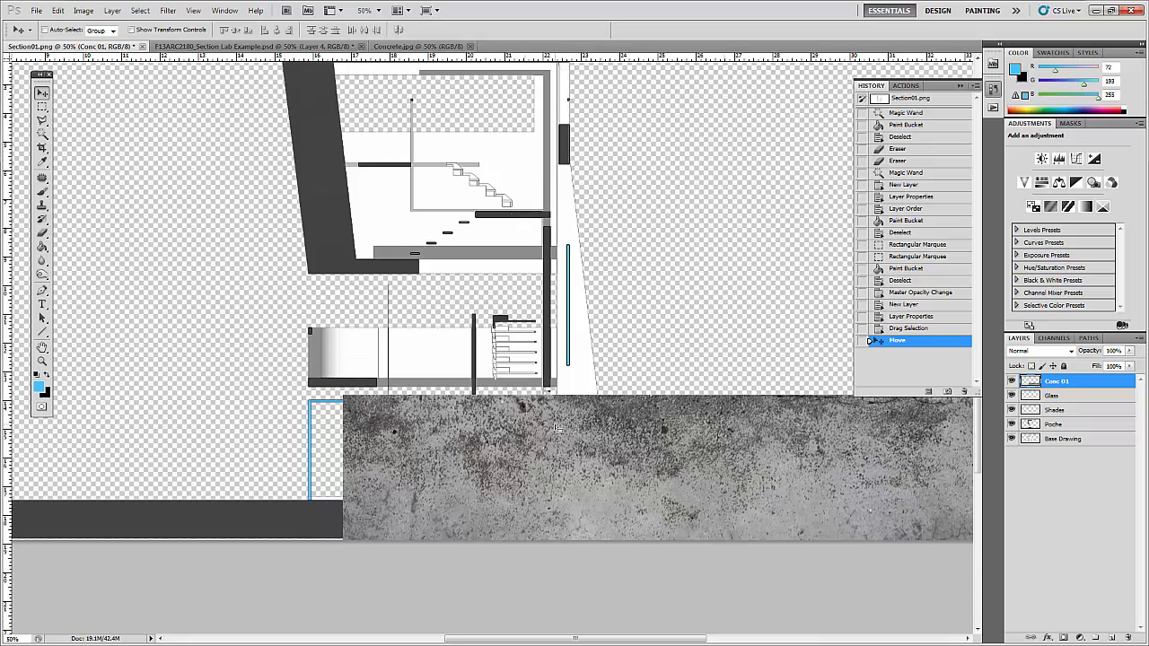
drag(547, 436, 532, 462)
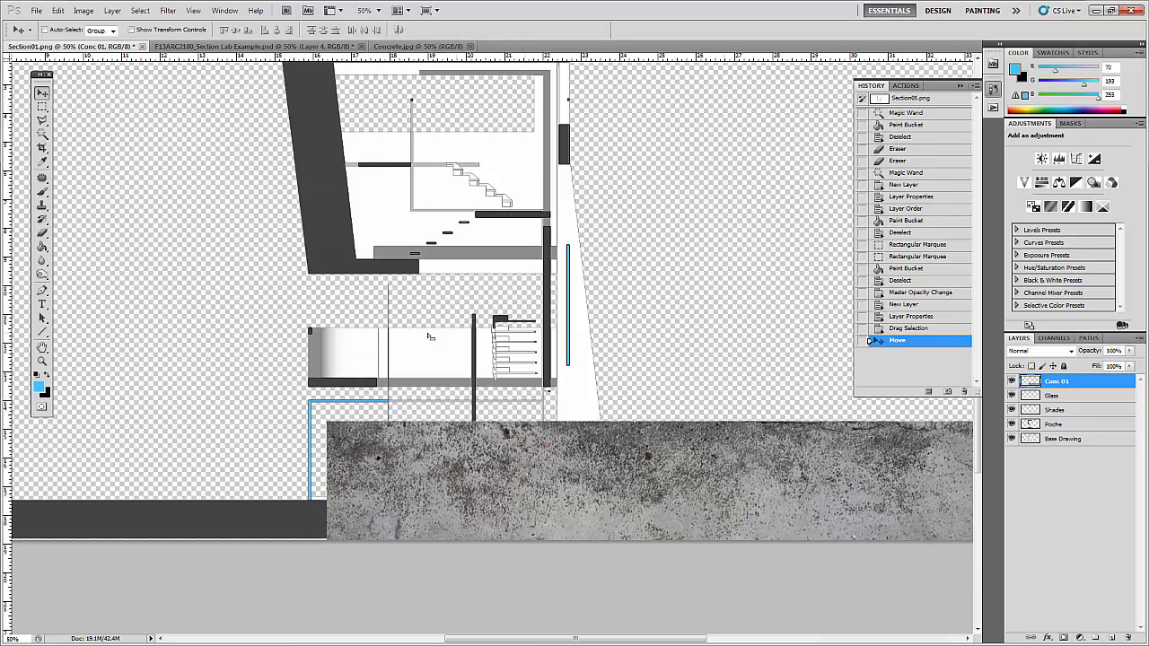
drag(451, 489, 407, 517)
mouse_move(485, 475)
mouse_down()
mouse_move(455, 366)
mouse_move(427, 154)
mouse_move(359, 95)
mouse_move(354, 105)
mouse_up()
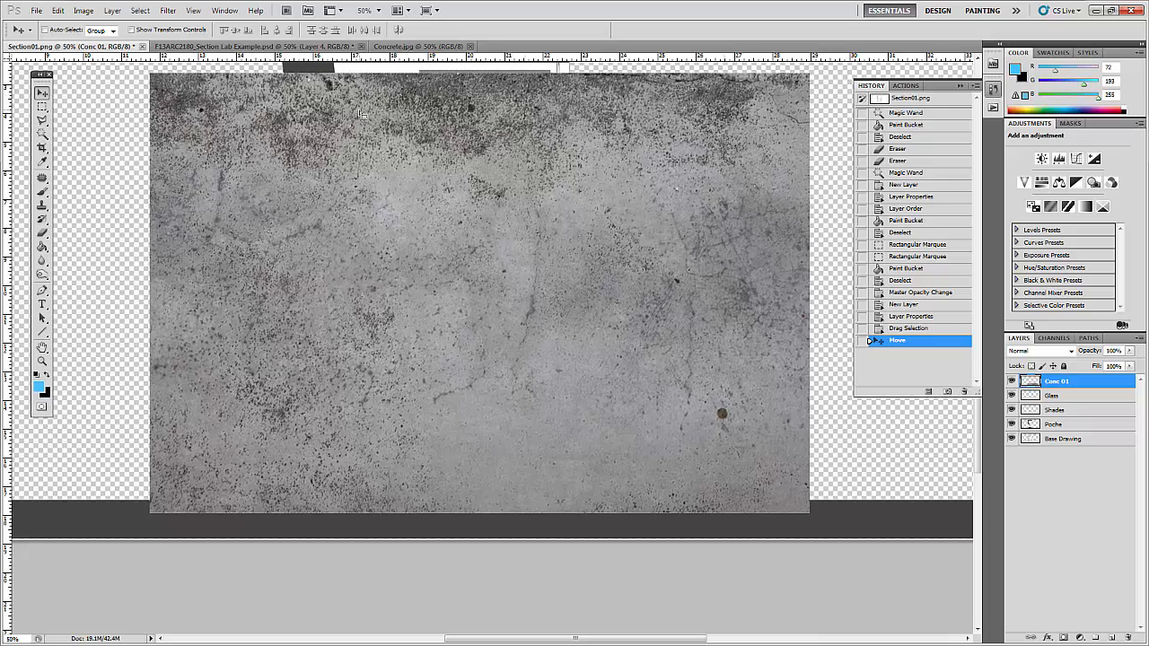
- Scale the concrete texture proportionally to about 46% with Free Transform and place it over the building's lower floors
key(ctrl+t)
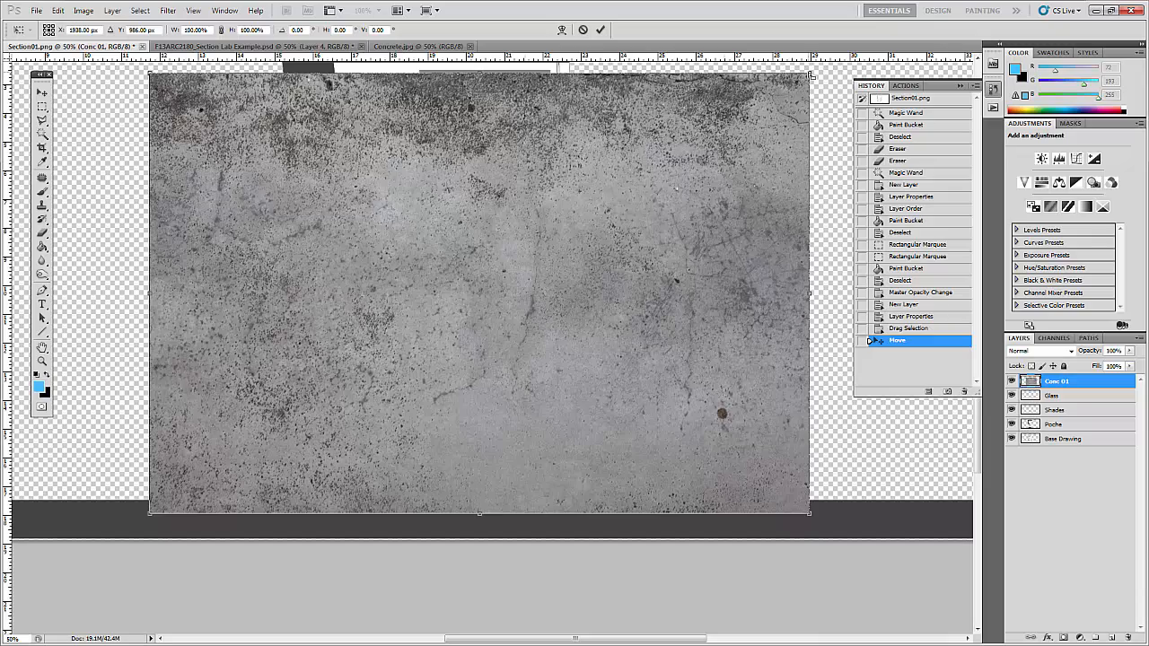
drag(812, 76, 587, 224)
drag(619, 293, 622, 216)
drag(743, 334, 607, 558)
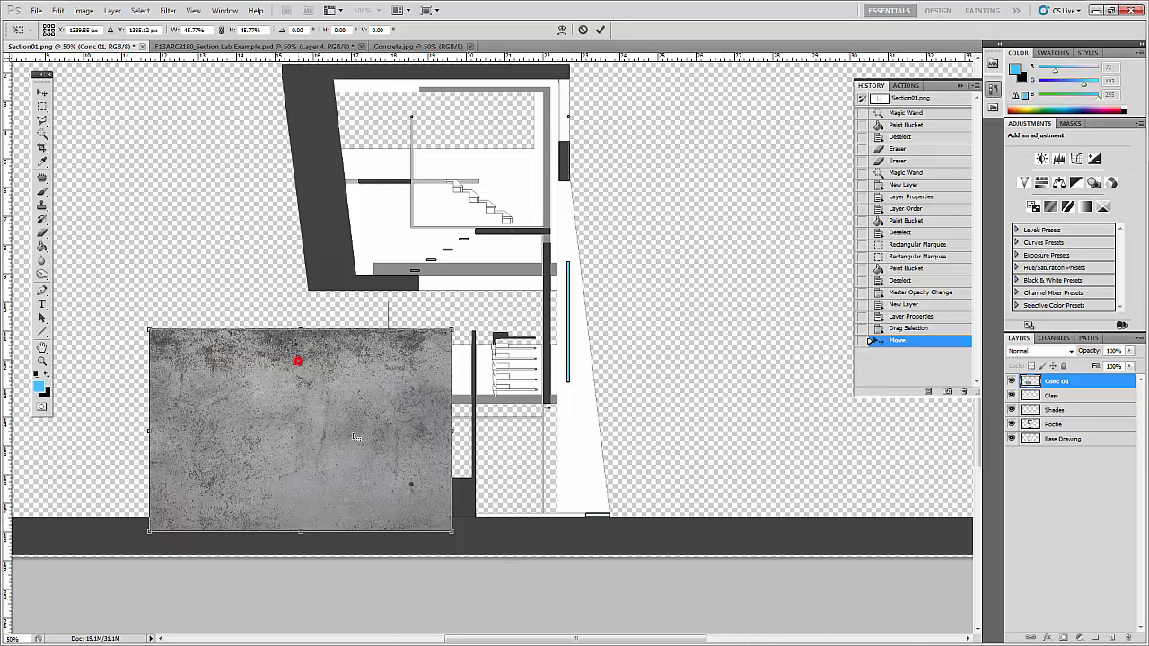
drag(297, 359, 433, 332)
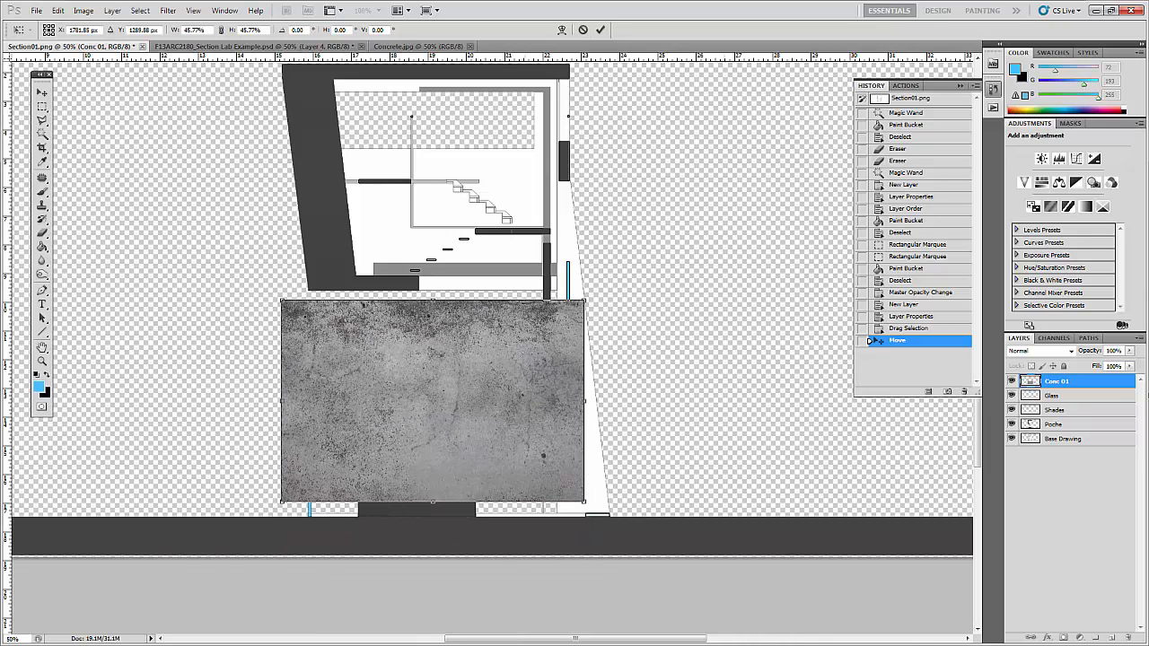
- Reduce the Conc 01 layer's opacity to 57% and apply the texture's transformation
click(1129, 350)
drag(1131, 365, 1108, 363)
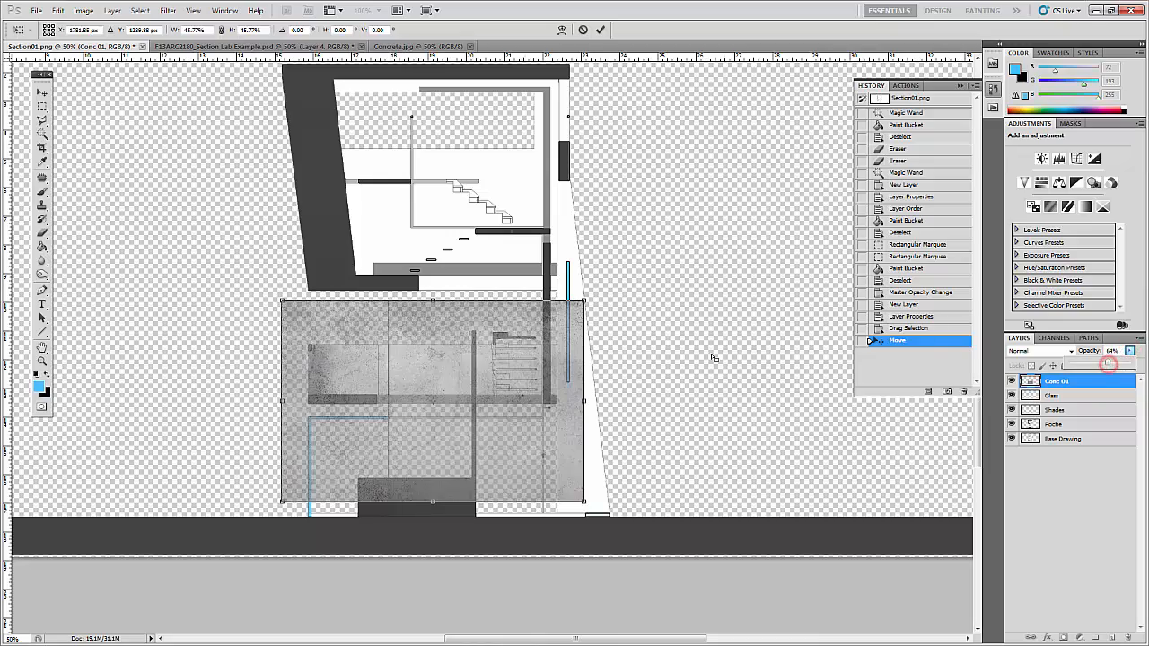
key(ctrl+plus)
key(ctrl+plus)
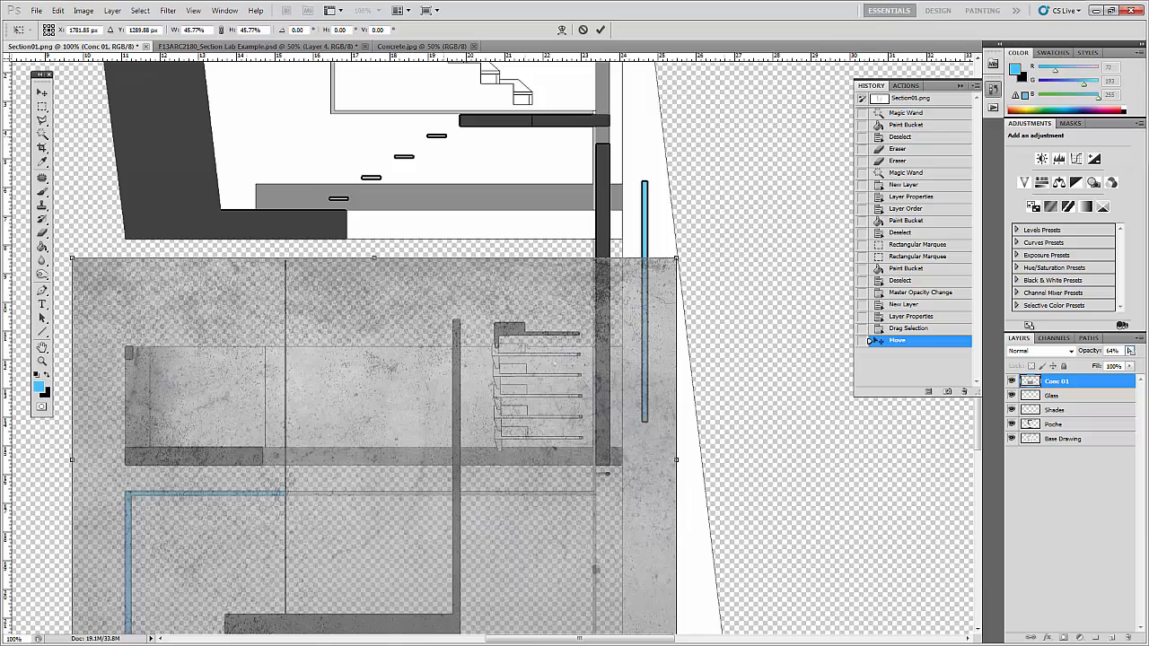
click(1129, 350)
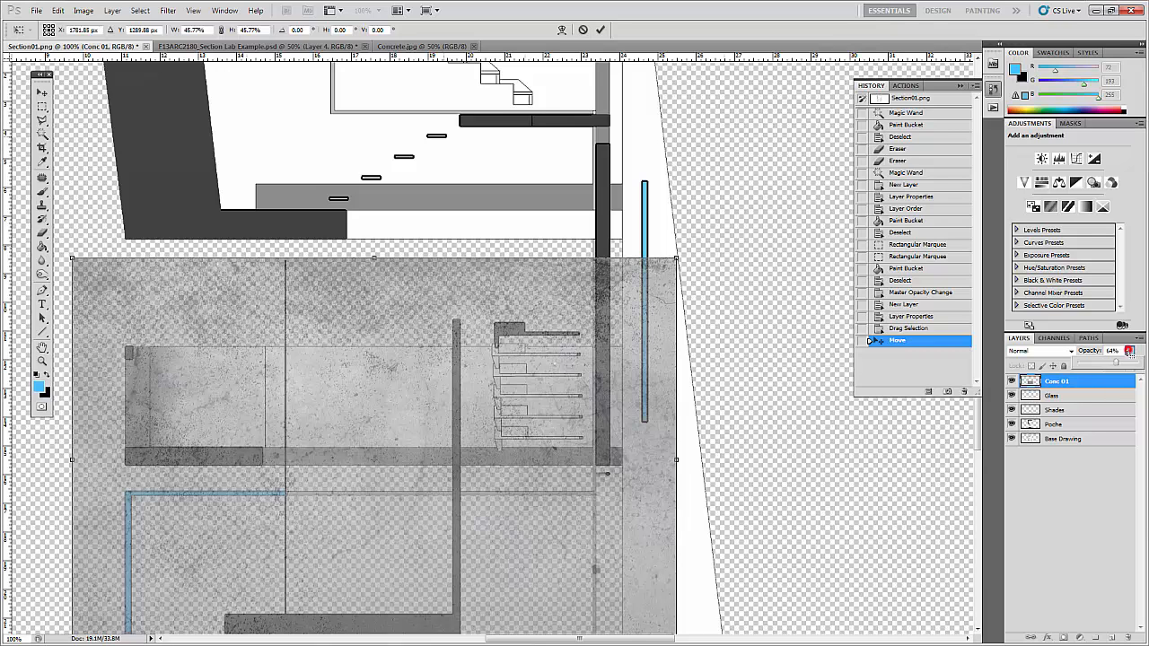
drag(1120, 365, 1113, 365)
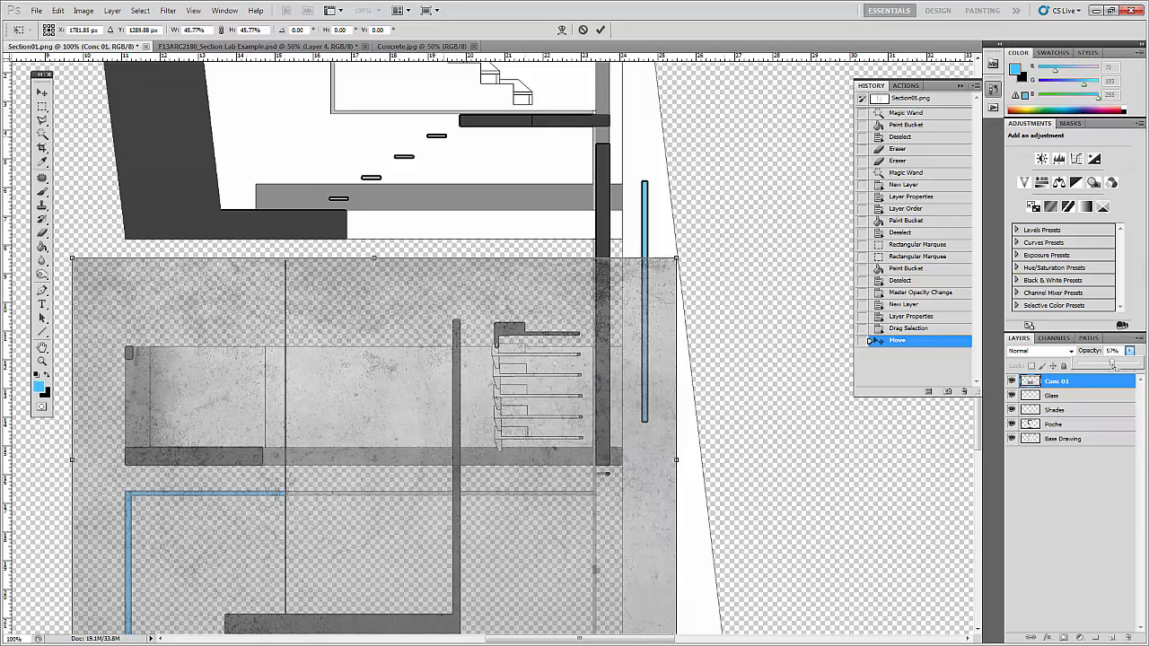
click(731, 329)
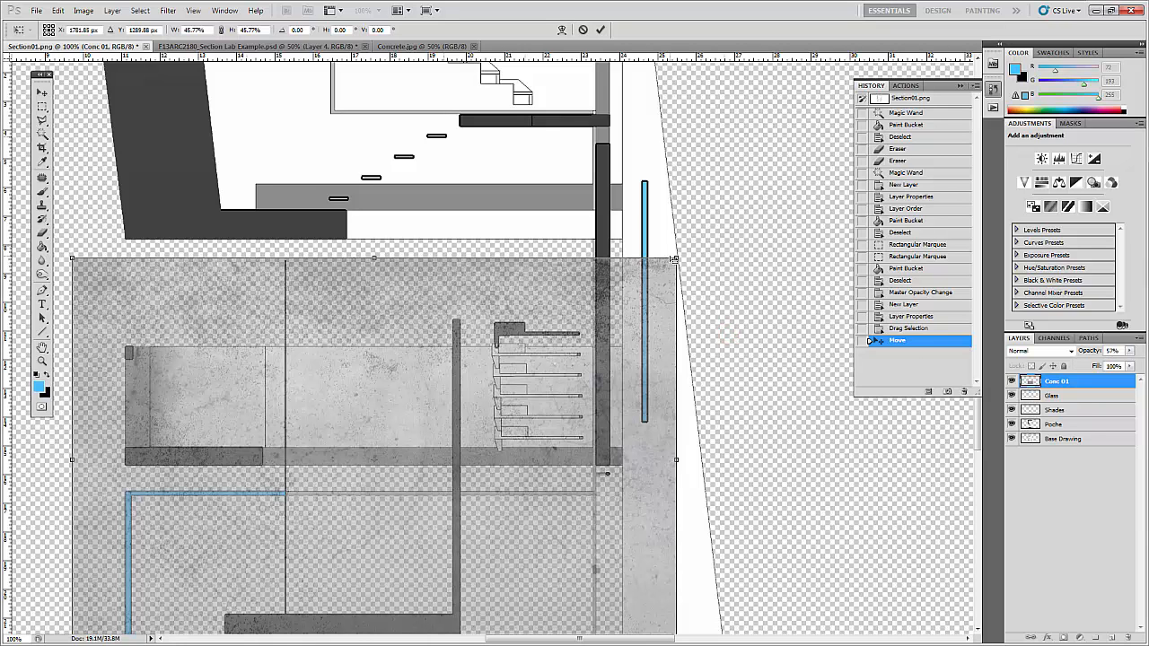
key(Return)
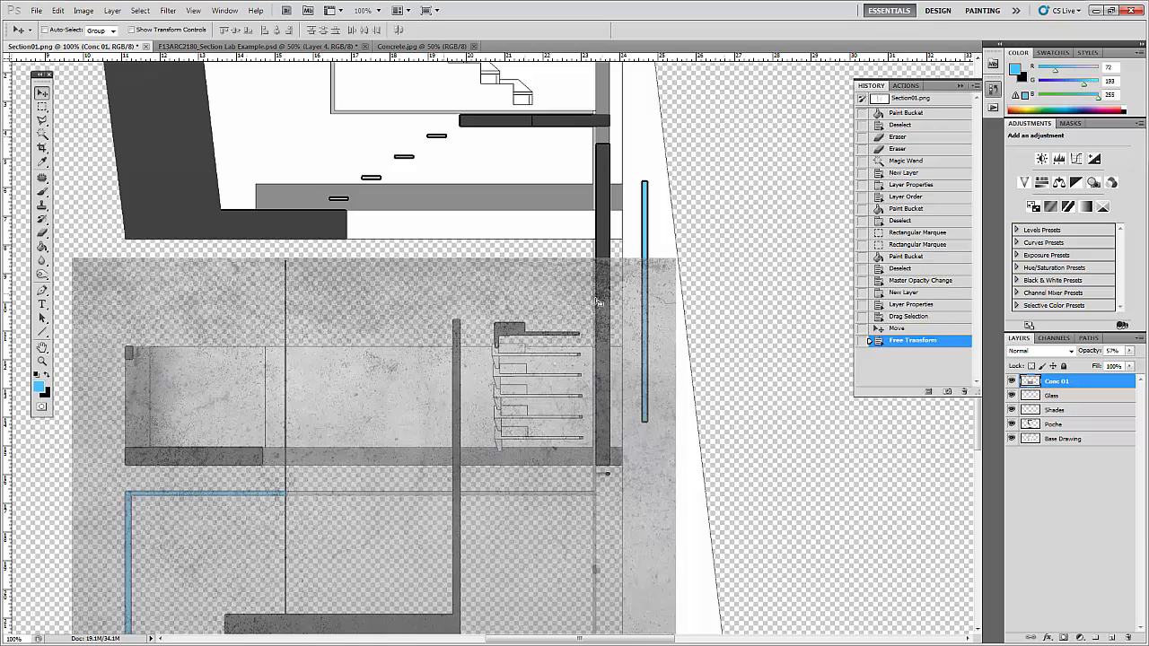
- Select the part of the concrete texture below the top of the lower floor slab with a rectangular marquee, delete it and deselect
drag(412, 357, 490, 258)
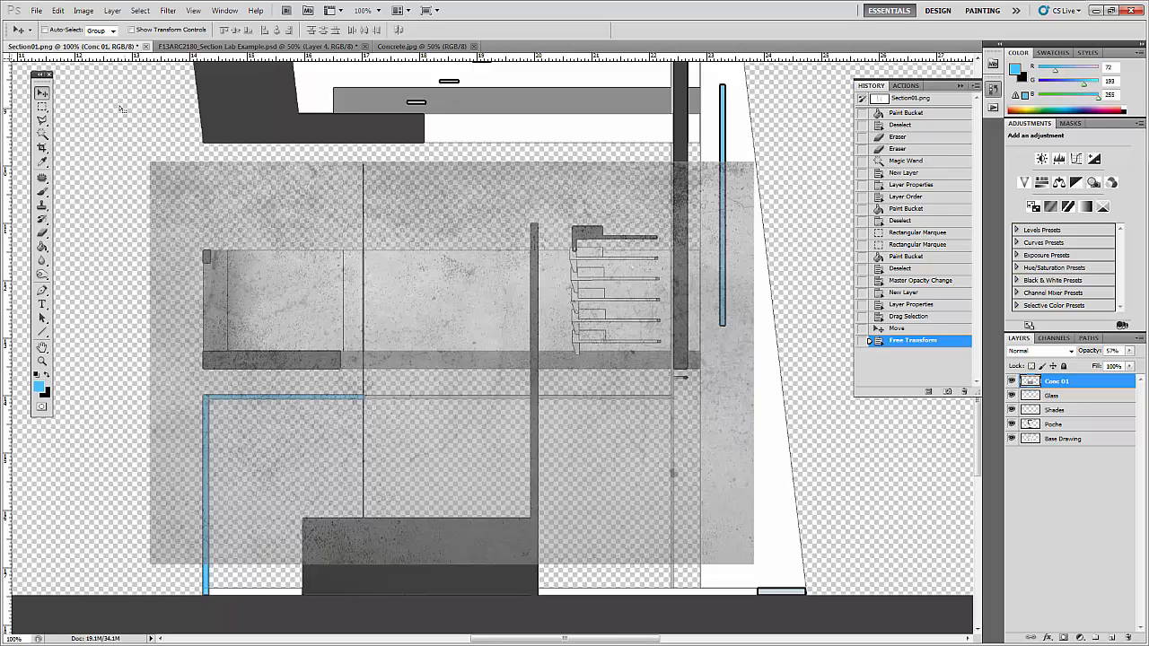
click(42, 106)
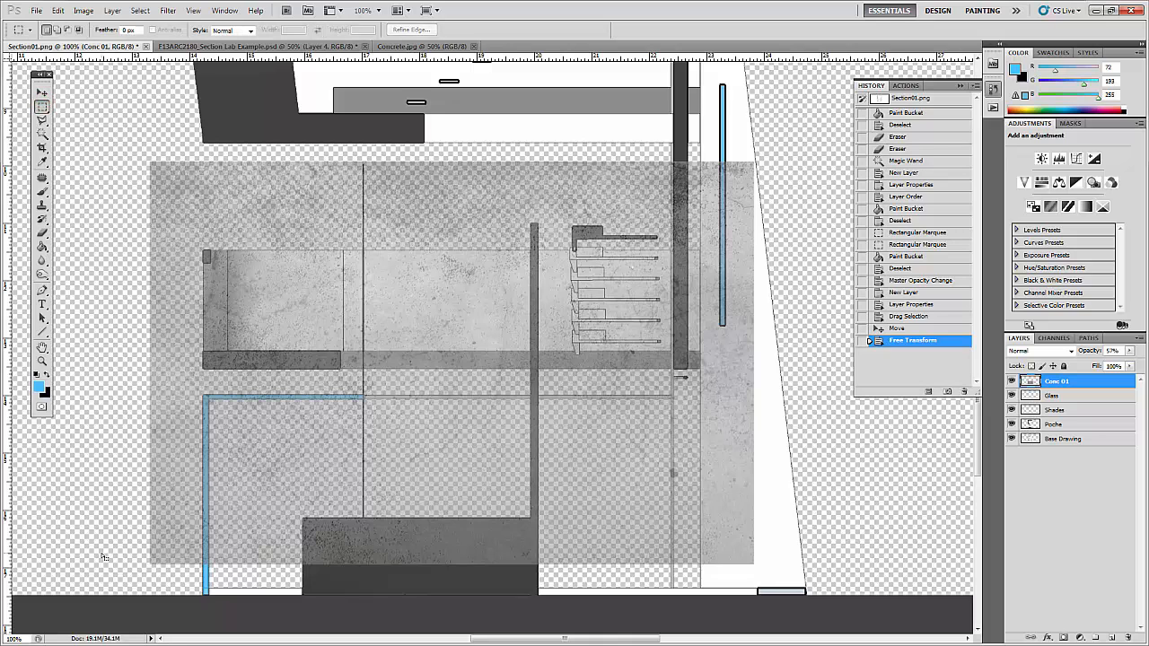
drag(107, 587, 791, 352)
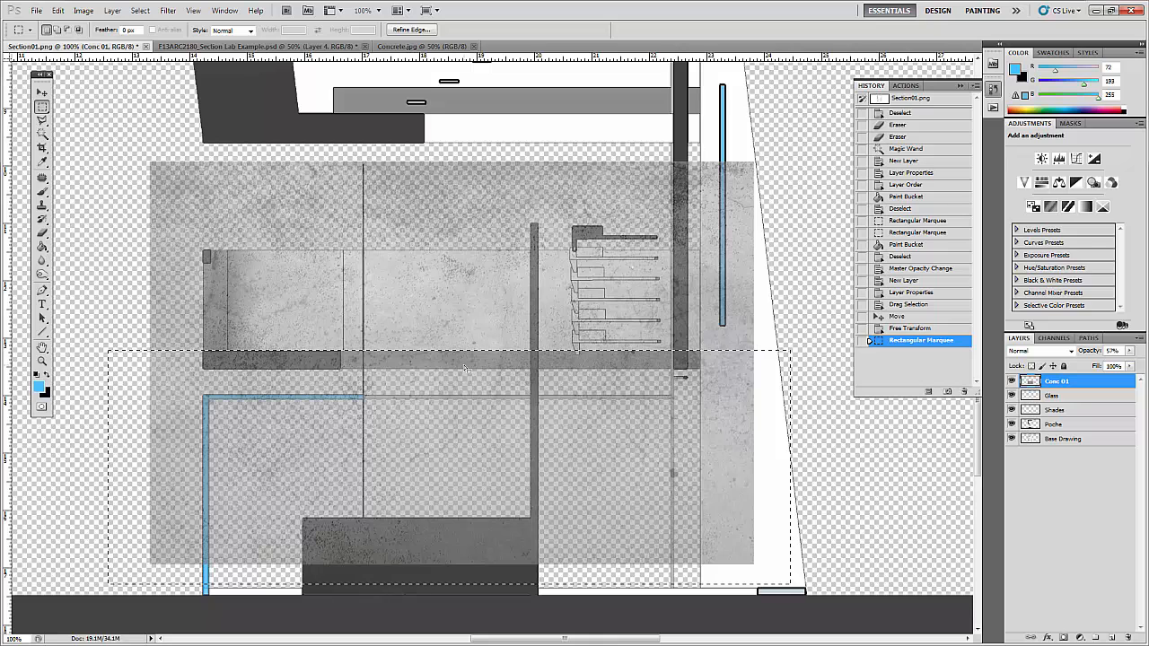
key(Delete)
key(ctrl+d)
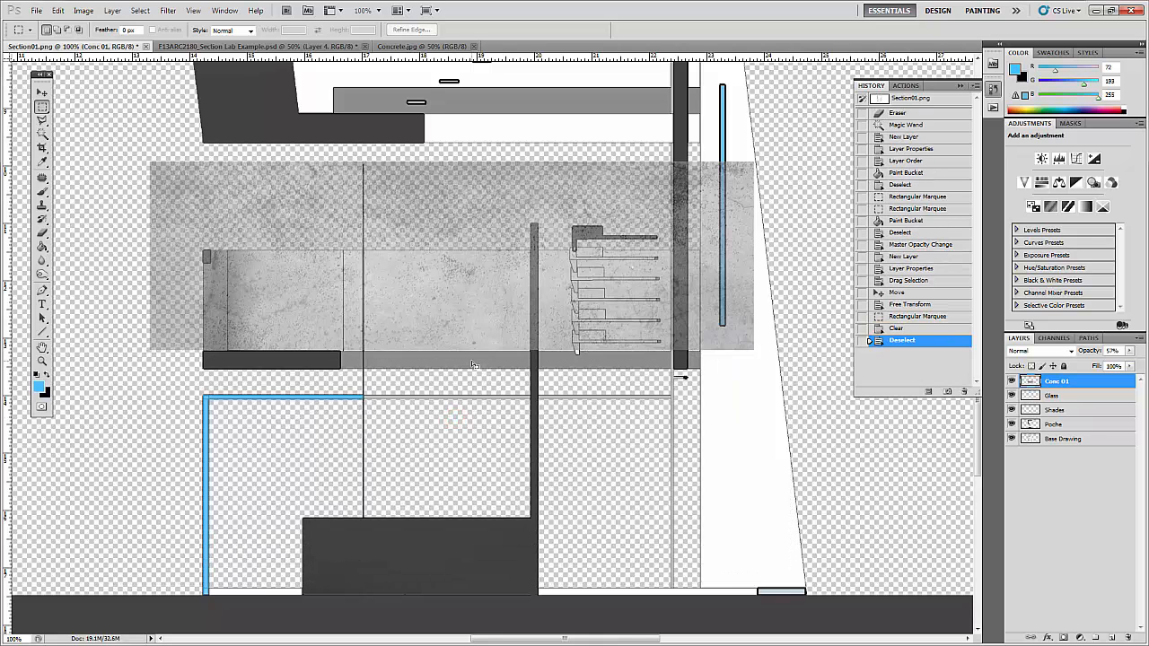
- Nudge the concrete texture slightly down so its lower edge meets the top of the floor slab
click(43, 90)
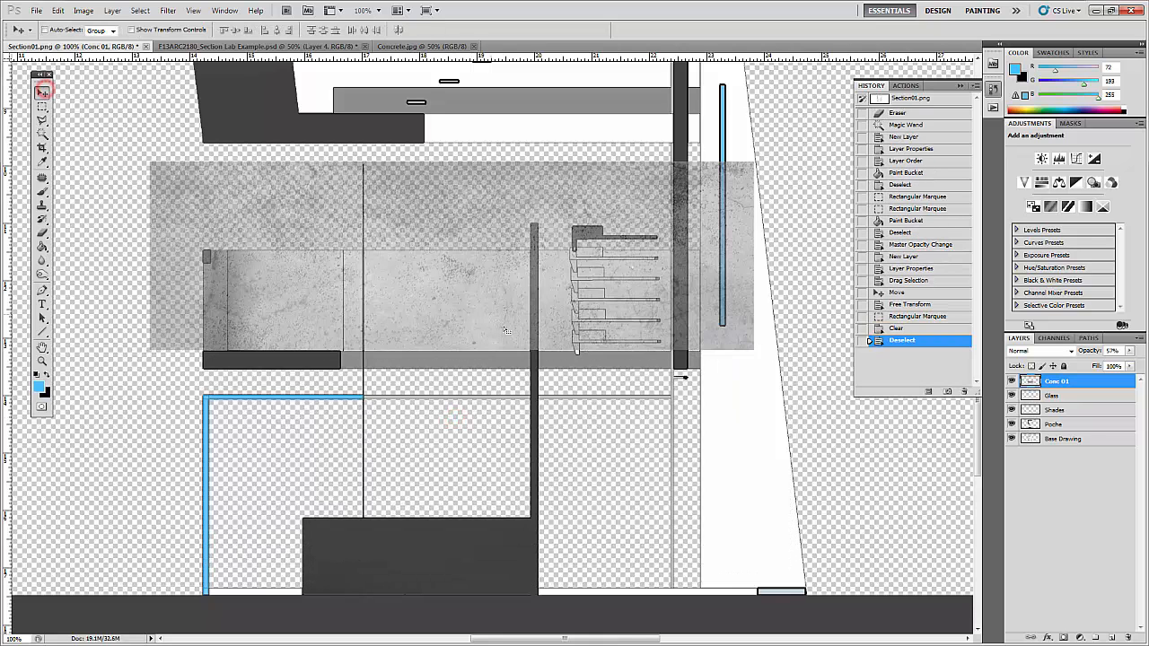
click(456, 293)
click(488, 231)
key(Down)
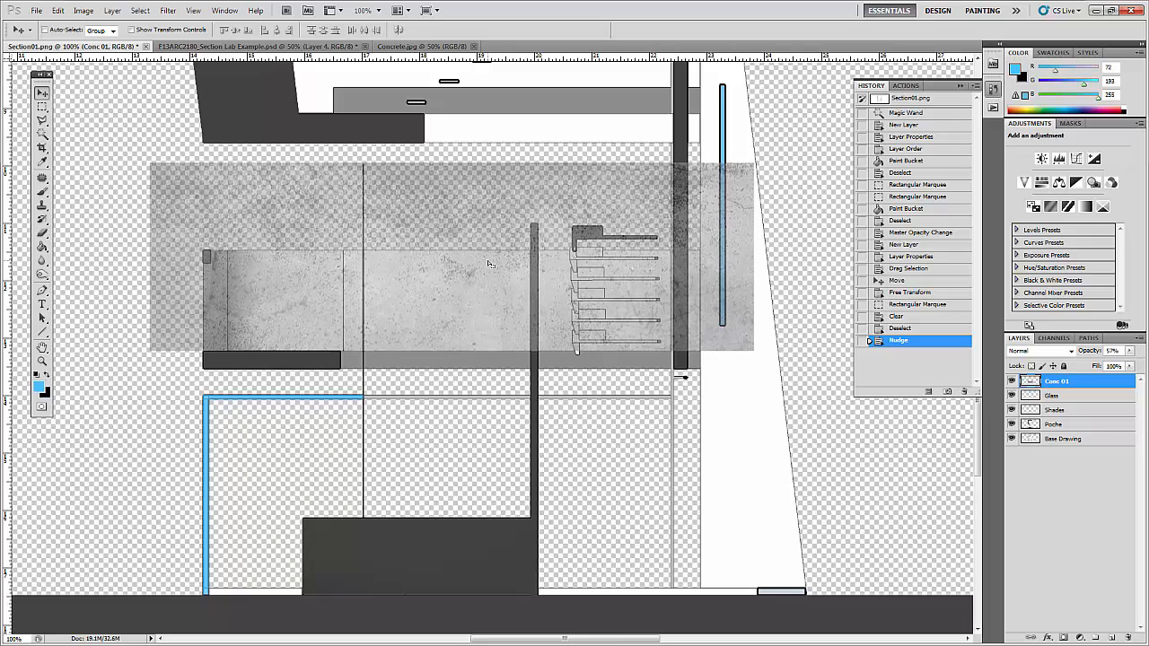
scroll(489, 264, up, 1)
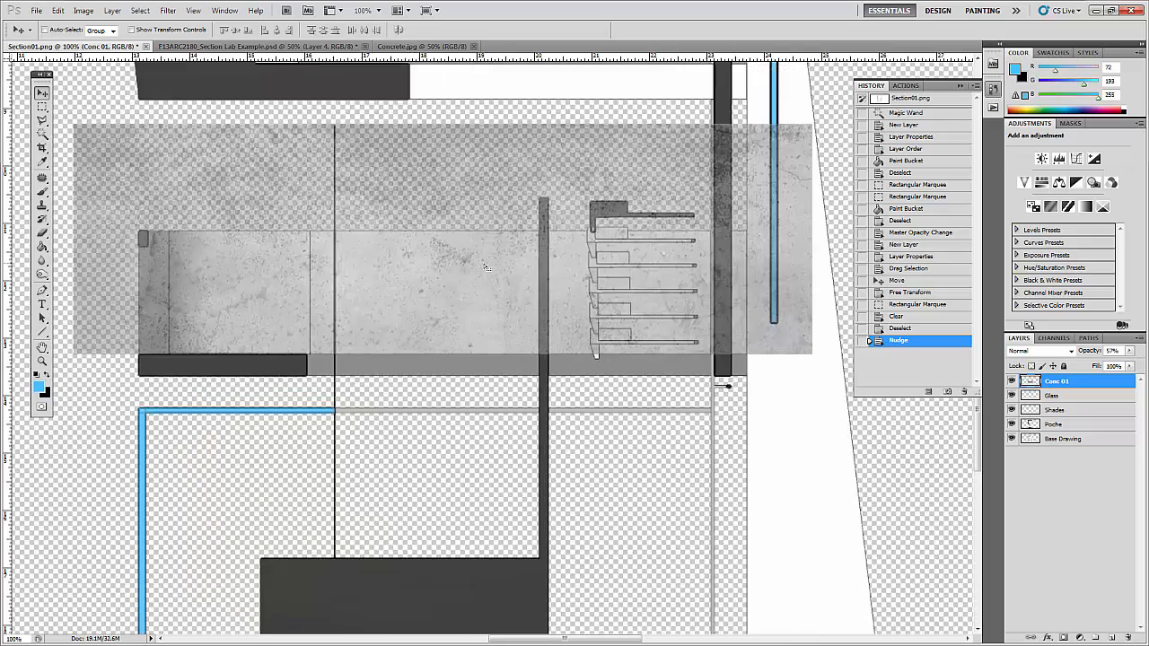
- Select the lower floor's interior wall area with a rectangular marquee, invert the selection, delete the concrete texture outside it and deselect
scroll(481, 291, down, 1)
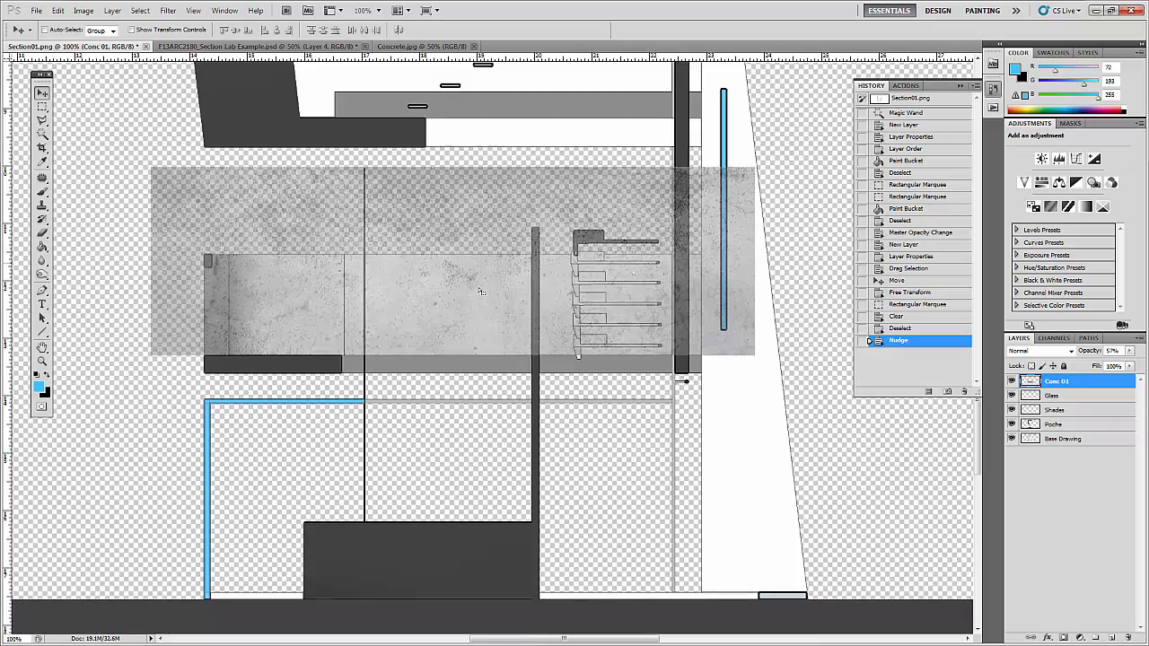
drag(475, 263, 455, 291)
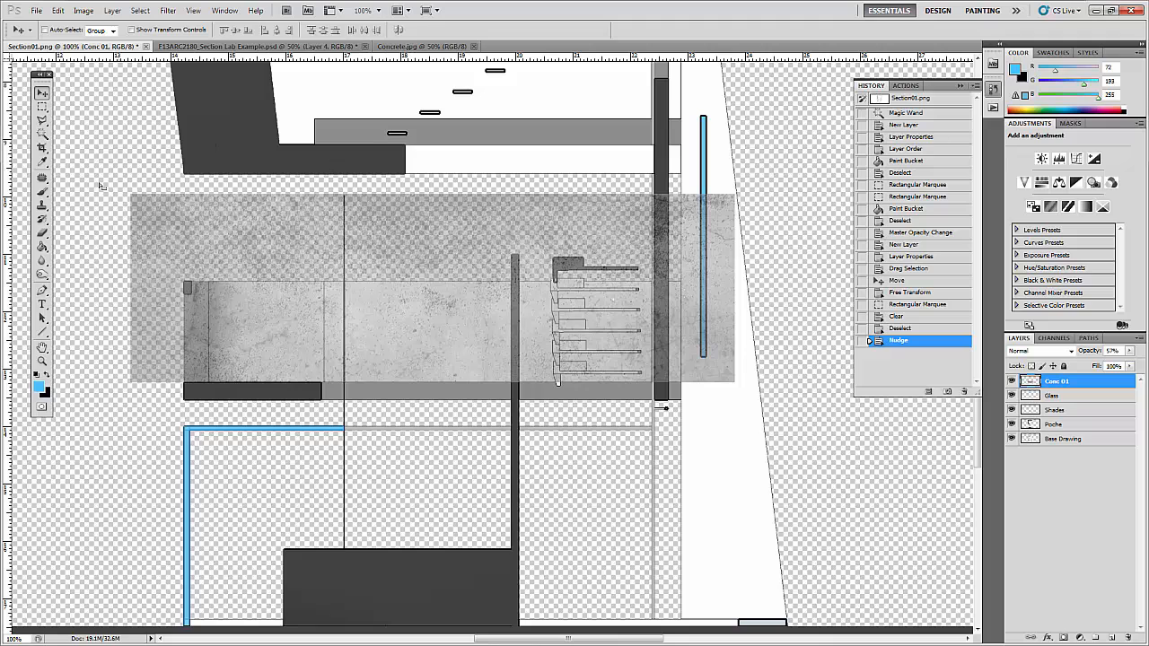
click(41, 106)
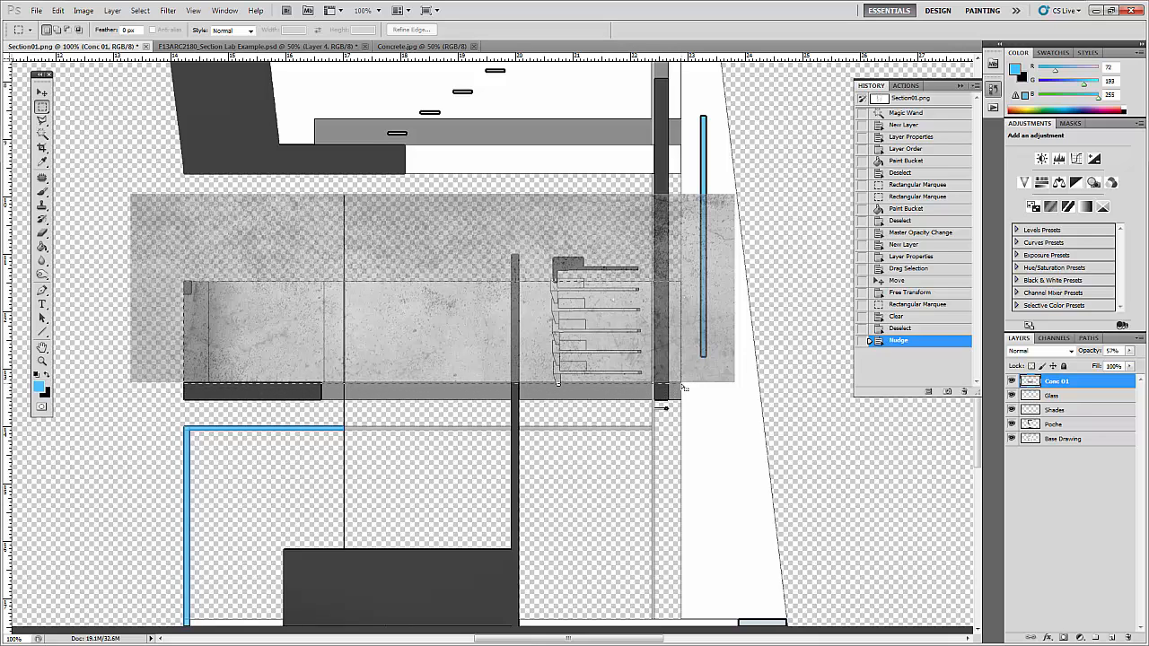
drag(683, 388, 682, 385)
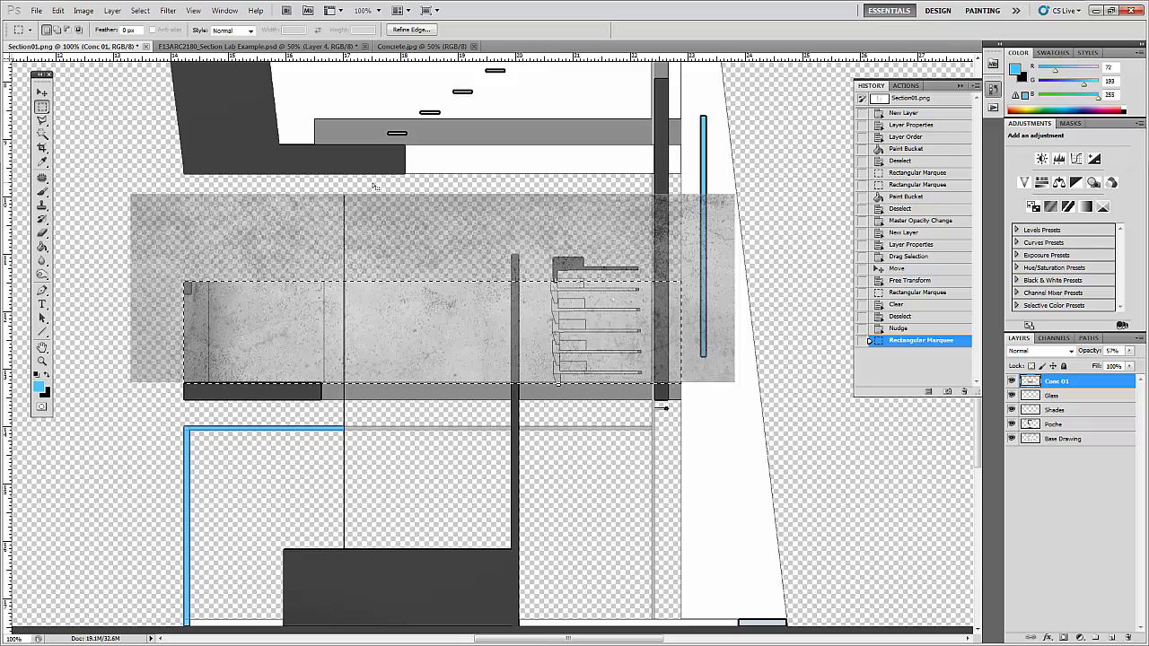
click(140, 10)
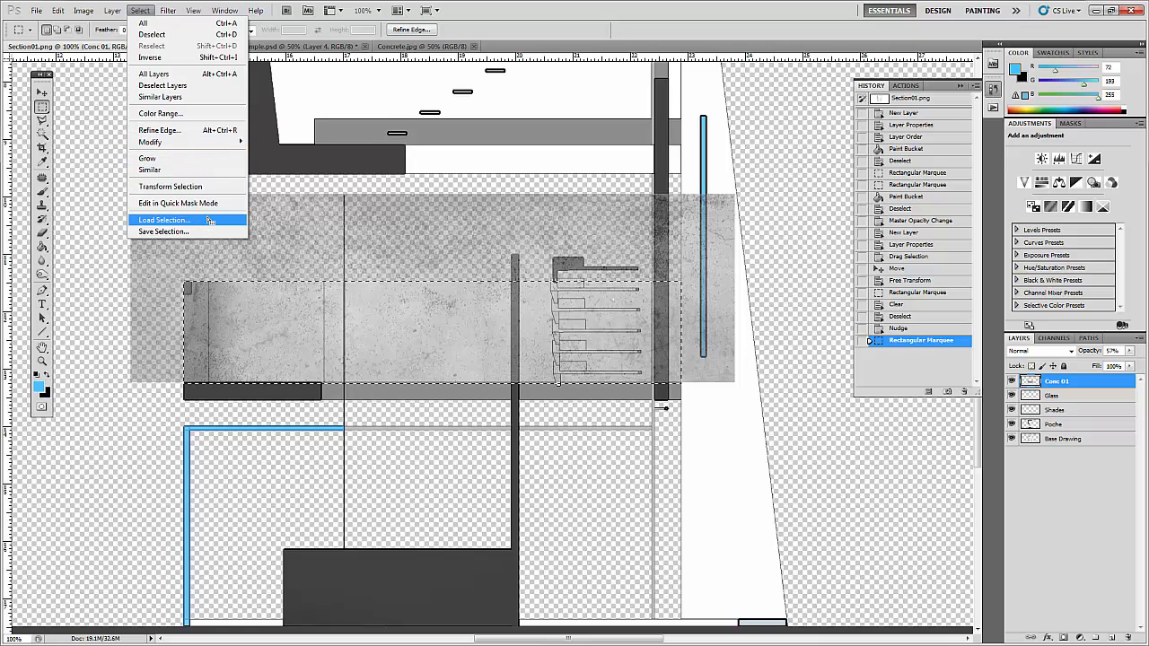
click(182, 60)
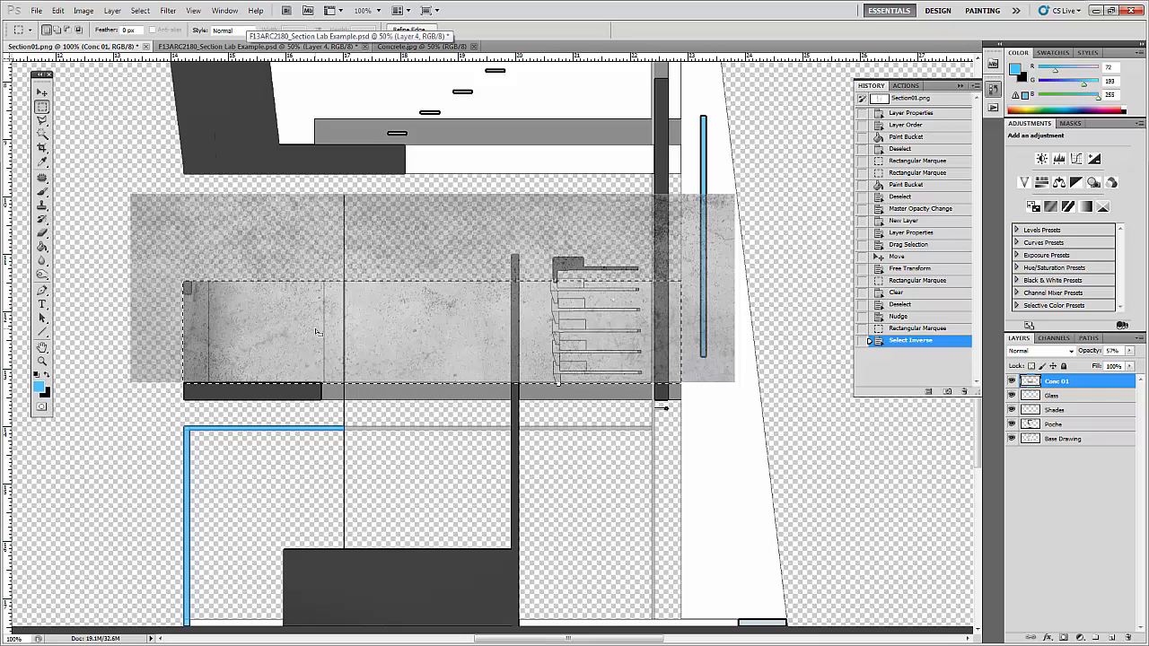
key(Delete)
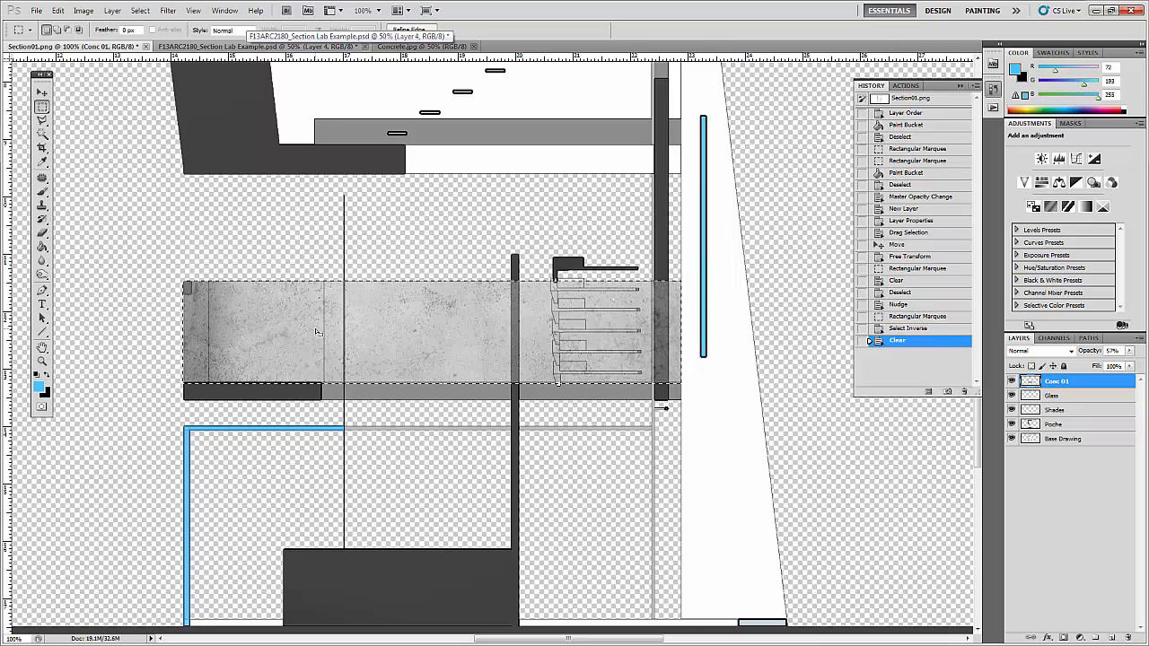
key(ctrl+d)
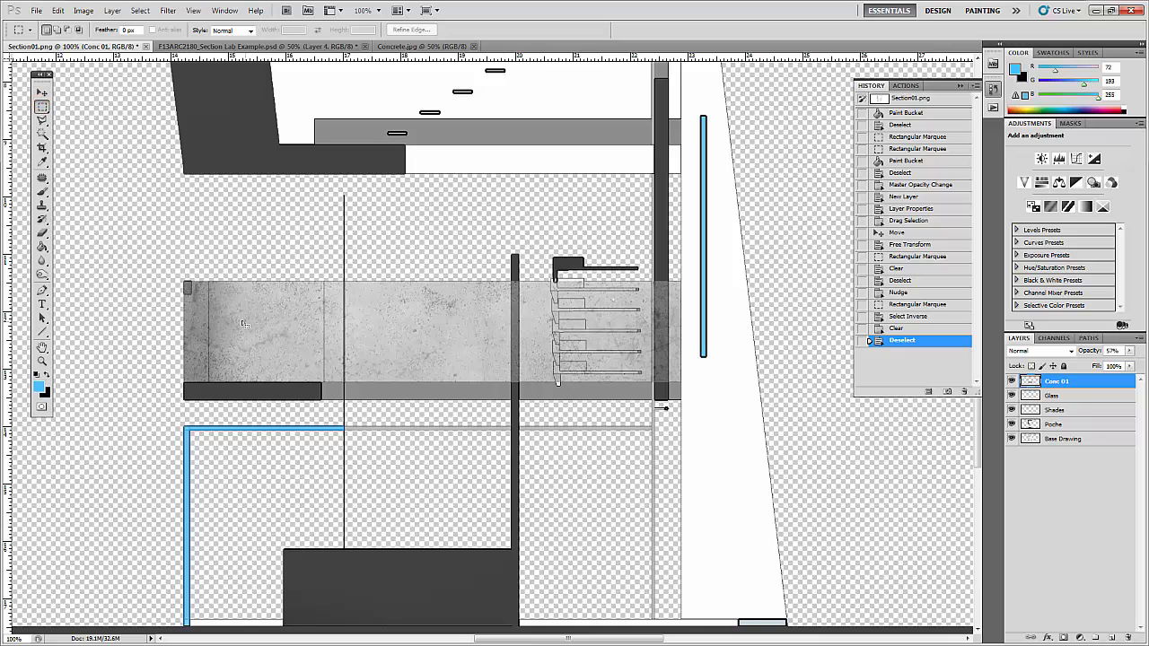
- Clear the concrete texture over the small poche block at the wall's upper-left corner using a rectangular marquee, and deselect
key(ctrl+plus)
drag(233, 275, 530, 303)
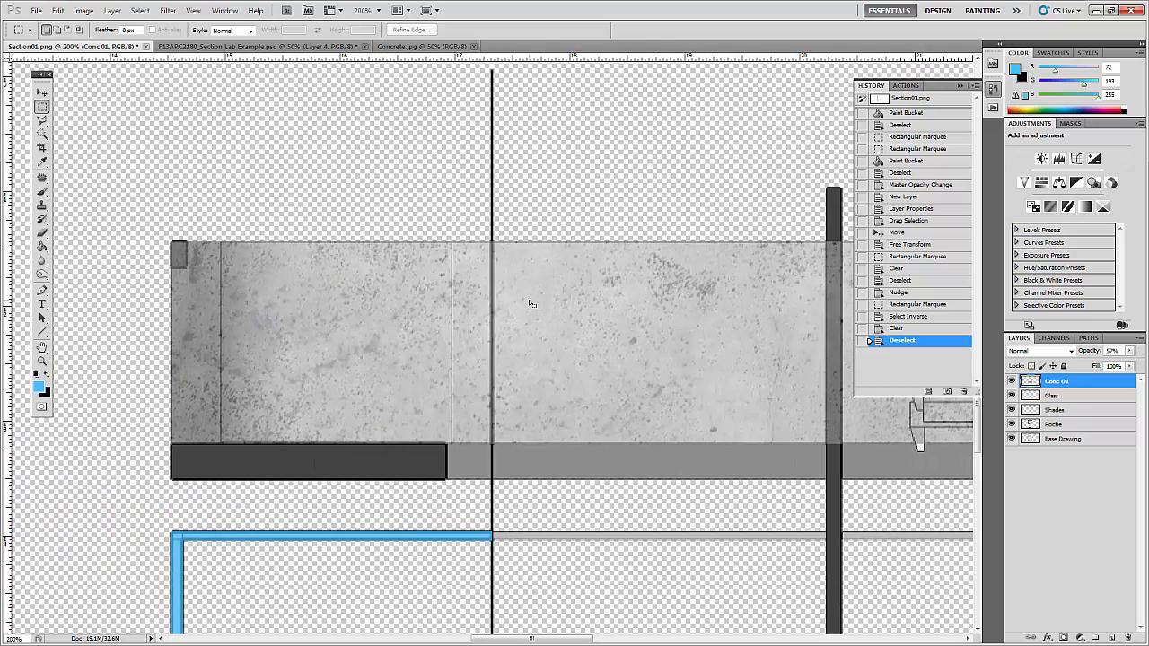
drag(164, 235, 188, 272)
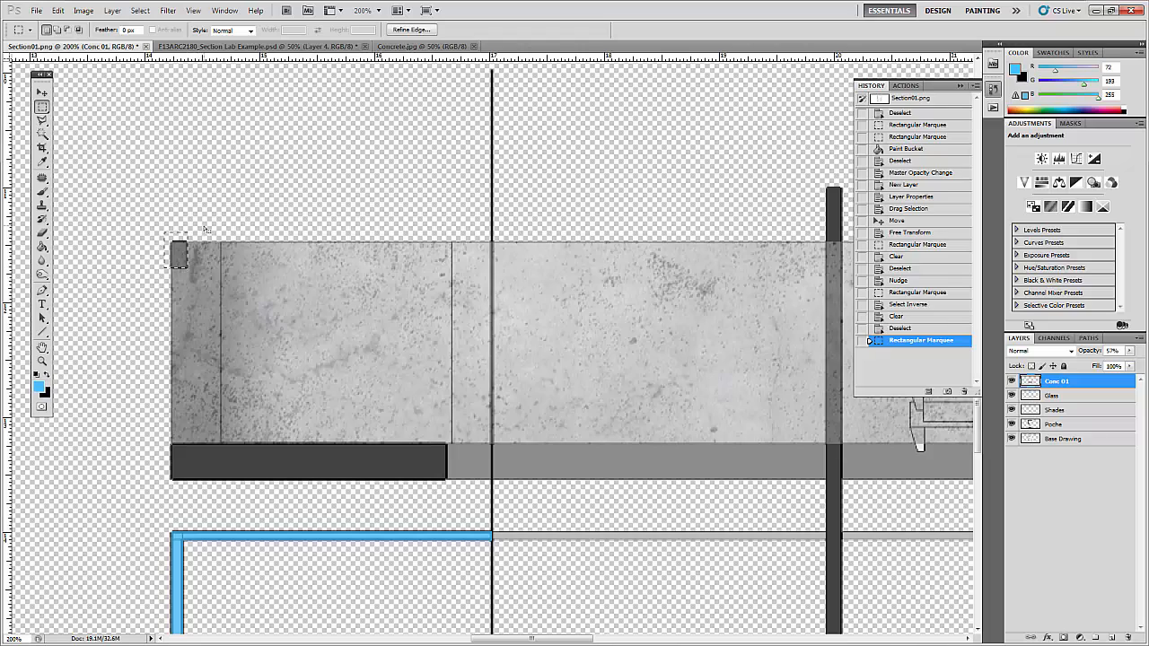
key(Delete)
click(204, 225)
- Select the concrete covering the thin vertical poche wall left of the stacked elements with a rectangular marquee, delete it and deselect
mouse_move(601, 349)
mouse_down()
mouse_move(424, 344)
mouse_move(416, 327)
mouse_up()
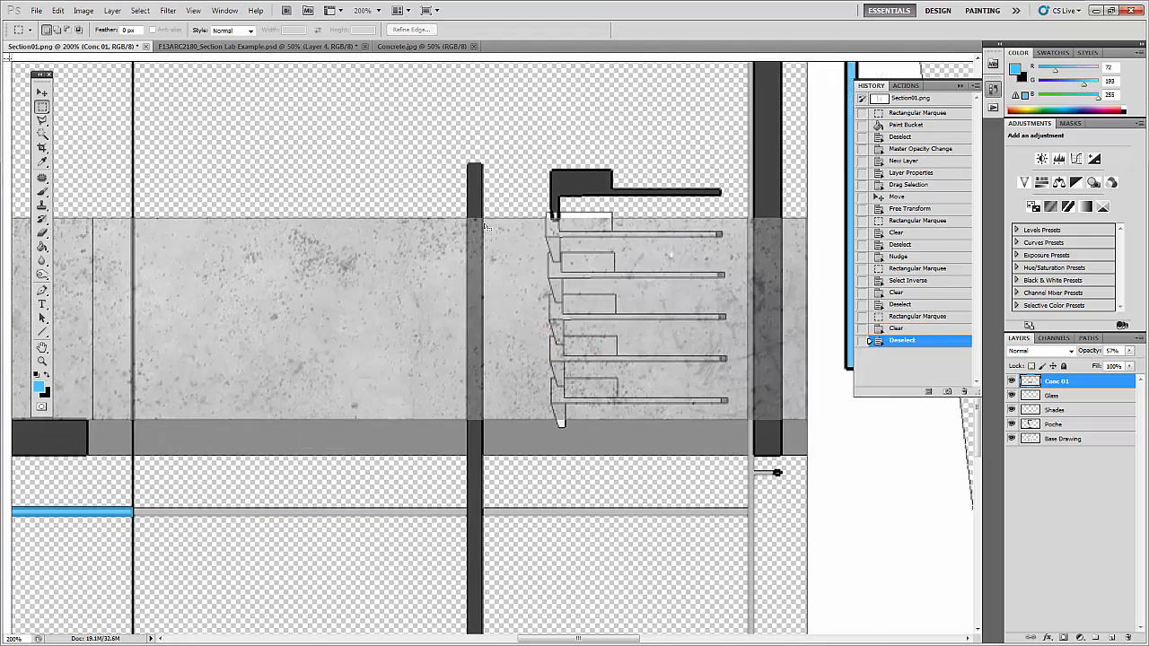
drag(463, 215, 475, 450)
key(Delete)
click(507, 466)
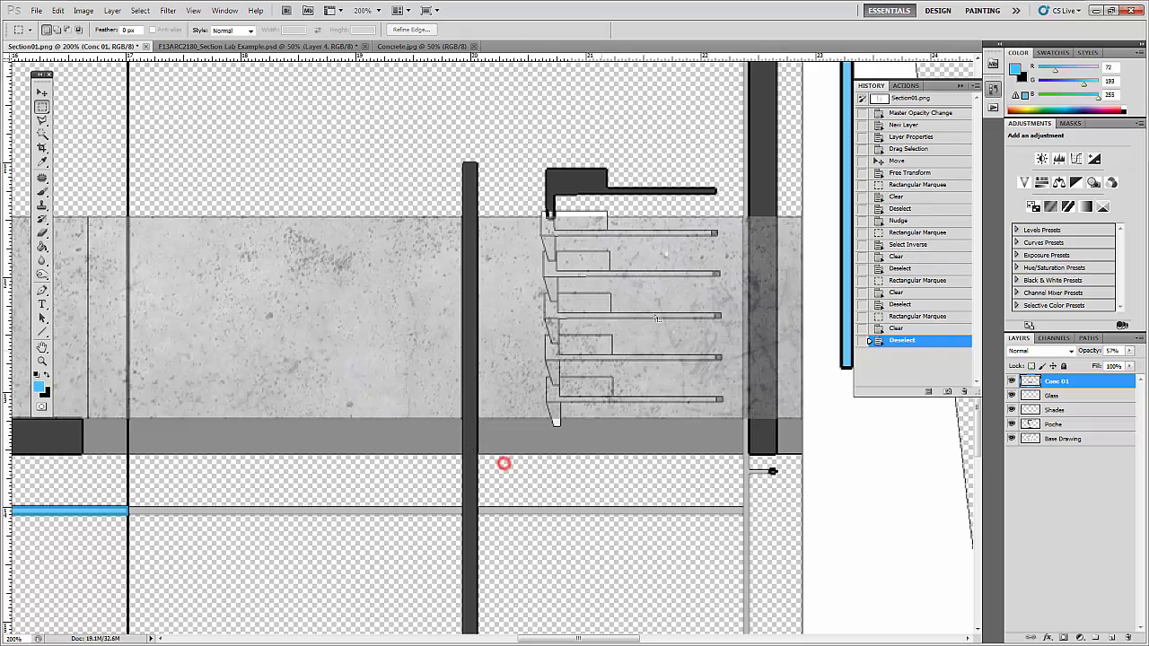
- Clear the concrete texture over the thick vertical poche wall right of the stacked elements using a rectangular marquee, and deselect
drag(646, 288, 448, 283)
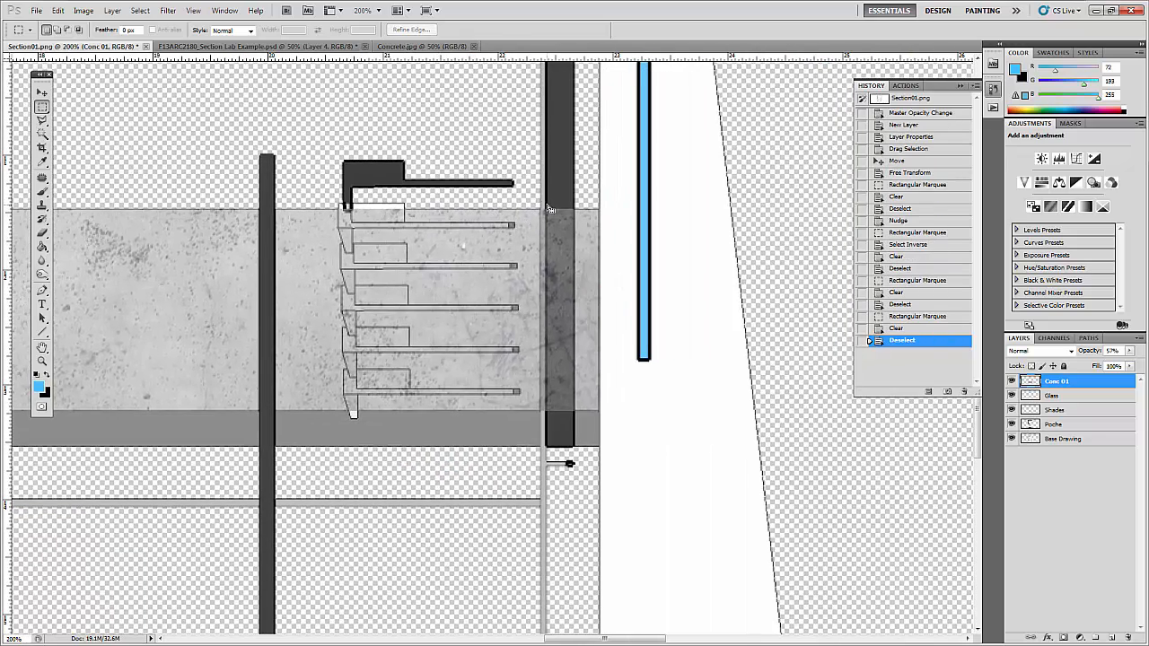
drag(546, 205, 571, 420)
key(Delete)
click(416, 159)
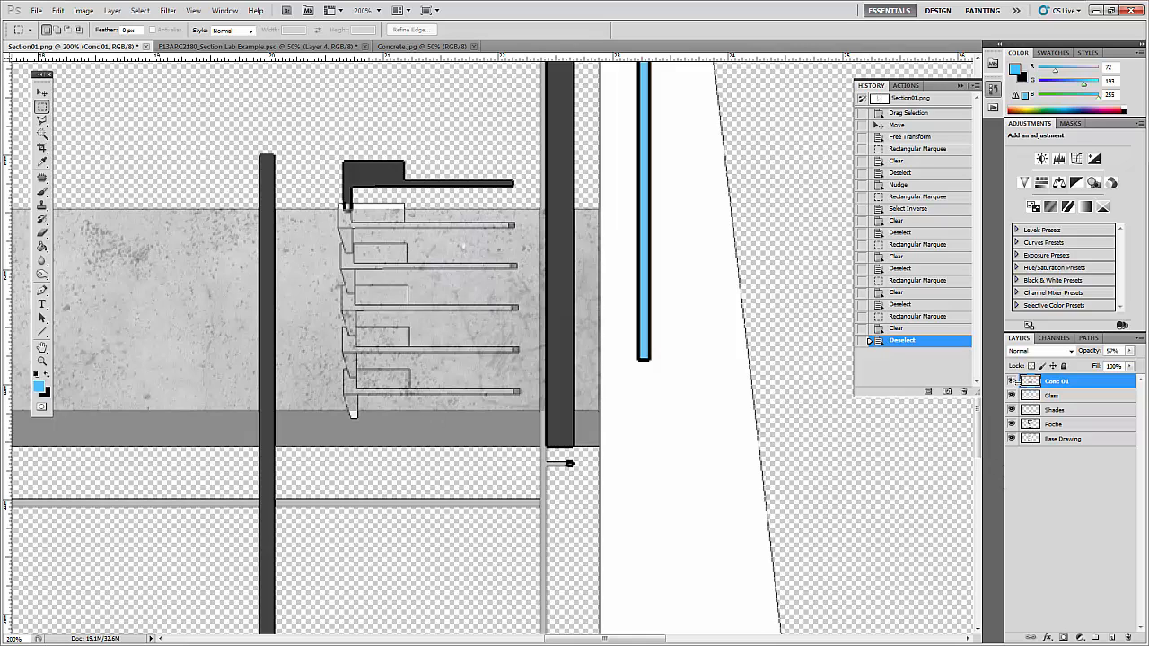
- Hide the Conc 01 layer and, on the Base Drawing layer, Magic Wand-select the white parts of the five stacked elements between the poche walls
click(1013, 380)
click(1012, 381)
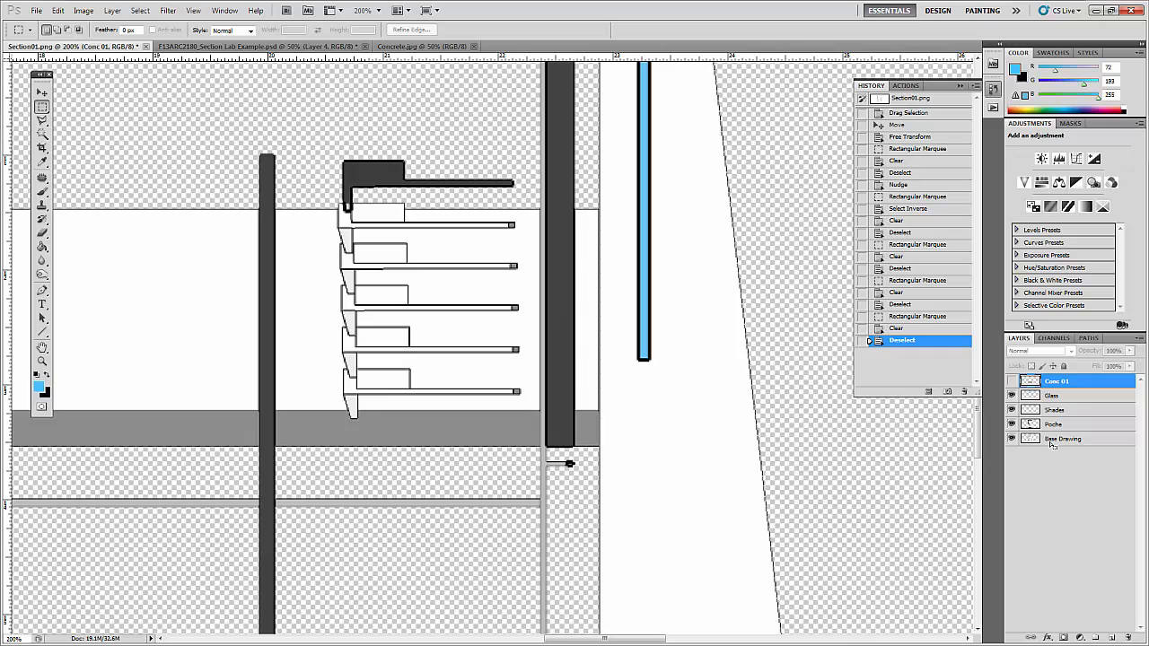
click(1093, 439)
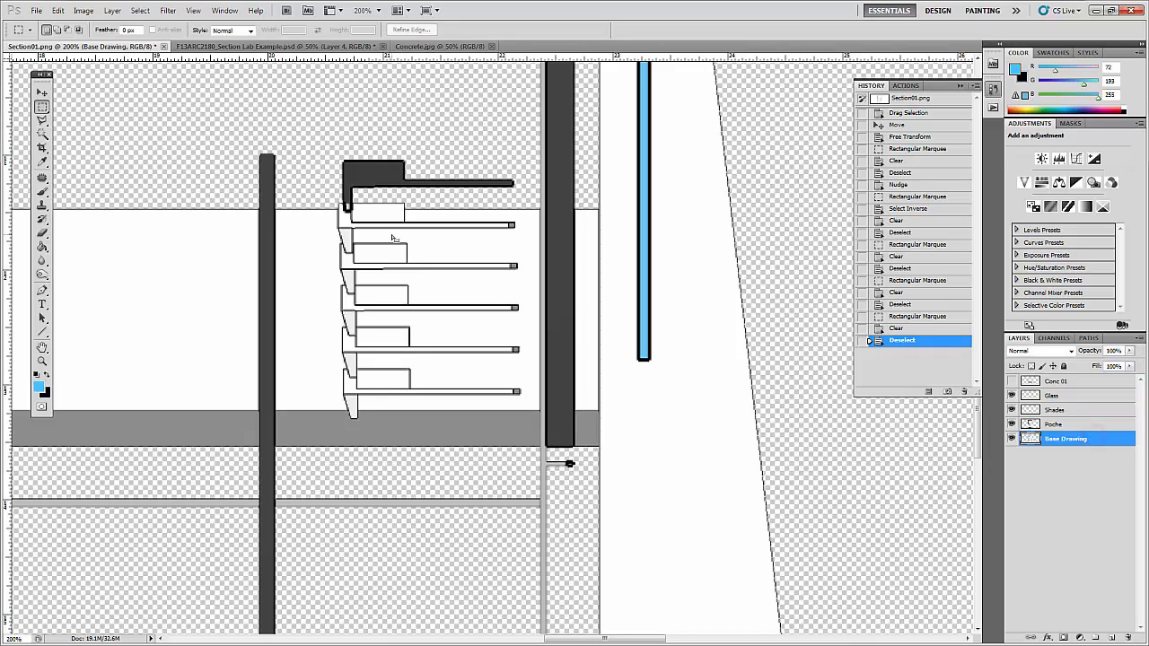
key(w)
click(343, 217)
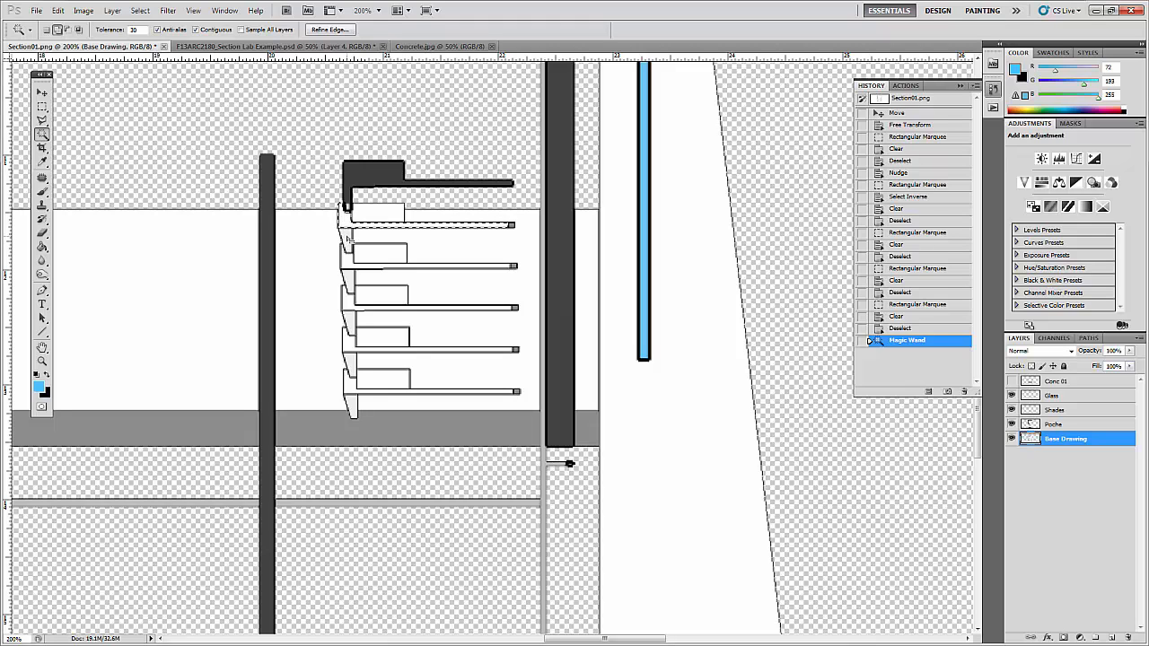
click(347, 237)
click(375, 208)
click(373, 258)
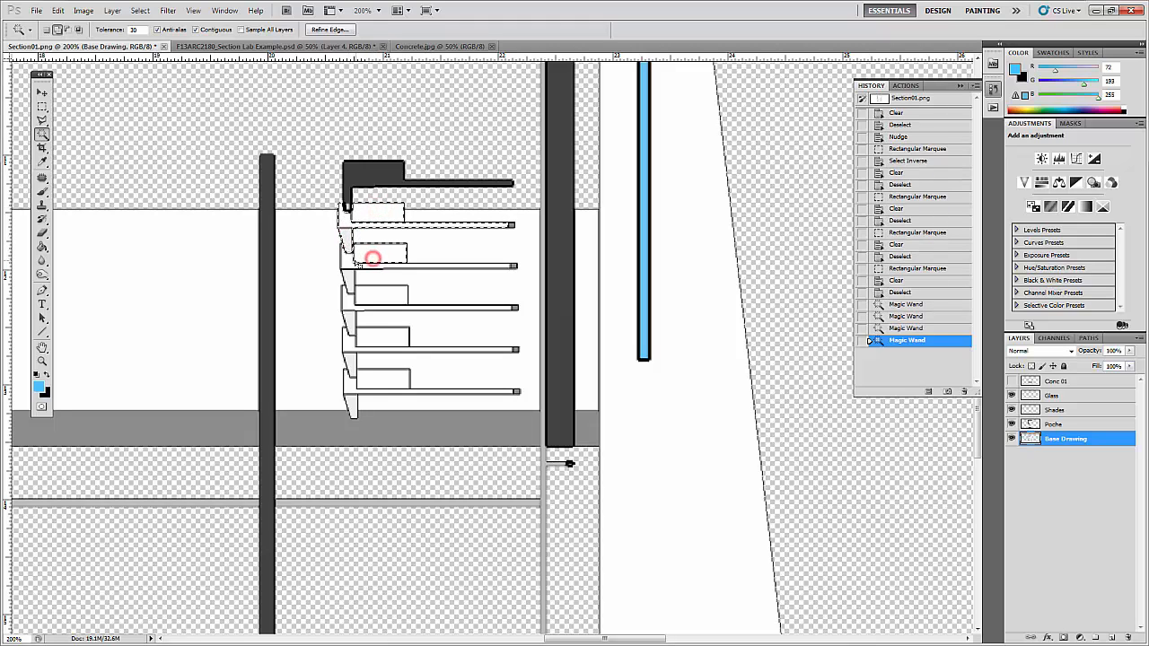
click(349, 261)
click(350, 281)
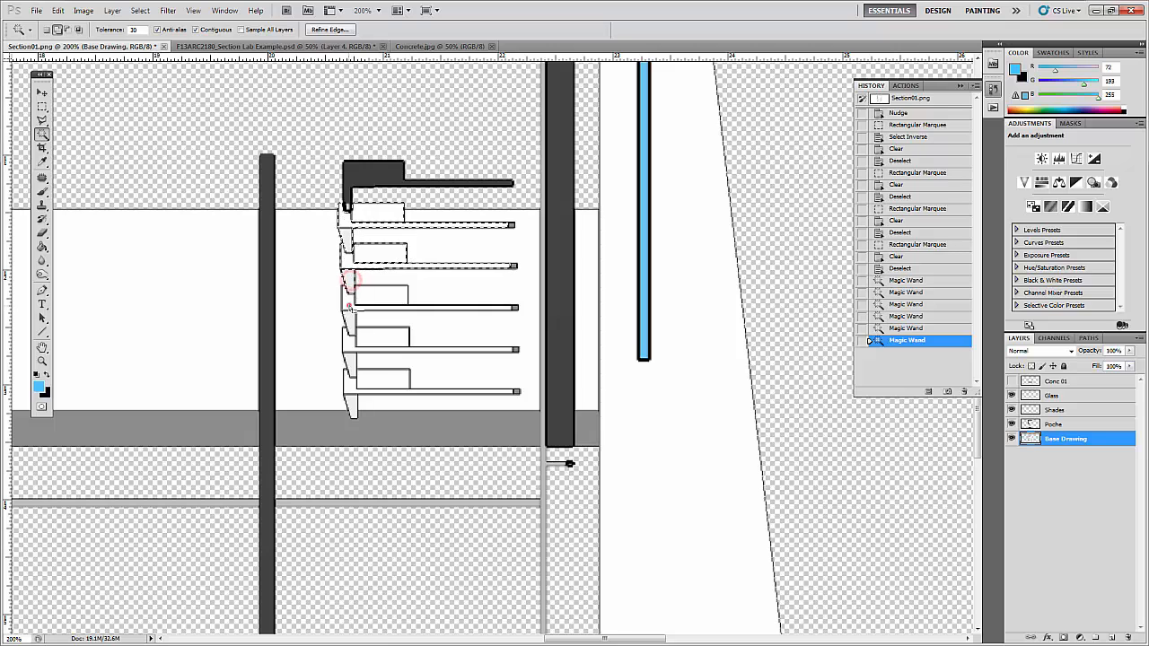
click(349, 306)
click(372, 299)
click(350, 326)
click(348, 346)
click(368, 344)
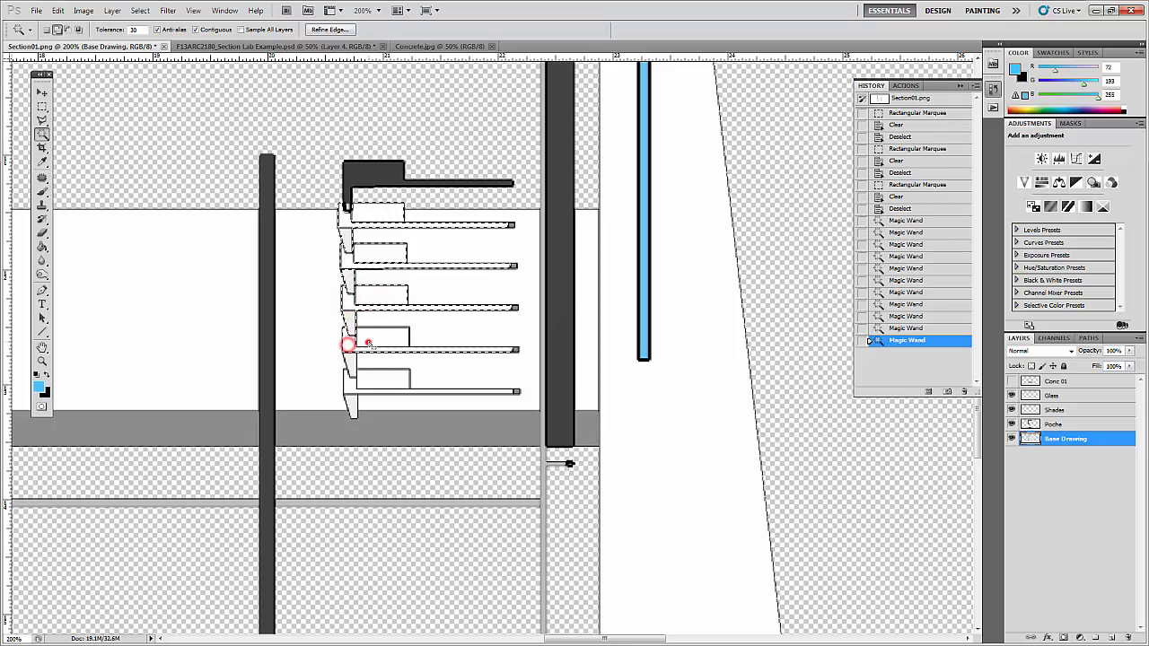
click(348, 366)
click(349, 386)
click(377, 379)
click(350, 404)
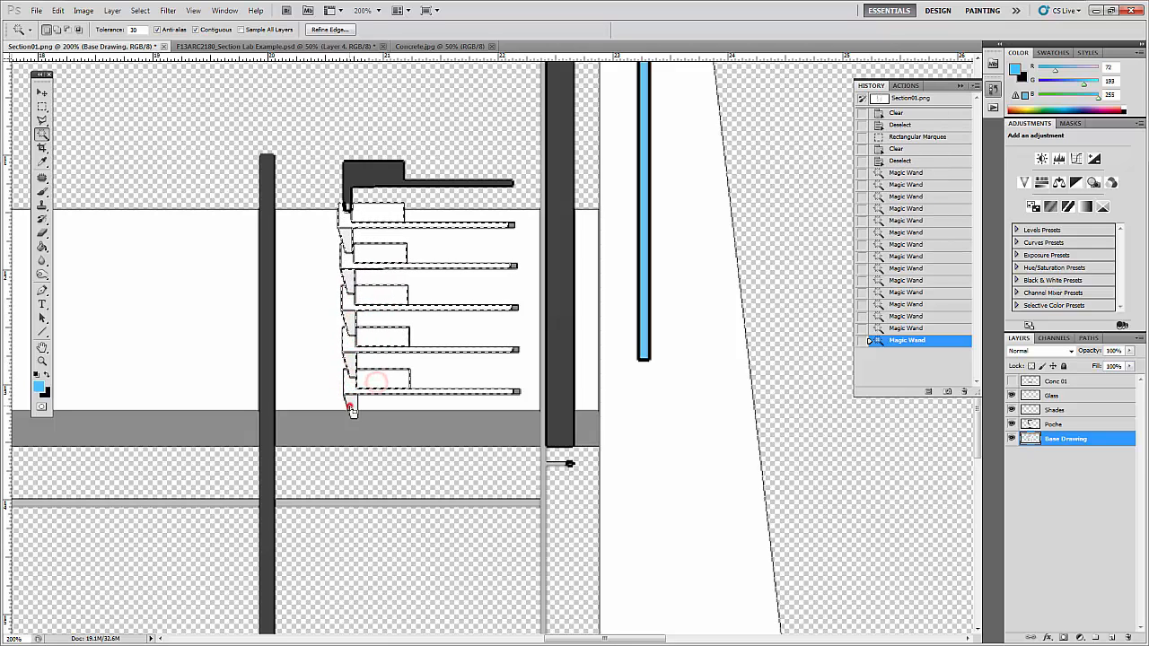
- Add the small end caps of the five thin horizontal members to the Magic Wand selection
shift+click(517, 393)
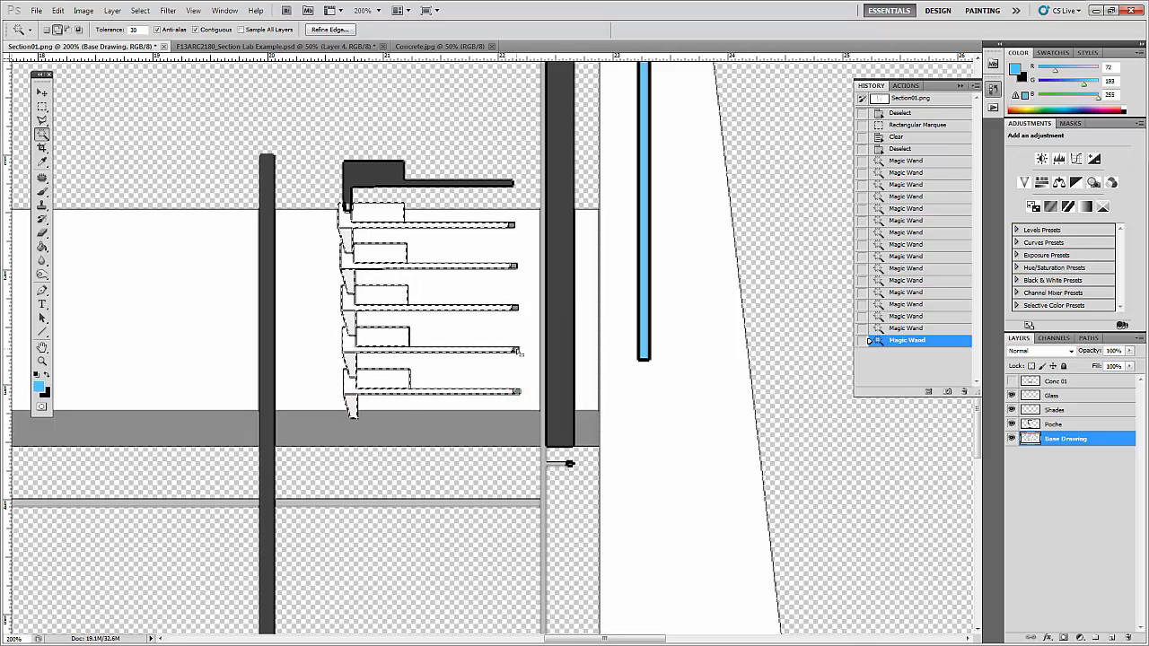
shift+click(516, 349)
shift+click(516, 309)
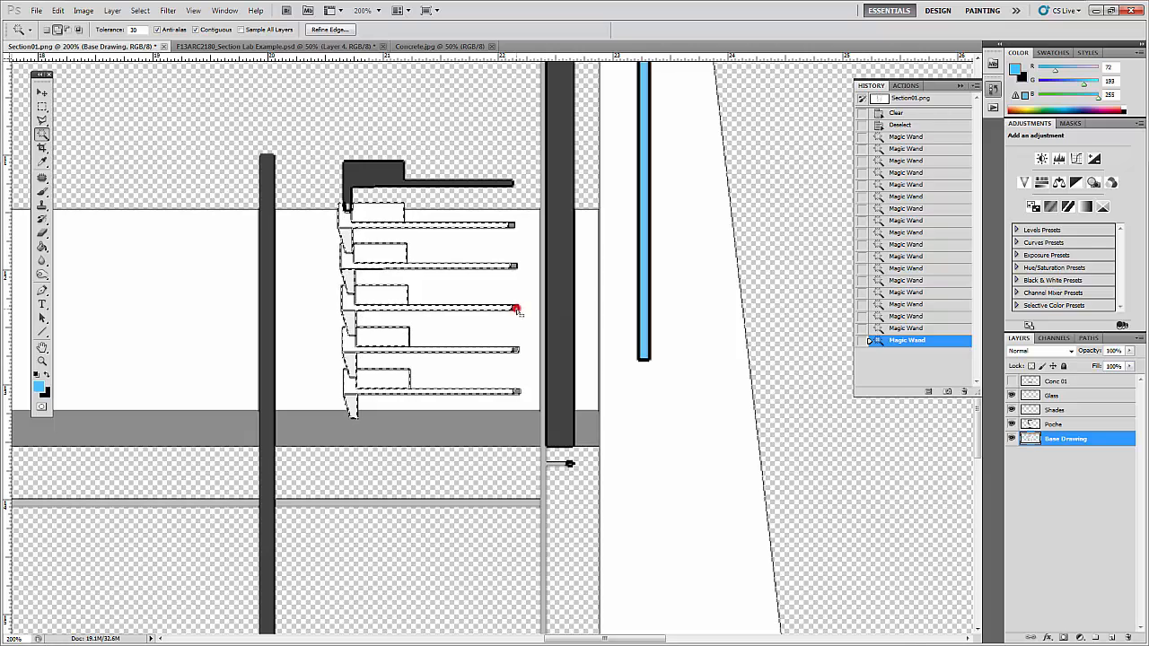
shift+click(513, 266)
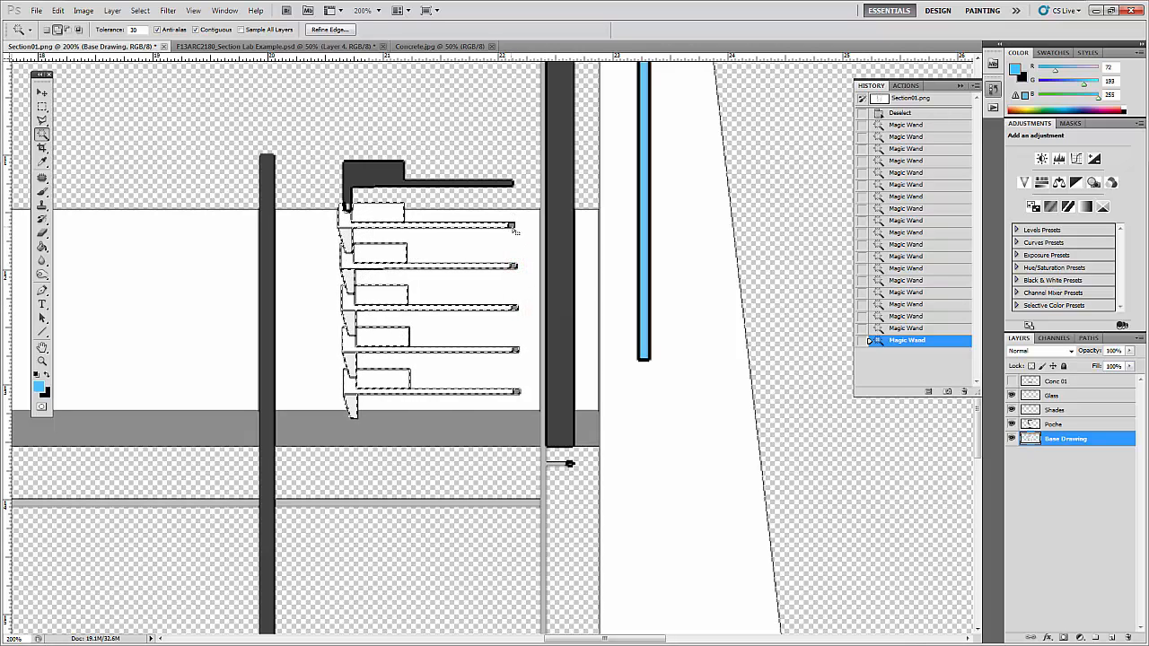
shift+click(512, 226)
- Show and activate the Conc 01 layer, clear the concrete texture inside the selected stacked elements and deselect
click(1012, 382)
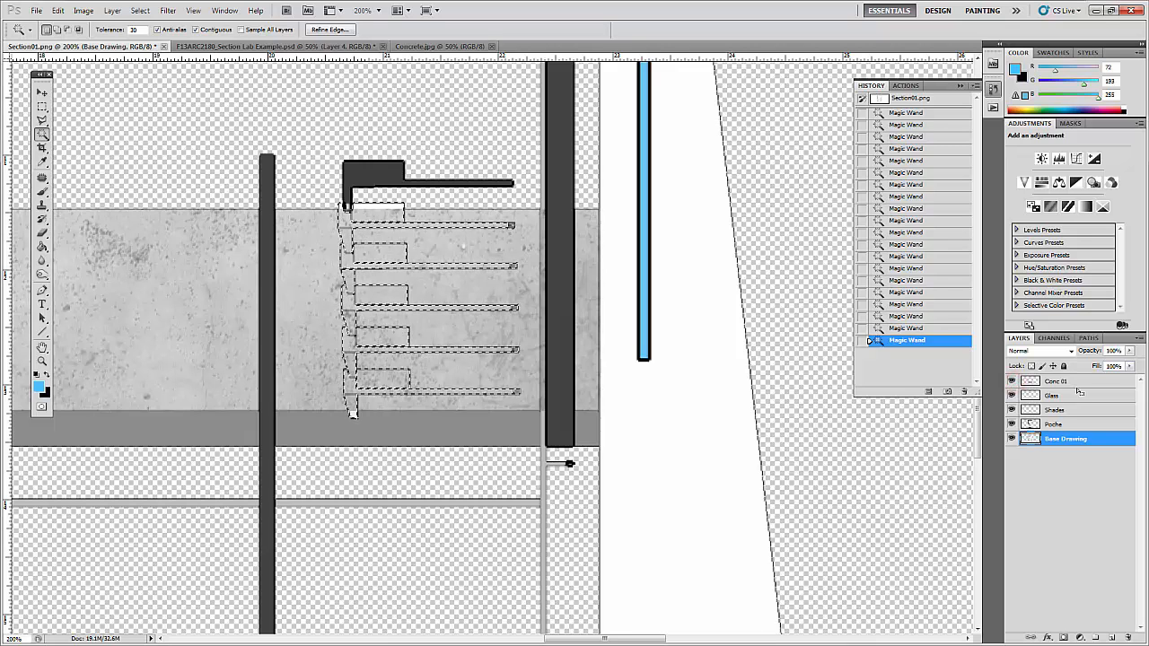
click(1093, 383)
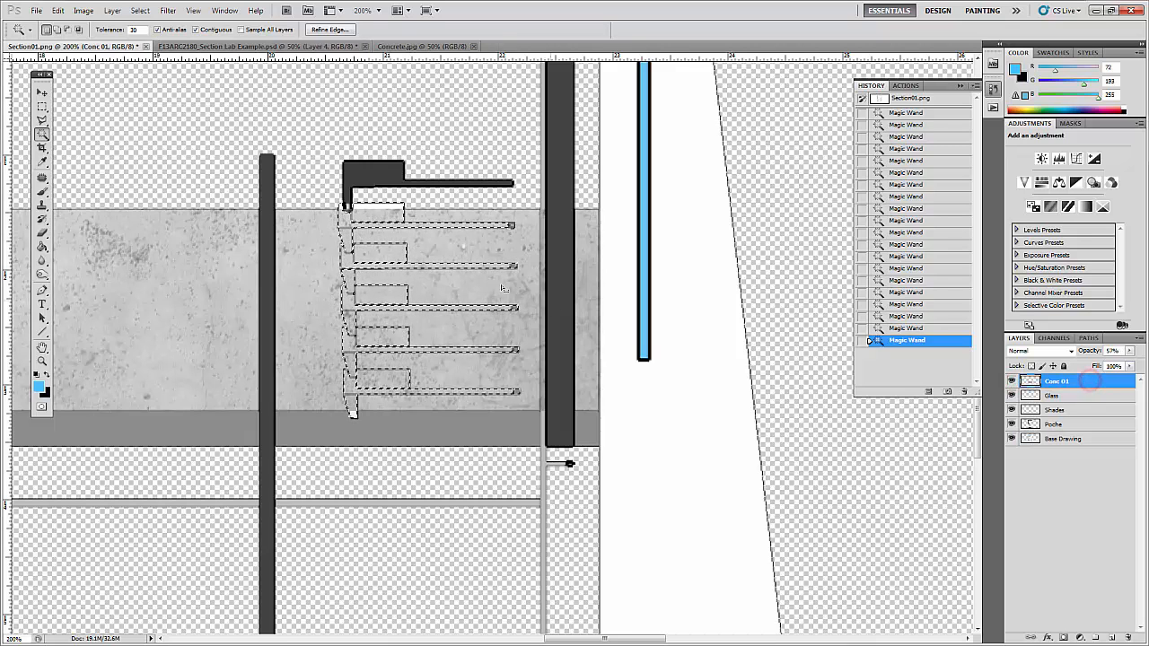
key(5)
key(7)
key(Delete)
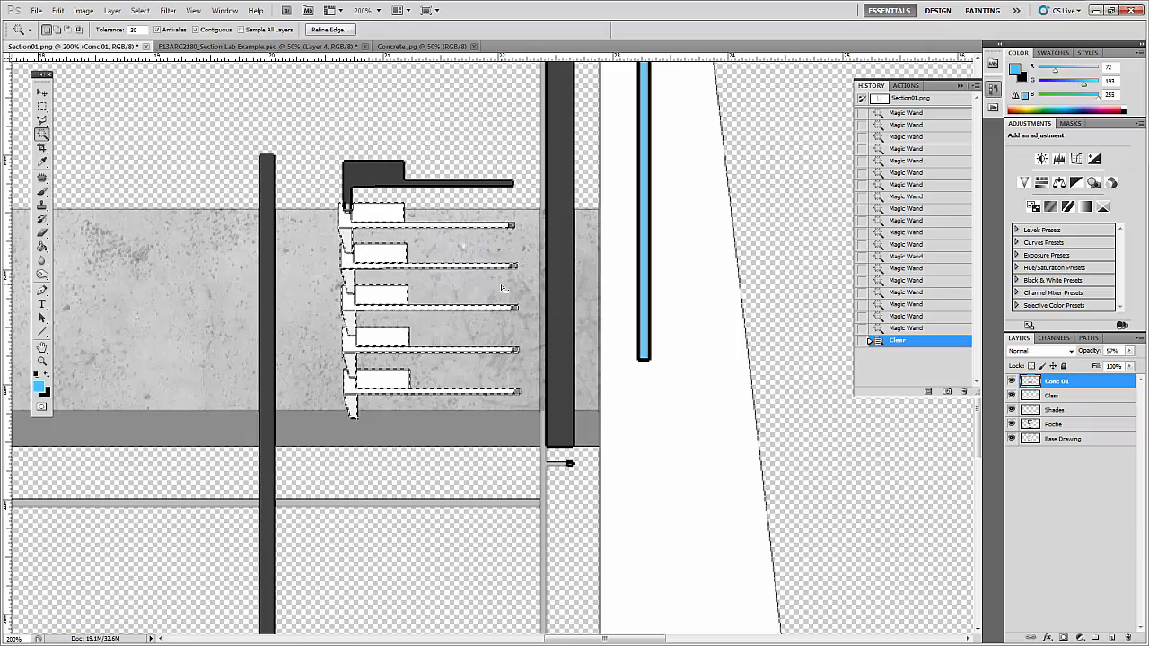
key(ctrl+d)
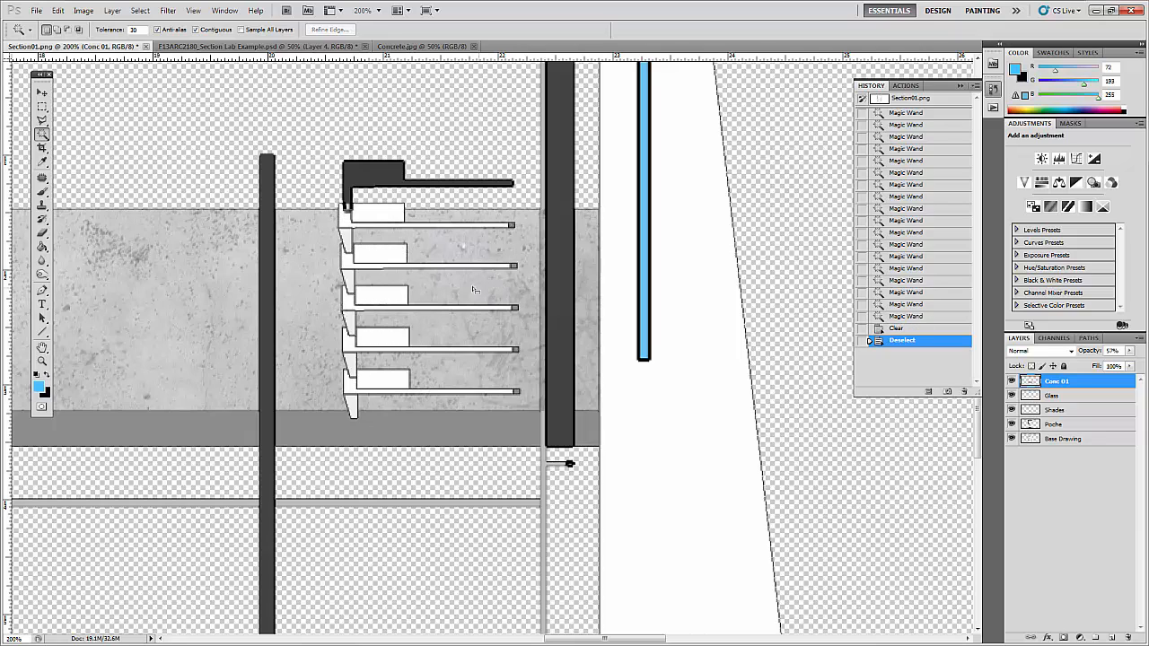
- Raise the Conc 01 layer's opacity to 100%
key(ctrl+minus)
click(1129, 350)
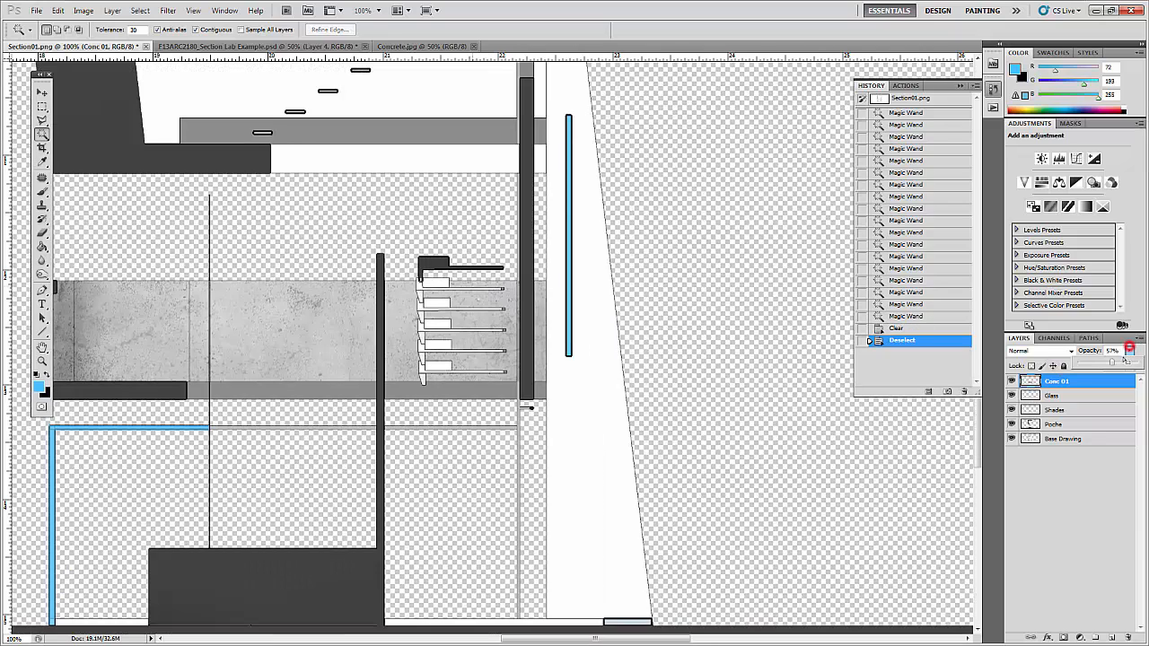
drag(1110, 362, 1138, 363)
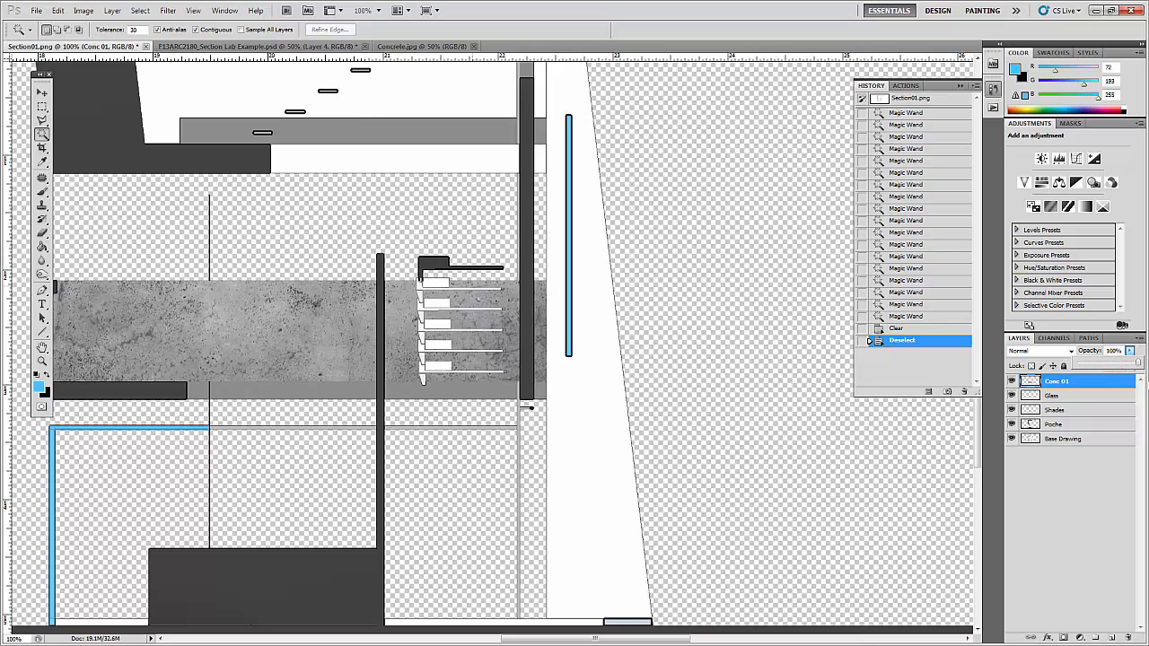
- Toggle the Conc 01 layer's visibility off and on to compare the section with and without the concrete texture
drag(310, 202, 415, 222)
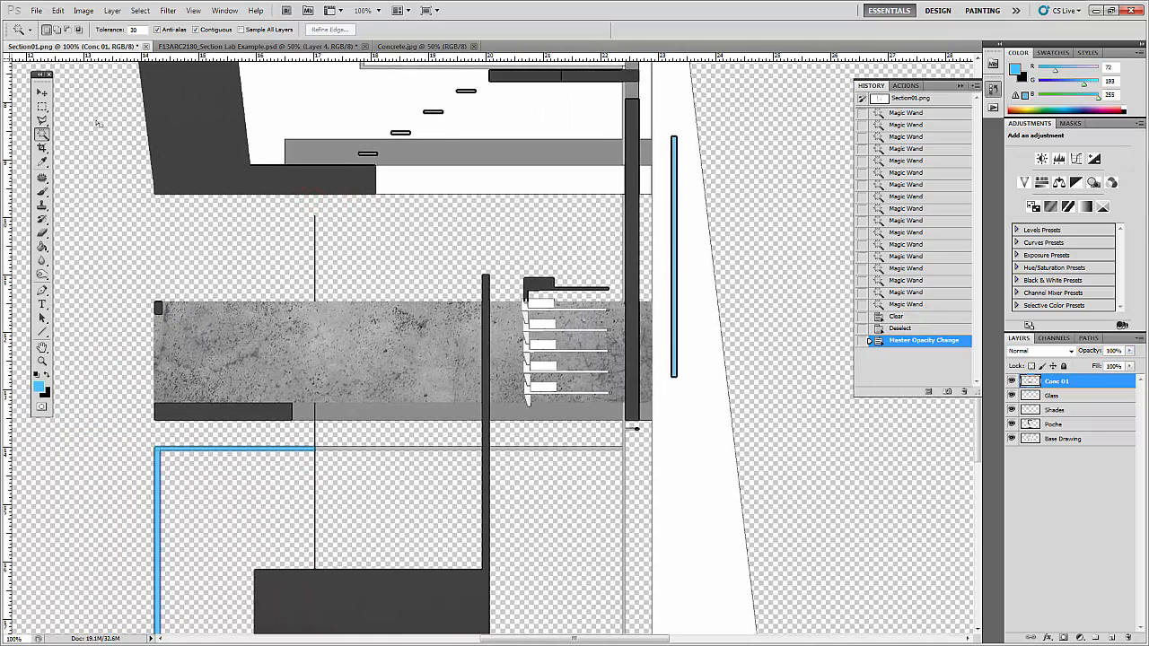
click(42, 92)
drag(384, 175, 355, 249)
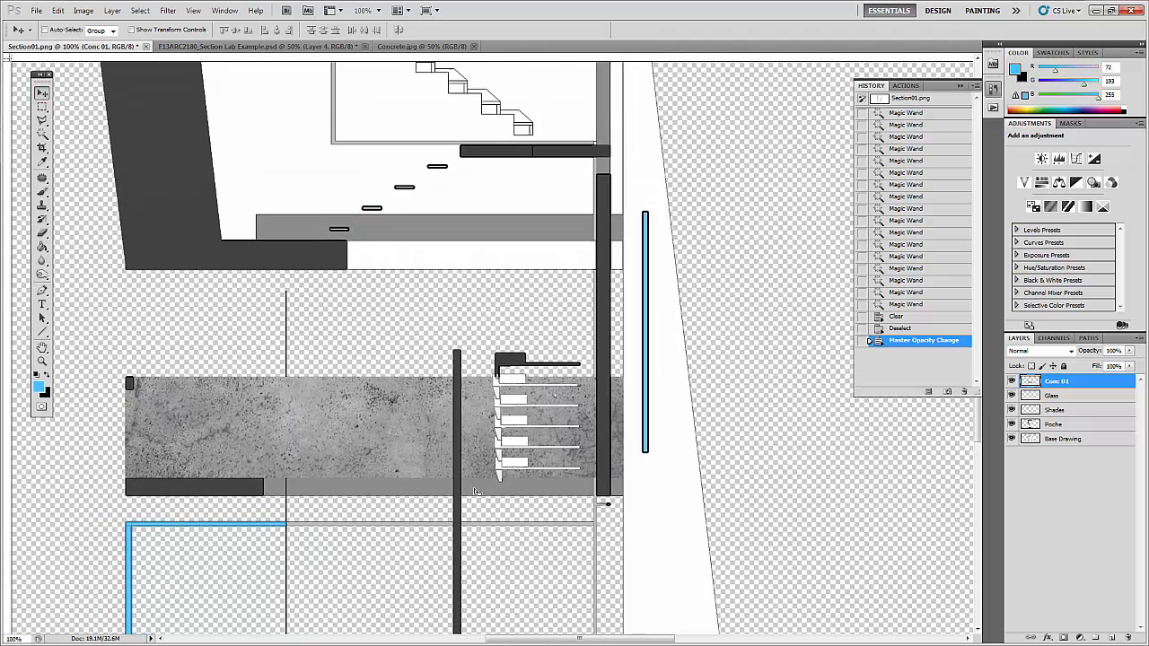
click(1012, 382)
click(1011, 381)
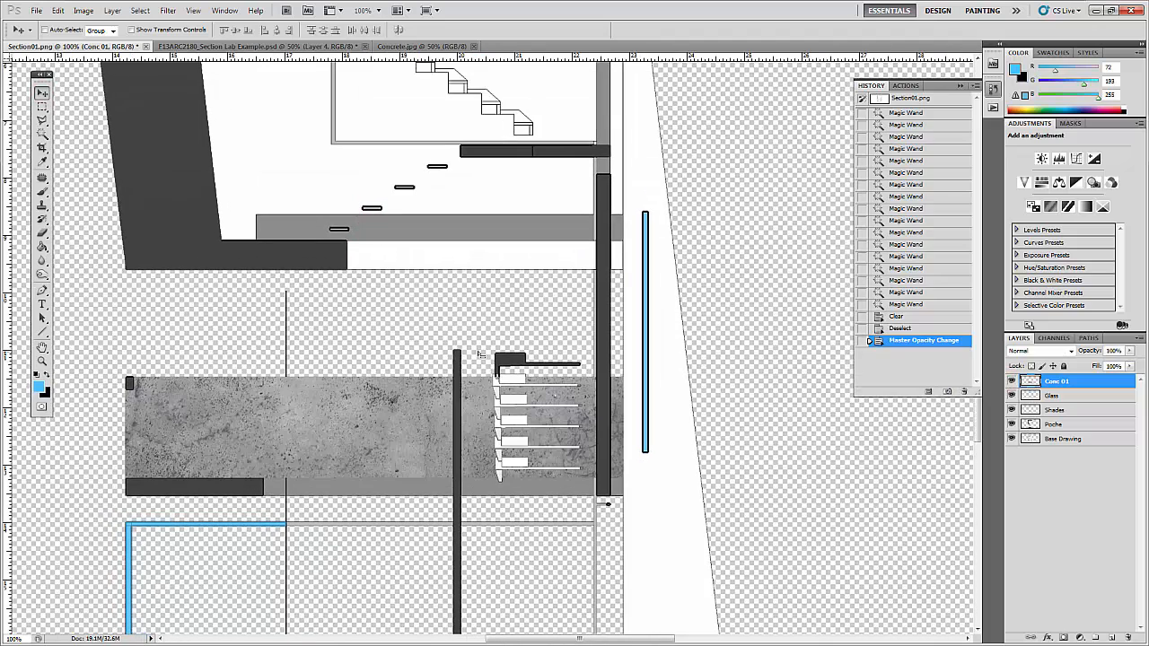
drag(427, 340, 487, 377)
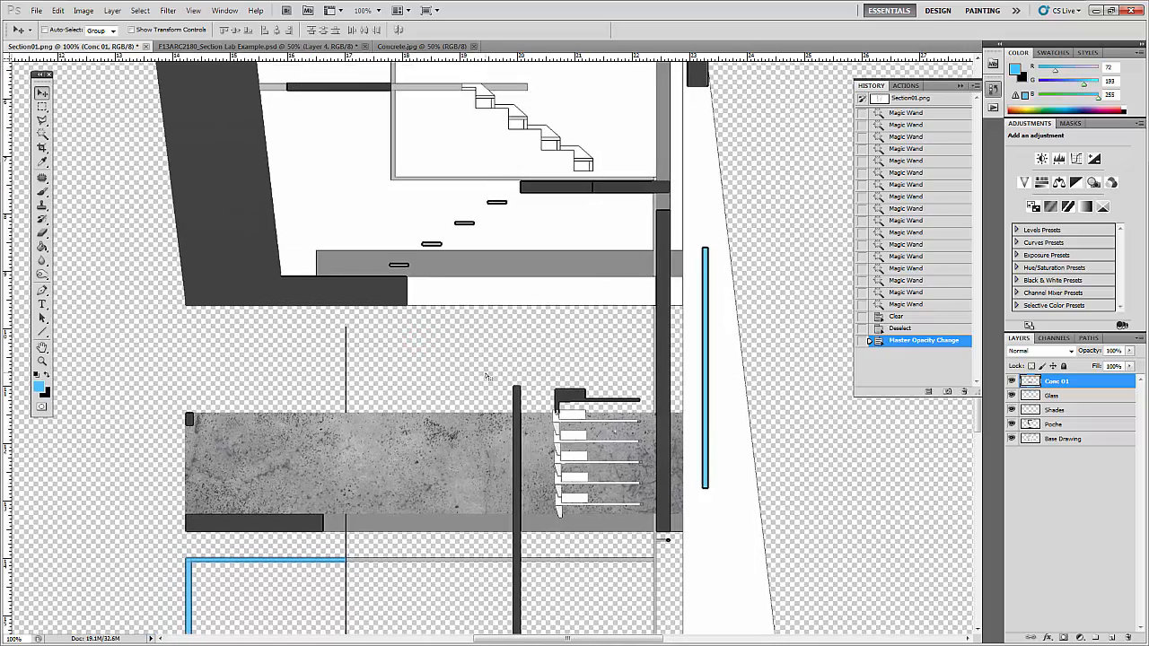